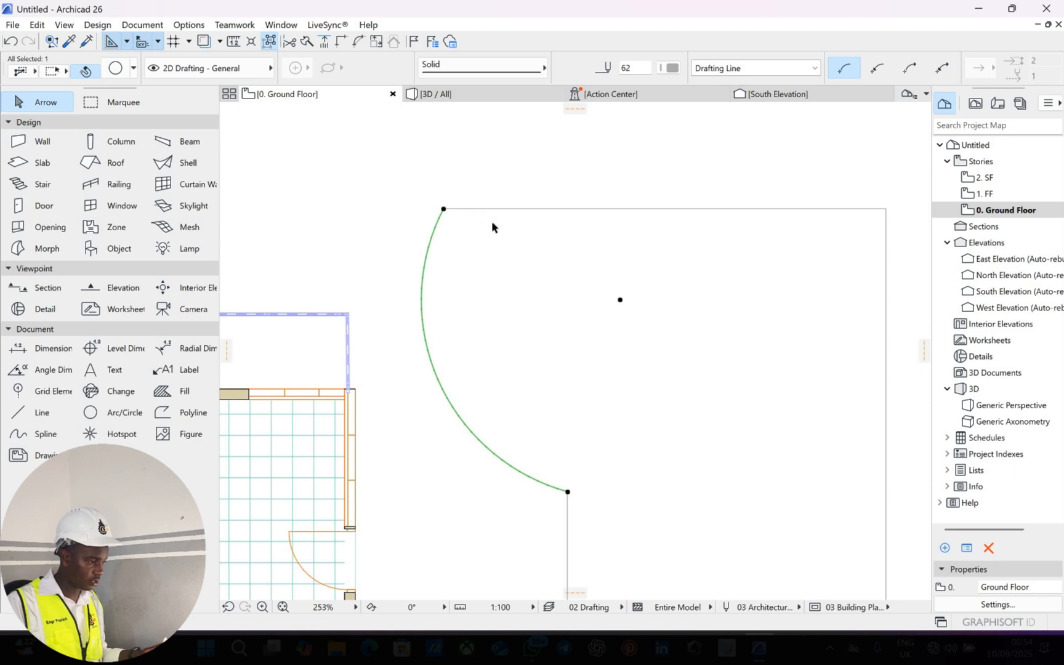
Stretch the top edge's right end lower, then abandon the arc bend and undo the stretch.
click(503, 212)
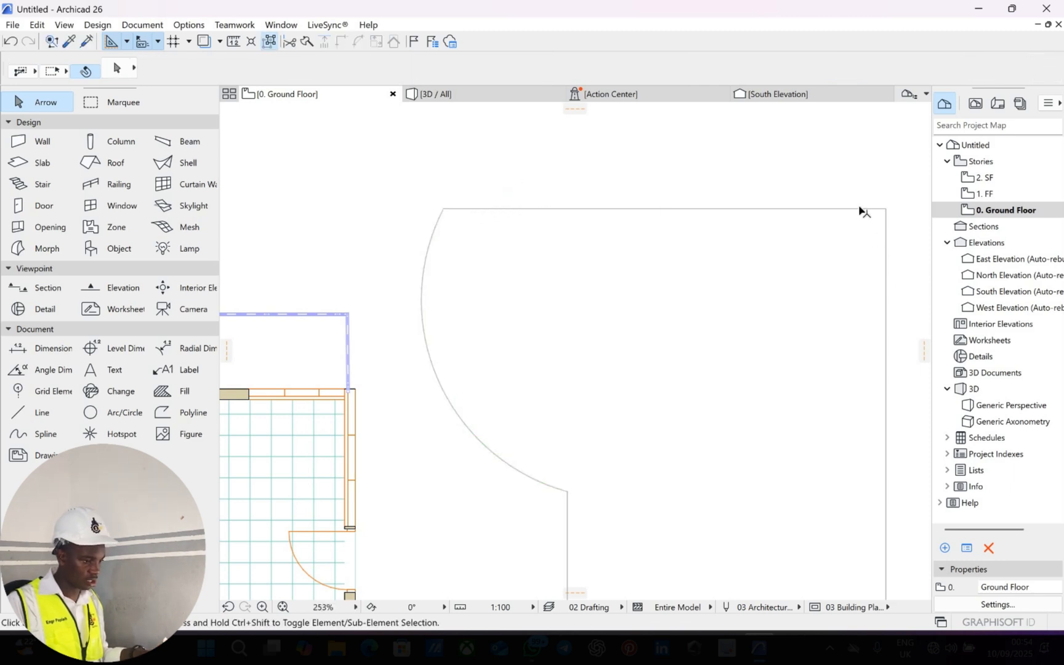
double_click(886, 210)
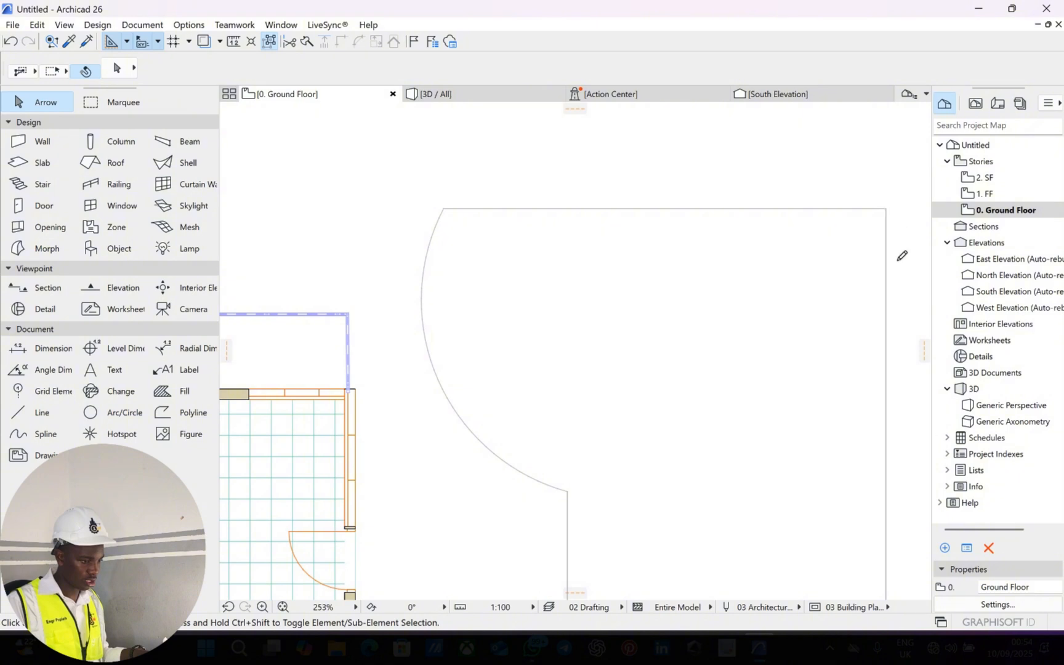
click(885, 380)
middle_drag(574, 246, 523, 175)
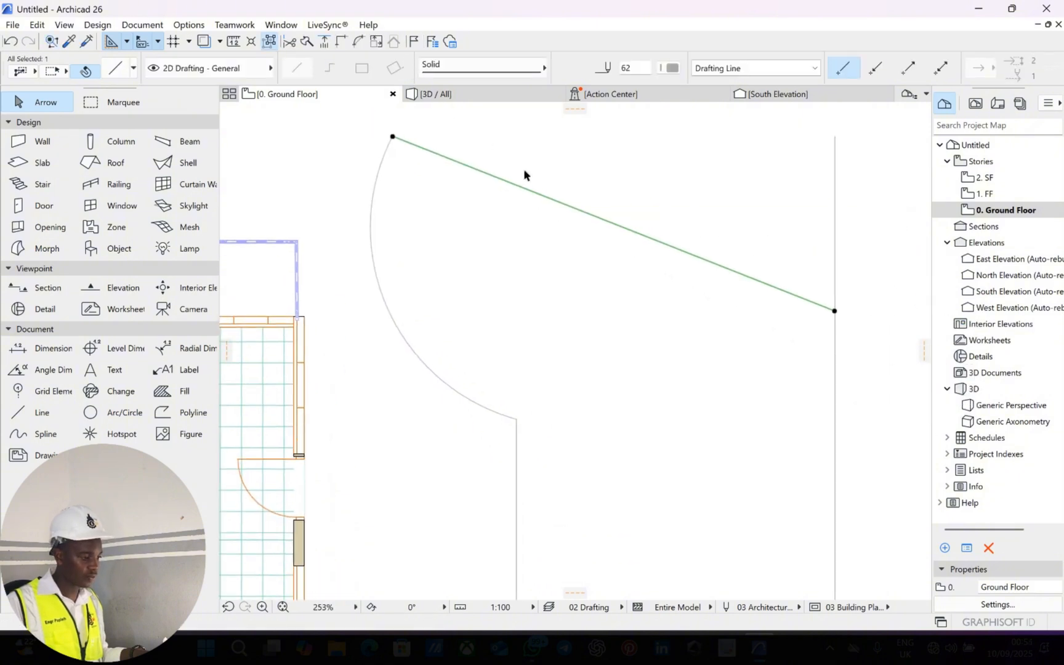
click(538, 195)
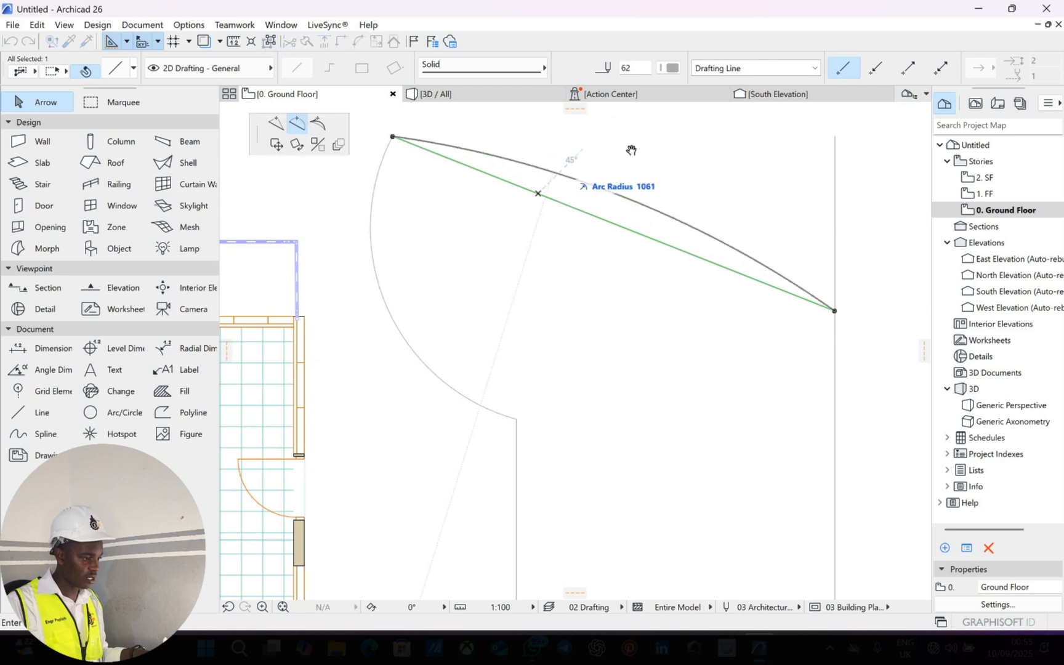
middle_drag(648, 141, 630, 209)
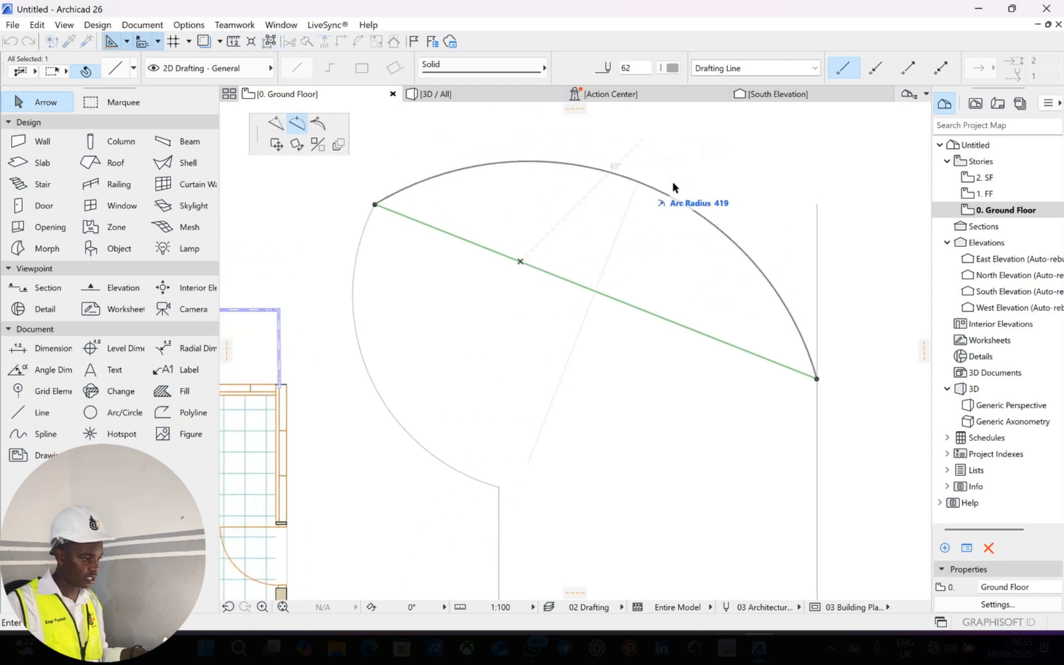
key(Escape)
key(ctrl+z)
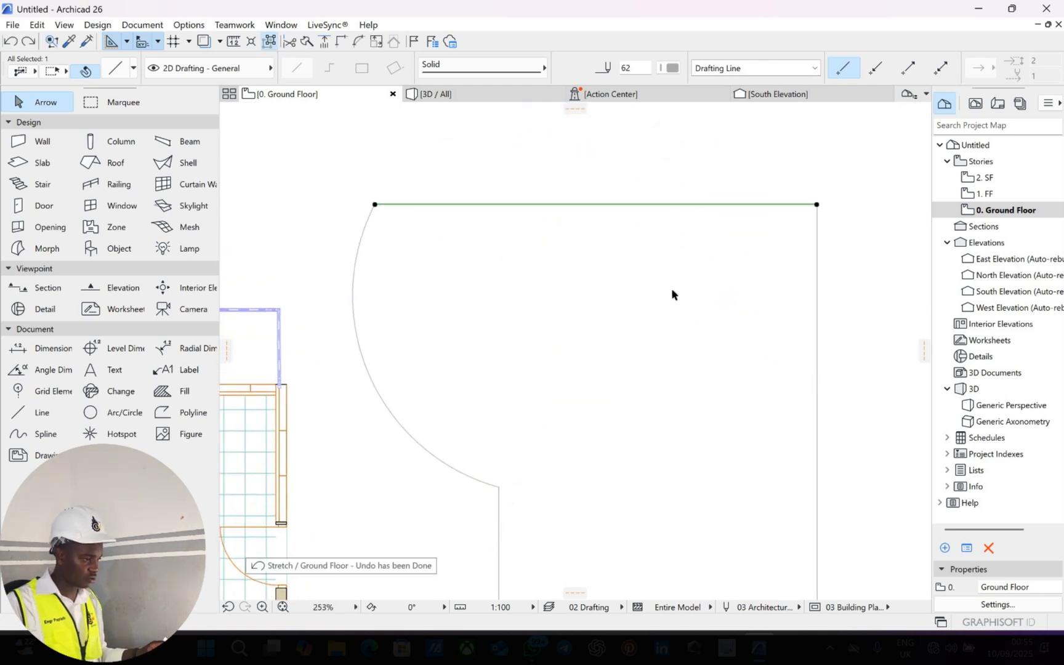
click(673, 216)
scroll(671, 224, down, 3)
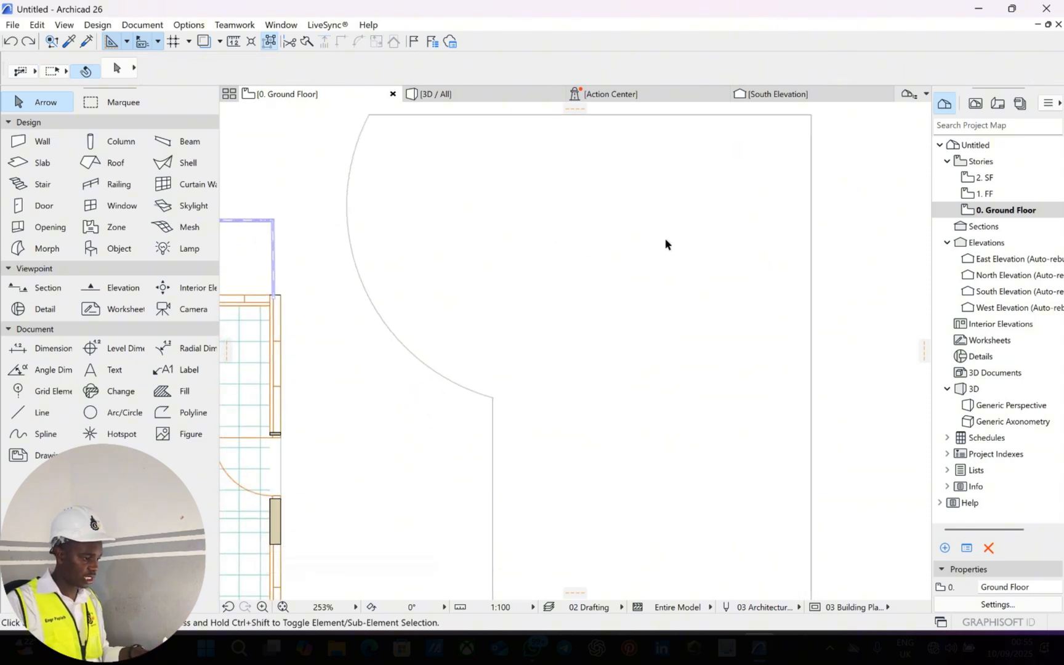
middle_drag(589, 192, 499, 285)
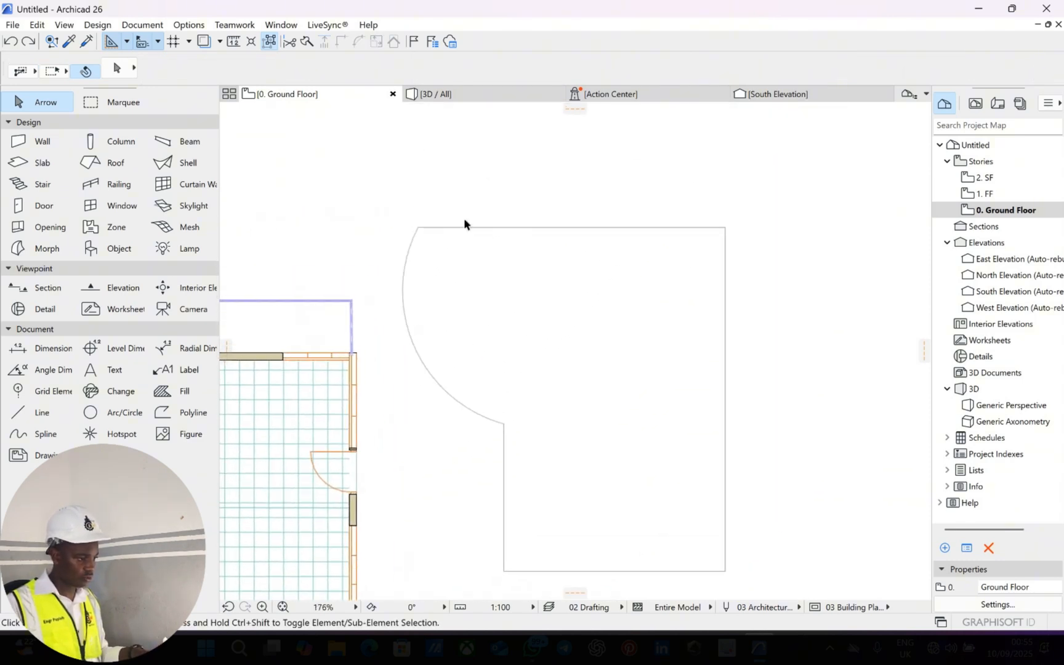
Stretch the top line's left end onto the curve and trim off the arc piece.
click(420, 231)
click(417, 228)
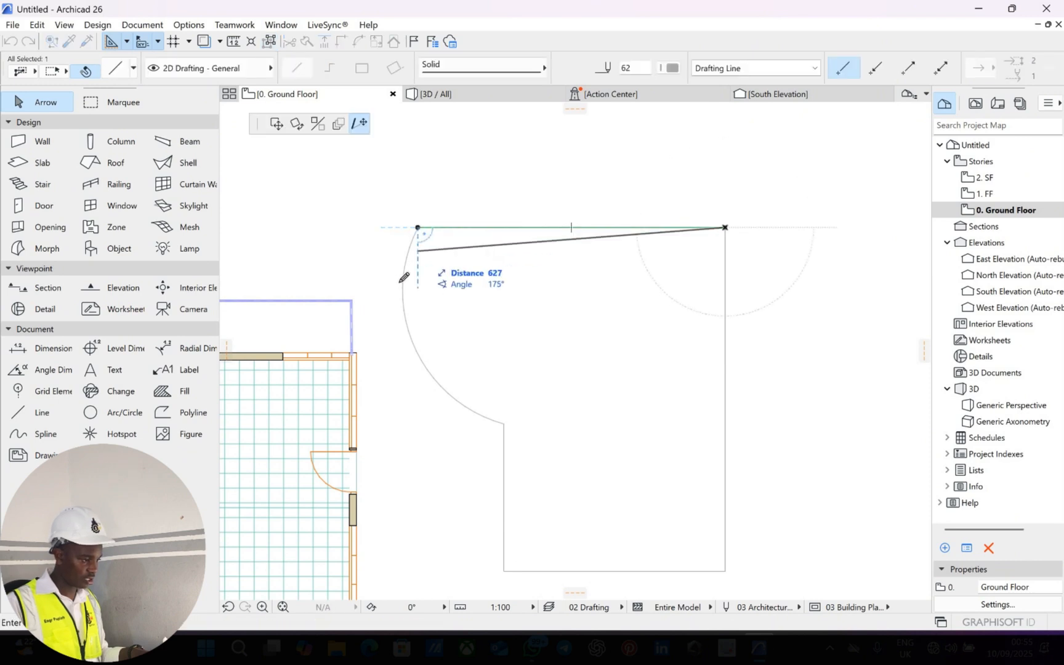
click(402, 282)
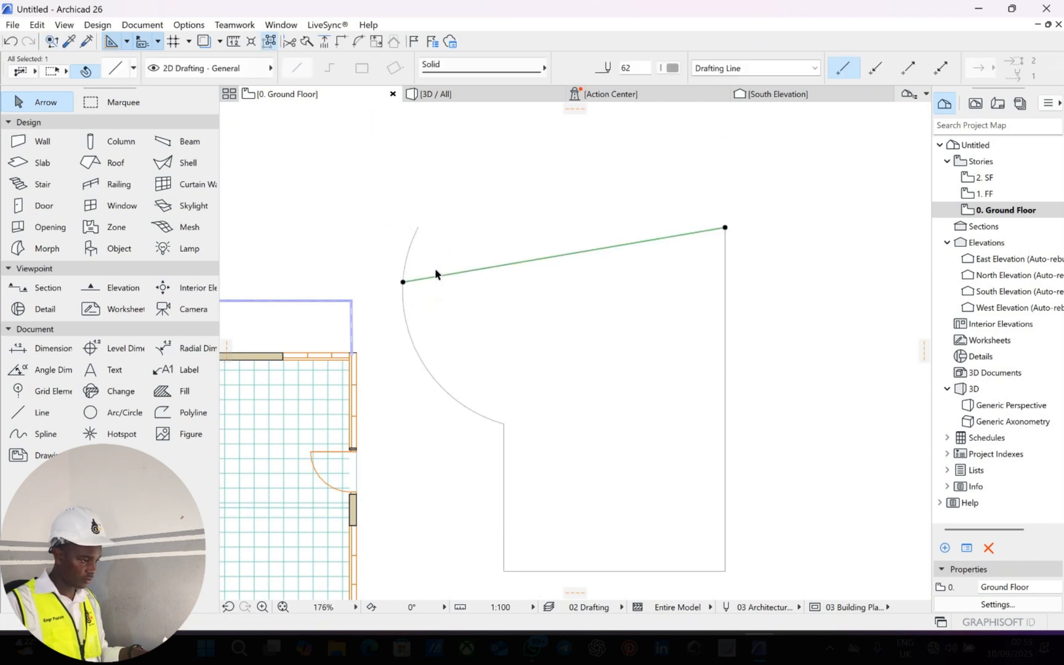
key(Escape)
ctrl+click(421, 256)
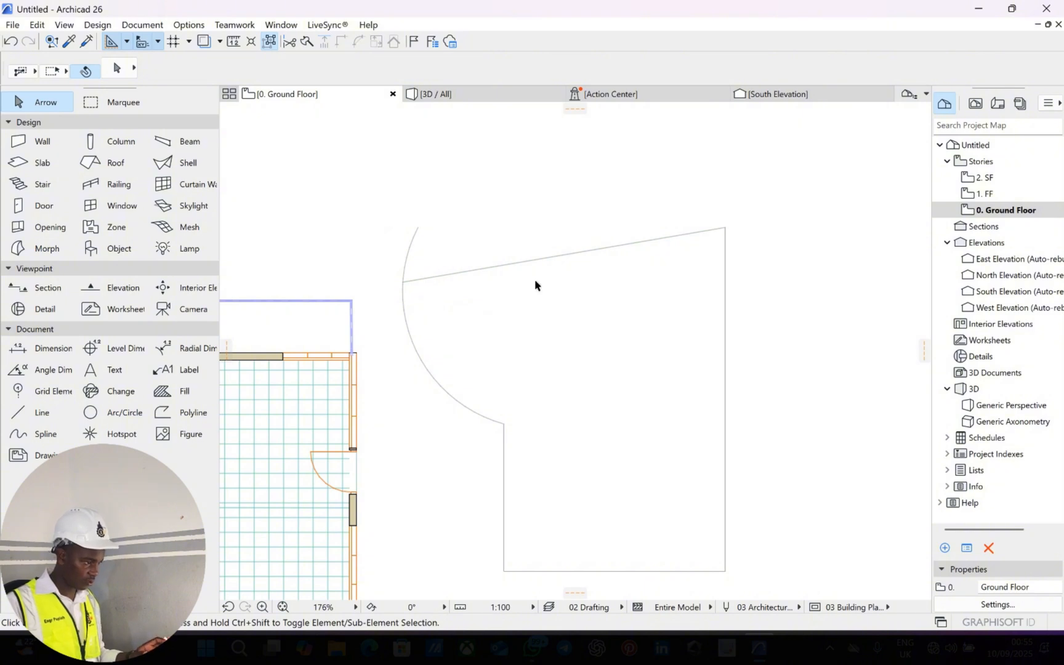
Try a tangent arc on the sloped line, then undo back to straight outline edges.
double_click(528, 261)
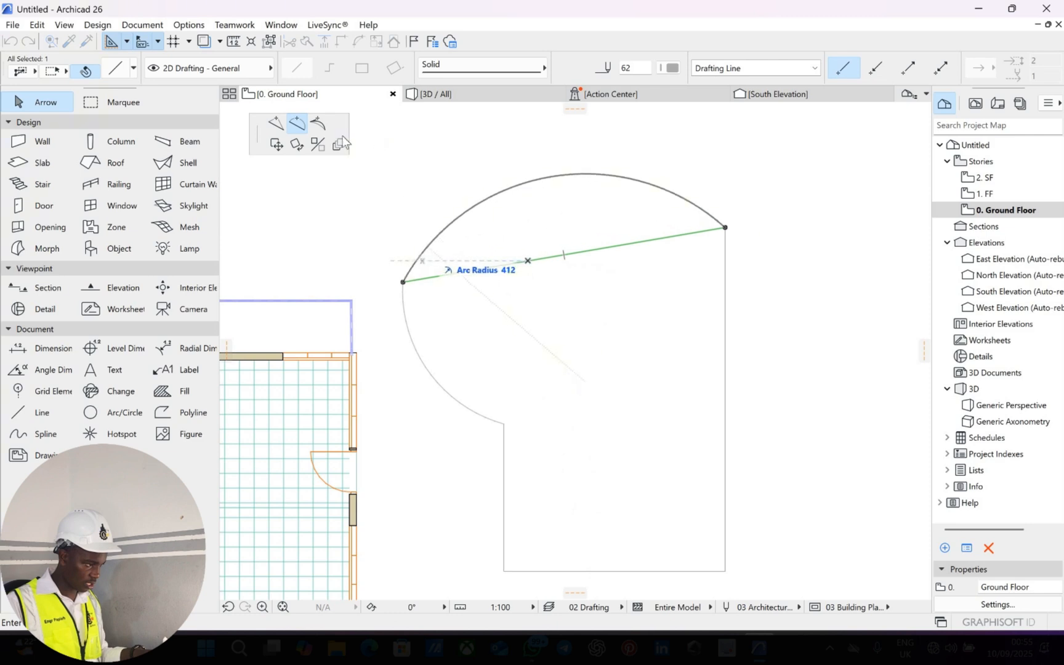
click(318, 123)
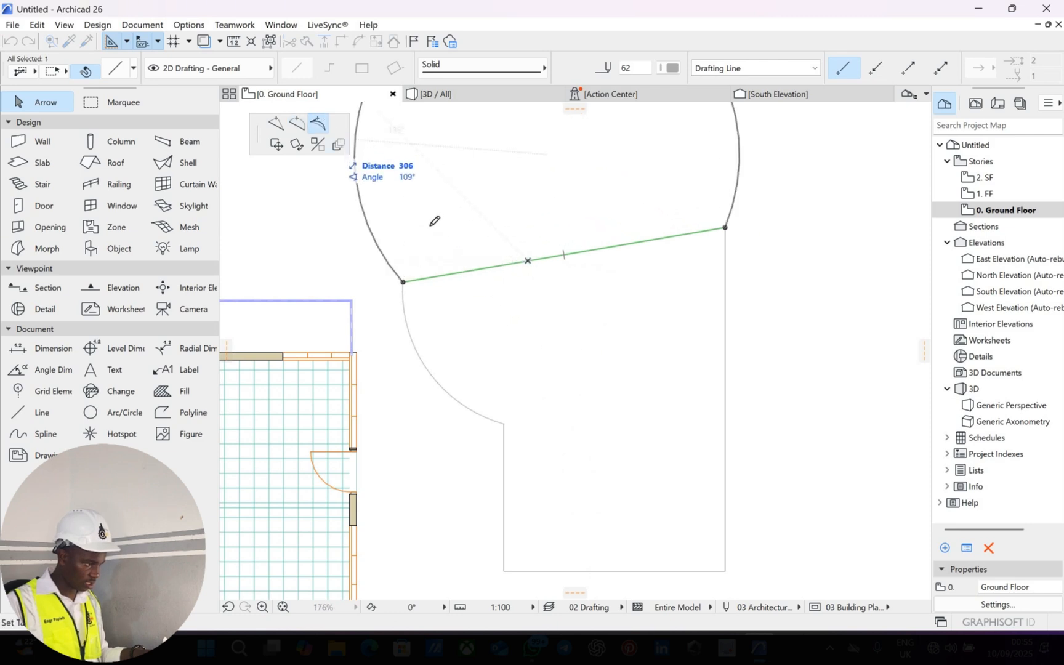
click(465, 244)
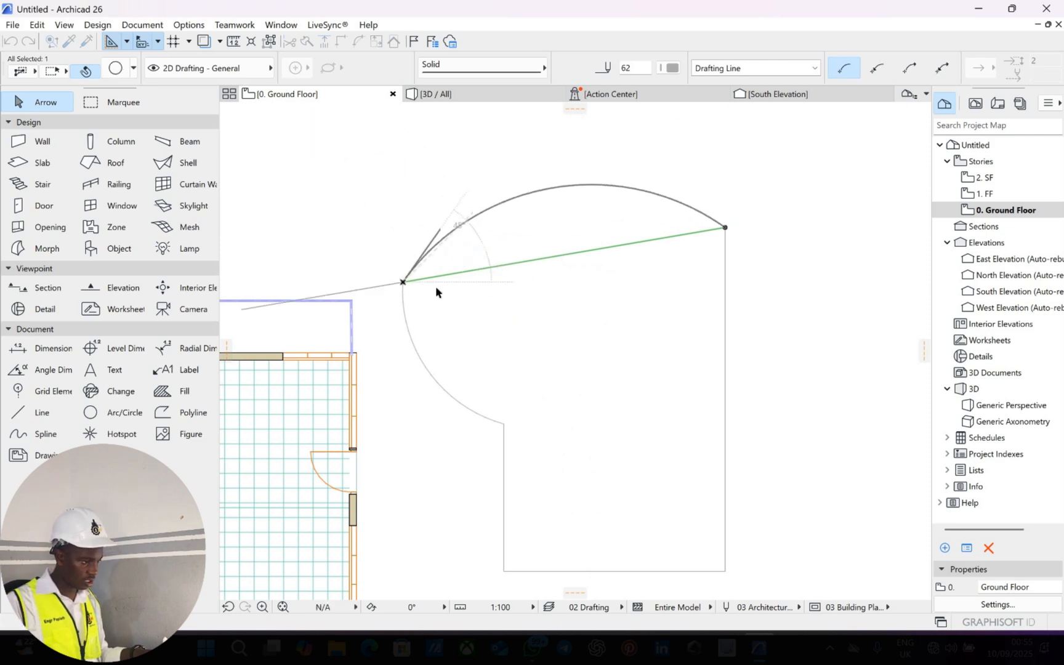
key(Escape)
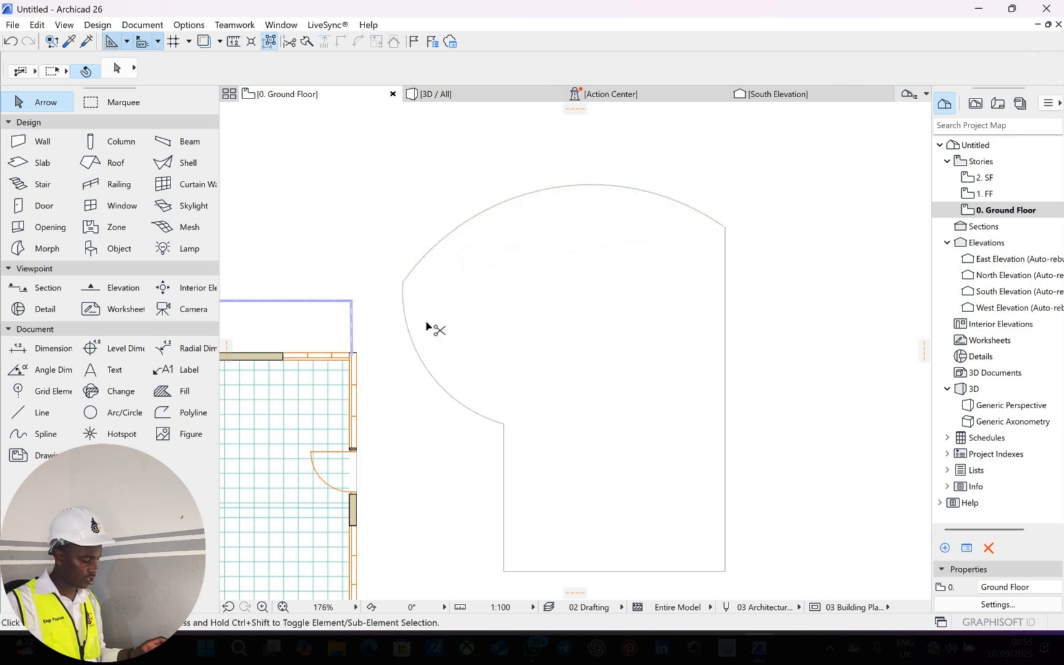
key(ctrl+z)
key(ctrl+z)
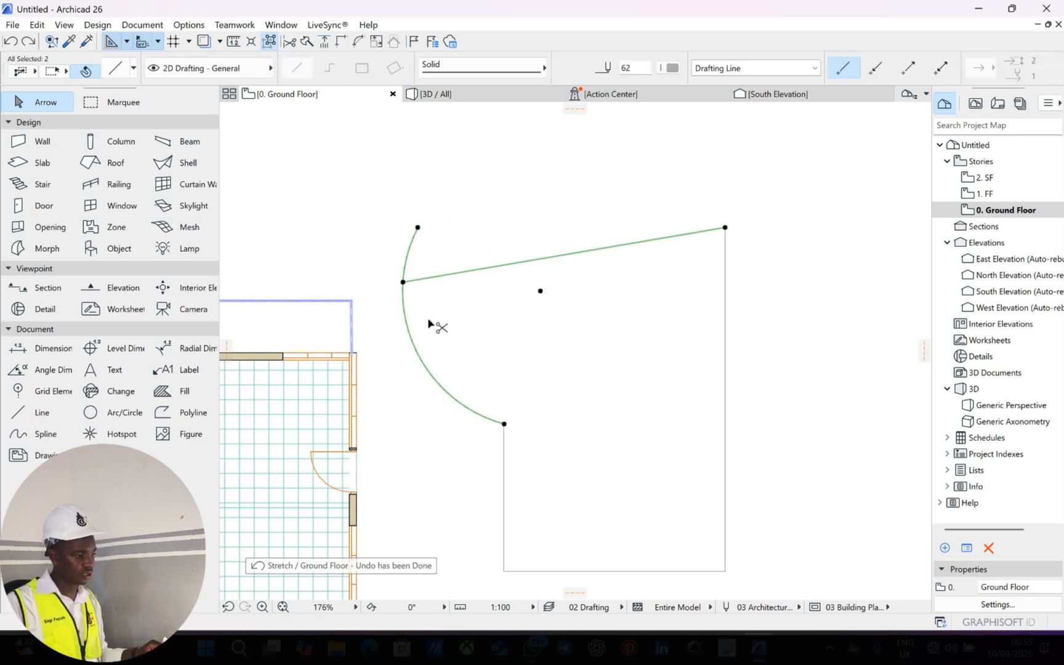
key(ctrl+z)
key(ctrl+z)
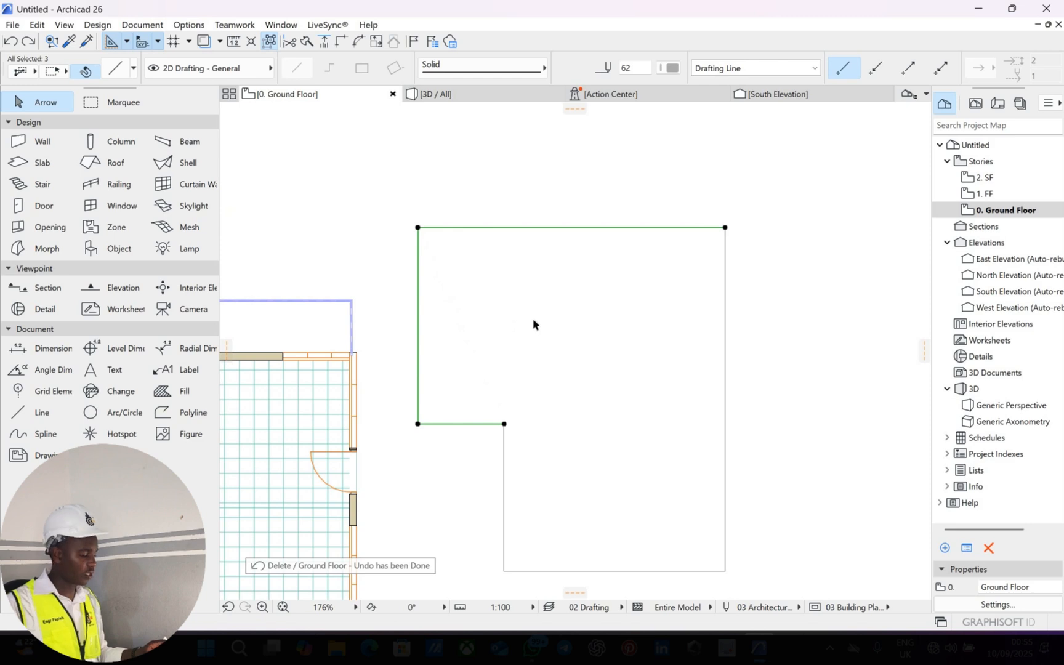
key(Escape)
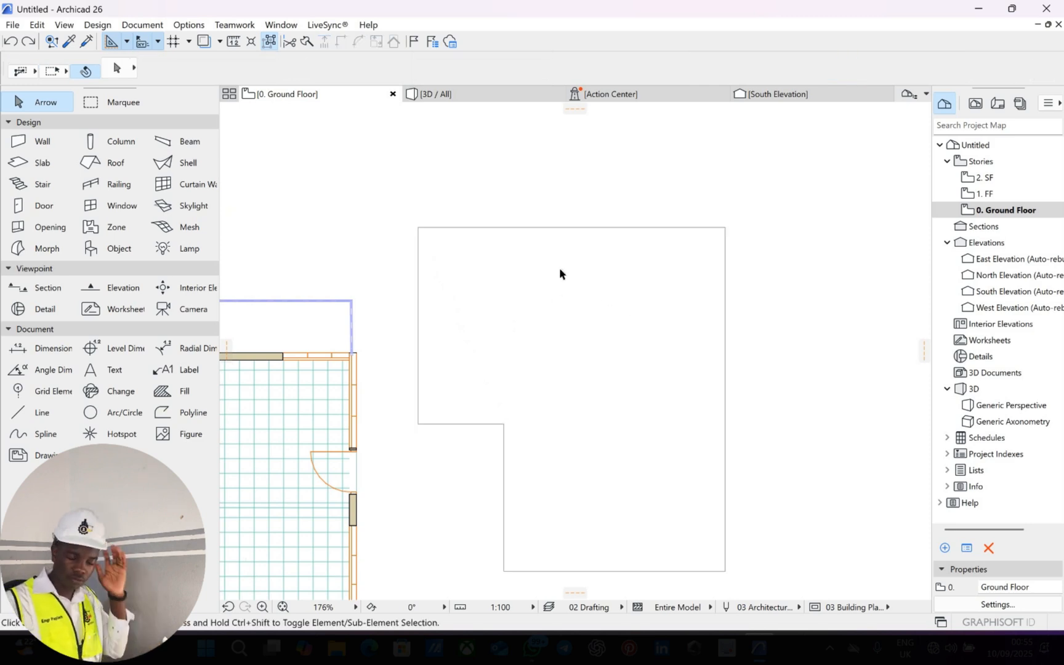
In Profile Manager, create a brand-new profile named POOL WALL stored under Structural > Concrete.
click(179, 25)
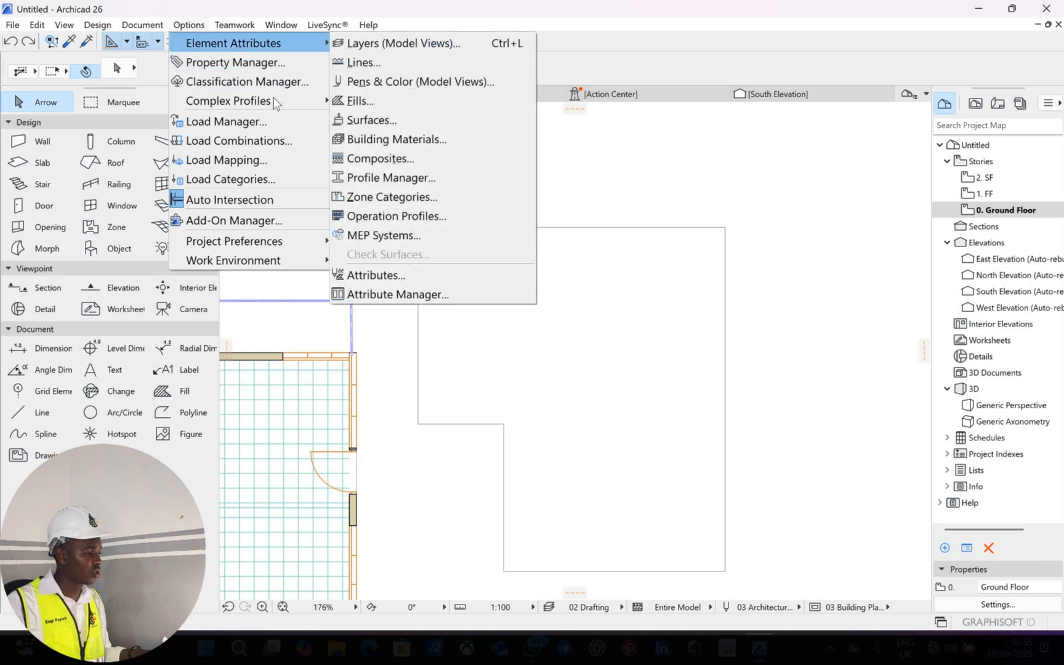
mouse_move(275, 102)
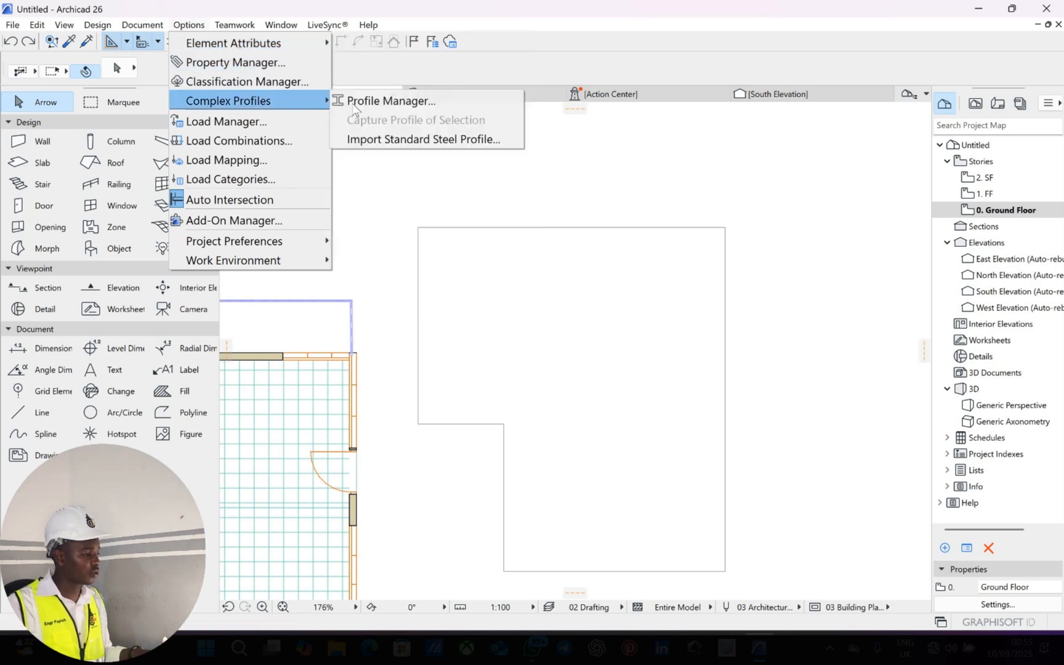
click(388, 101)
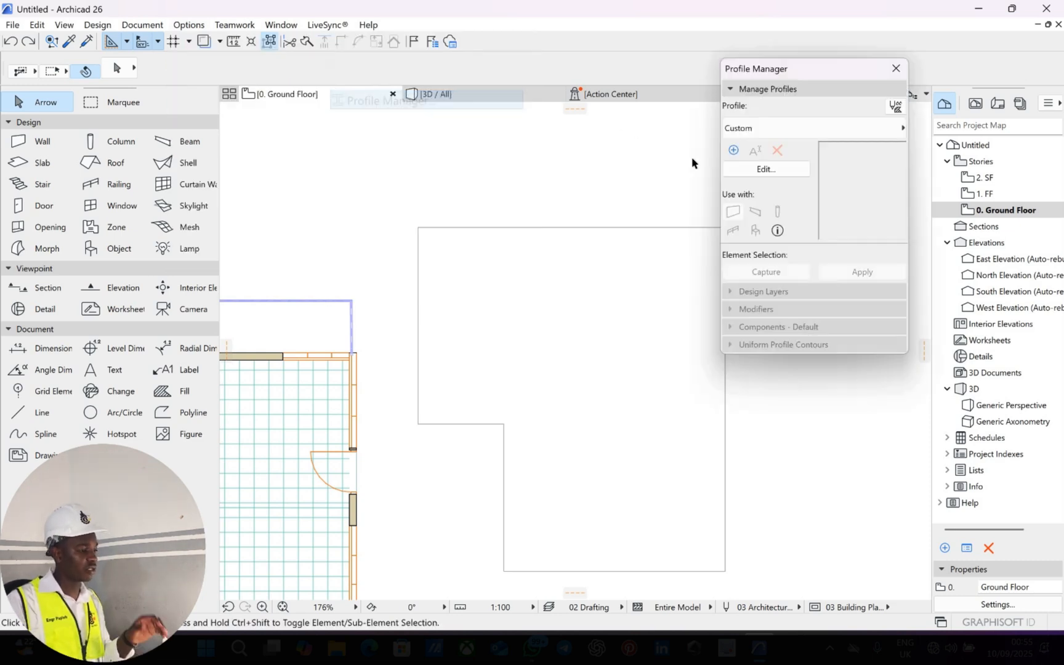
click(733, 150)
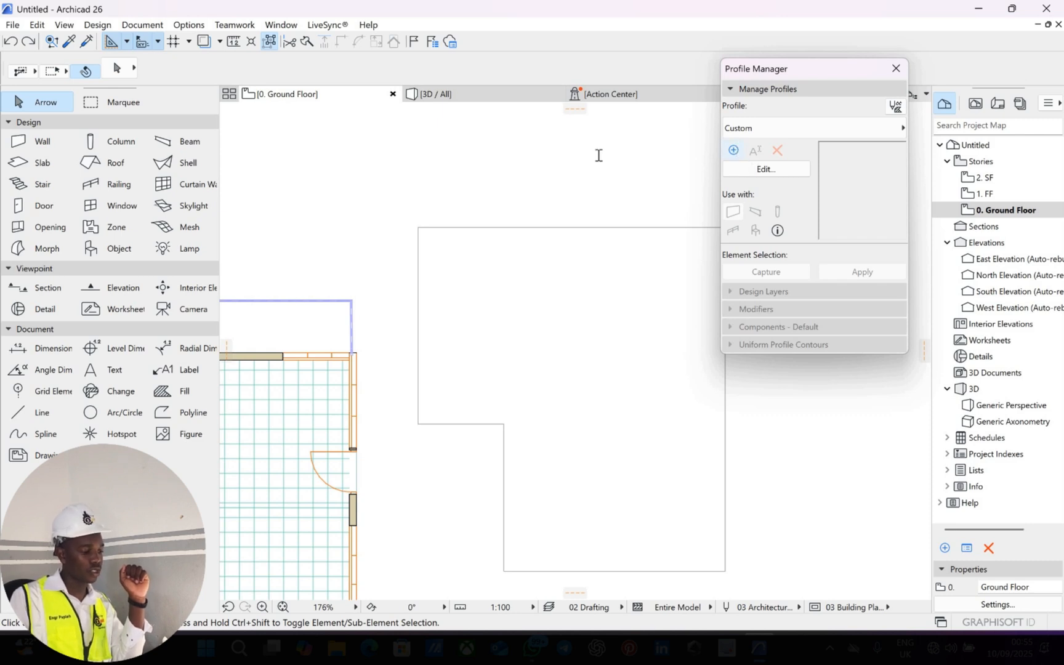
click(417, 180)
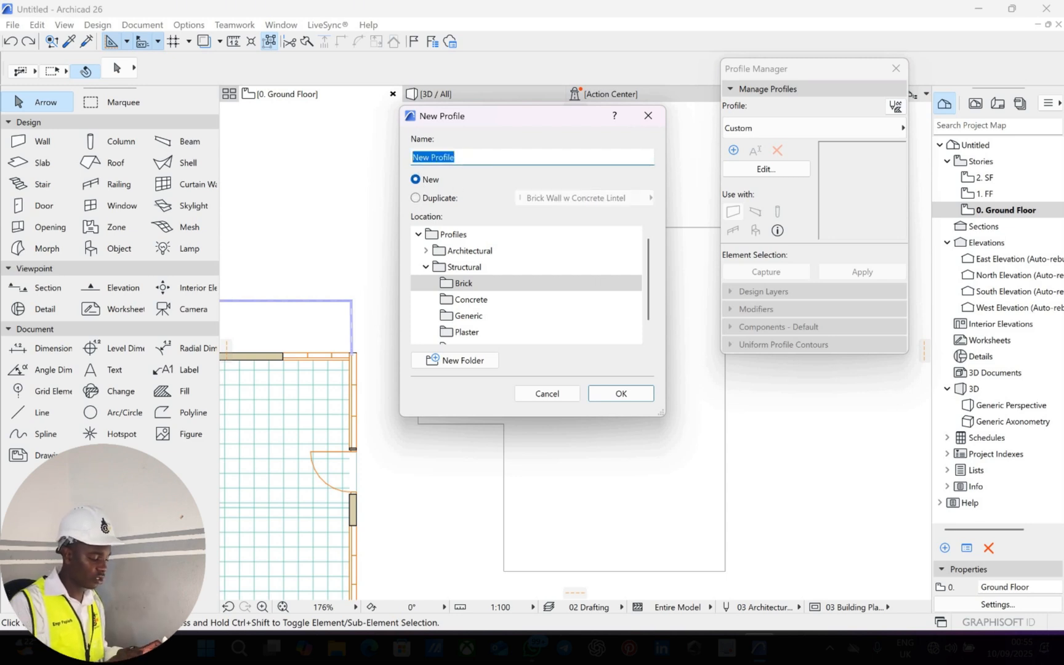
text(POOL W)
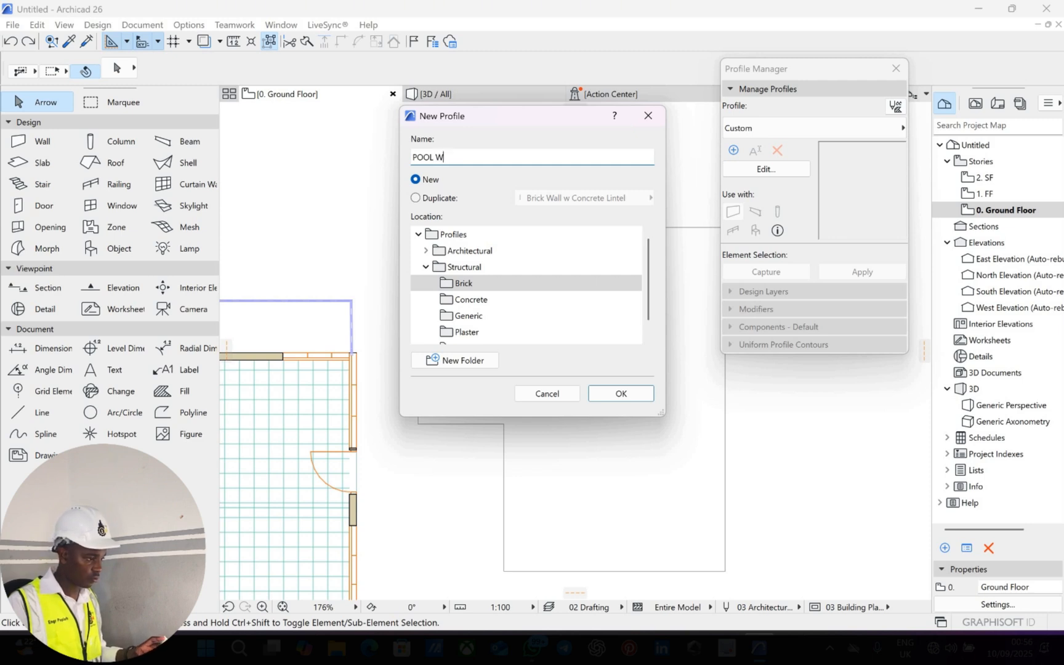
text(LL)
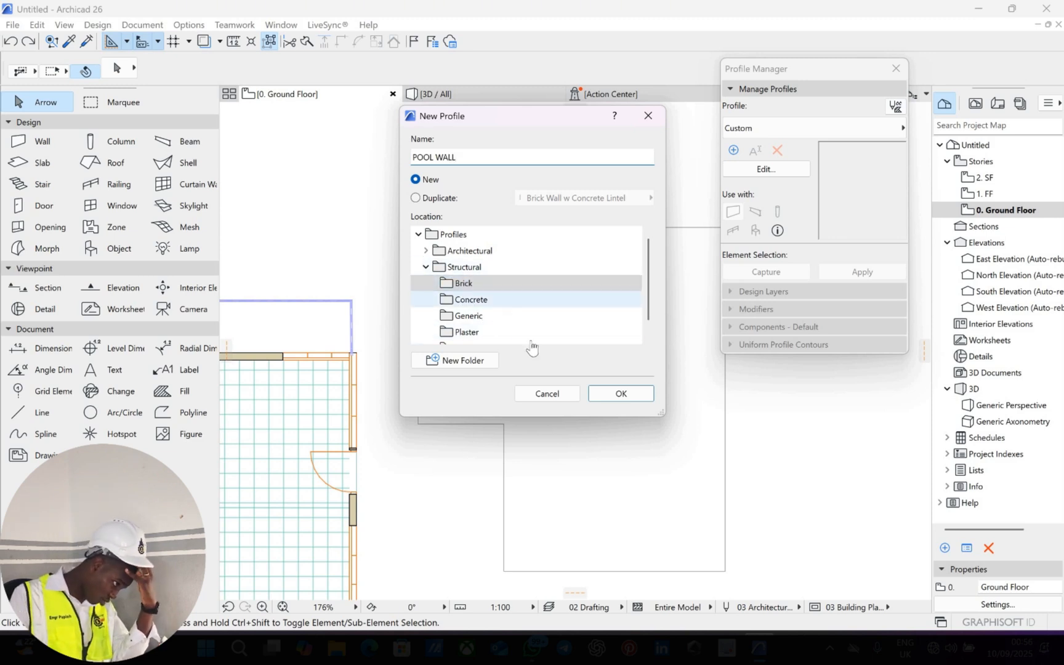
click(486, 299)
click(619, 393)
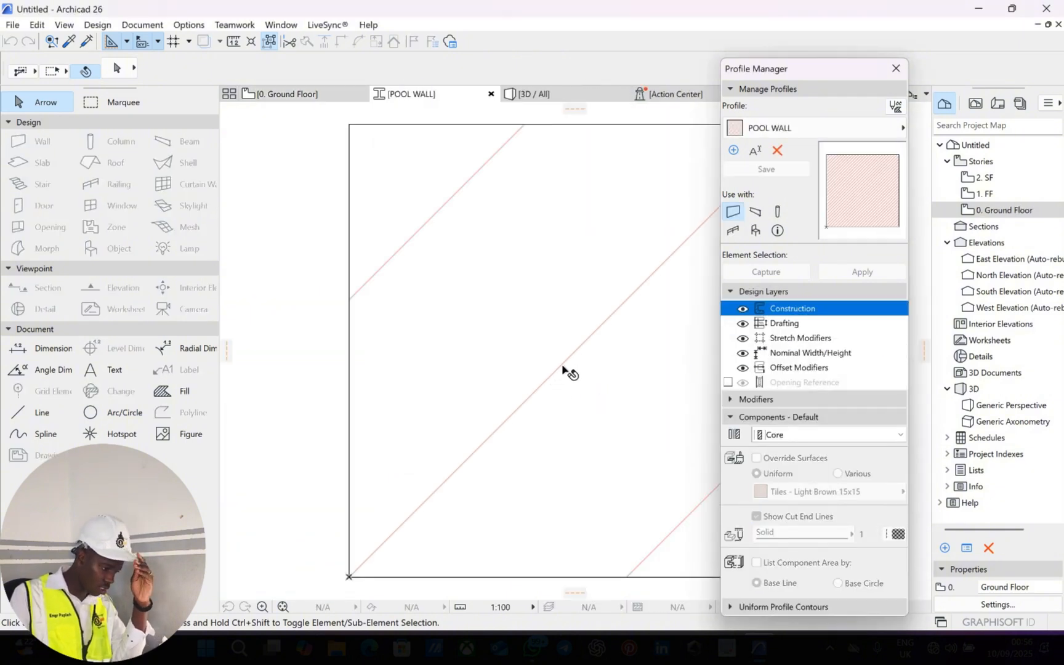
Delete the profile's default square fill and switch to the Line tool.
scroll(548, 372, down, 3)
click(556, 365)
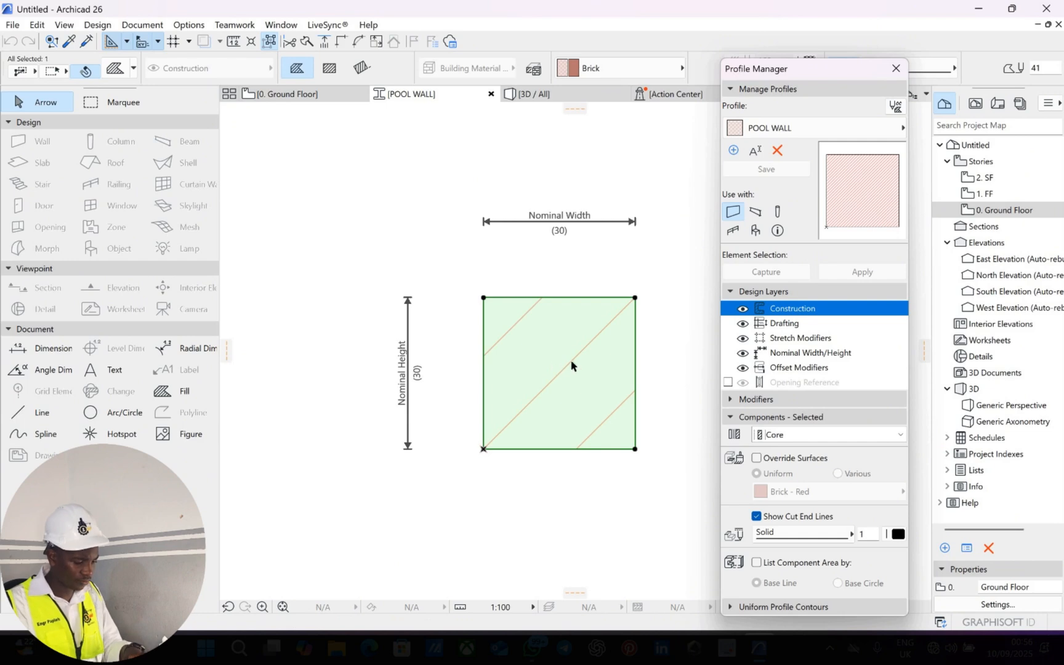
key(Delete)
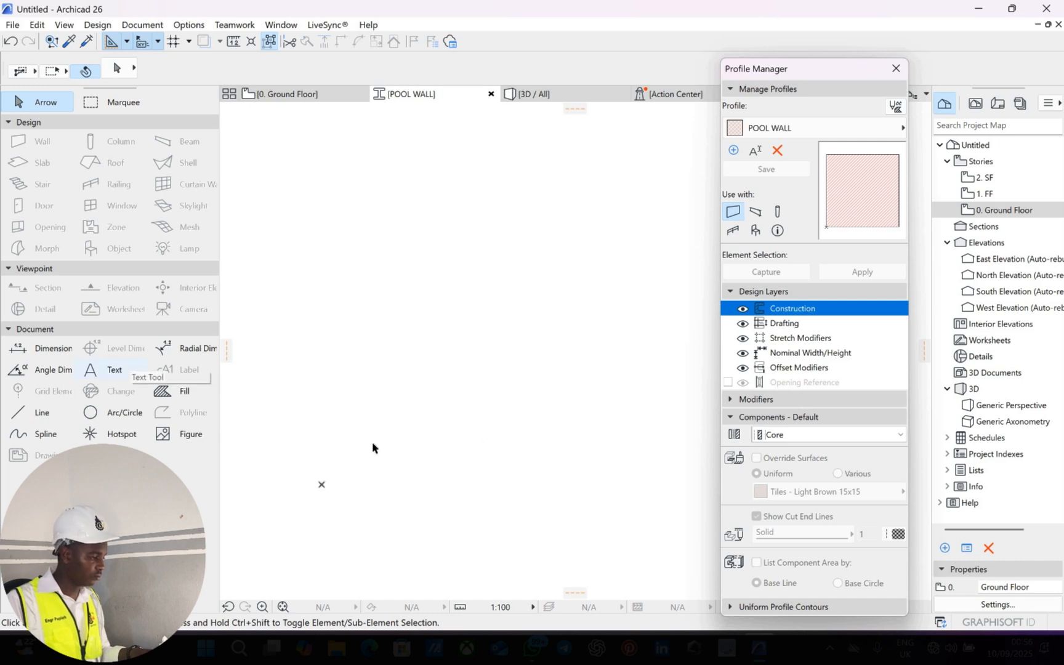
click(42, 412)
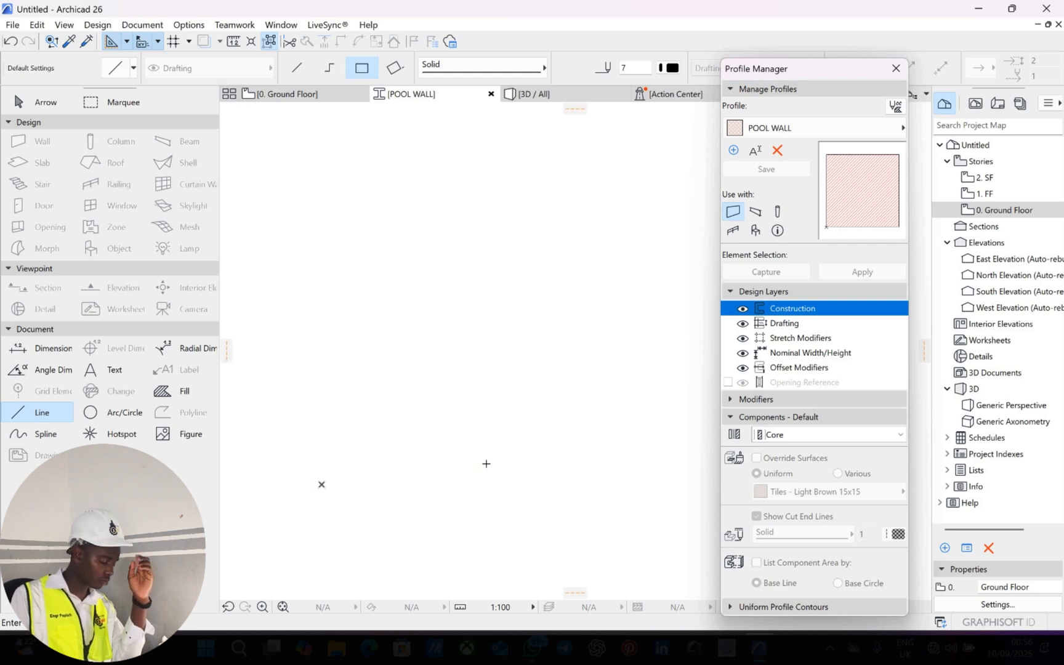
Start a chained line with a first vertical segment 180 long.
click(495, 468)
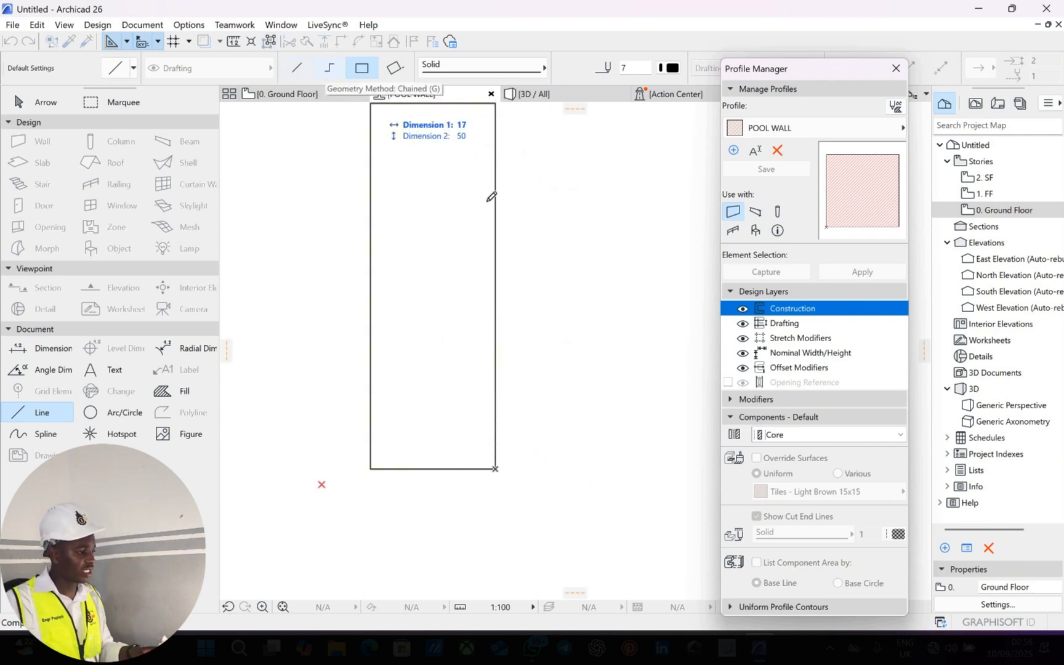
click(330, 69)
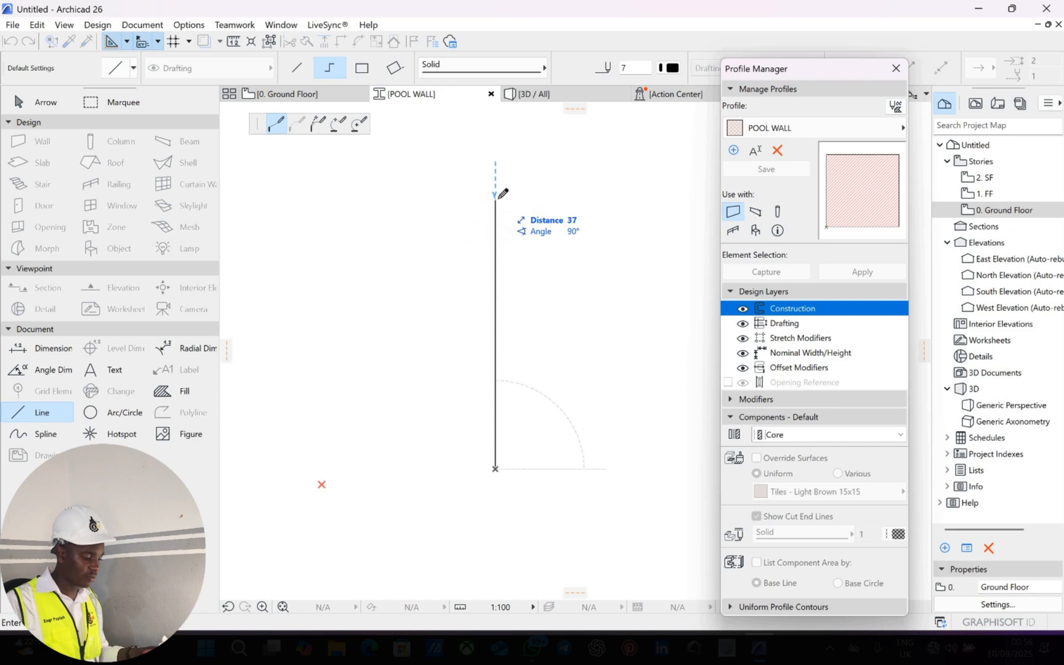
text(180)
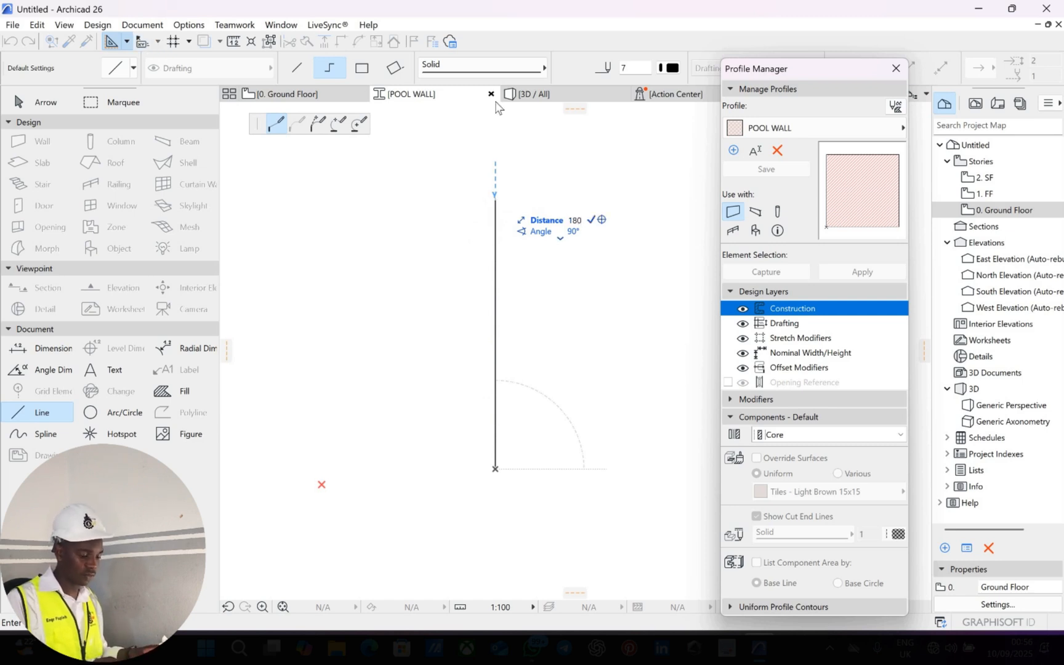
key(Return)
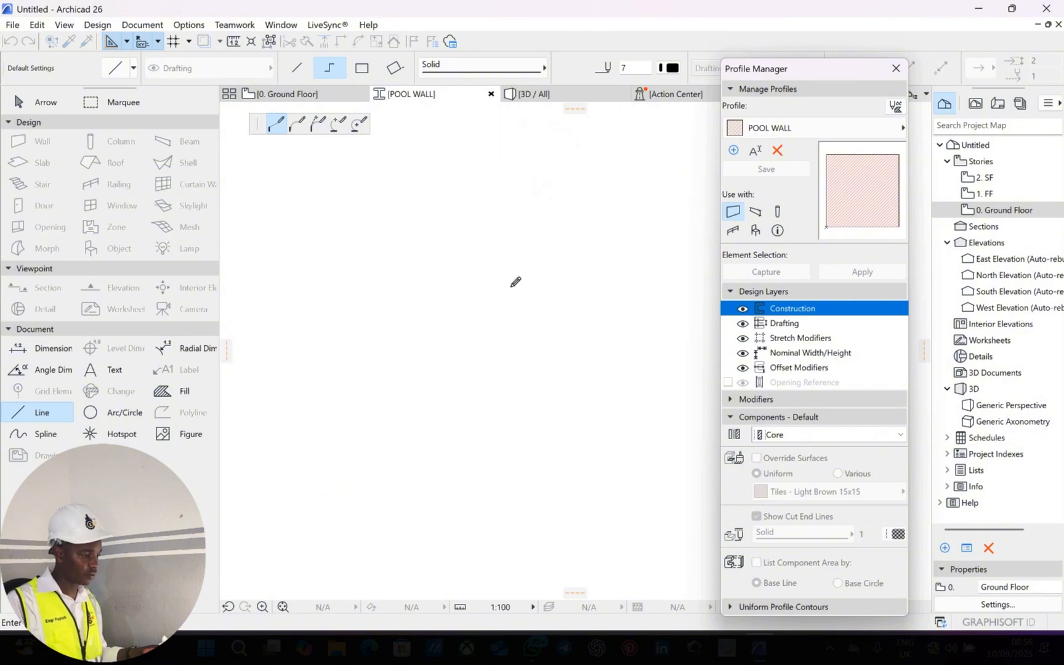
scroll(518, 341, down, 3)
scroll(514, 235, down, 5)
scroll(513, 222, up, 4)
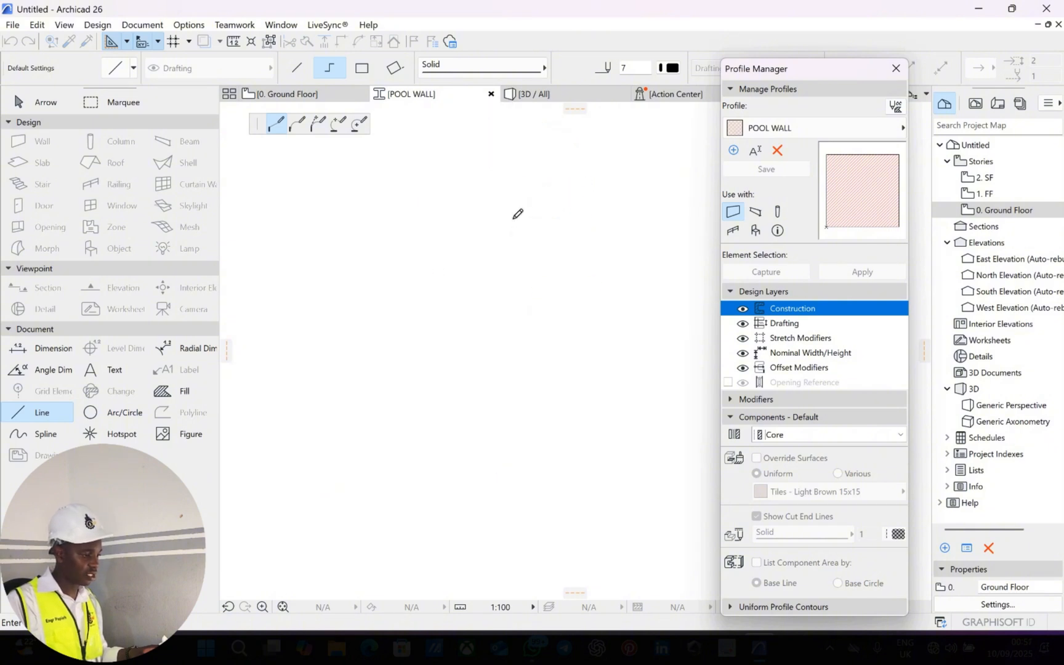
scroll(497, 231, up, 2)
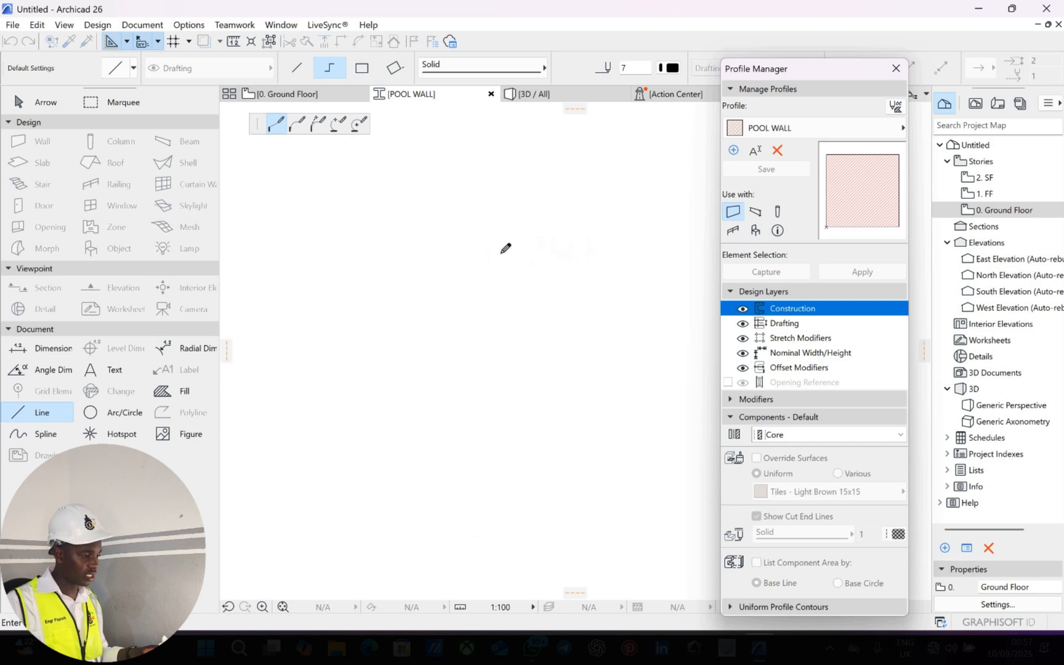
key(Escape)
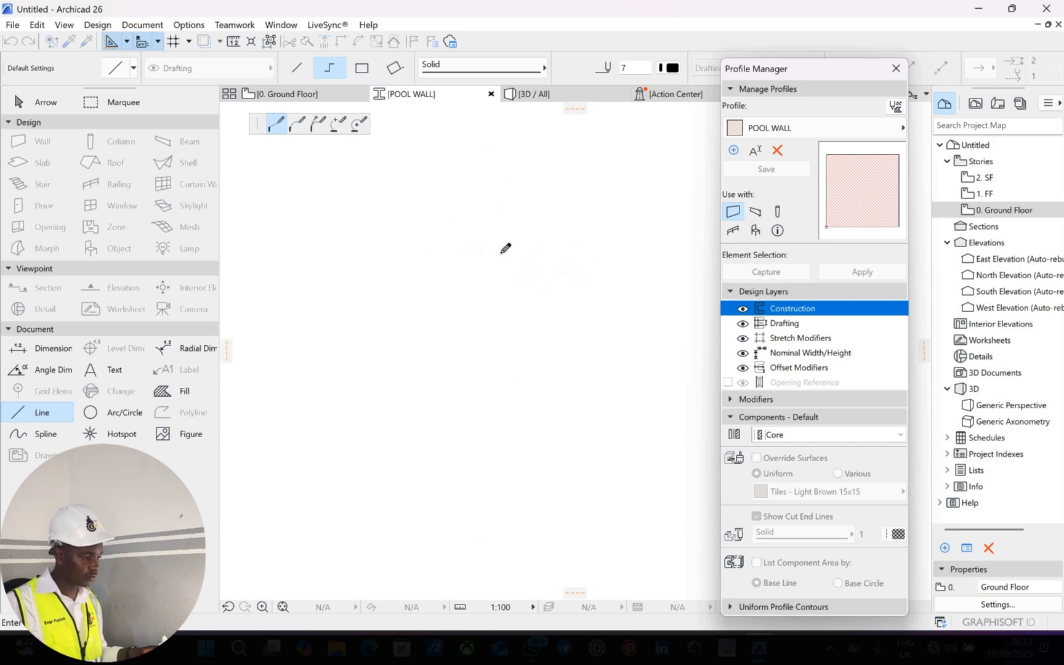
scroll(501, 253, up, 2)
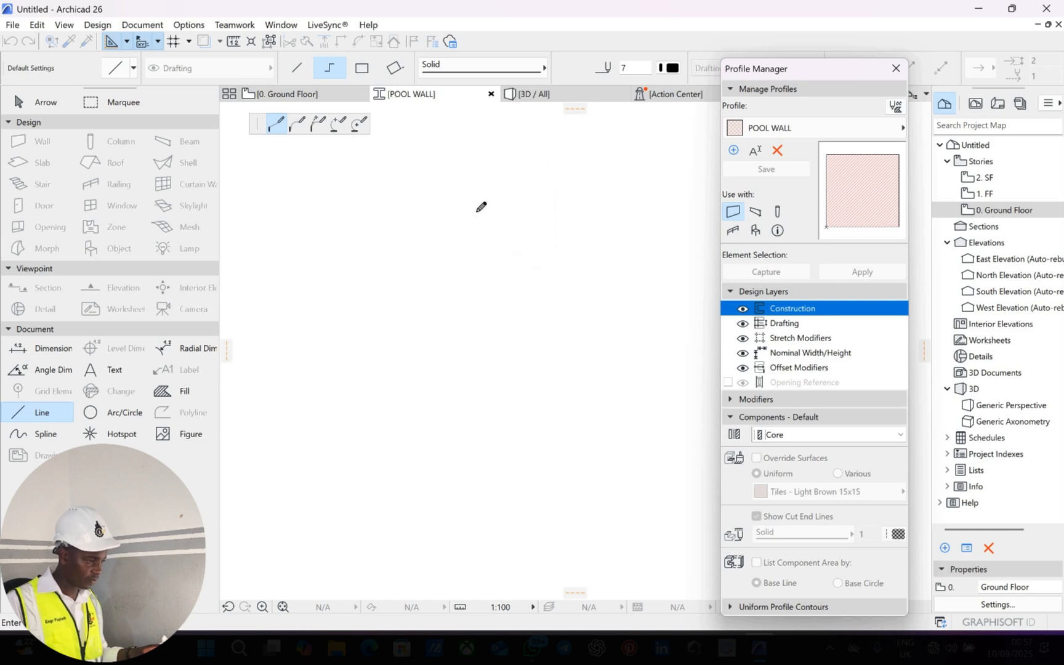
scroll(477, 206, down, 2)
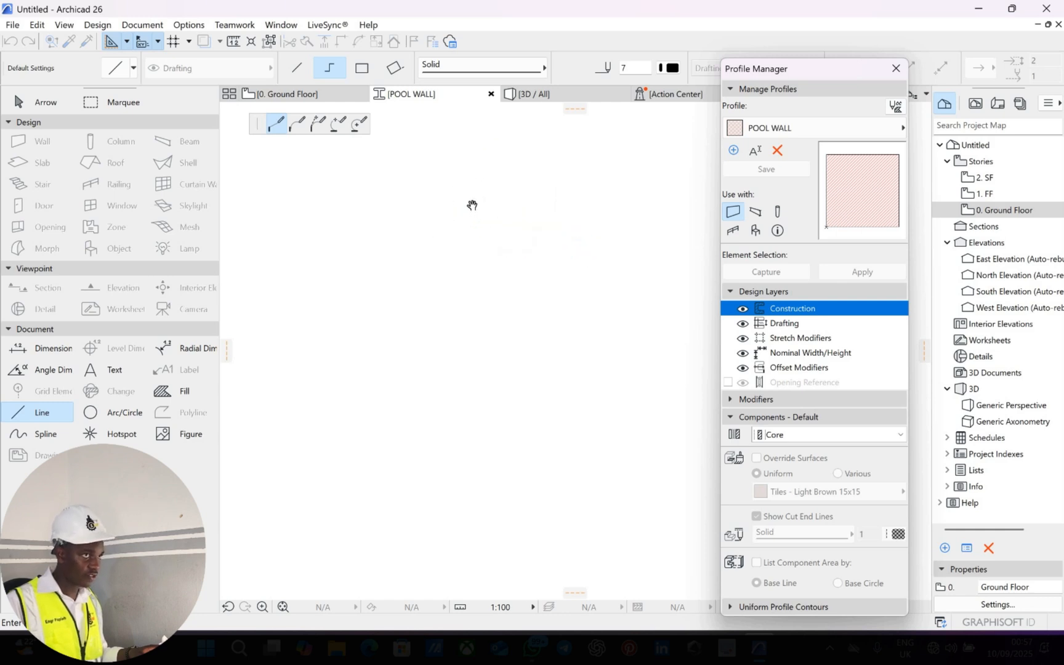
middle_drag(471, 209, 468, 204)
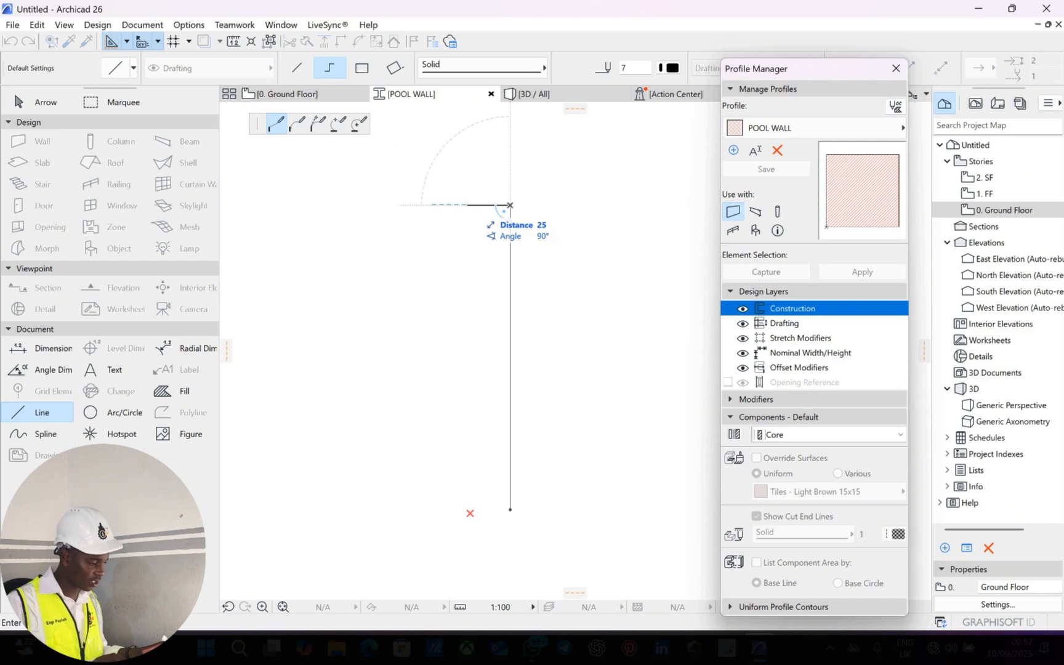
Continue the chain with segments of 25, 20, 20 and 25 to form the notch.
text(25)
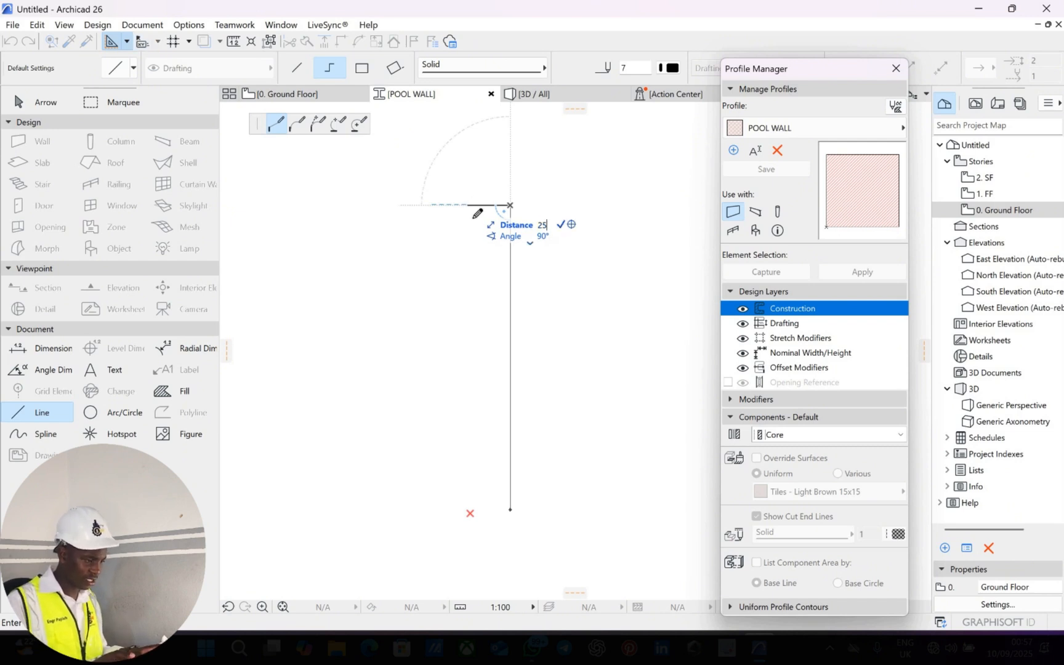
key(Return)
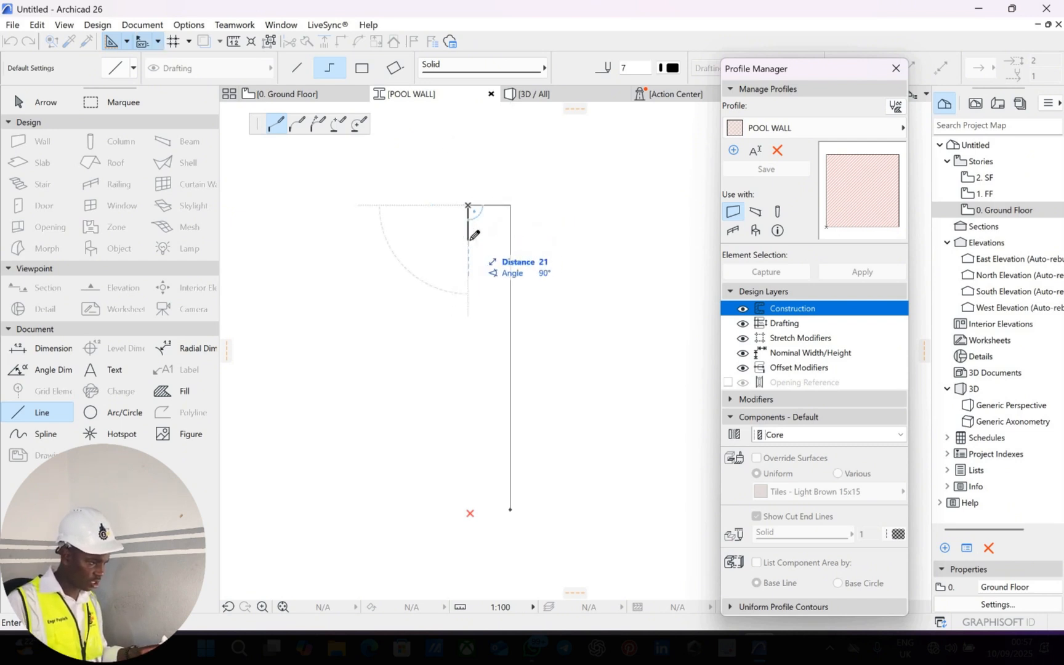
text(2)
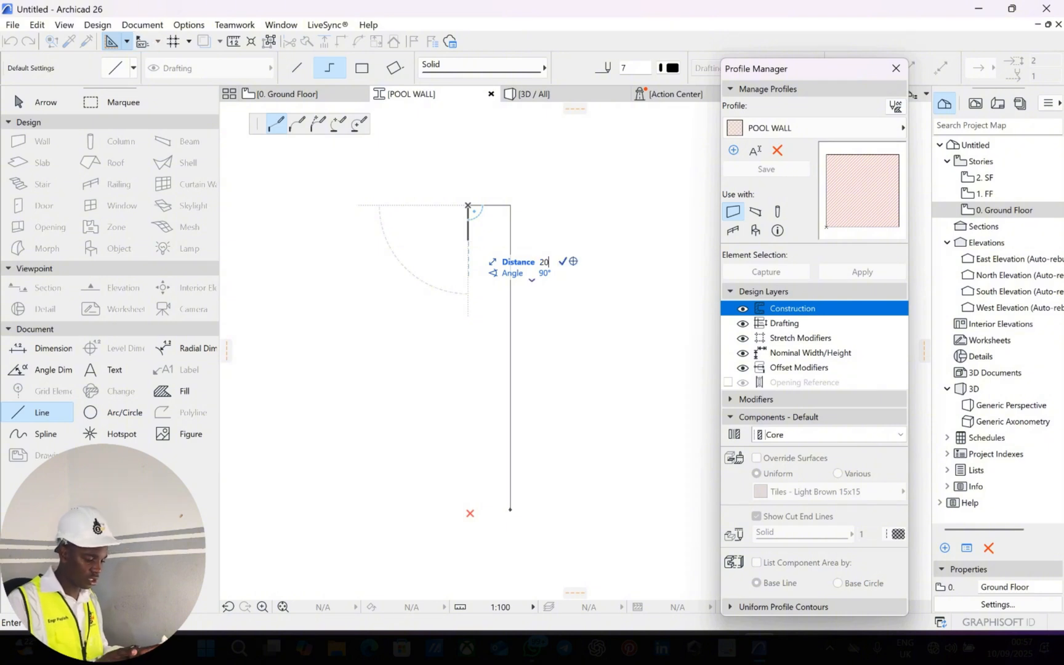
text(0)
key(Return)
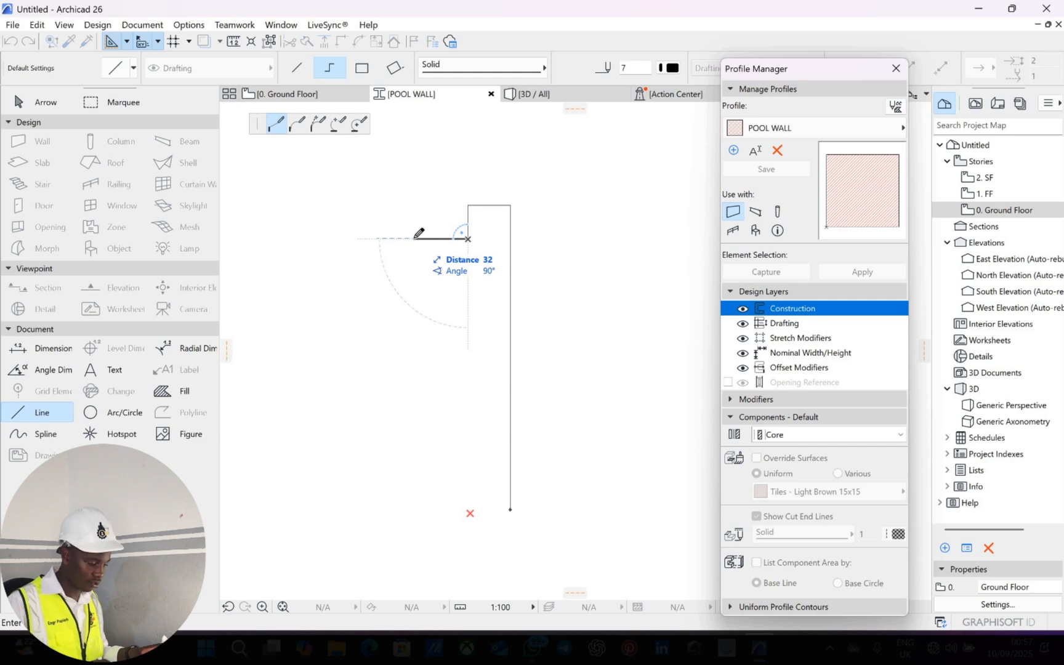
text(2)
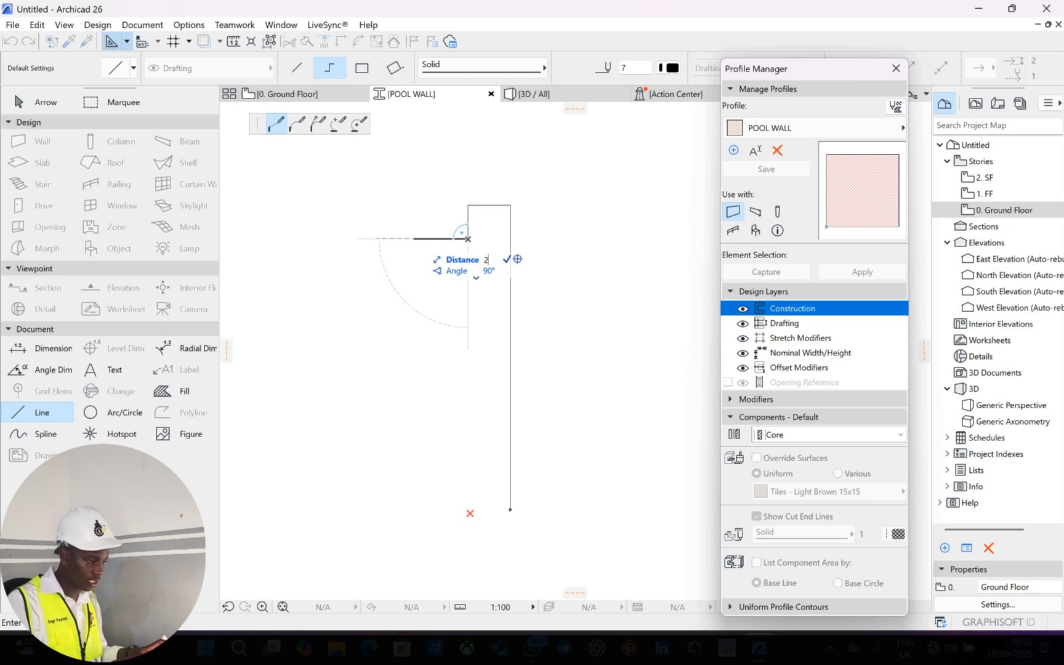
key(Return)
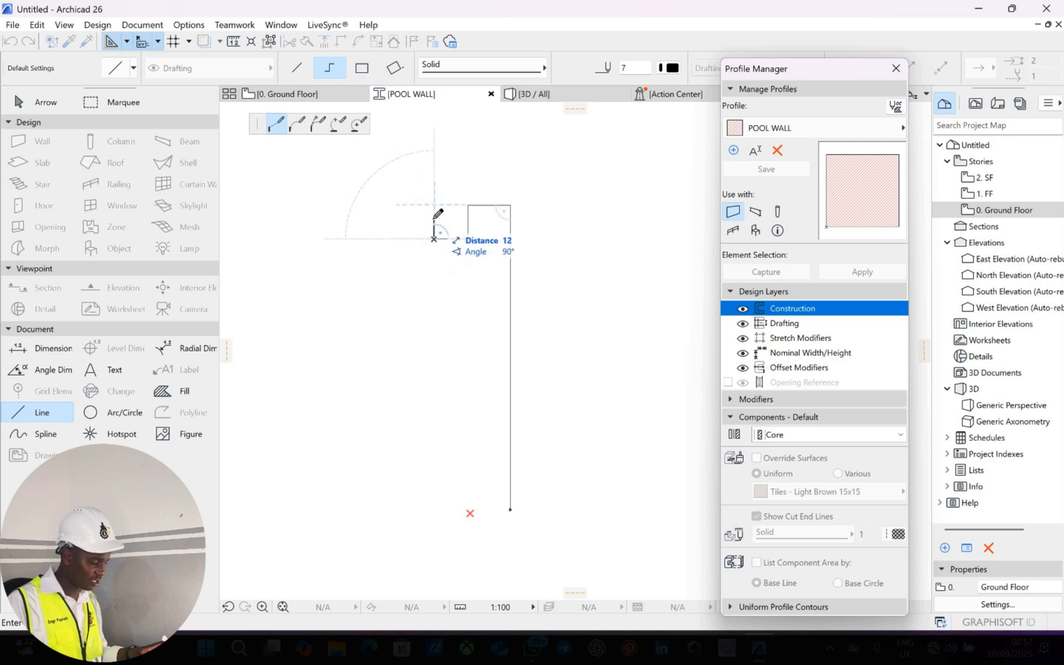
text(25)
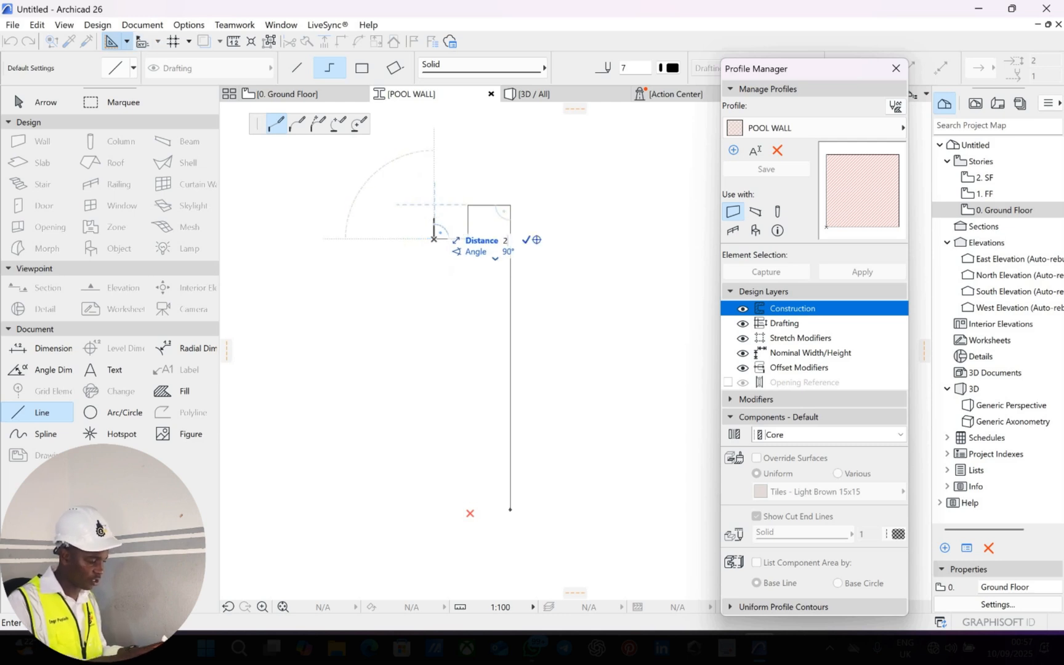
key(Return)
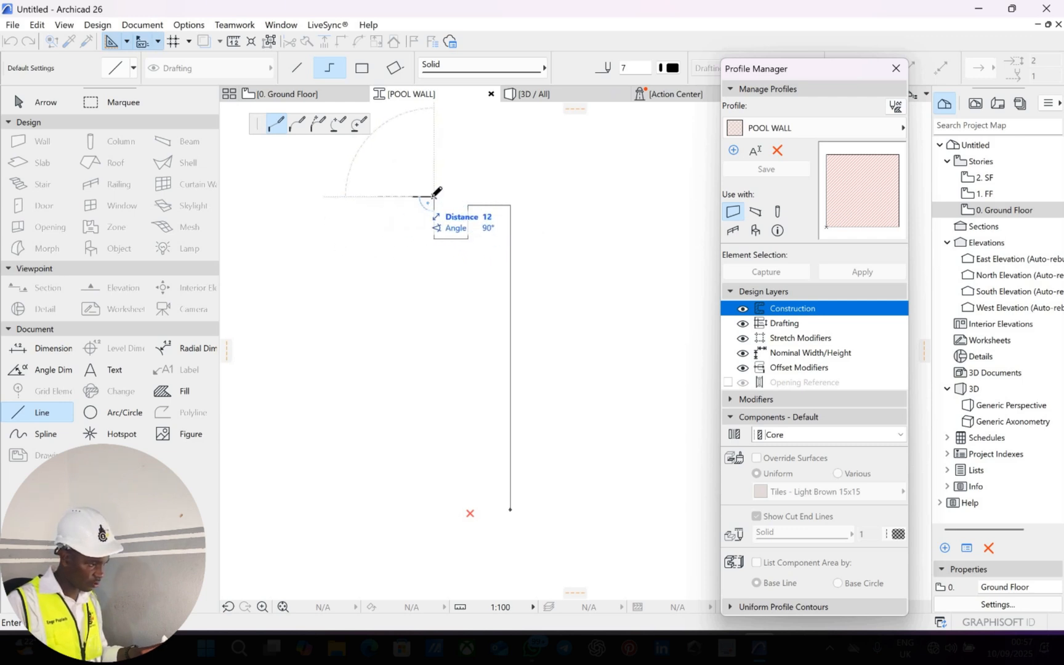
key(Escape)
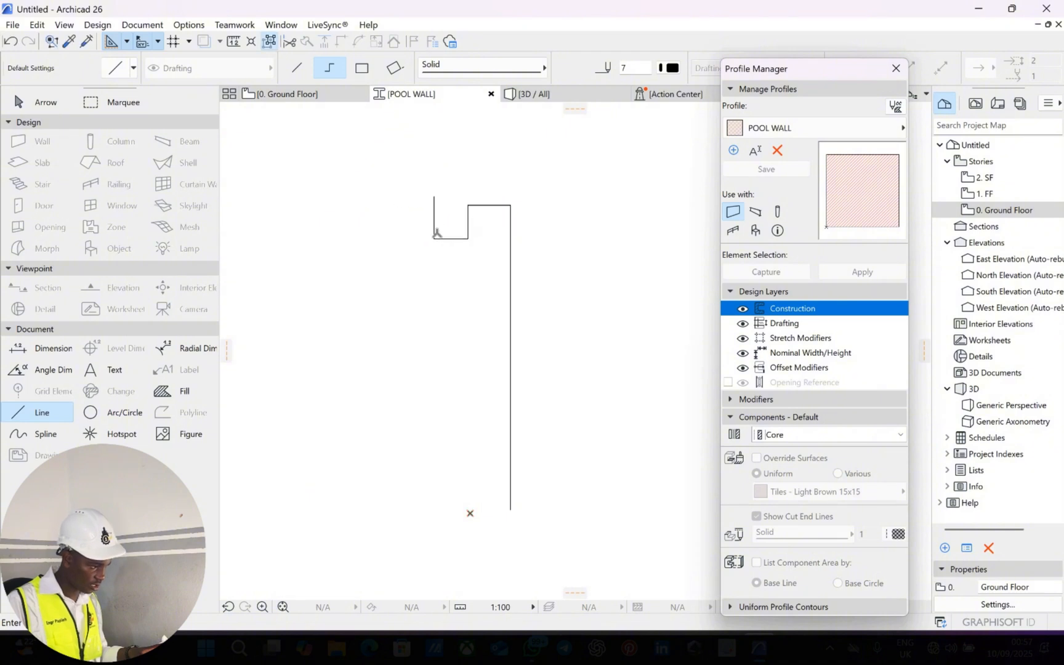
Delete the extra left vertical line and draw the short upright and top ledge lines.
key(Escape)
click(434, 217)
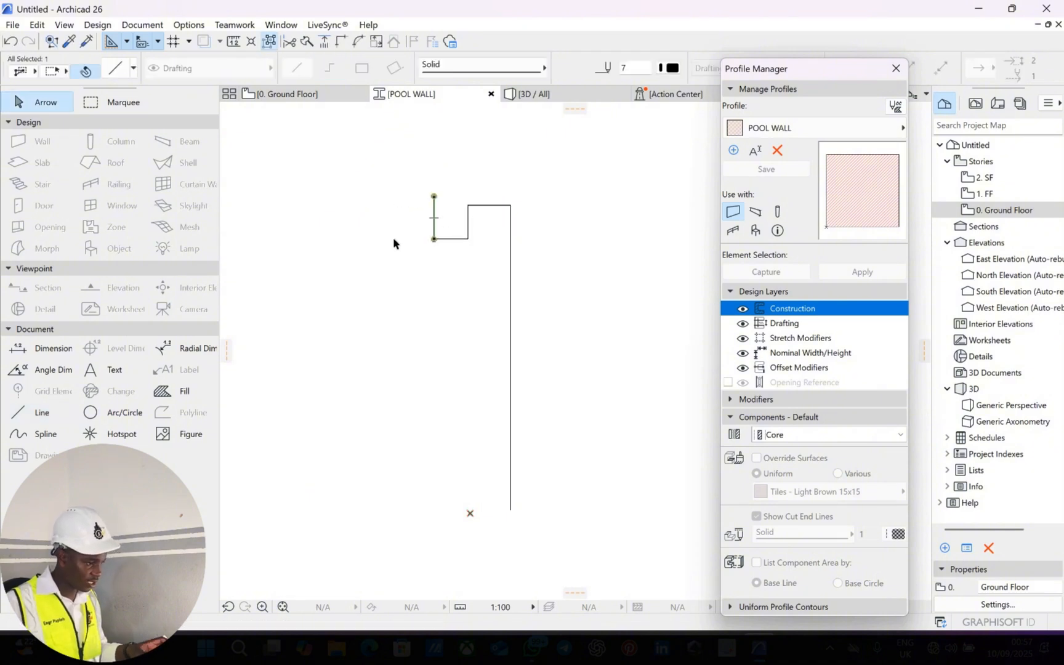
key(Delete)
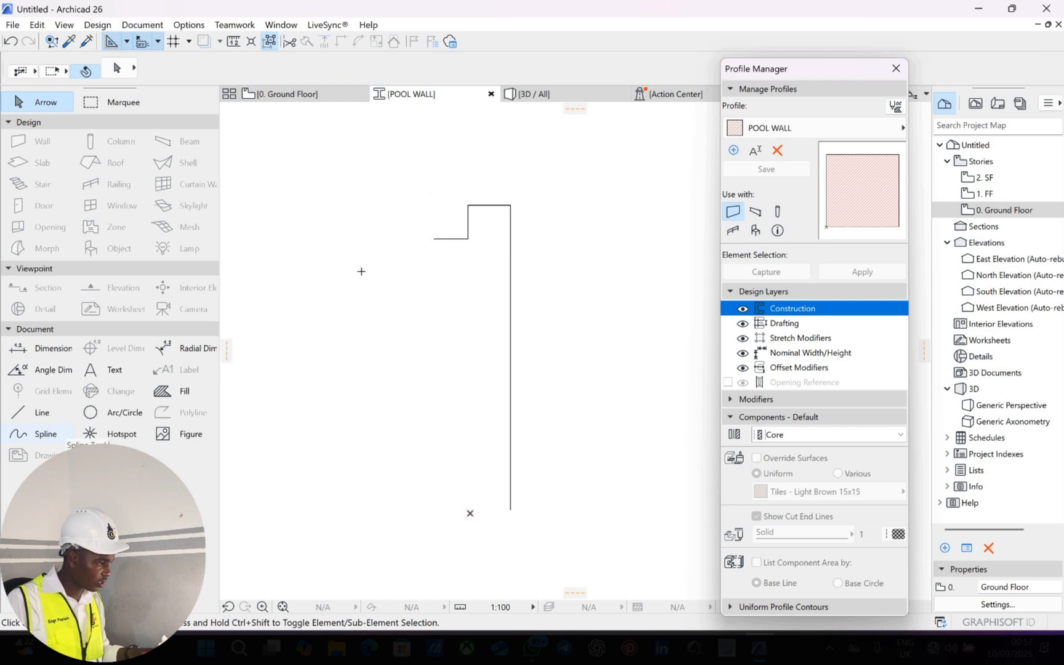
click(27, 412)
scroll(436, 237, up, 2)
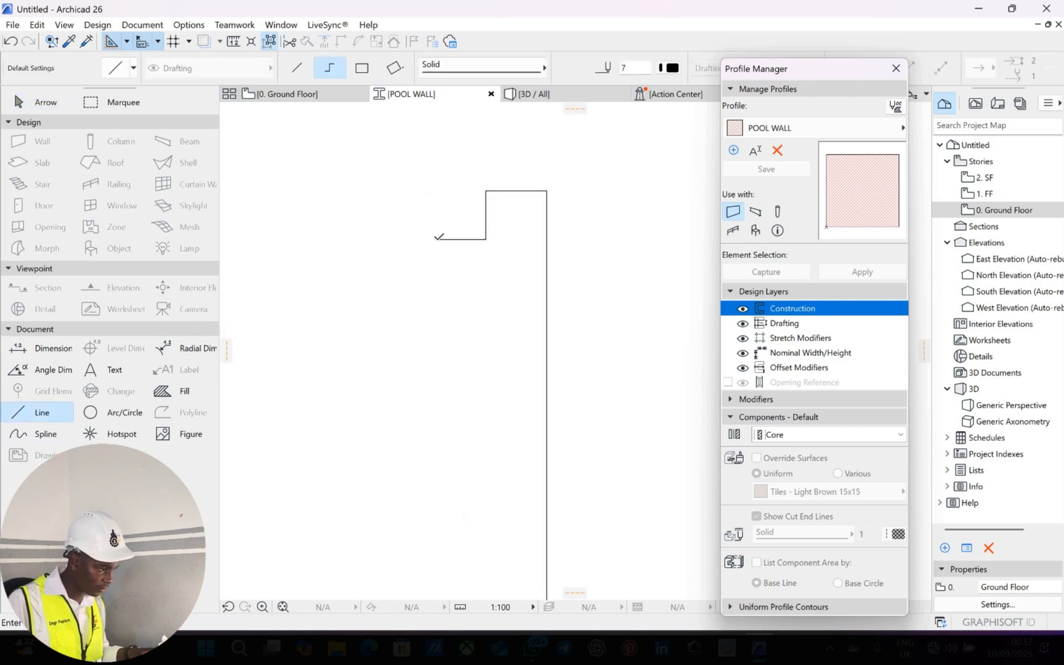
click(437, 238)
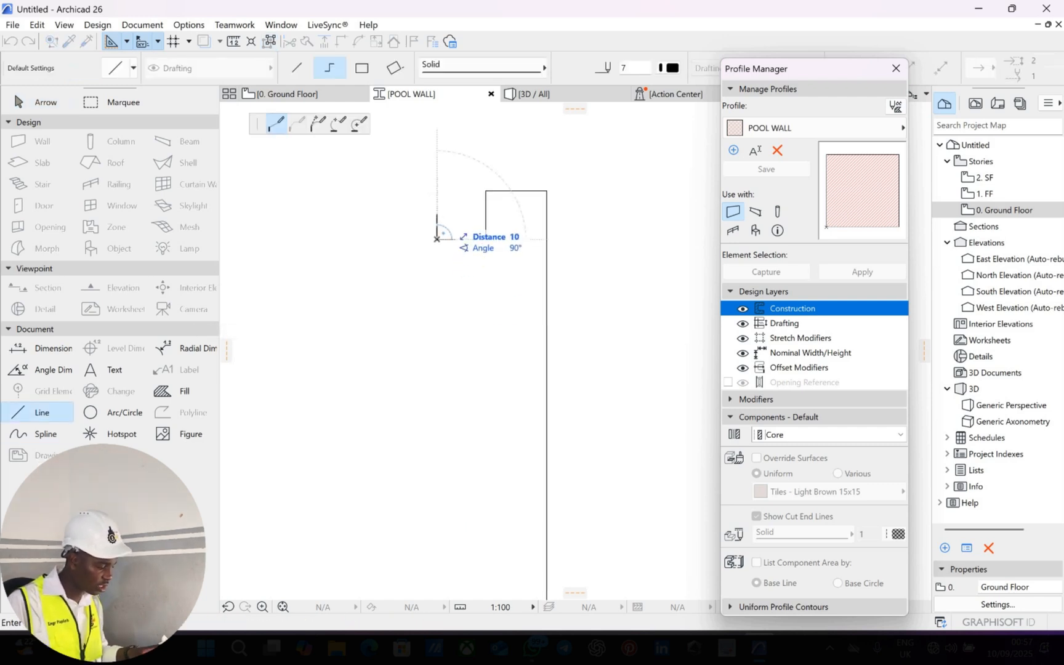
click(437, 191)
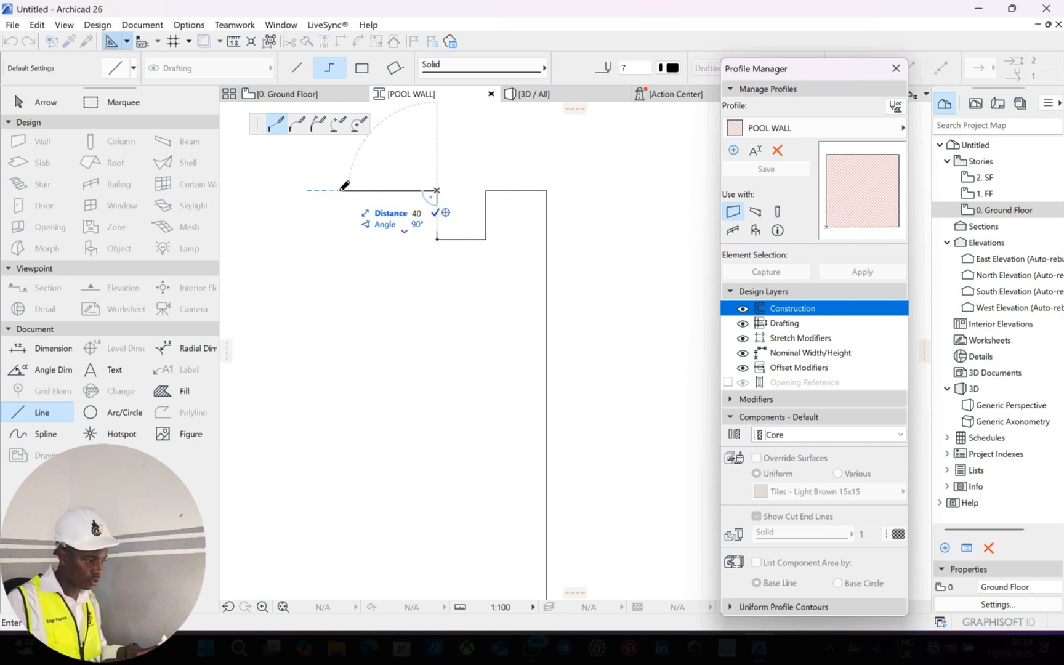
click(339, 191)
Copy the upper-left horizontal line 15 units below the original.
key(Escape)
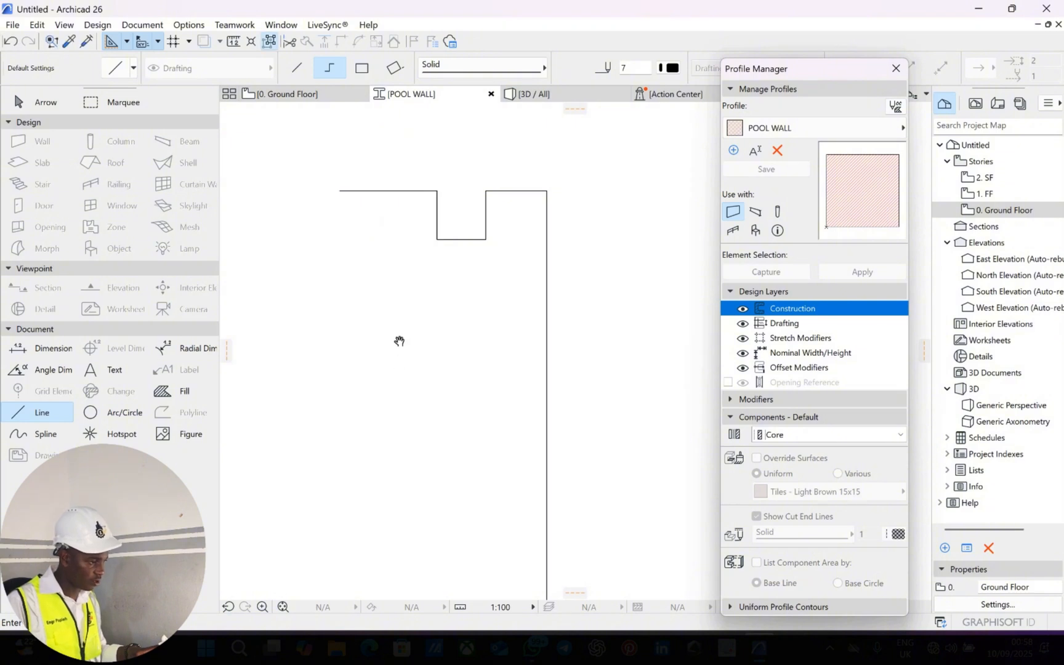
key(Escape)
middle_drag(458, 198, 471, 157)
scroll(467, 194, up, 1)
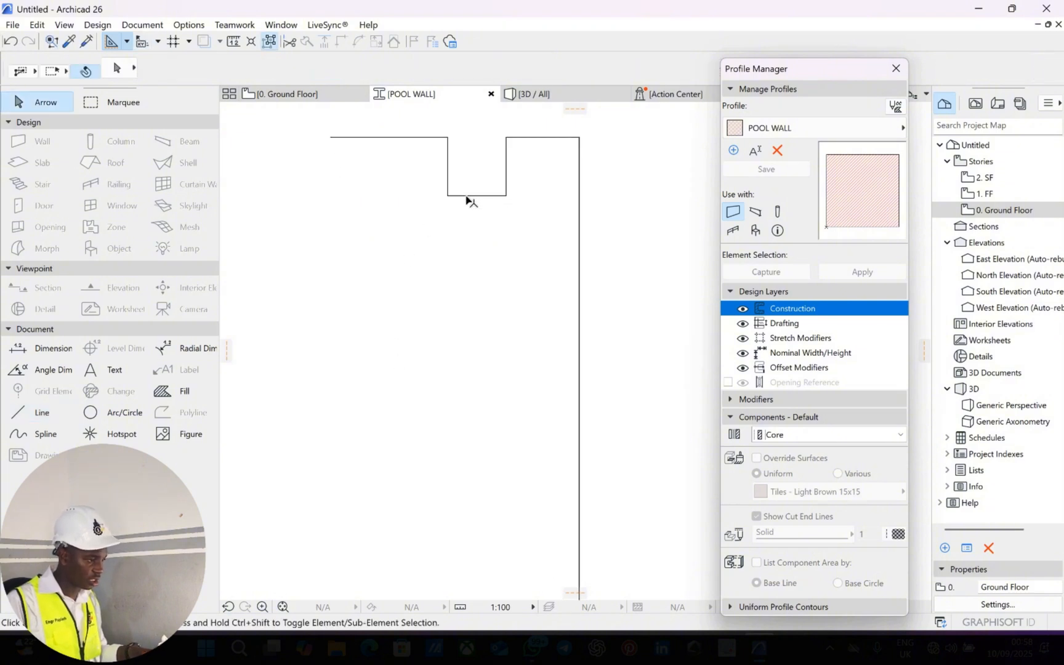
click(411, 137)
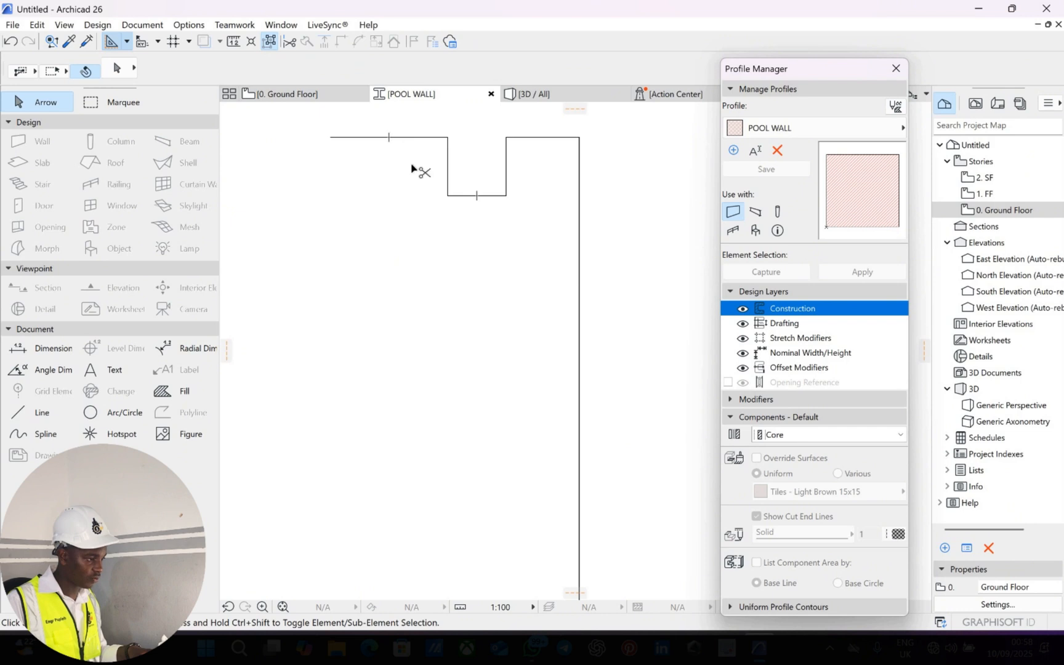
key(ctrl+shift+d)
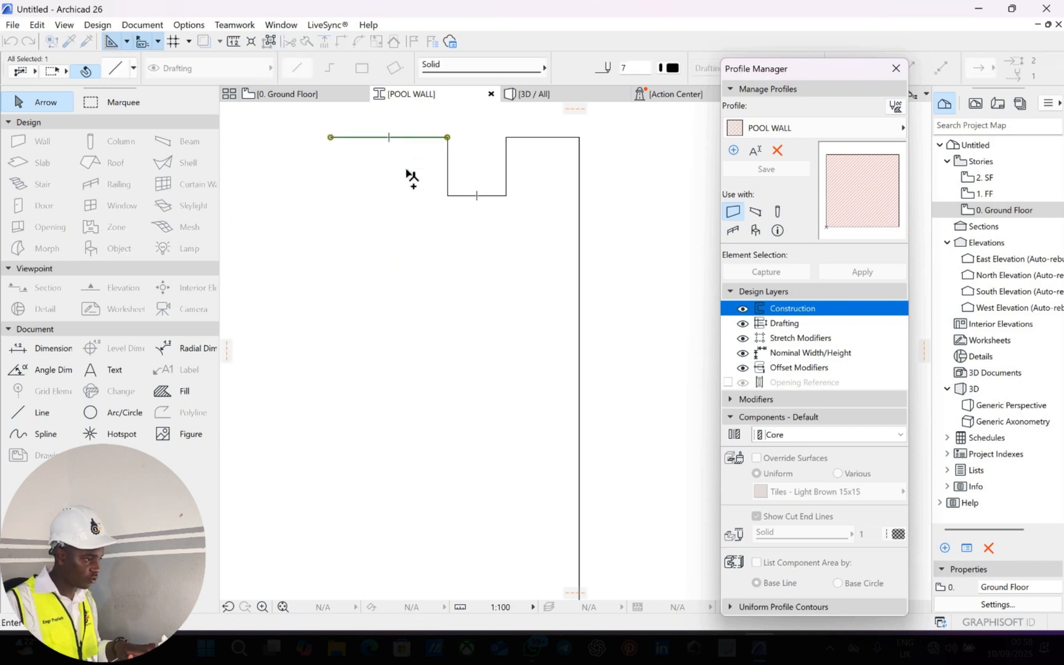
click(406, 137)
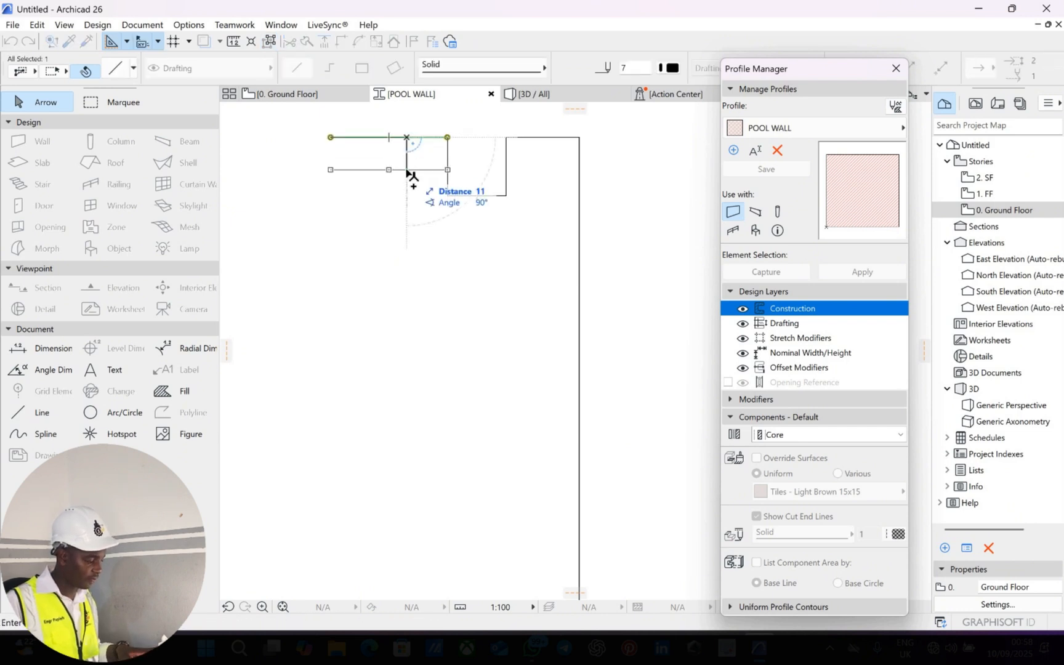
text(15)
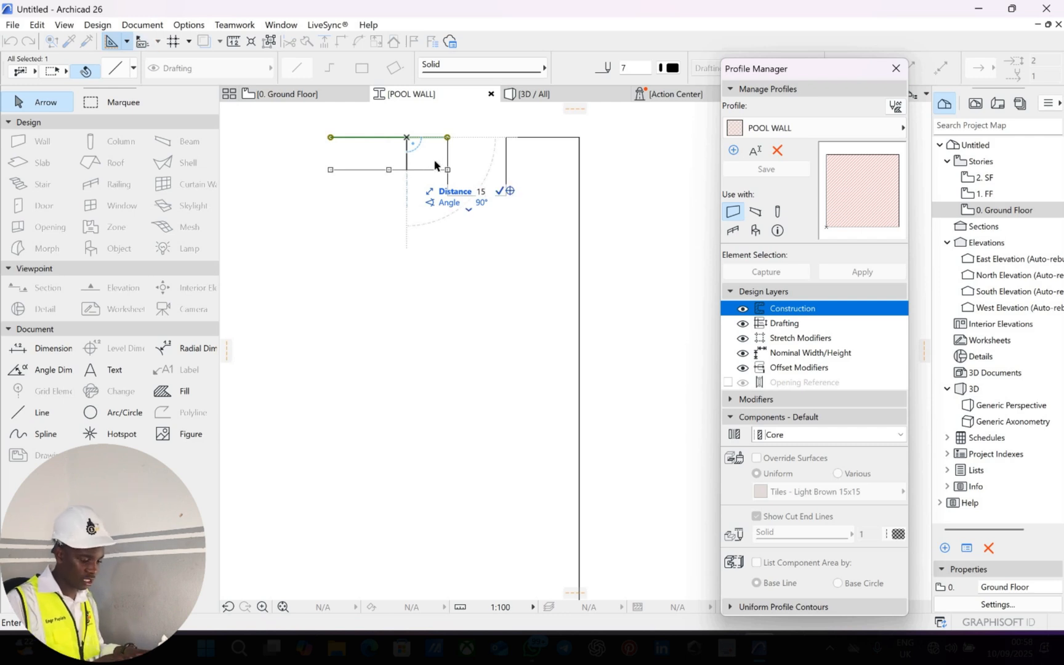
key(Return)
Copy the notch's vertical line 15 units left and its bottom line 7 units down.
click(443, 163)
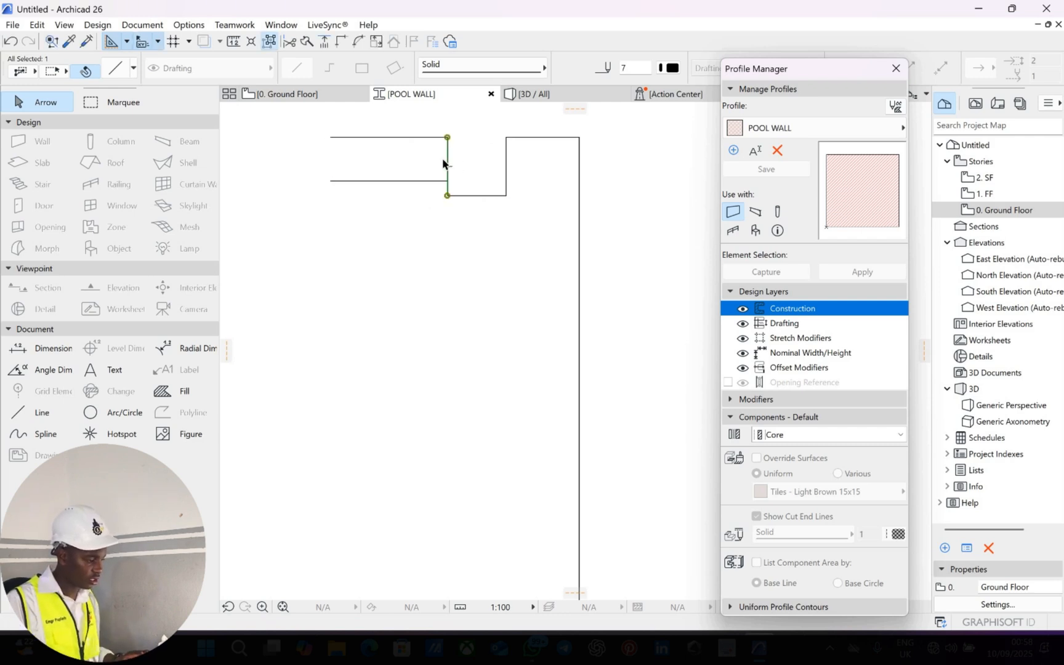
key(ctrl+shift+d)
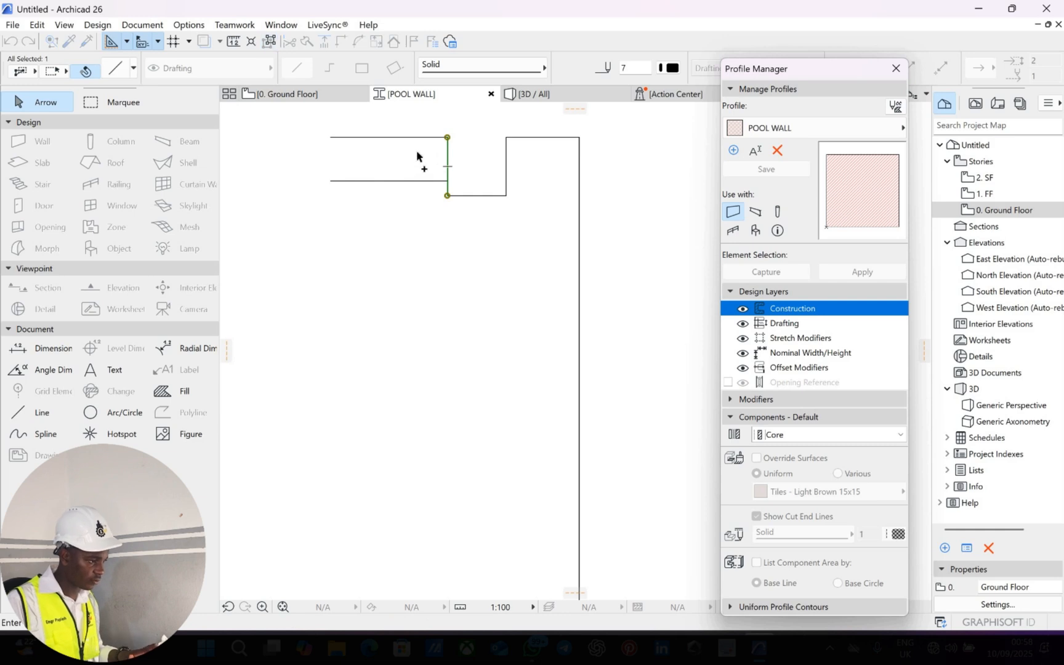
click(448, 156)
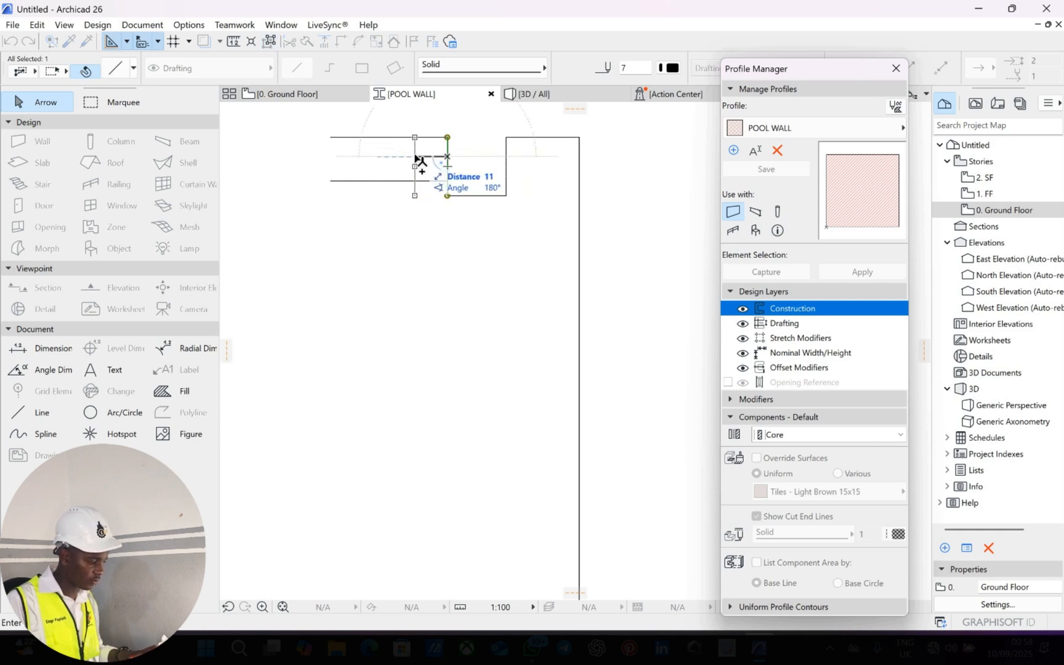
text(15)
key(Return)
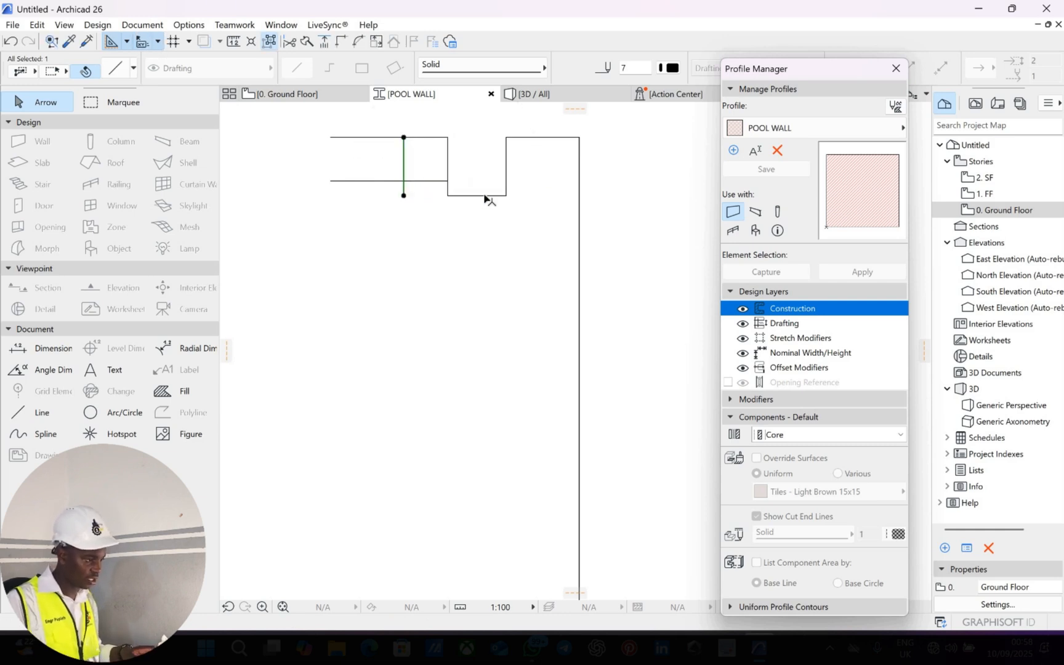
key(ctrl+shift+d)
click(481, 196)
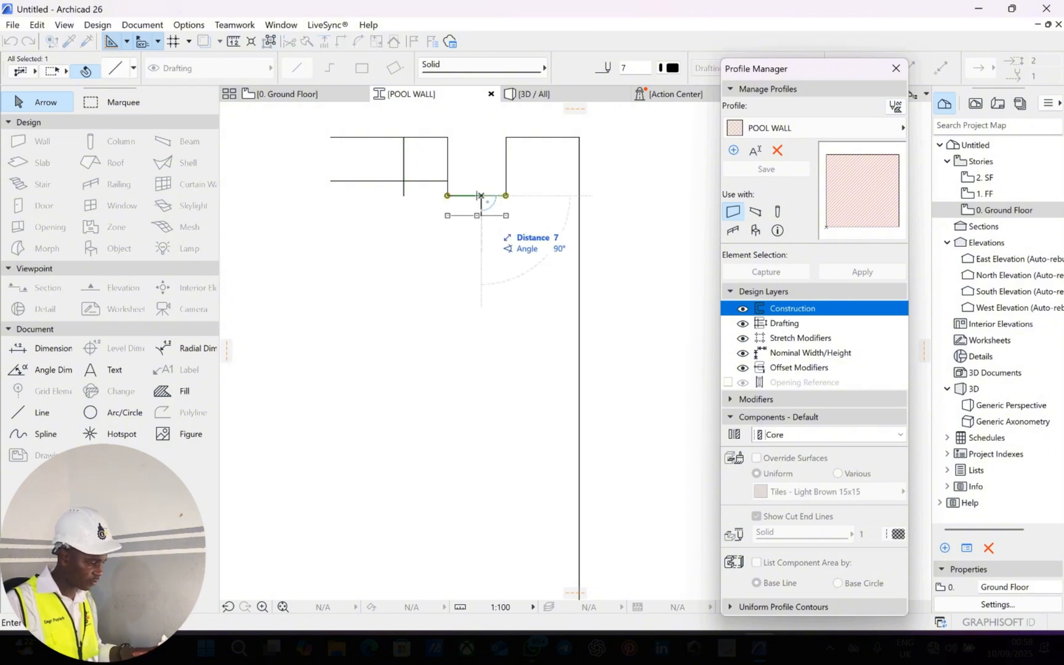
click(481, 240)
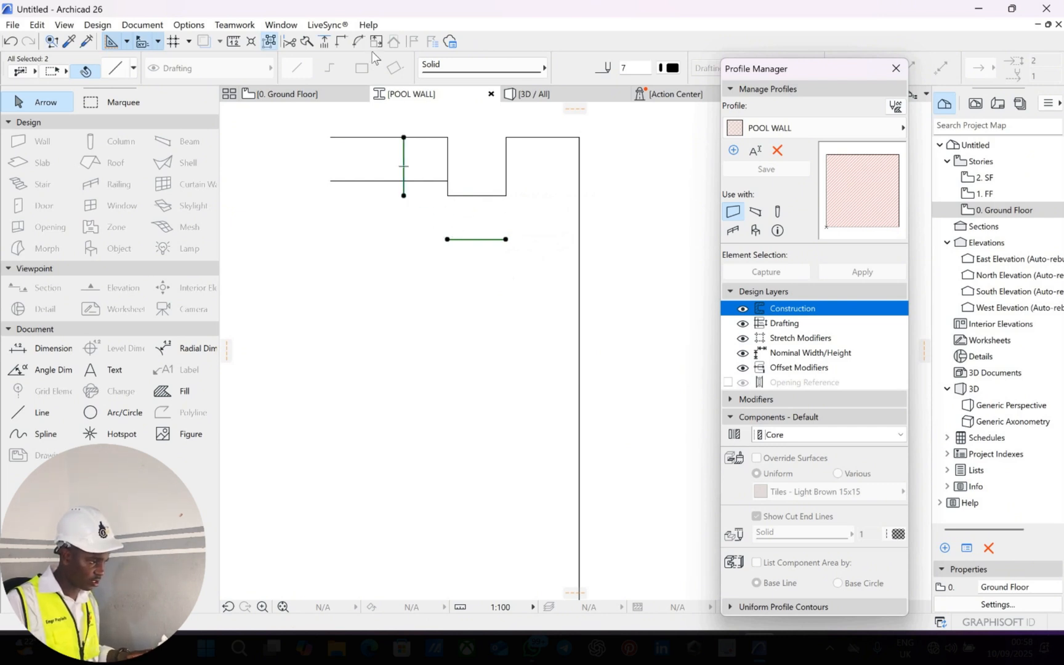
Join the two new lines into a corner and trim off the excess vertical piece.
click(340, 42)
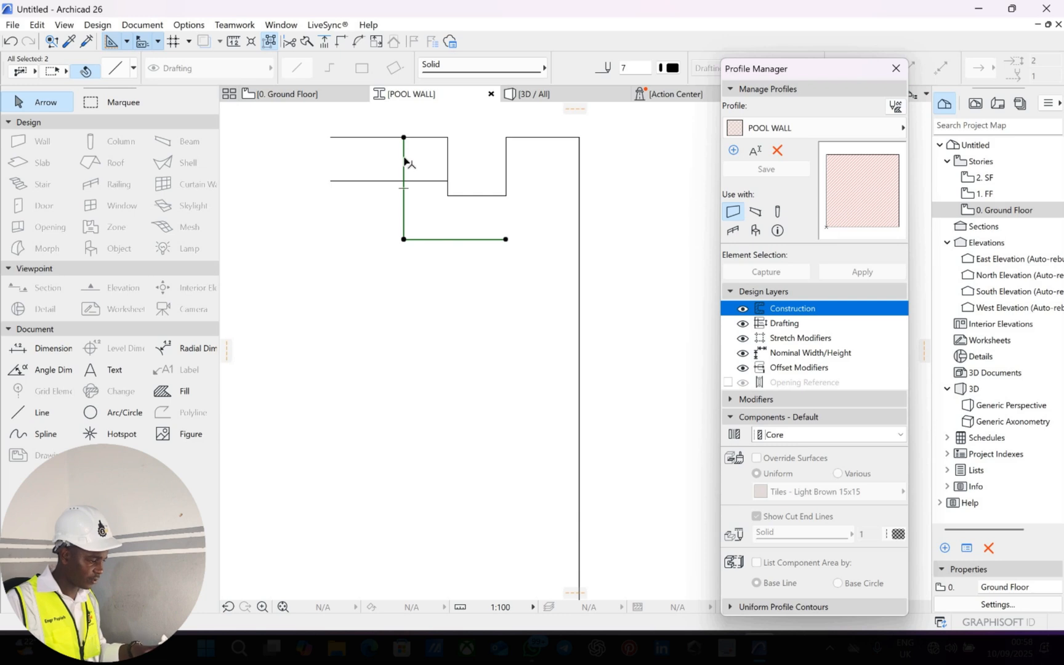
click(403, 161)
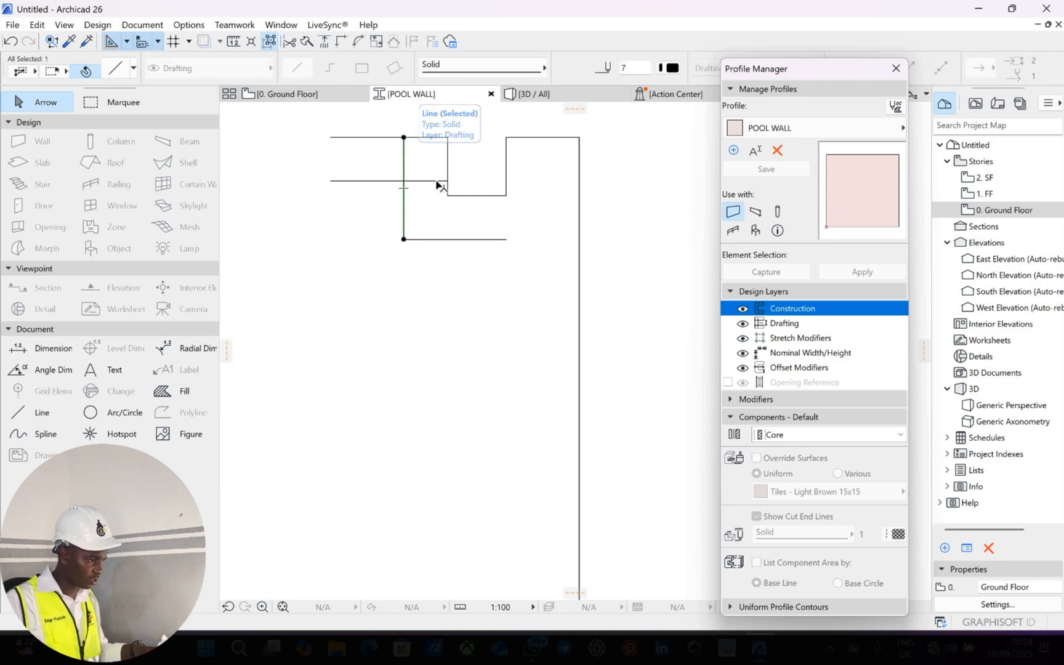
key(Escape)
click(427, 182)
key(Escape)
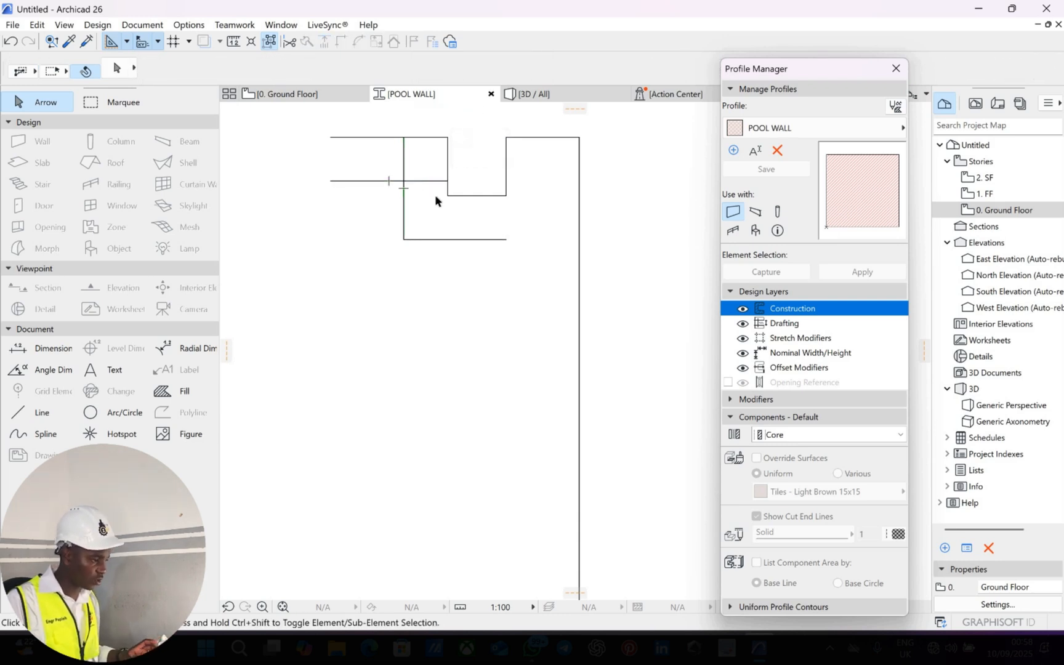
ctrl+click(406, 152)
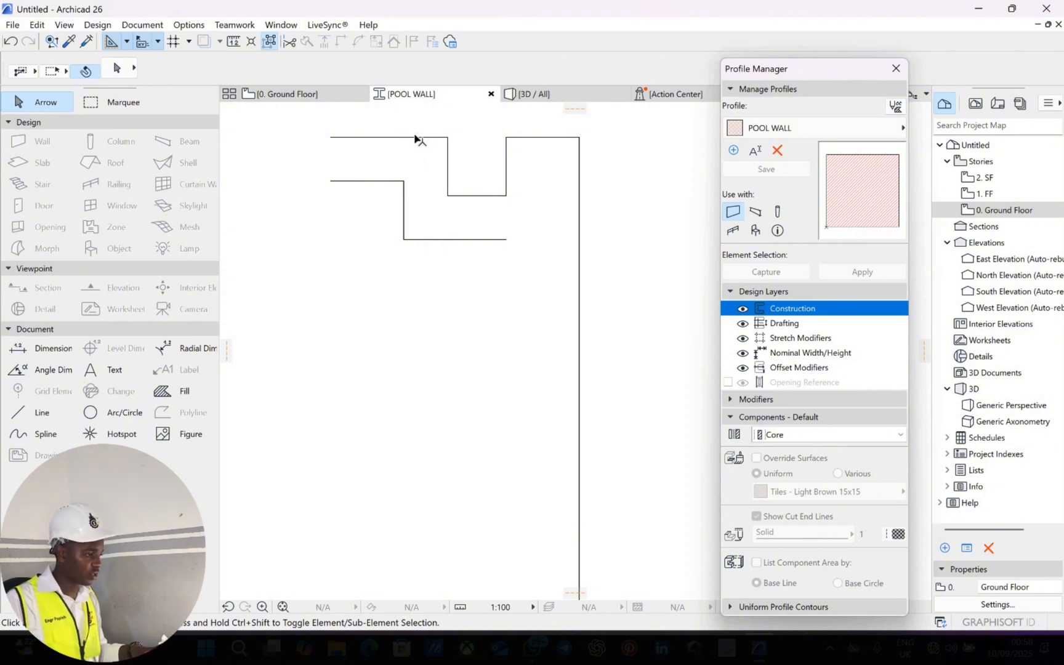
Copy the notch's vertical edge line 4 units to the left.
click(447, 166)
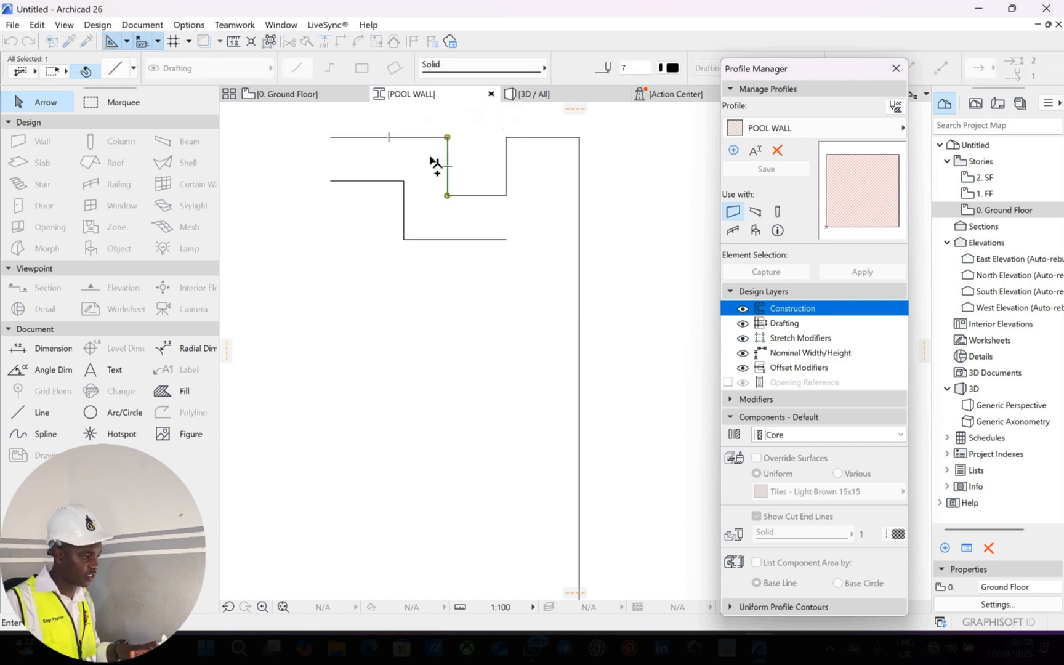
text(6)
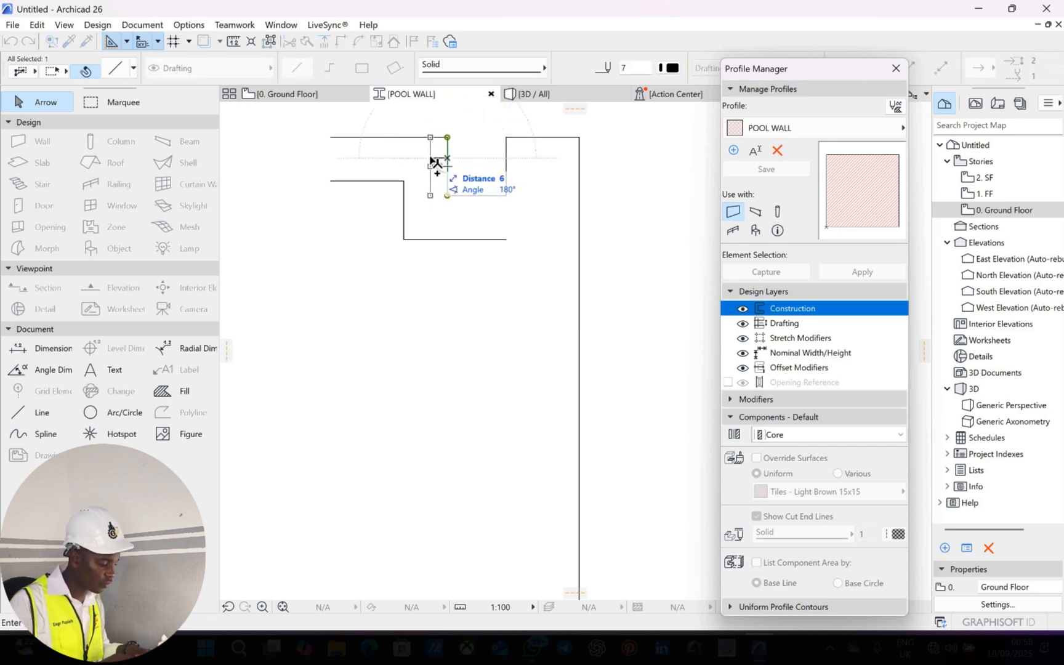
key(BackSpace)
text(40)
key(Return)
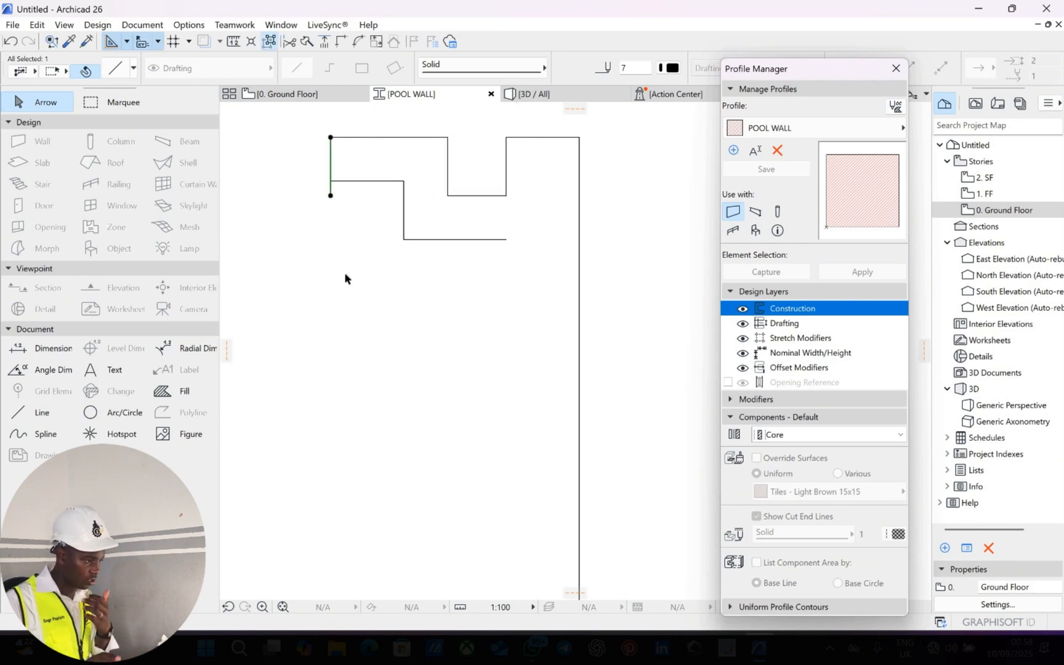
click(326, 204)
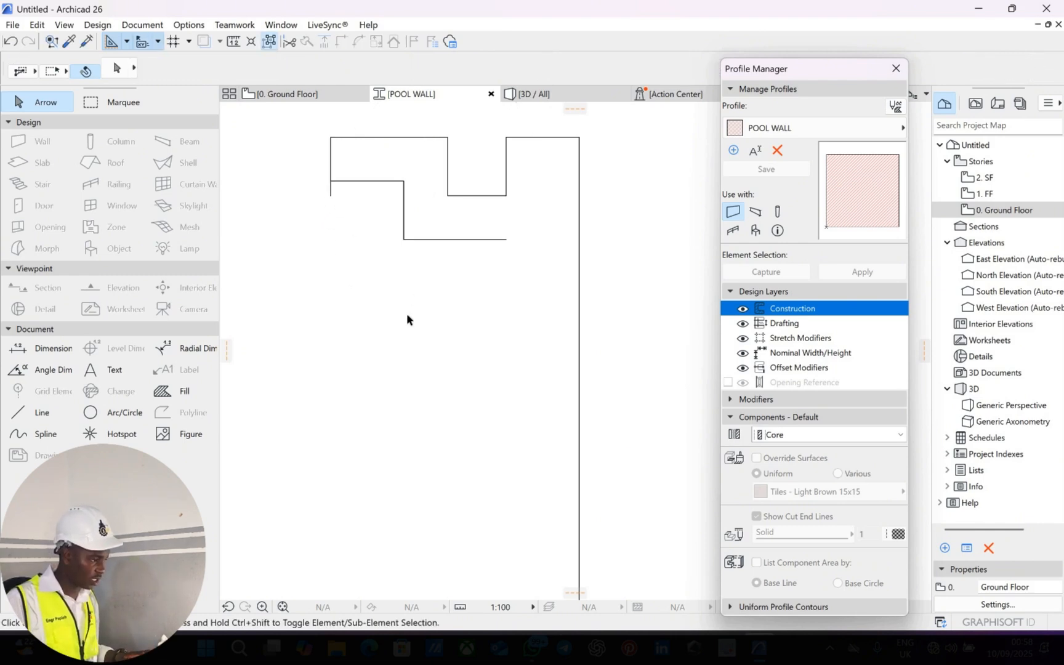
Move the long right vertical line leftward, closer to the notch.
middle_drag(579, 278, 527, 266)
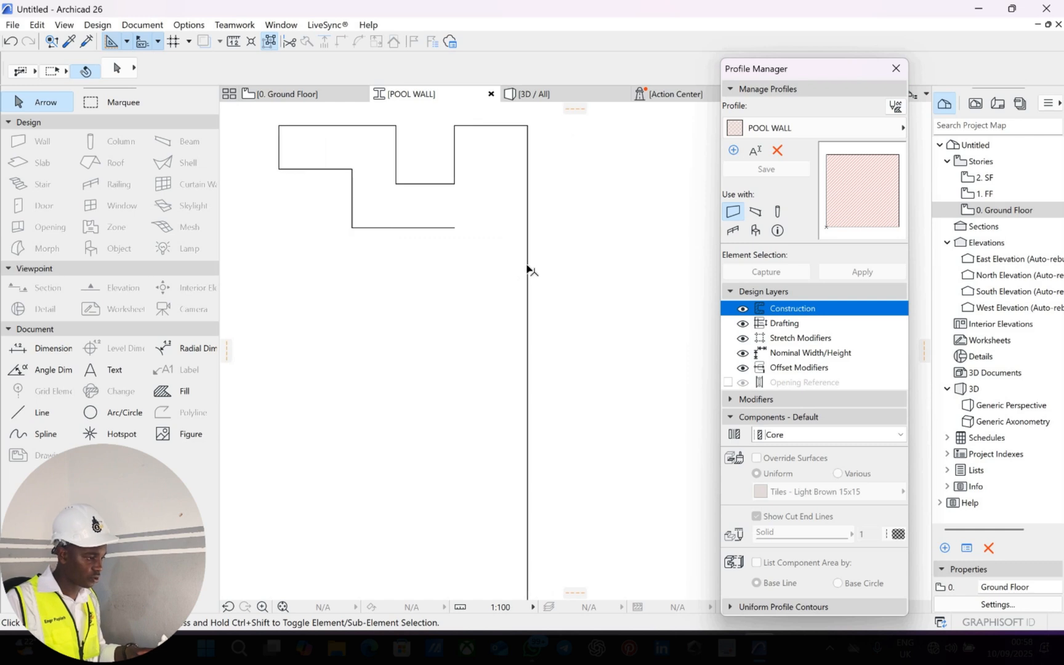
key(ctrl+z)
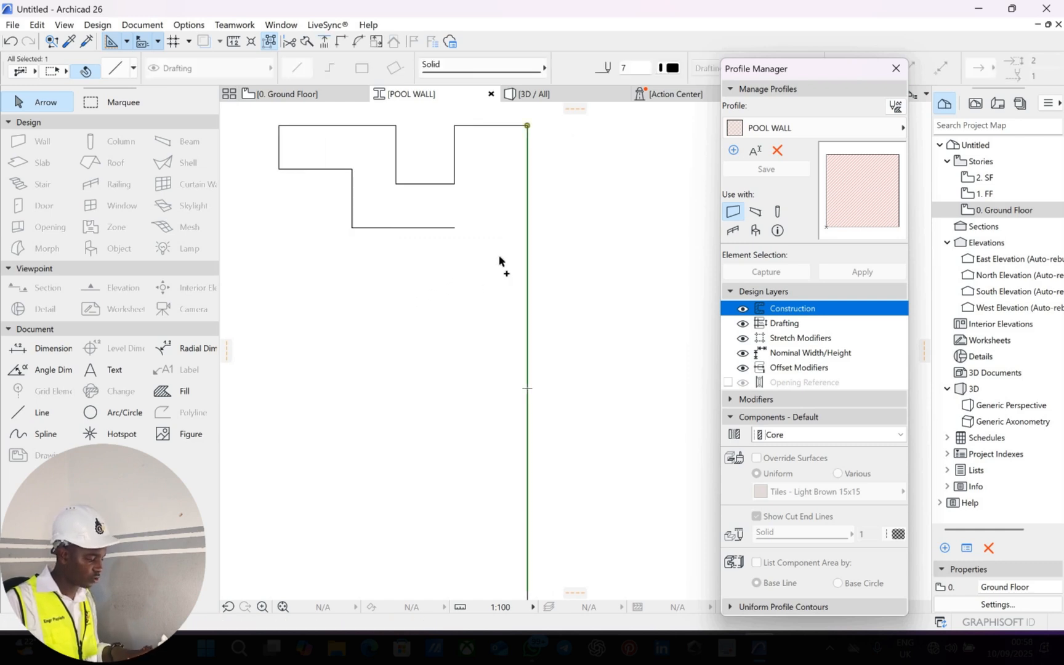
click(527, 249)
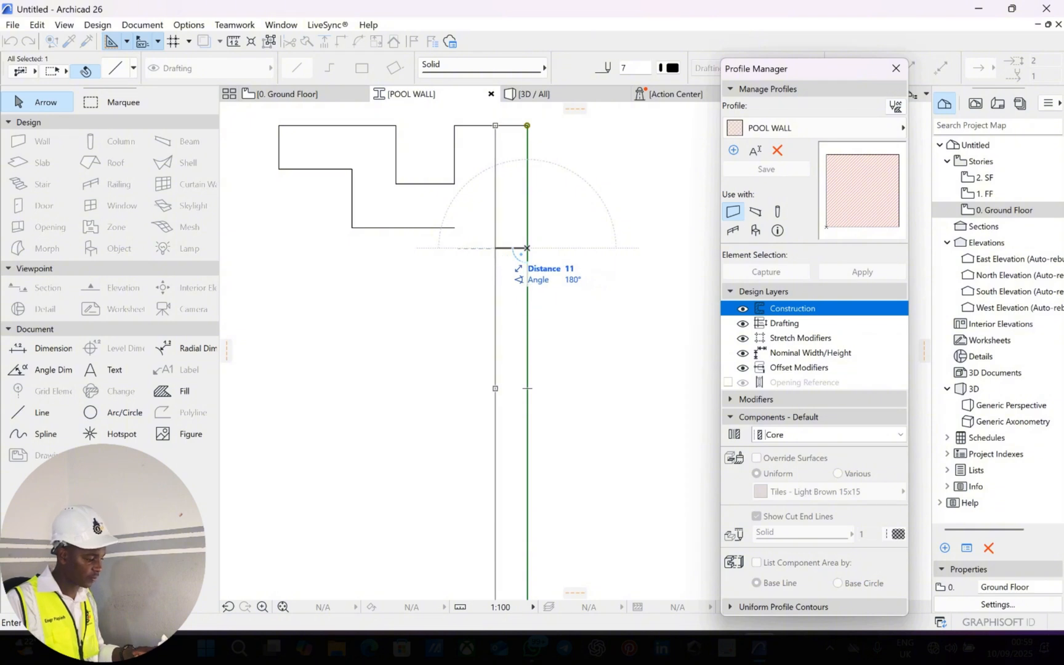
click(484, 212)
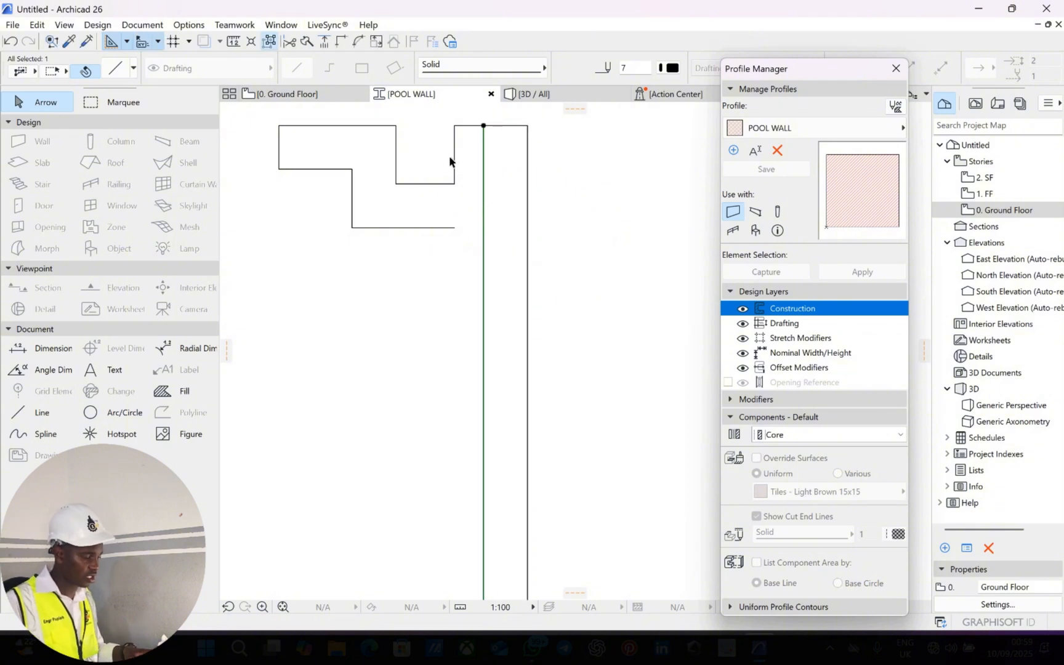
click(468, 217)
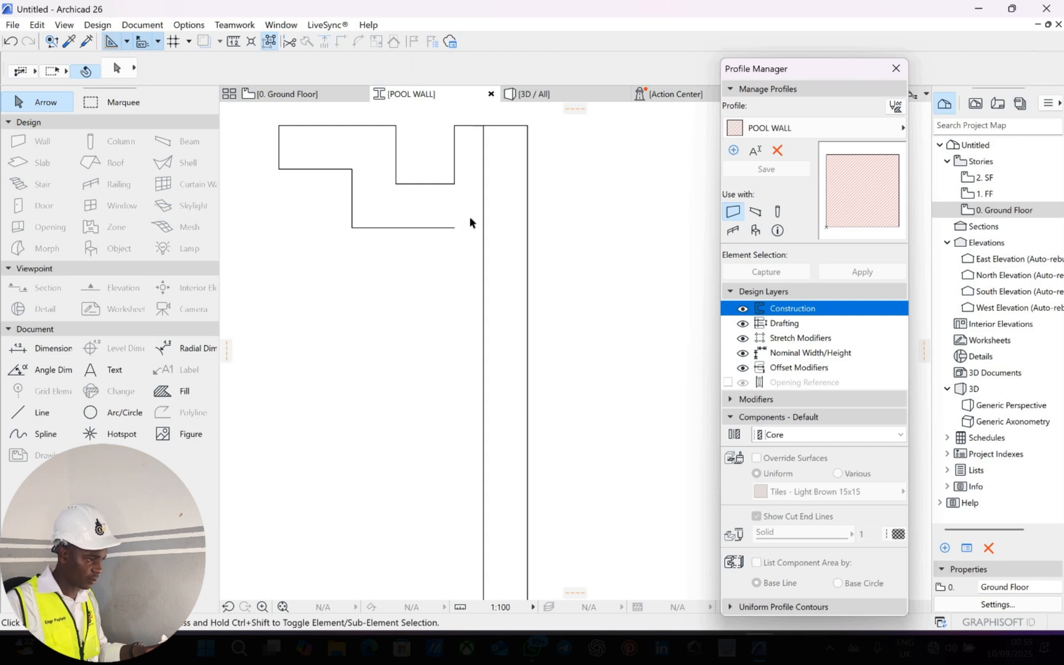
Join the long inner vertical line and the lower horizontal line into a corner.
click(454, 167)
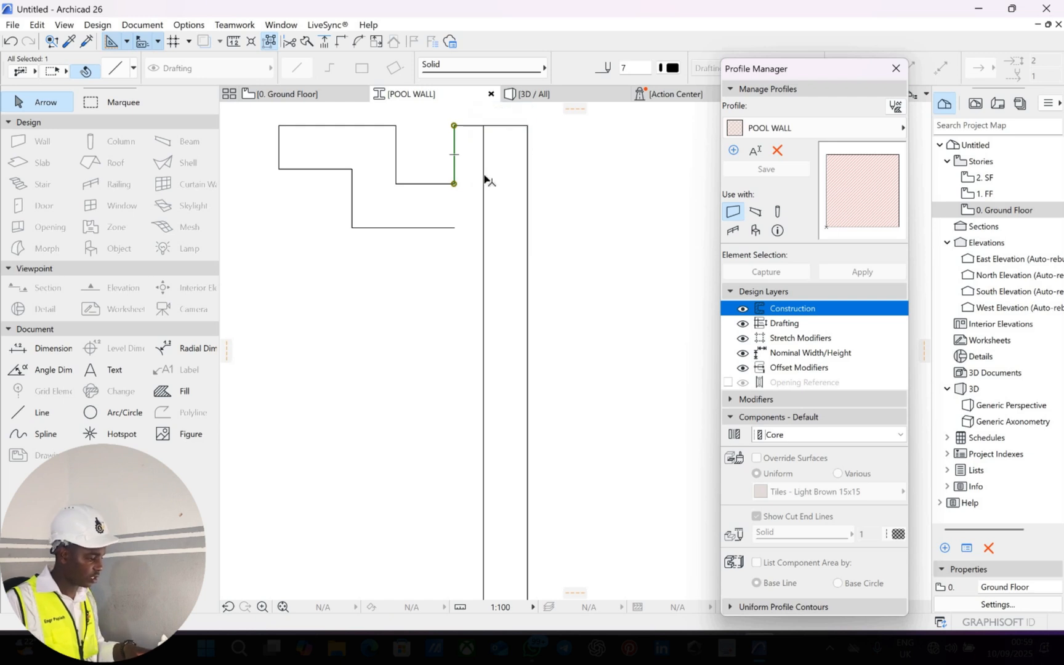
key(Escape)
click(484, 177)
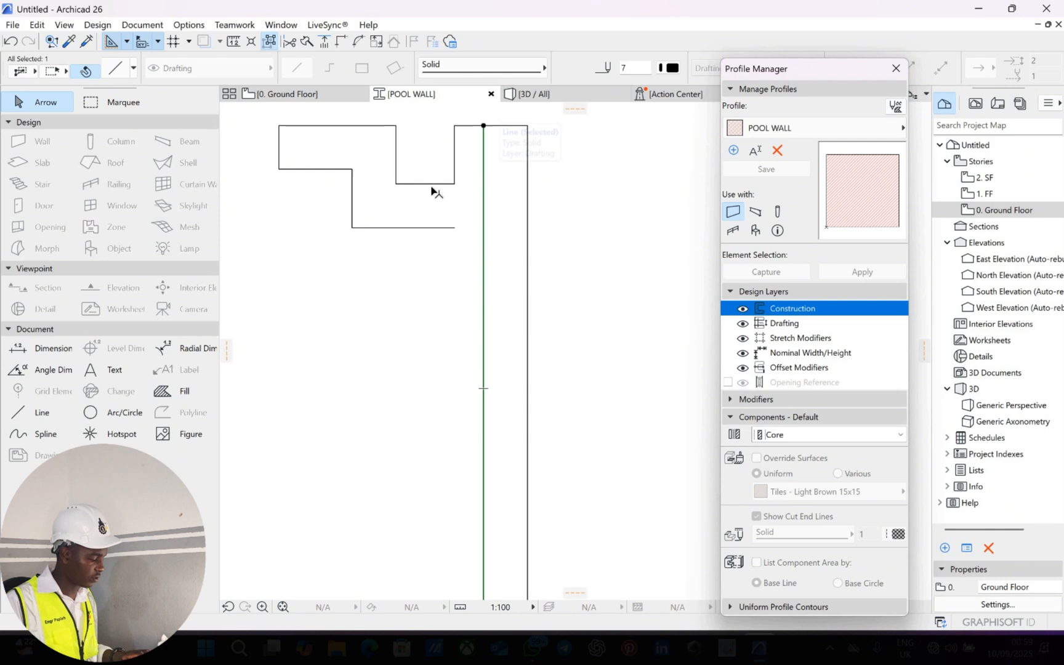
shift+click(434, 228)
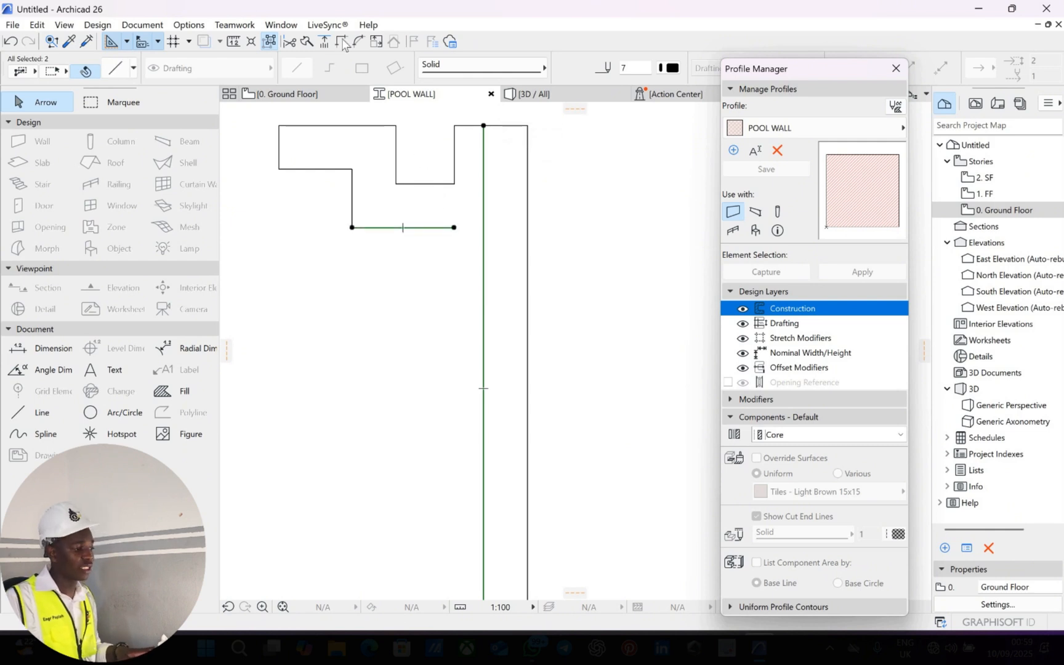
key(ctrl+equal)
scroll(468, 255, down, 3)
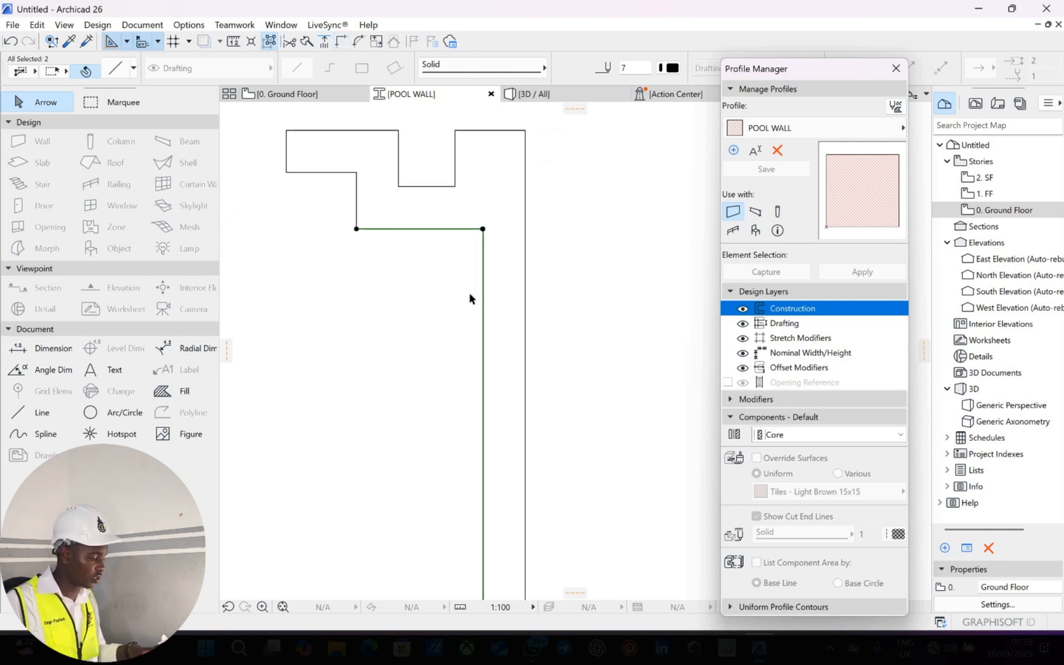
middle_drag(505, 417, 488, 375)
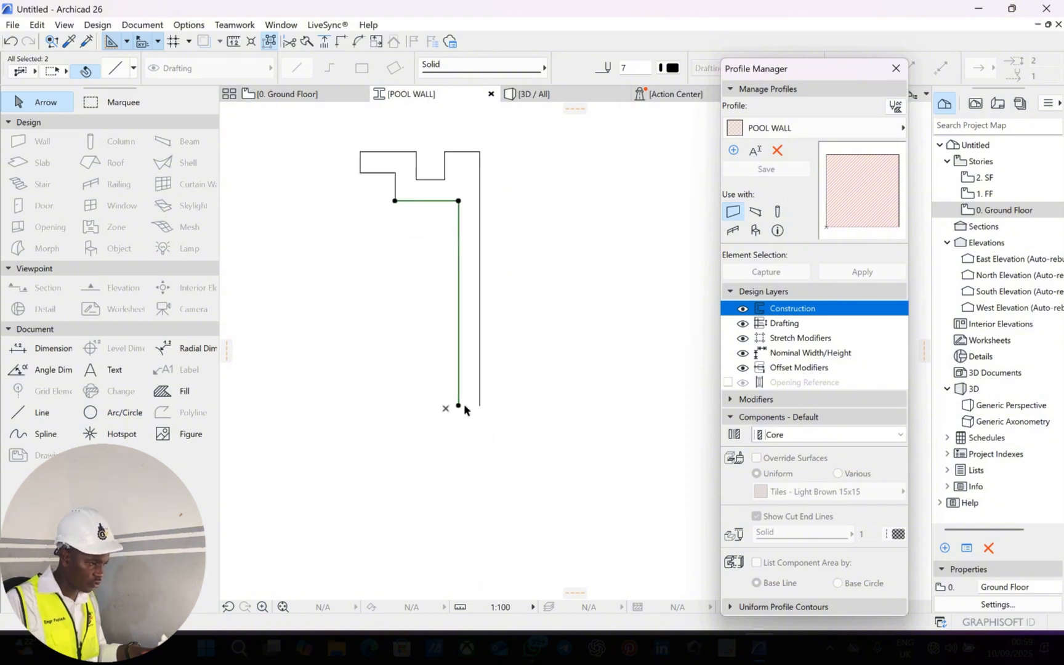
key(Escape)
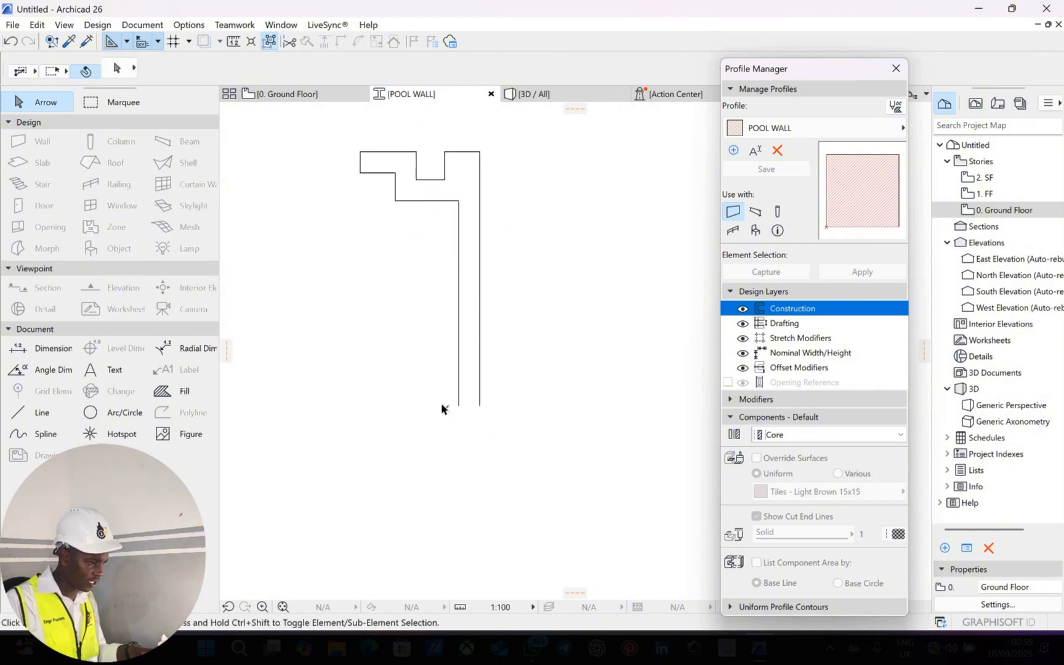
scroll(435, 416, up, 1)
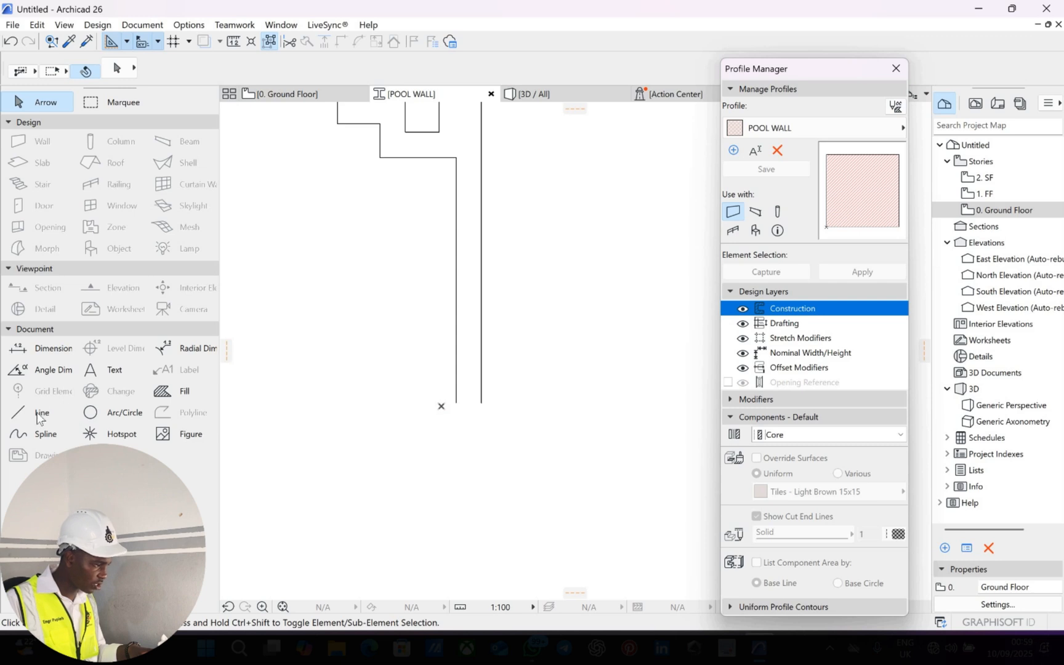
scroll(466, 155, up, 2)
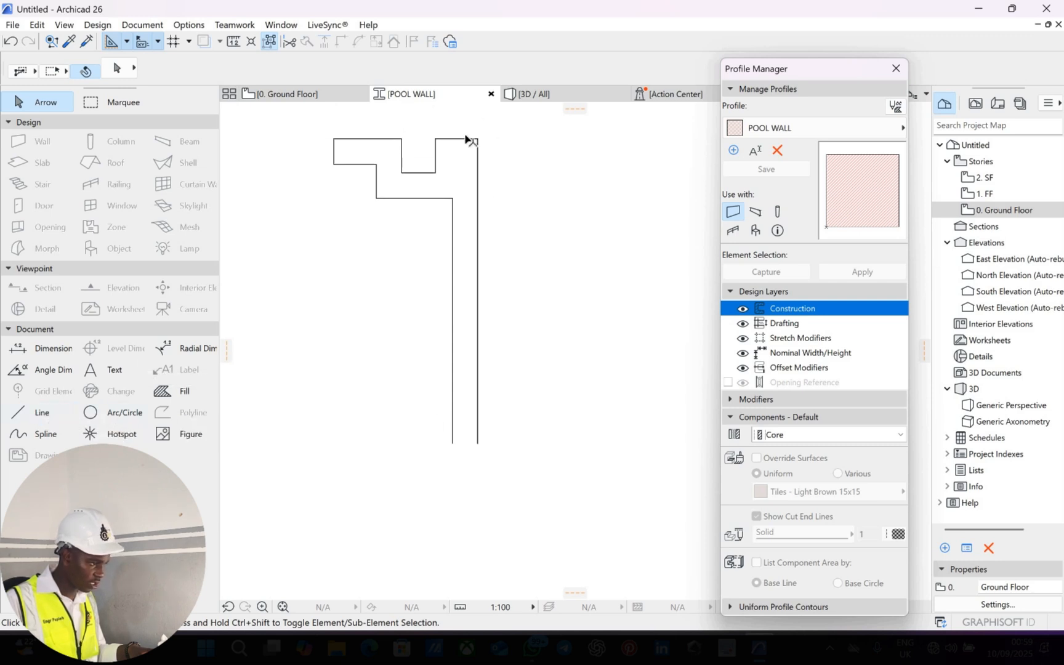
Copy the top line 180 units down to close the outline's bottom end.
key(ctrl+shift+d)
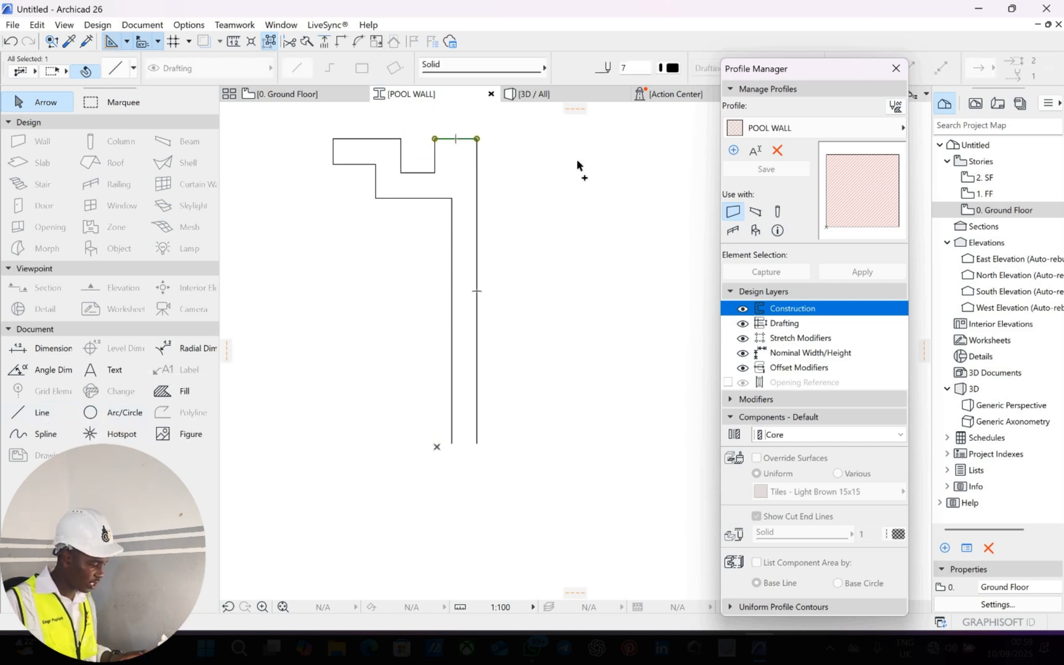
click(475, 139)
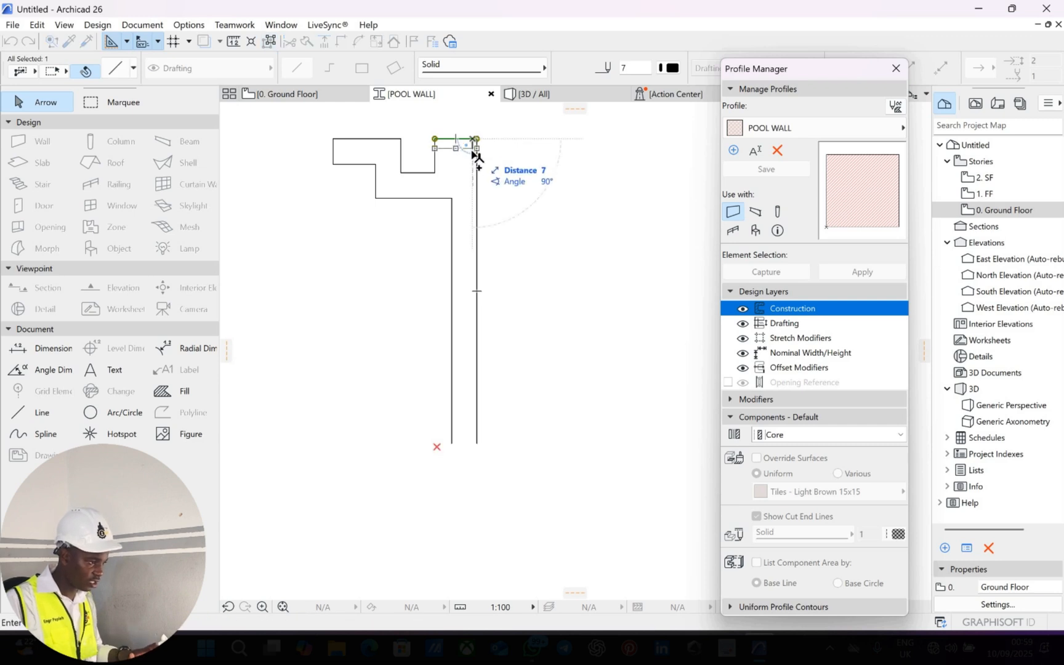
text(180)
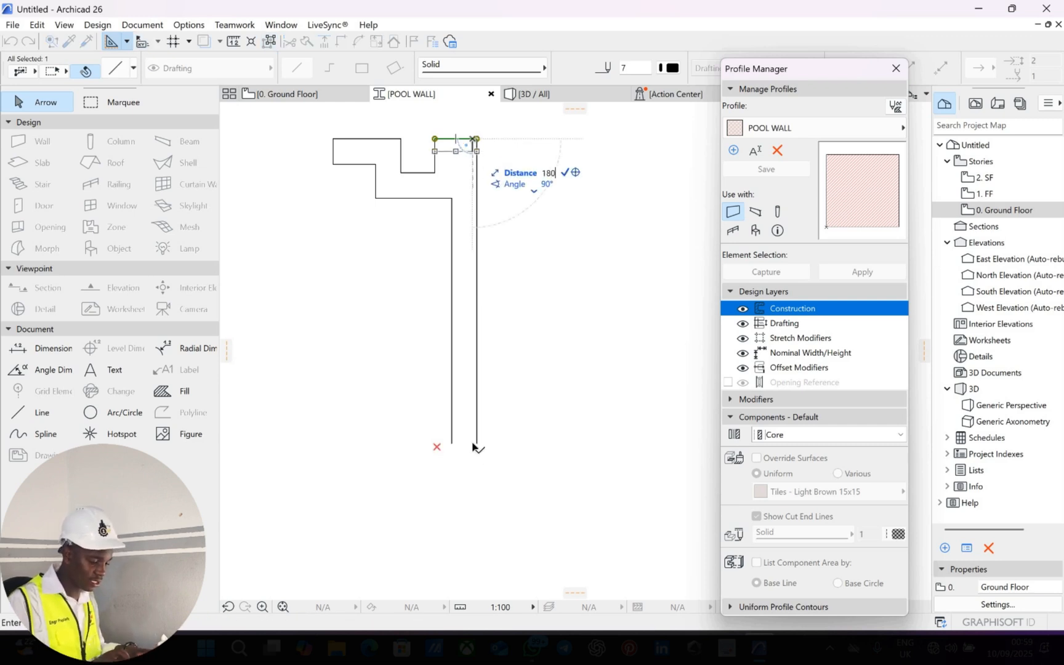
key(Return)
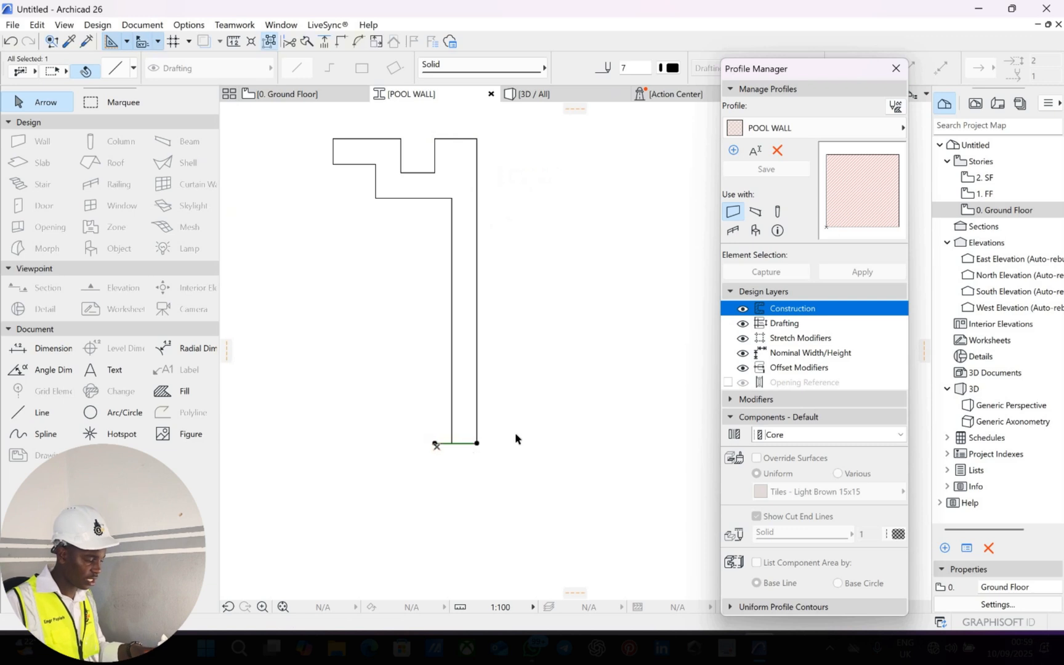
scroll(504, 415, up, 5)
key(Escape)
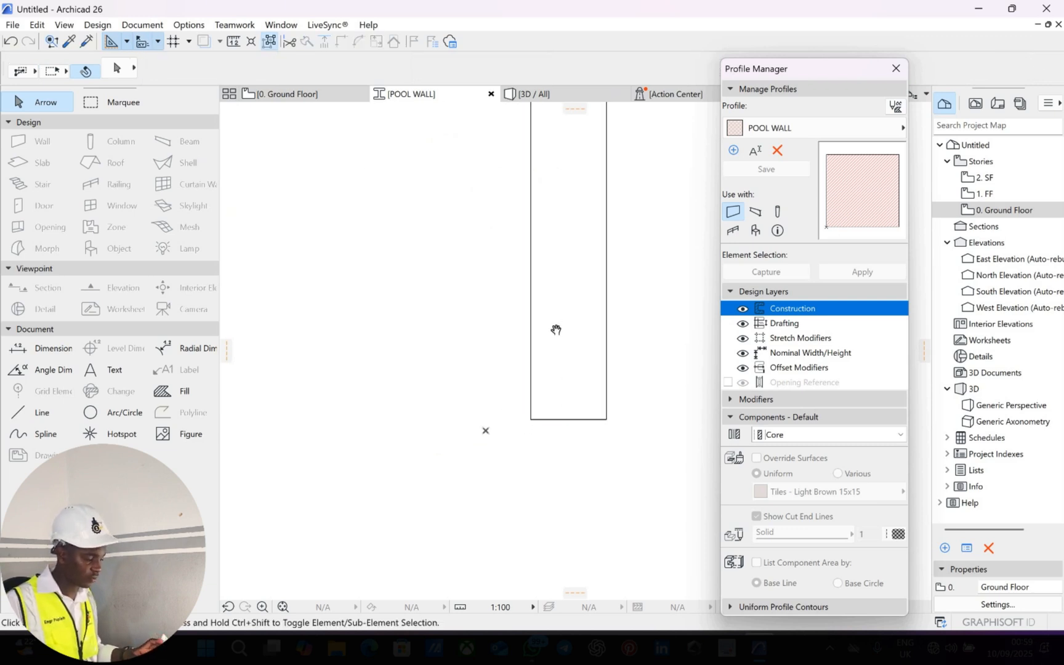
scroll(506, 378, down, 5)
scroll(528, 274, up, 4)
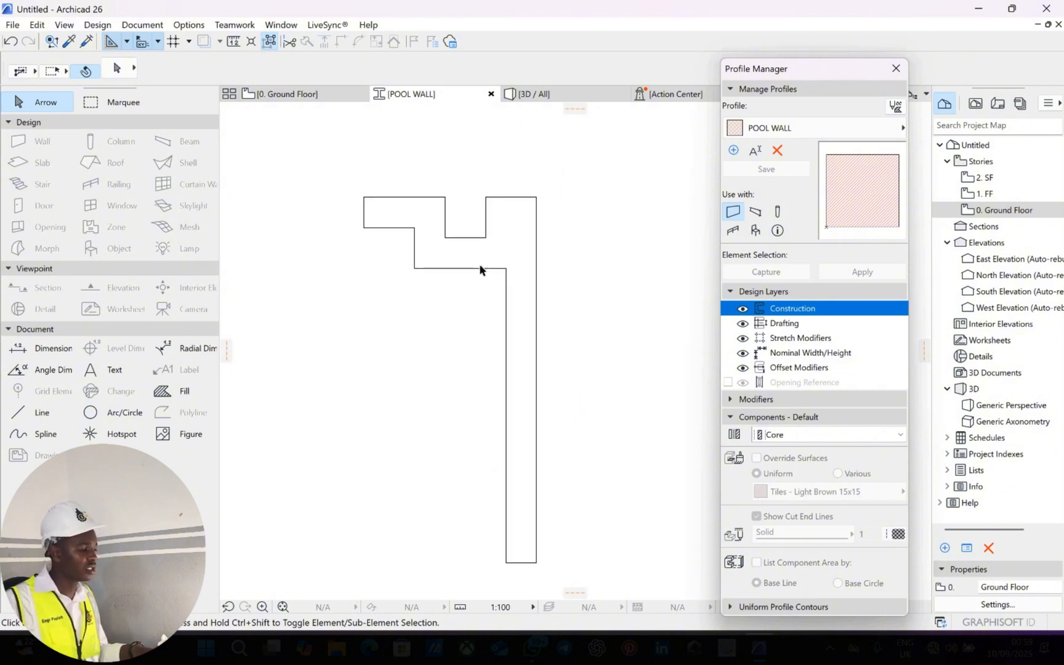
scroll(479, 265, up, 3)
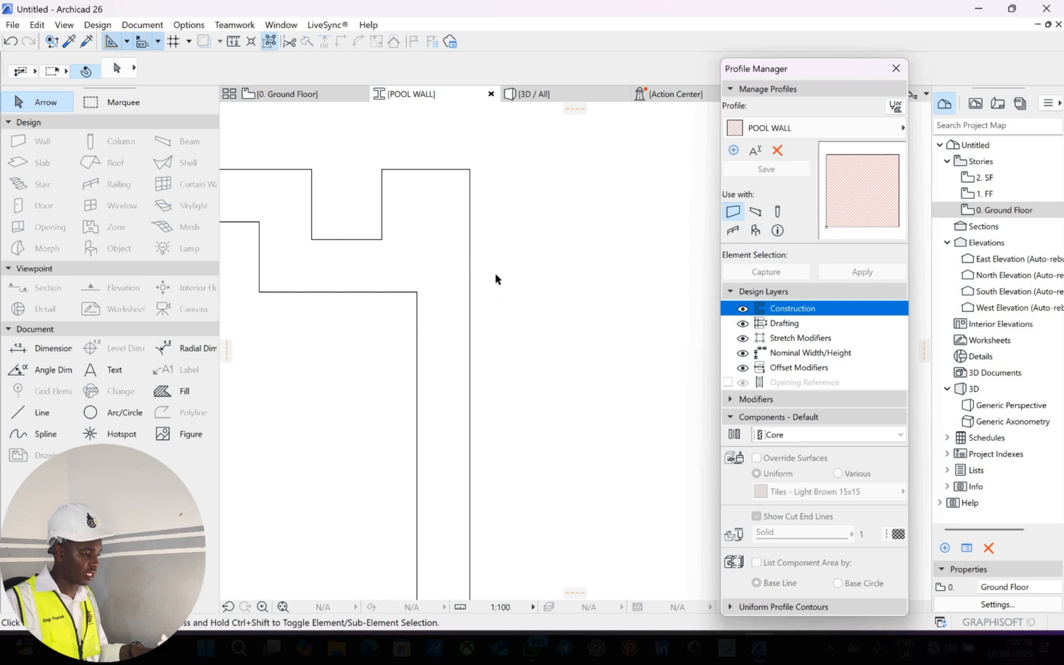
Make two offset copies of the right vertical edge, each 2 units further left.
click(496, 280)
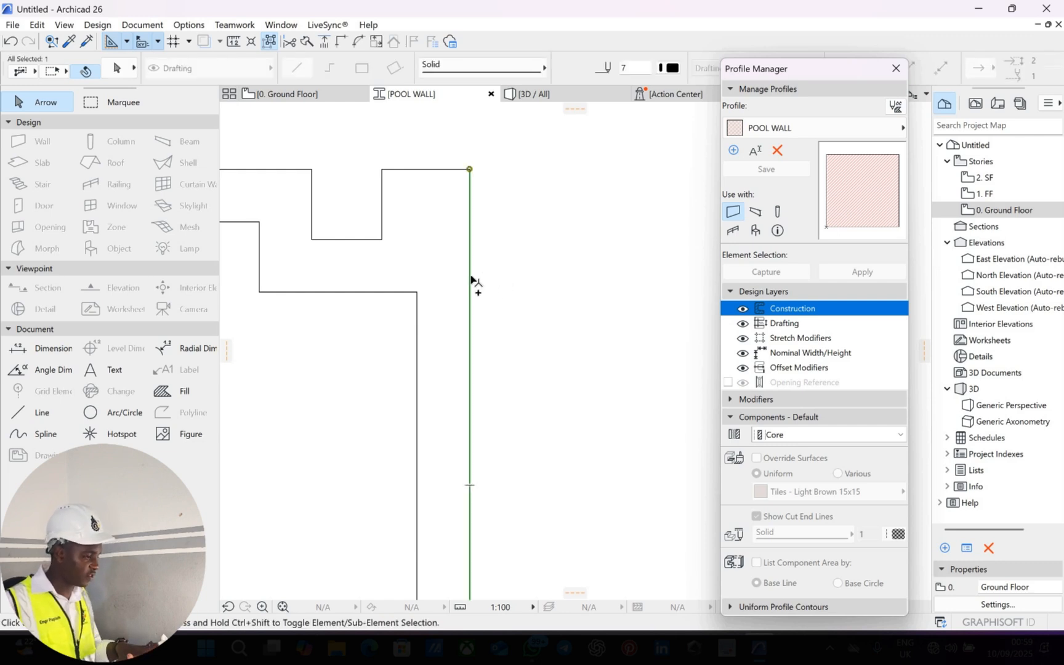
click(469, 278)
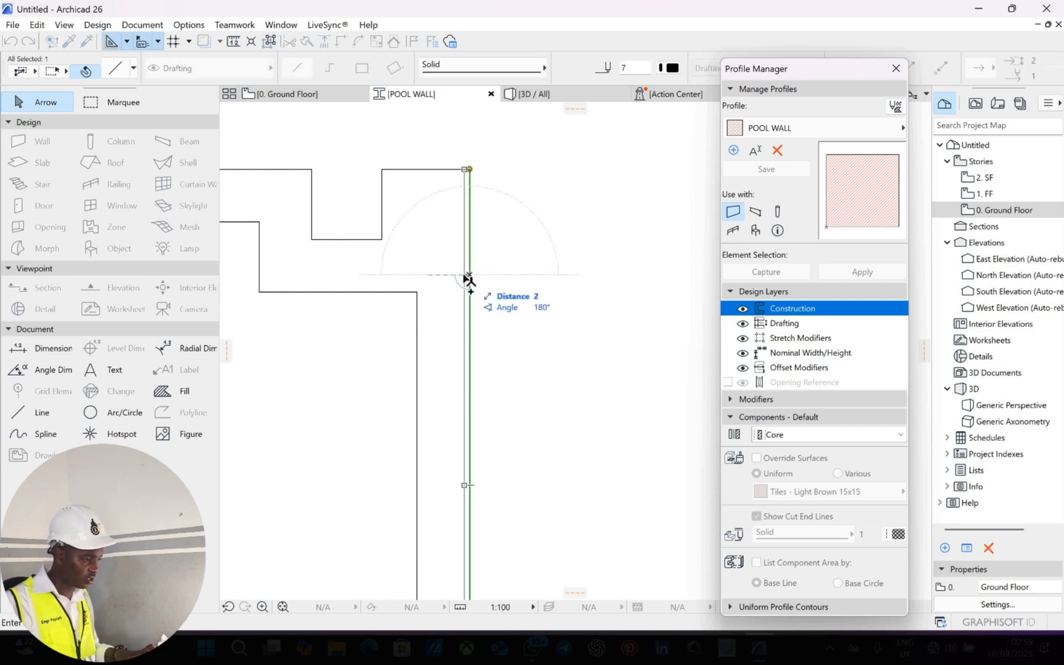
text(2)
key(Return)
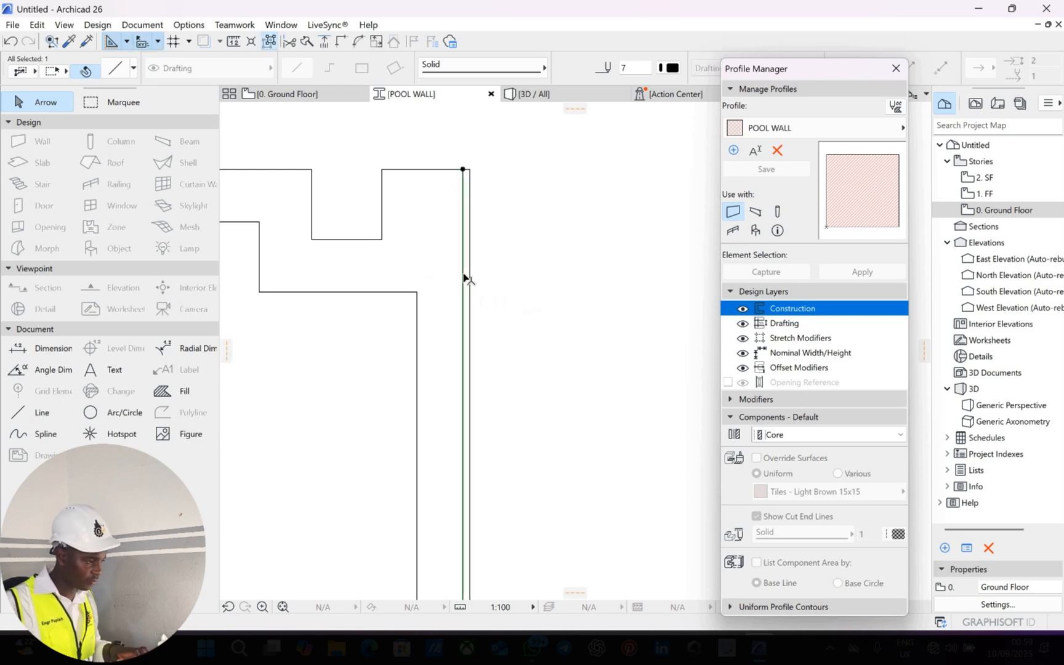
click(462, 273)
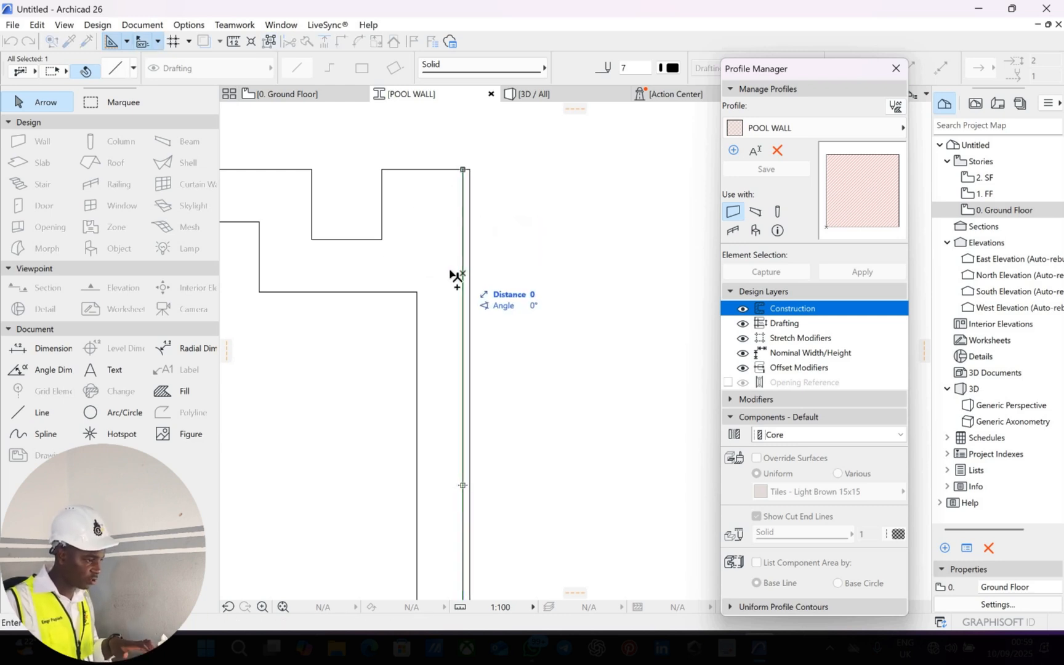
text(2)
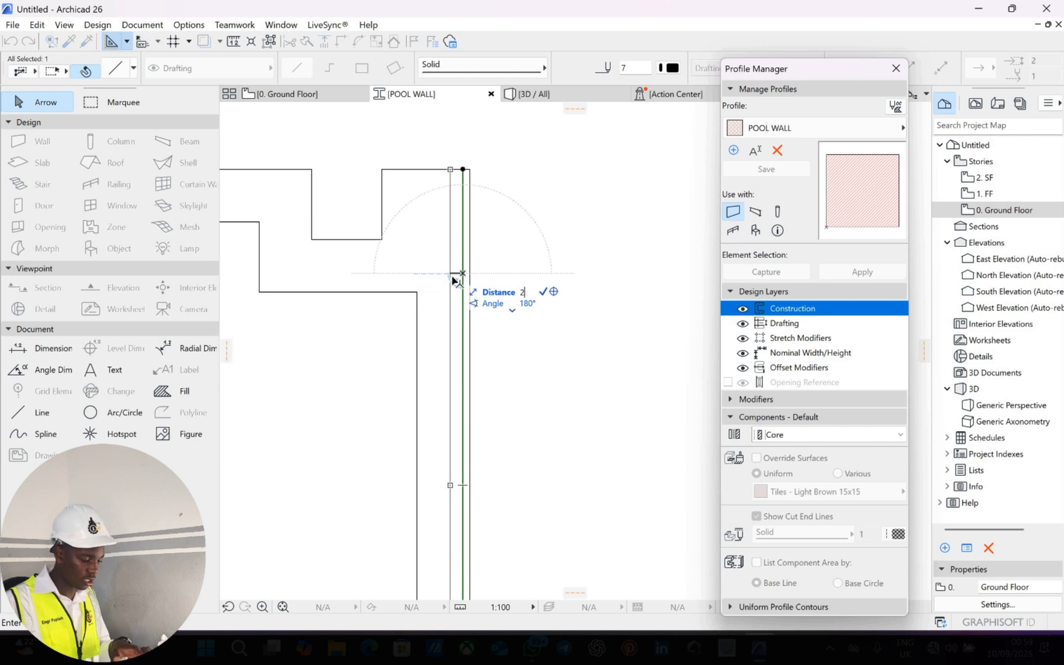
key(Return)
scroll(439, 303, down, 4)
mouse_move(444, 327)
middle_down()
mouse_move(477, 332)
mouse_move(508, 355)
middle_up()
key(Escape)
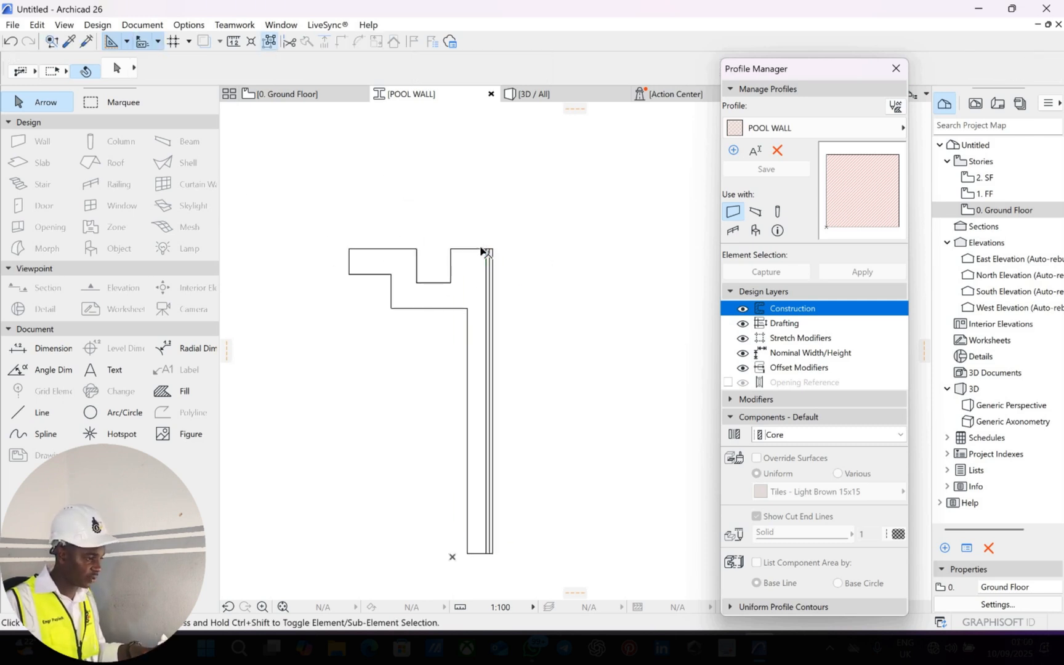
scroll(489, 254, up, 4)
scroll(491, 256, up, 3)
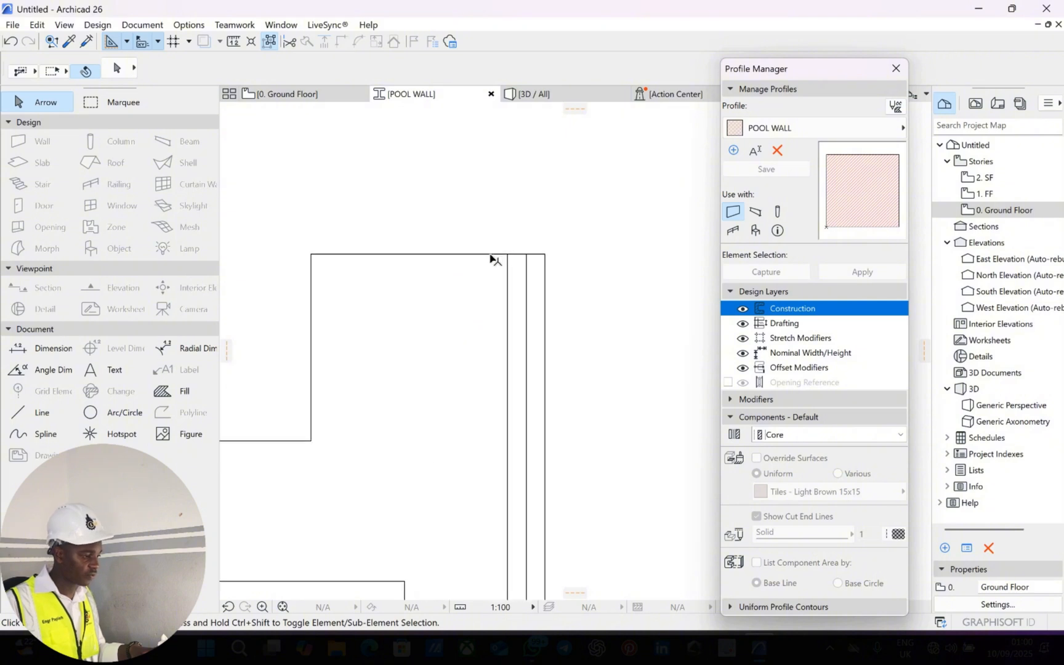
Copy the top edge 1 unit down and trim both tile lines' stubs above it.
scroll(491, 257, down, 2)
click(487, 271)
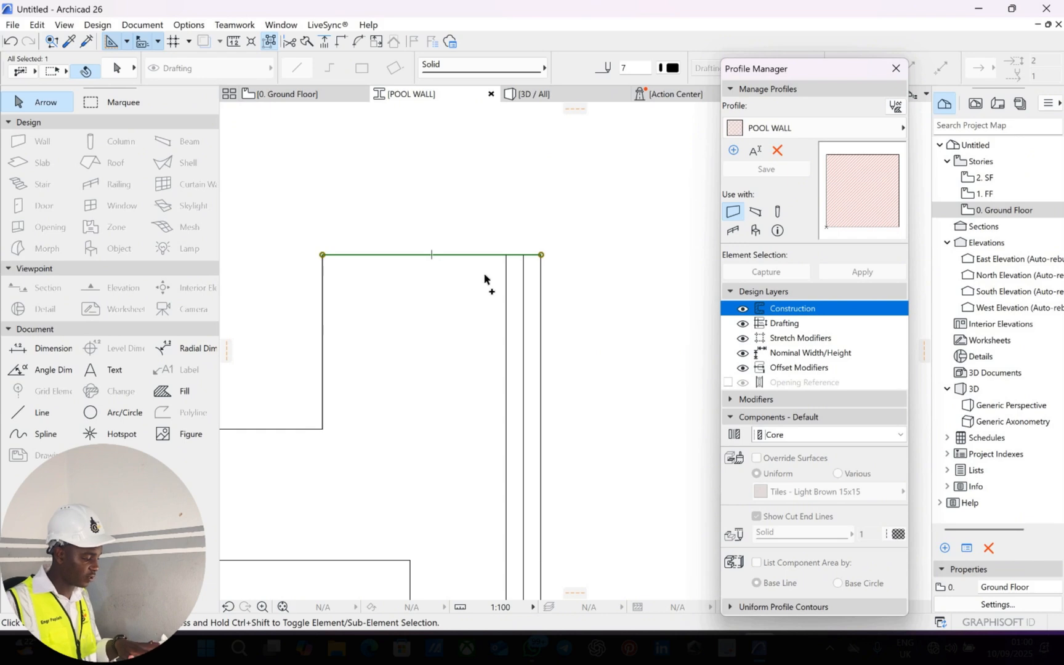
key(ctrl+shift+d)
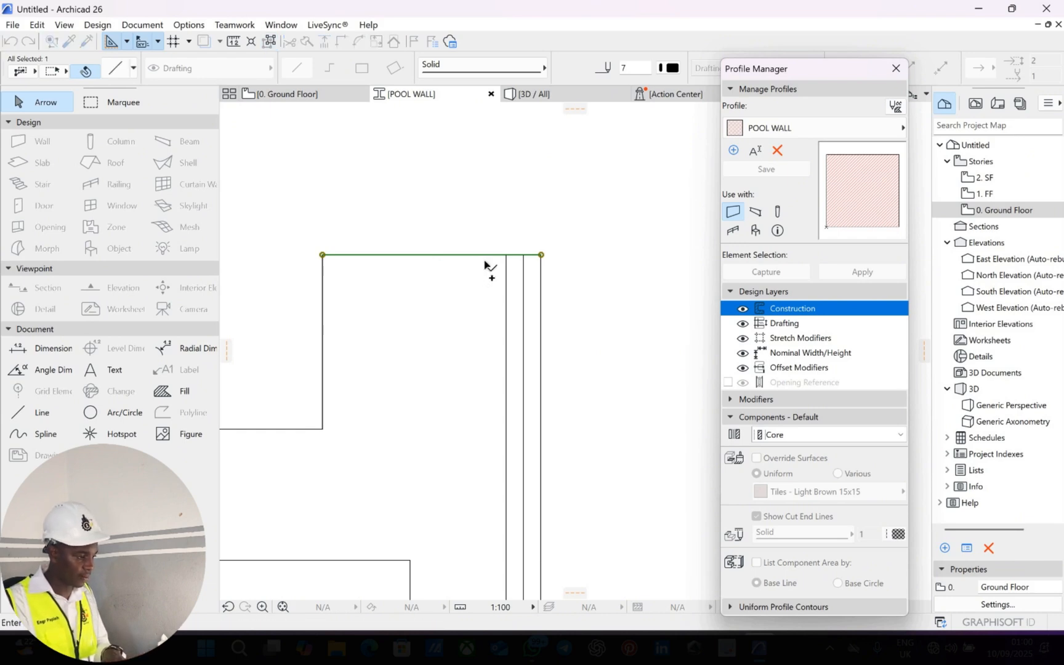
click(484, 254)
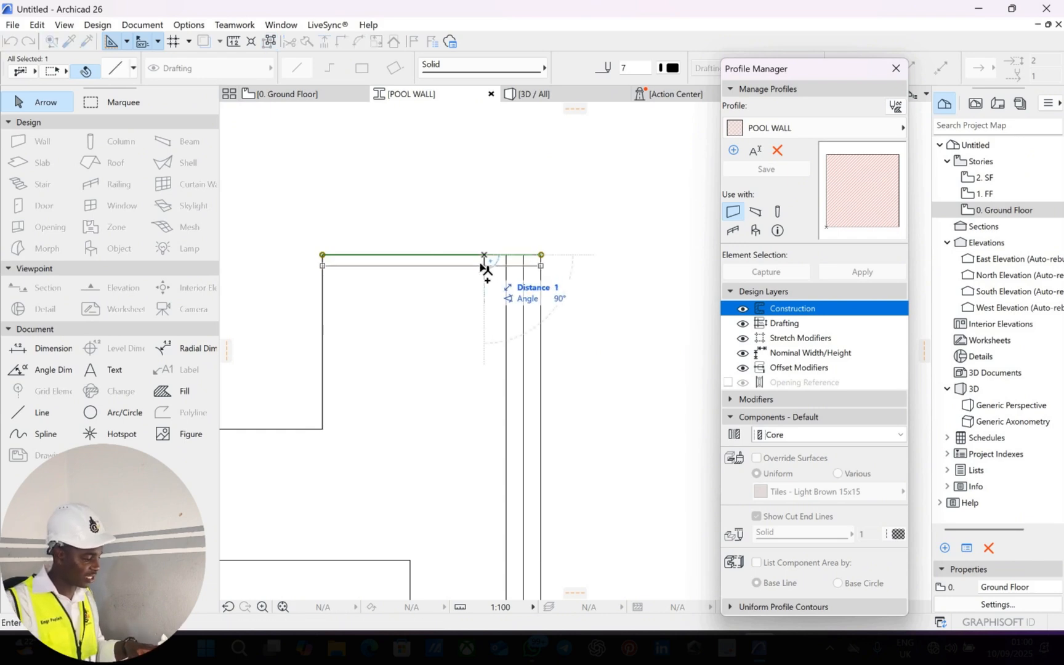
click(522, 267)
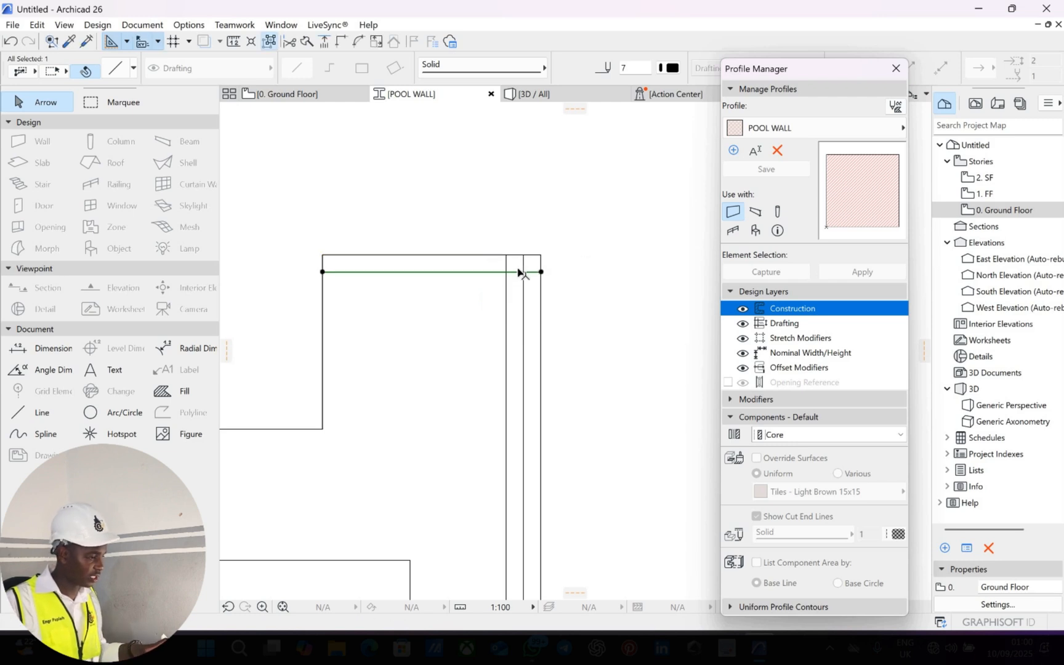
key(Escape)
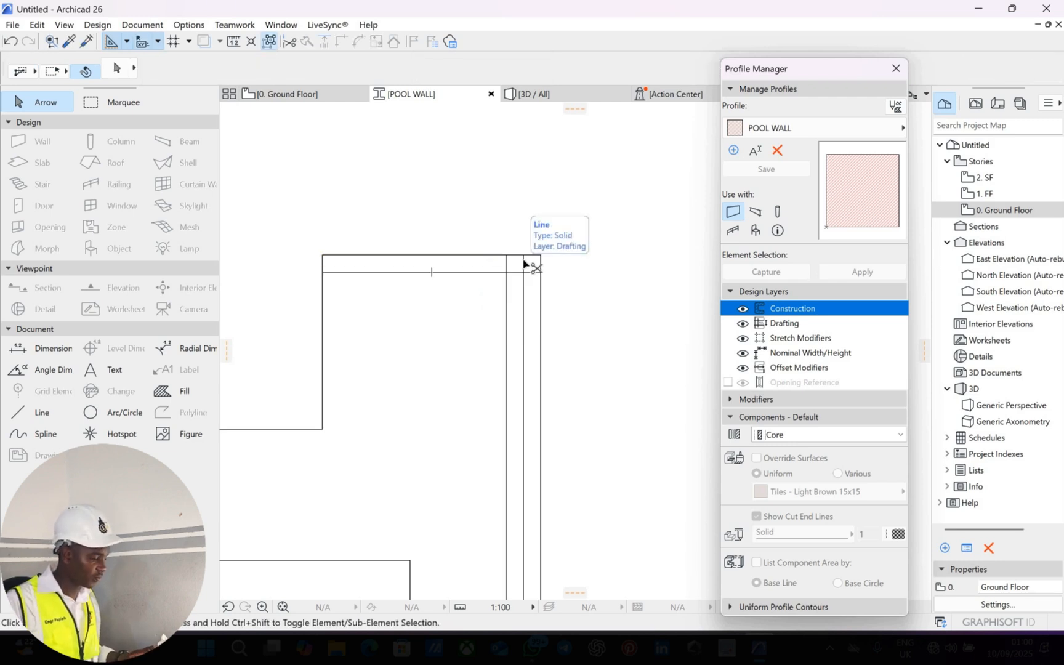
ctrl+click(520, 265)
ctrl+click(506, 266)
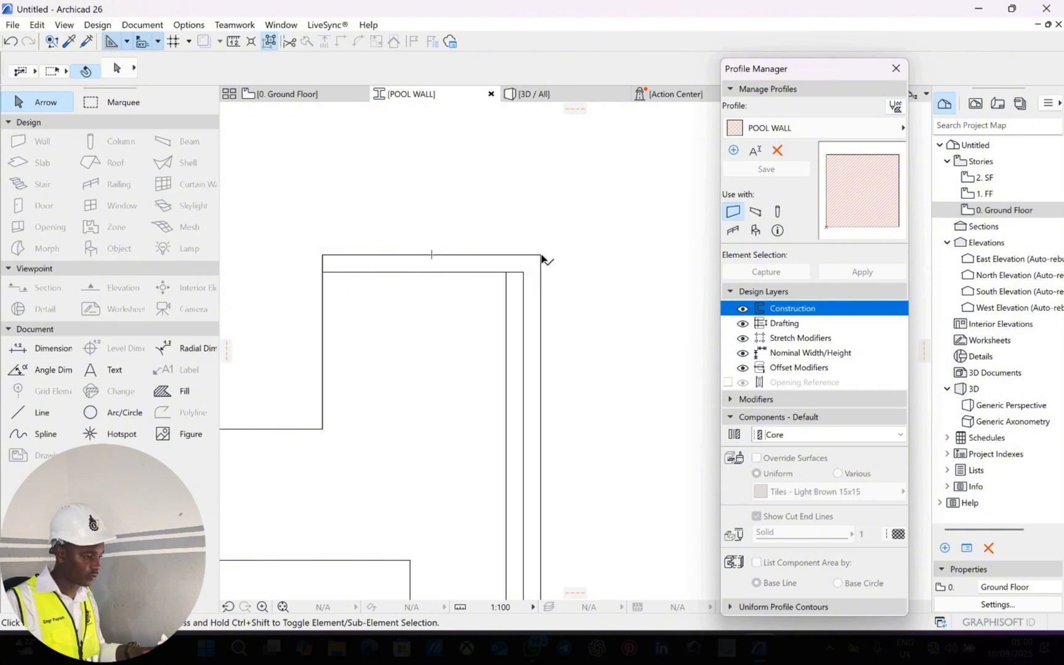
Lower the top edge's right endpoint to slope it toward the pool, and trim the leftover stub.
click(541, 255)
click(541, 254)
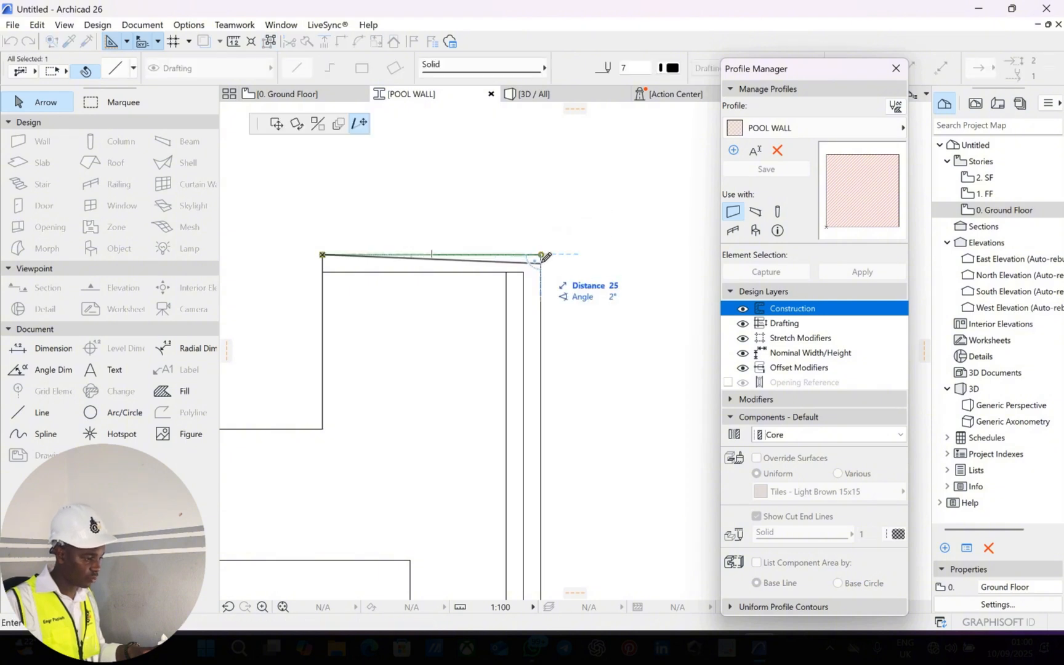
click(540, 261)
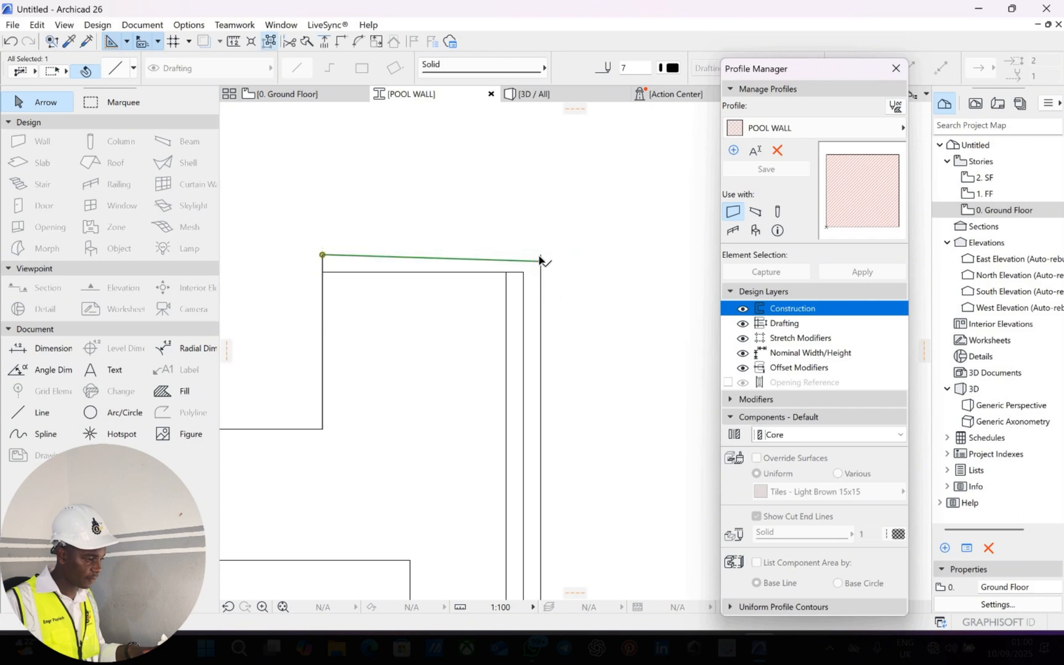
key(Escape)
scroll(540, 261, up, 5)
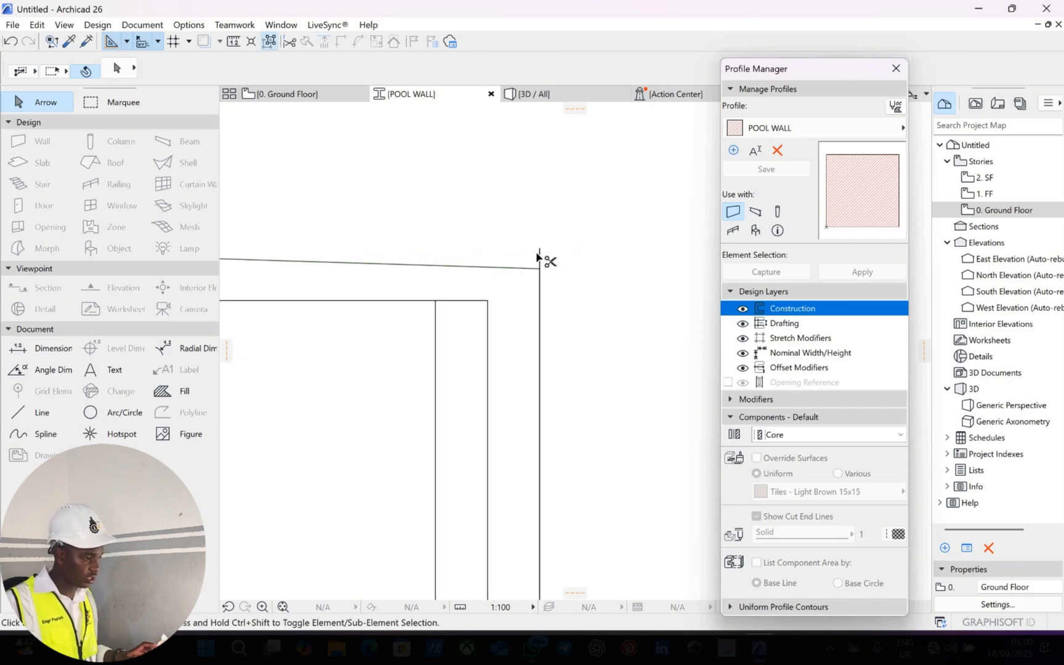
ctrl+click(539, 257)
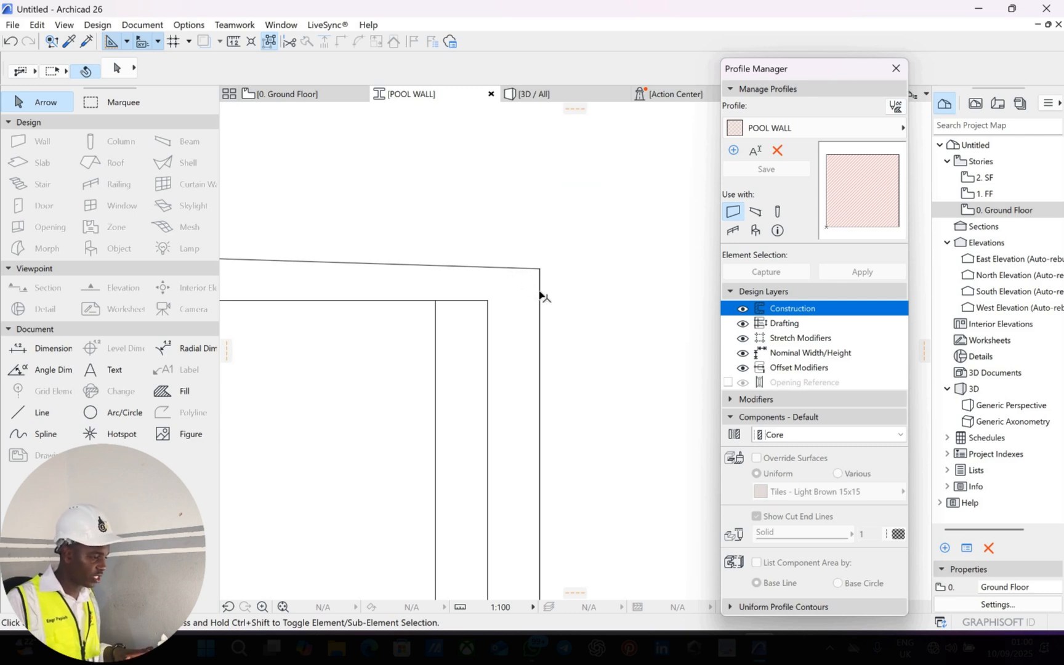
Round the outer top-right corner with a radius 1 fillet.
click(540, 291)
shift+click(516, 267)
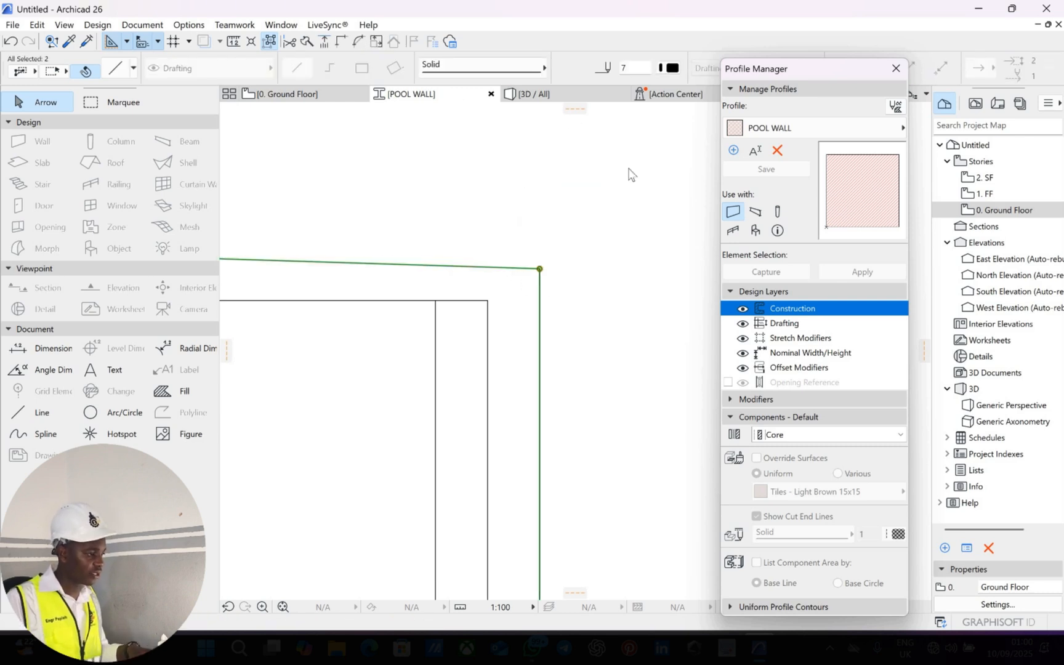
key(f)
click(489, 190)
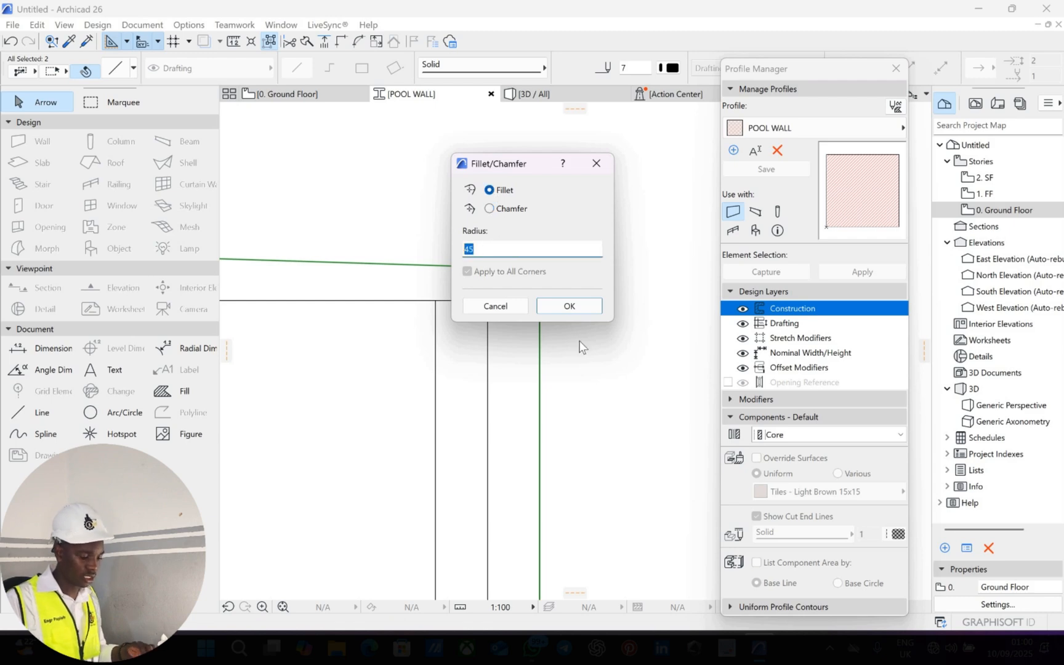
text(1)
click(575, 305)
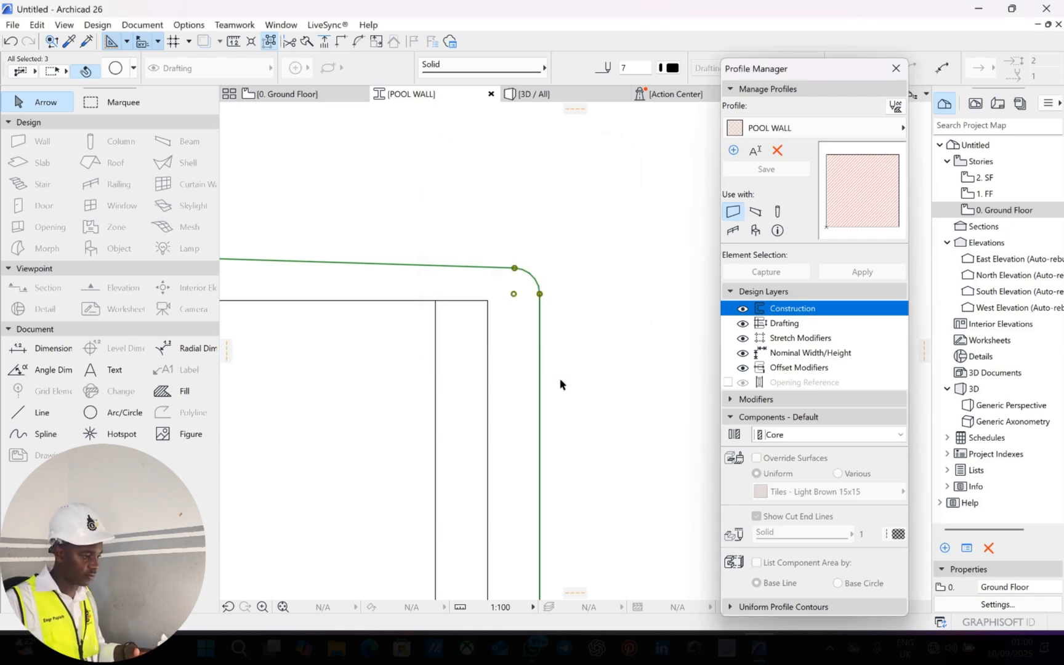
click(548, 331)
scroll(539, 350, down, 4)
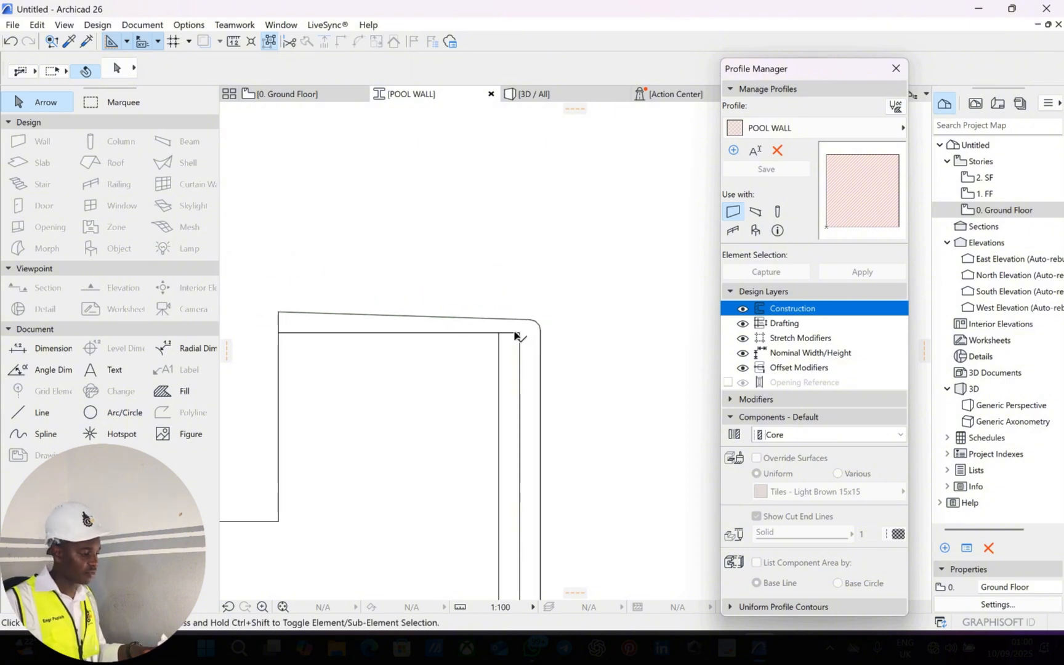
Place an offset copy of the profile's top edge just below it.
scroll(516, 334, down, 5)
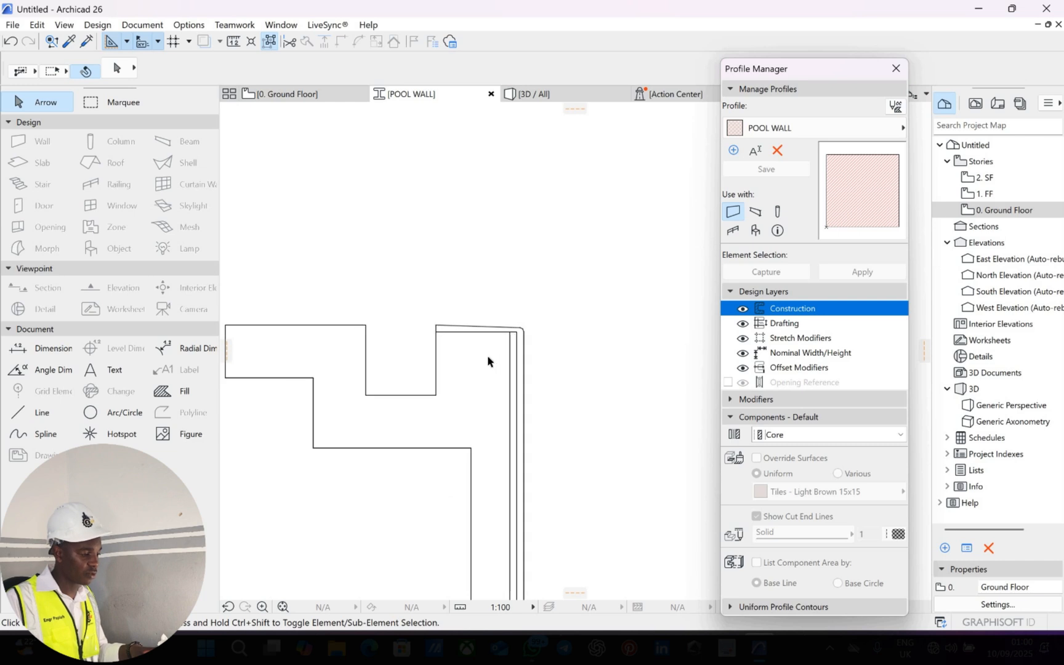
middle_drag(439, 352, 488, 348)
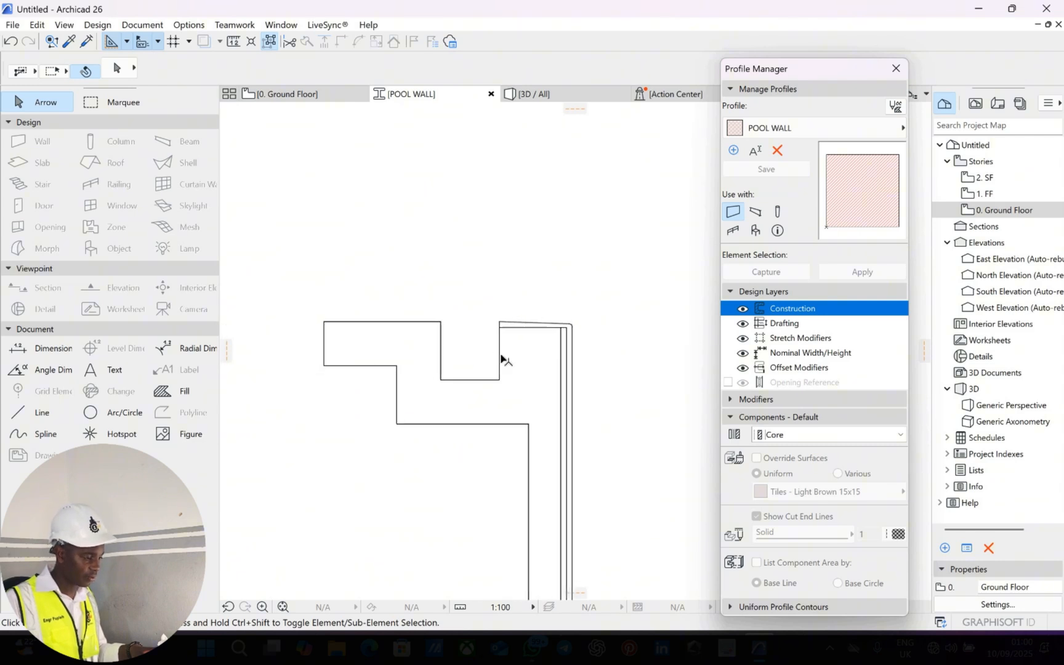
scroll(499, 321, up, 3)
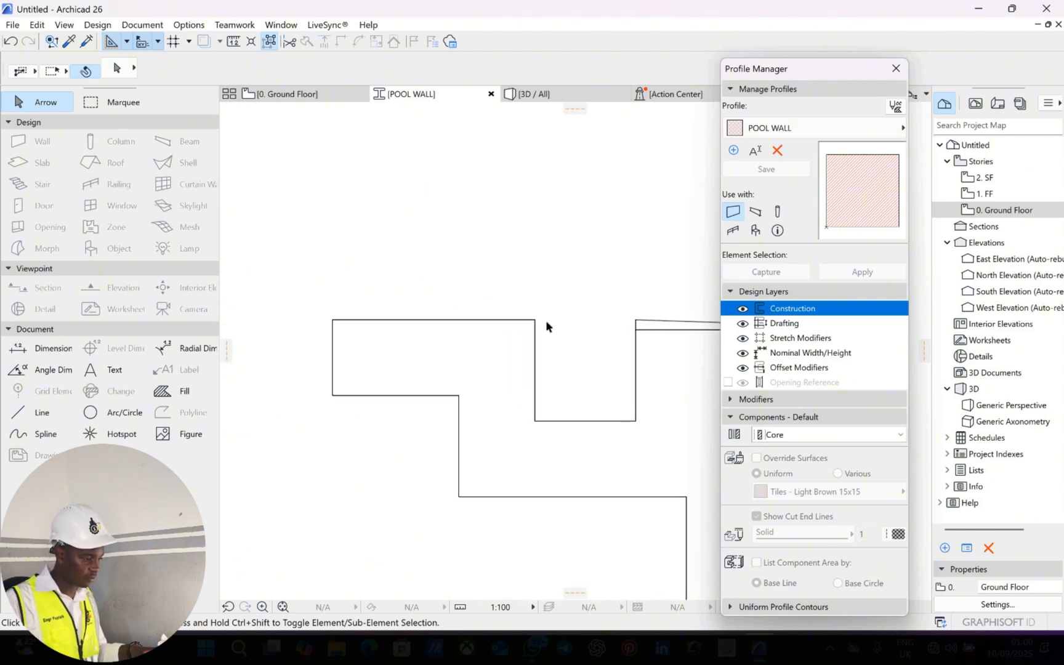
click(532, 314)
click(500, 320)
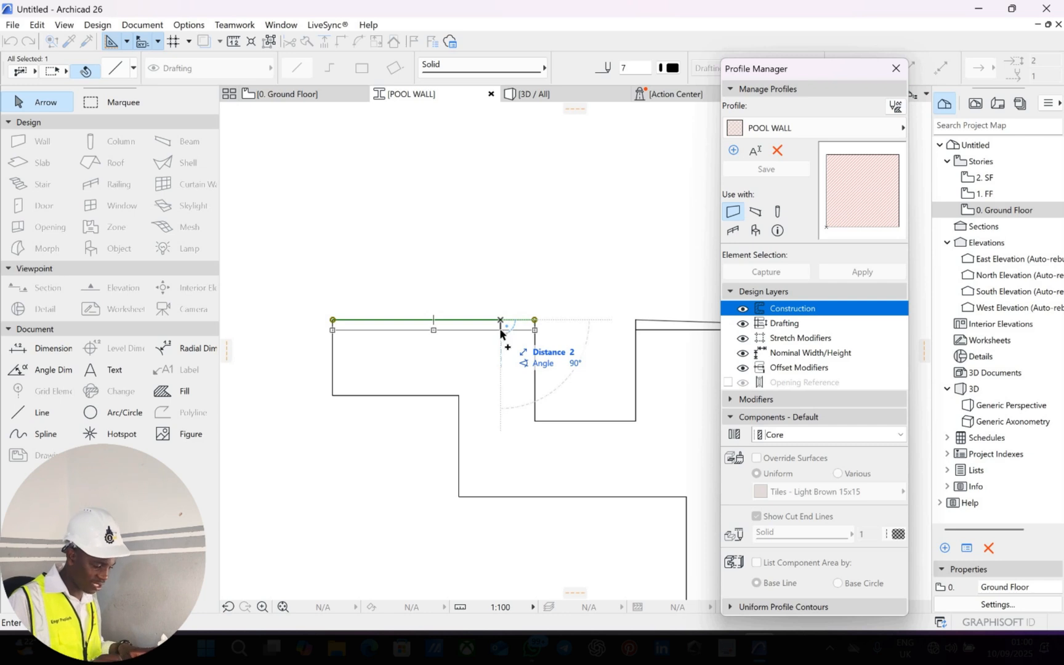
click(500, 333)
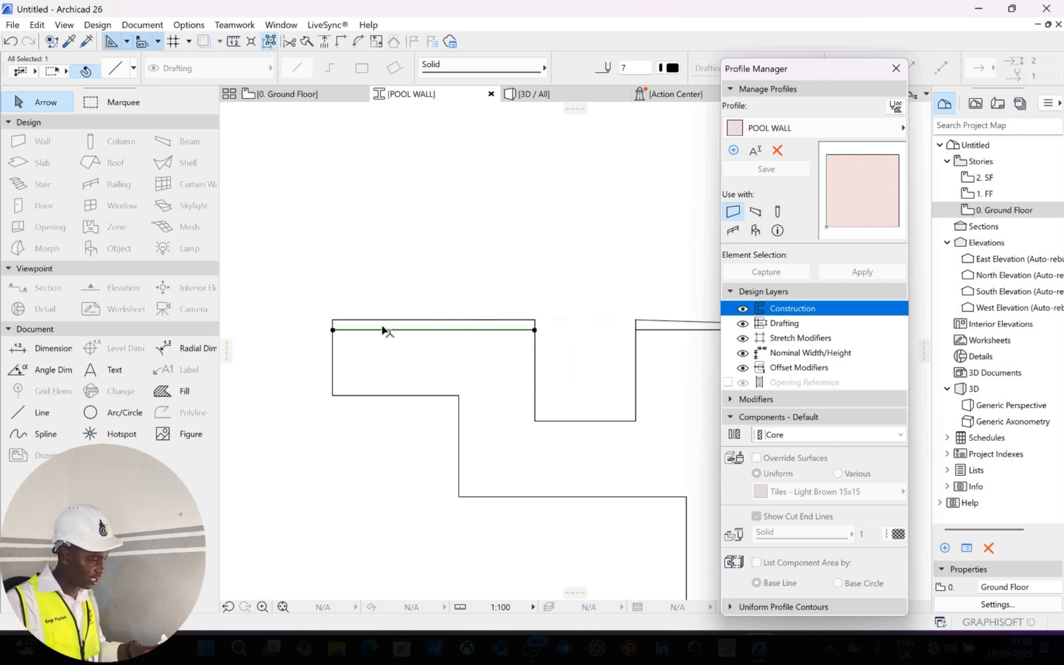
key(Escape)
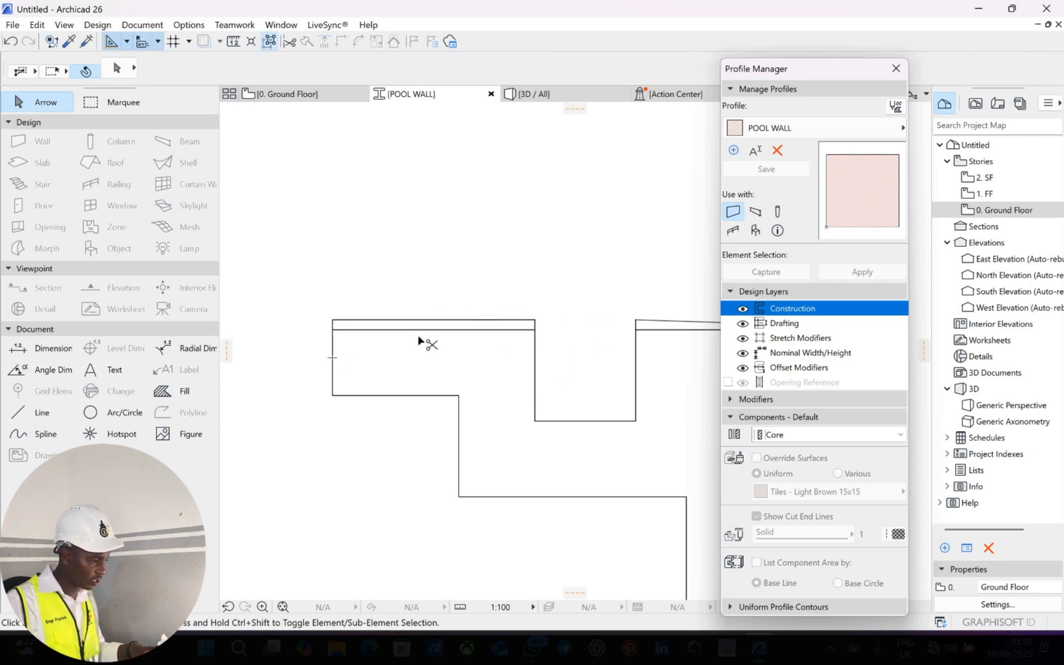
Copy the band's end line at distance 19, copy it again at 2, and trim both below the band.
key(ctrl+v)
click(332, 355)
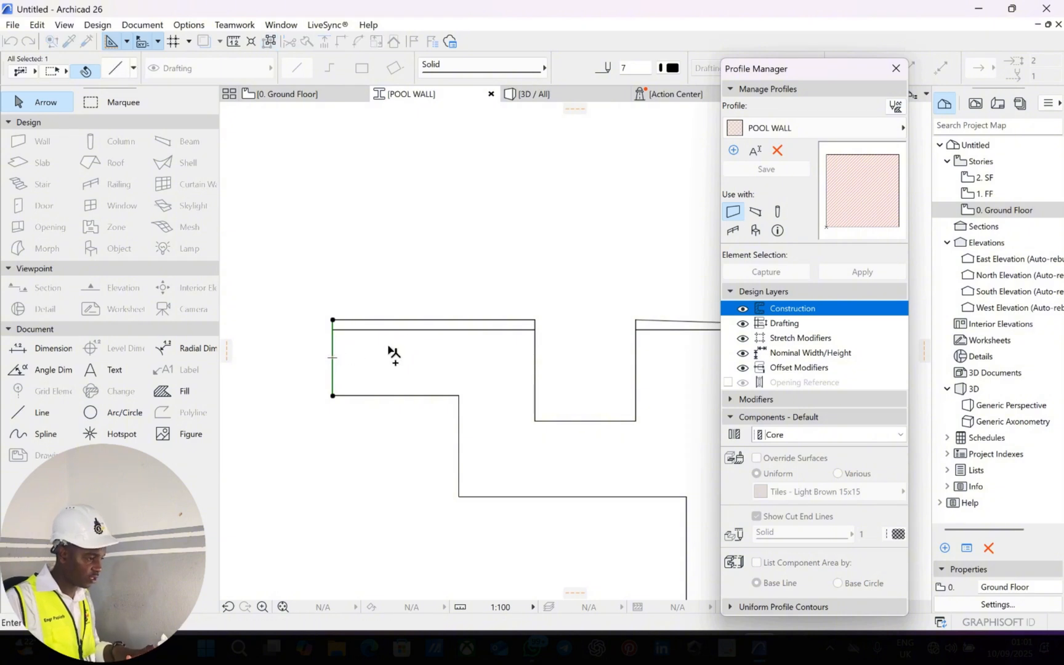
text(1)
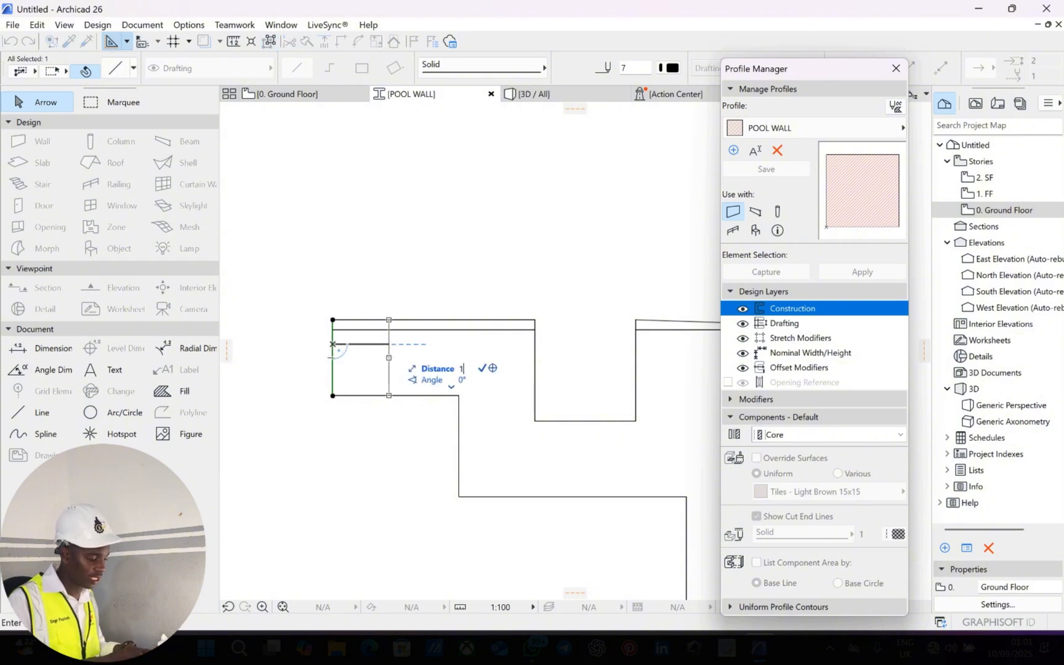
text(9)
key(Return)
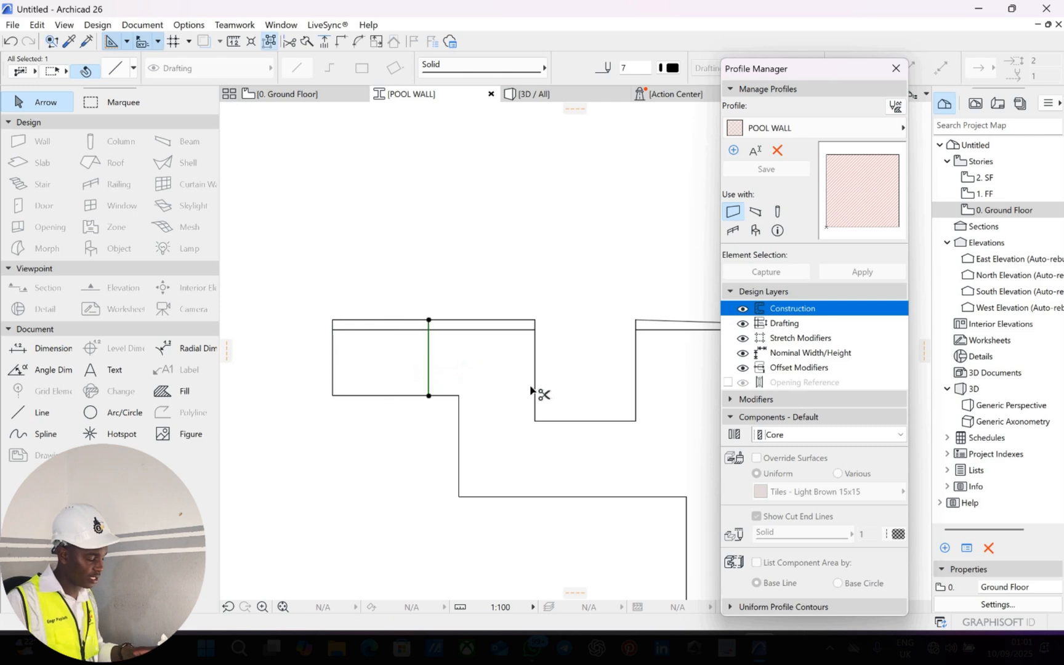
click(429, 352)
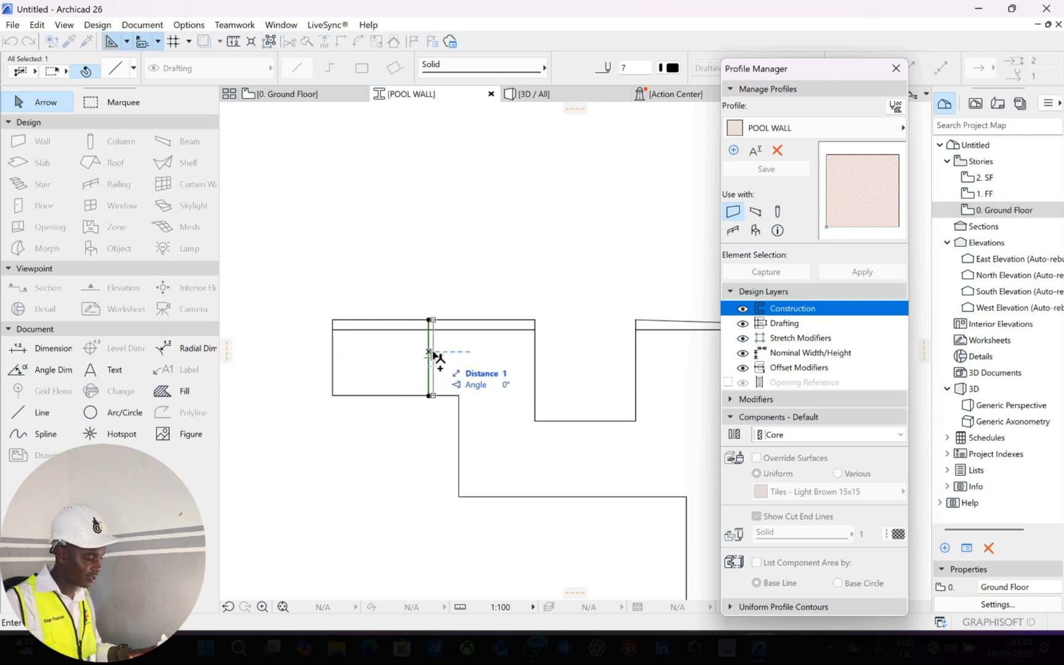
text(2)
key(Return)
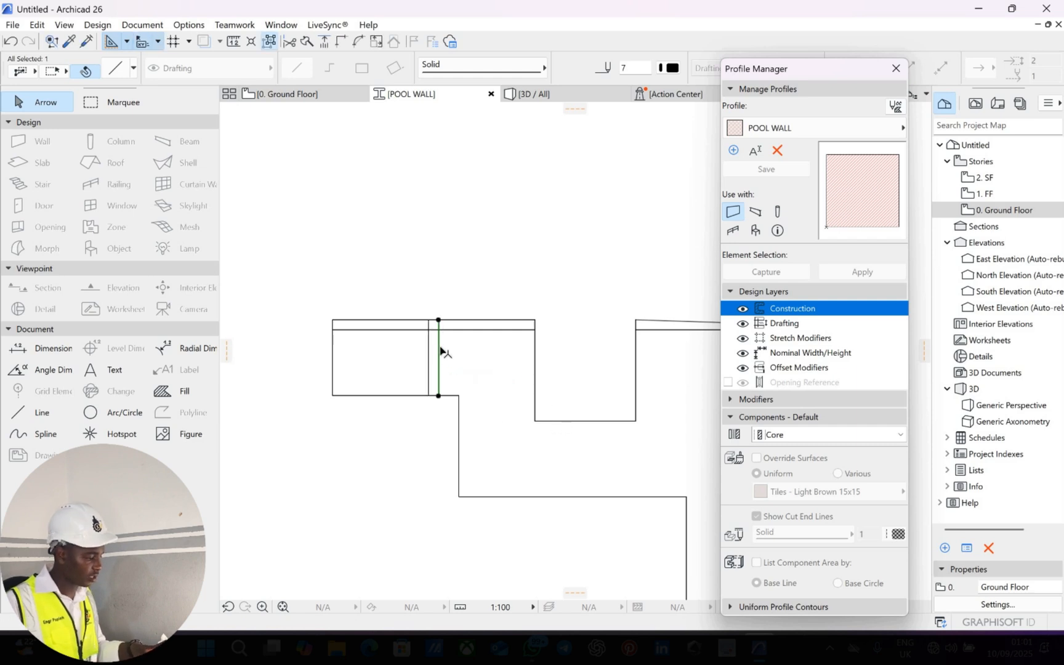
key(Escape)
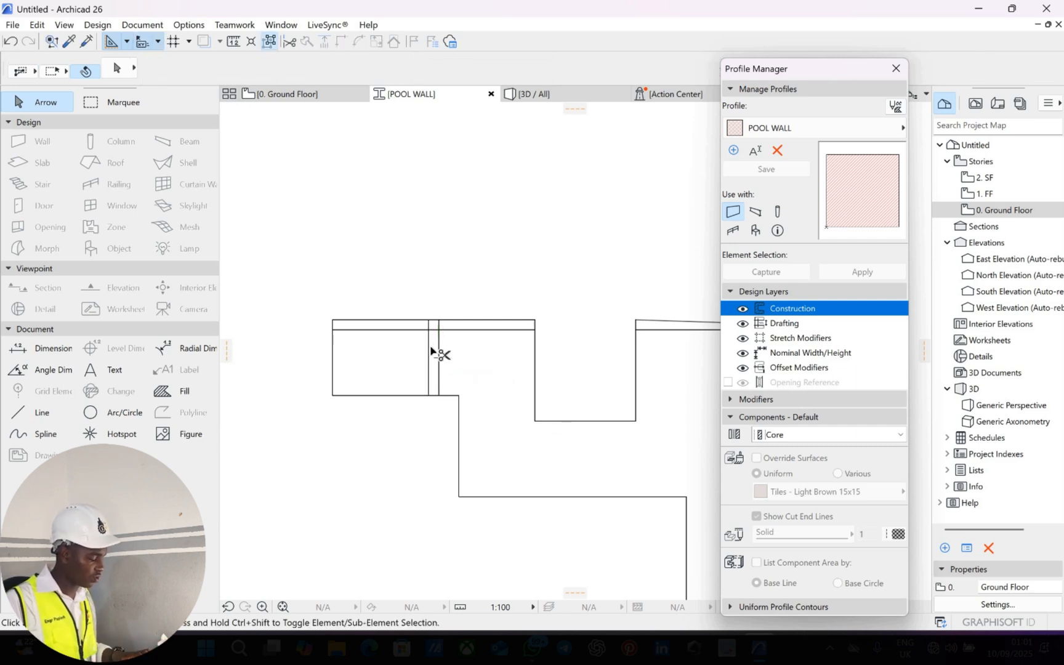
ctrl+click(427, 355)
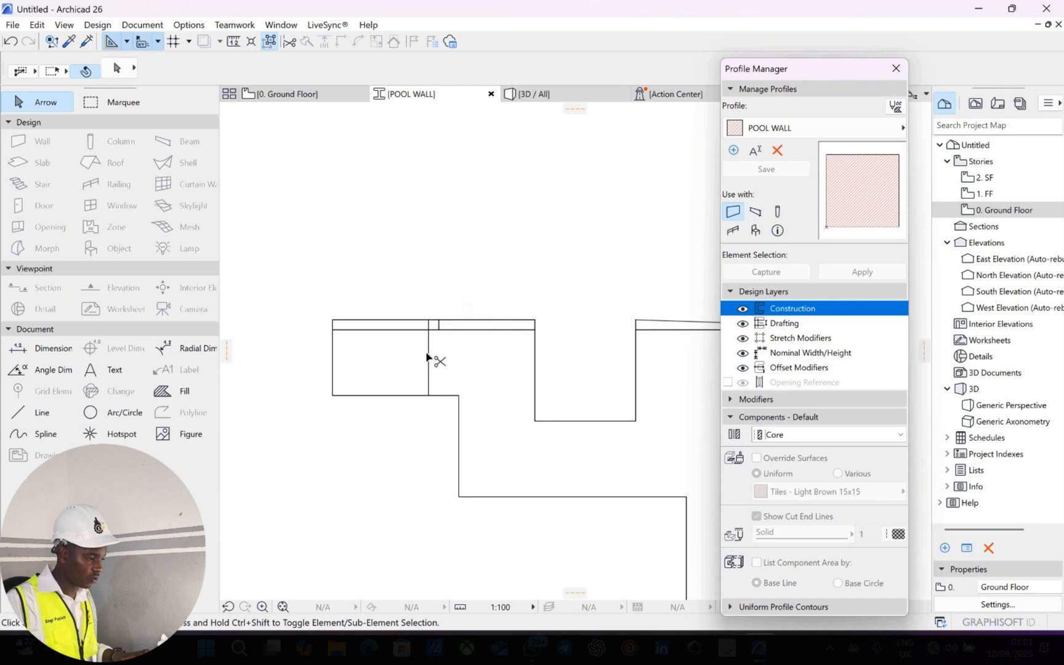
ctrl+click(427, 358)
scroll(471, 217, down, 5)
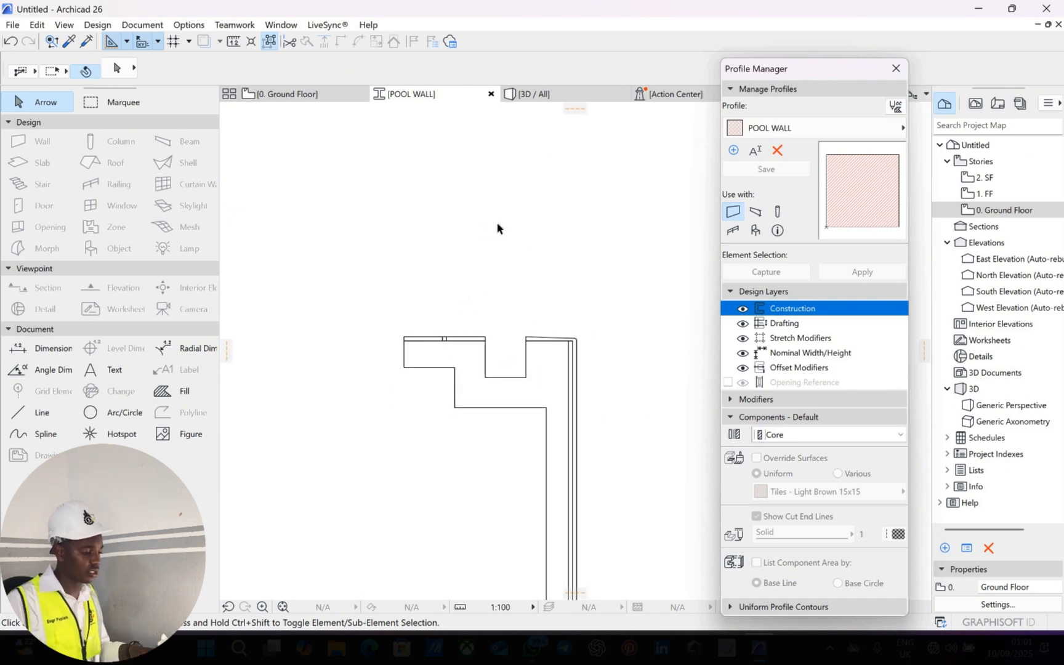
middle_drag(544, 365, 509, 220)
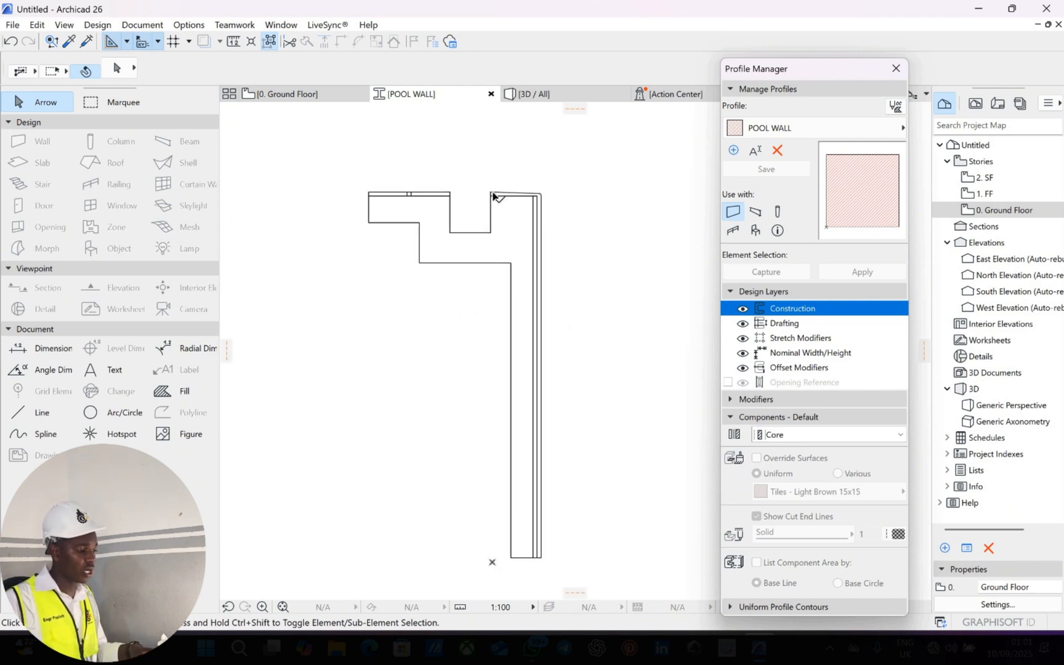
scroll(443, 217, up, 5)
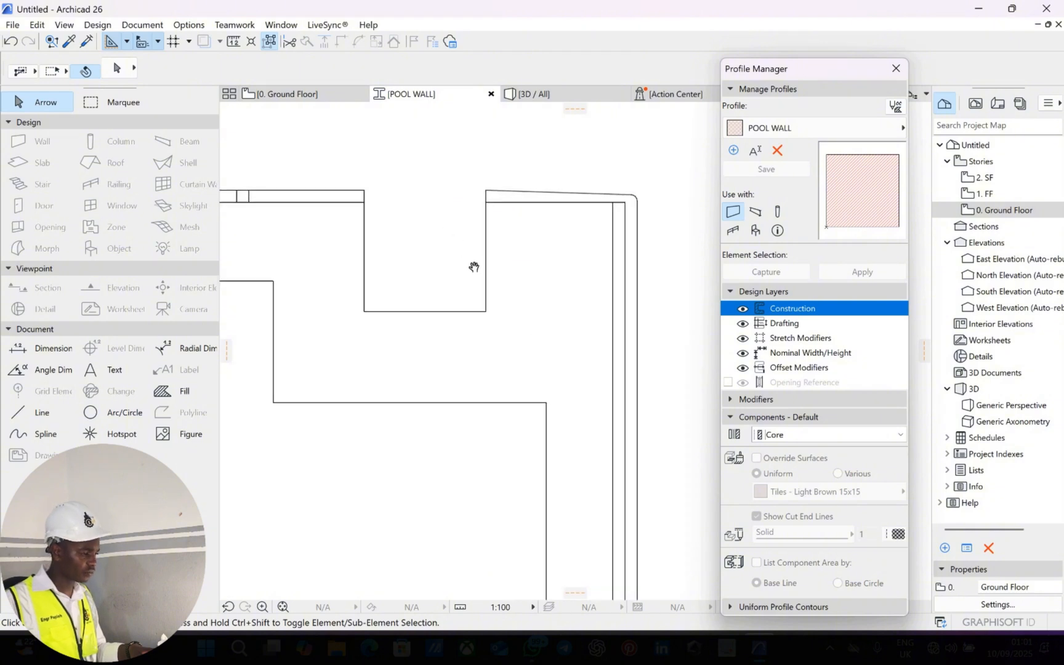
middle_drag(444, 217, 485, 288)
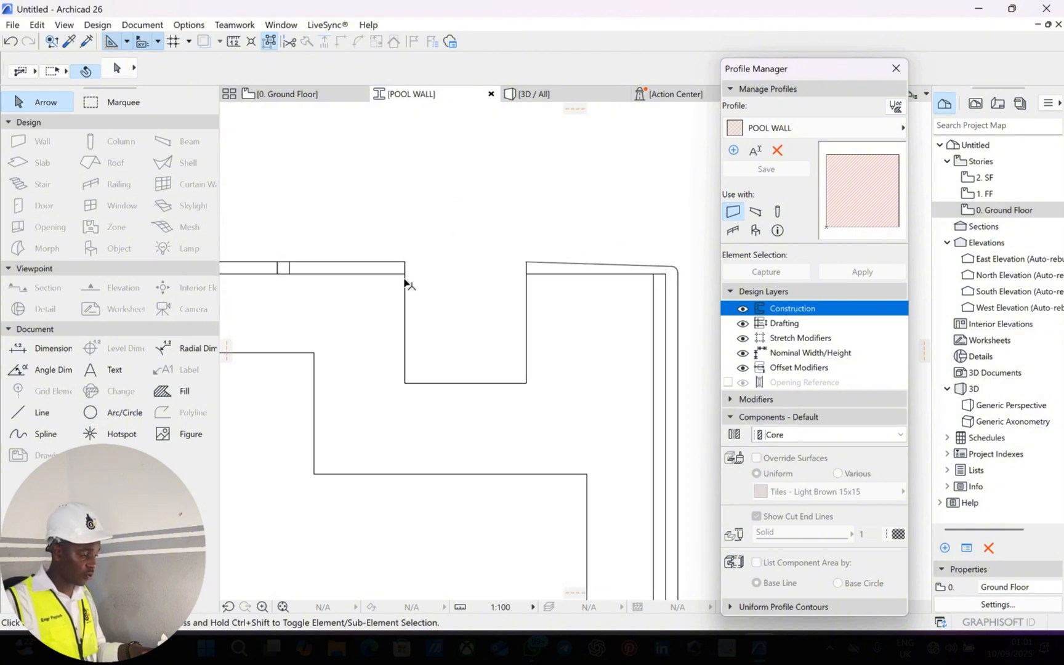
scroll(405, 283, up, 3)
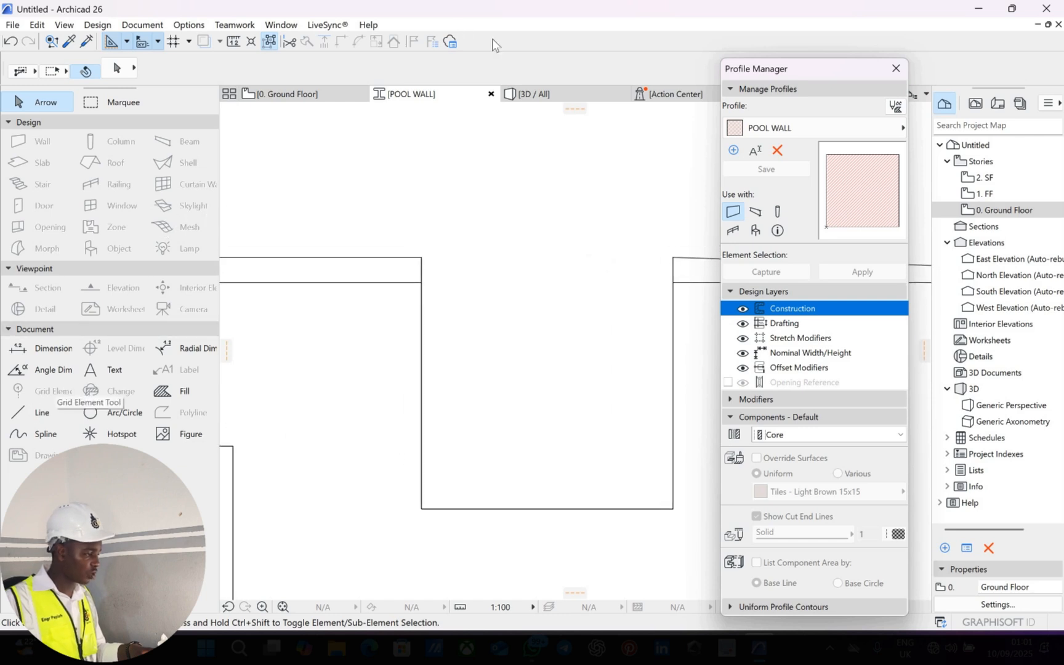
click(40, 412)
click(357, 70)
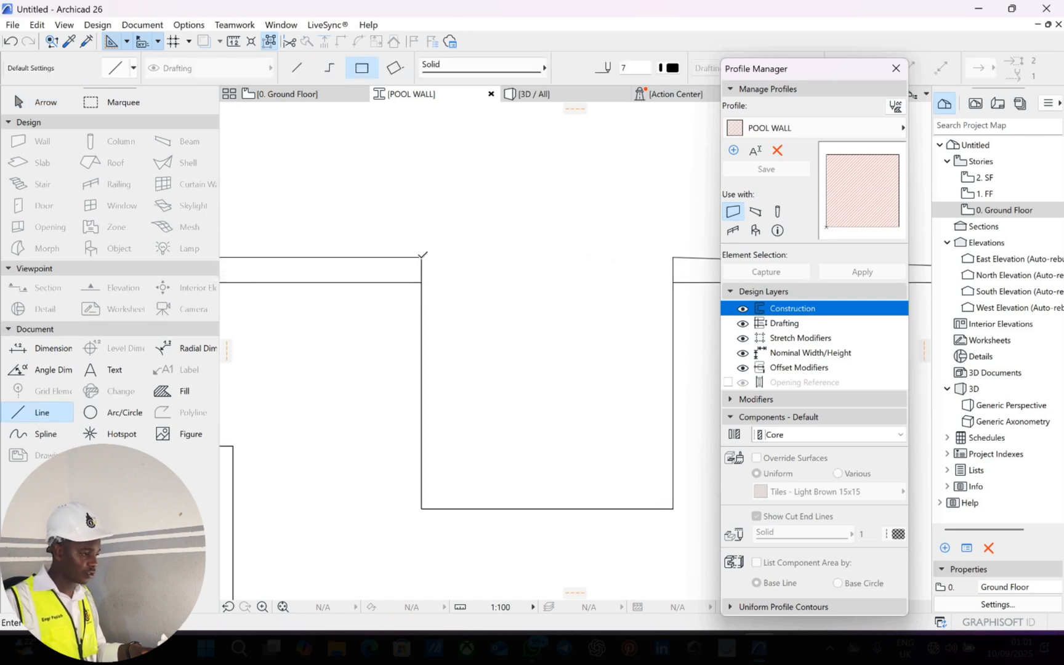
click(421, 257)
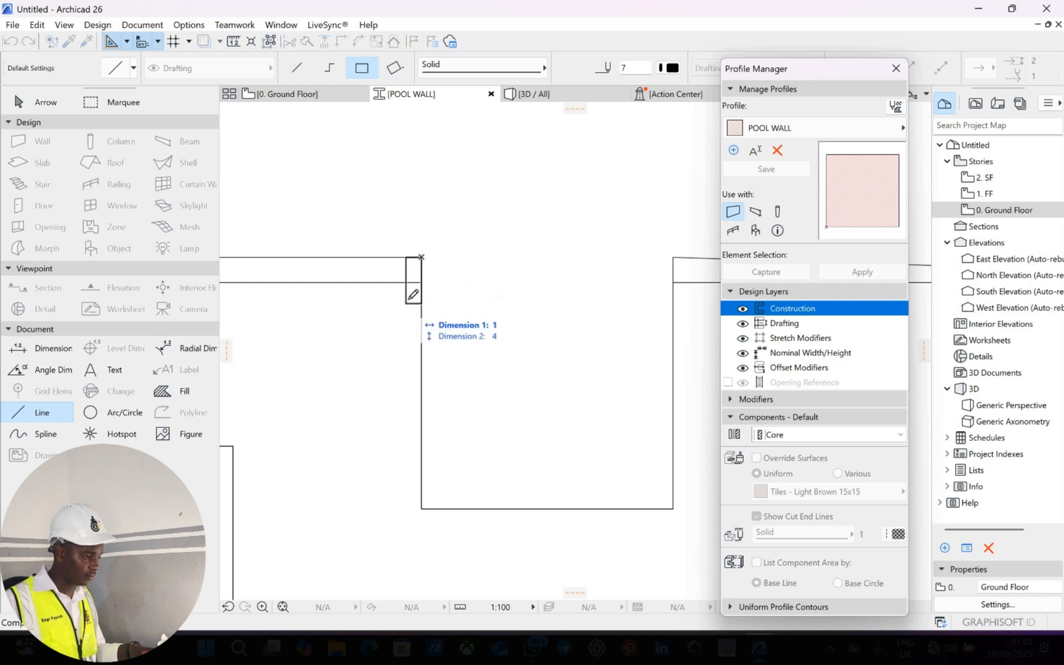
key(Escape)
key(Escape)
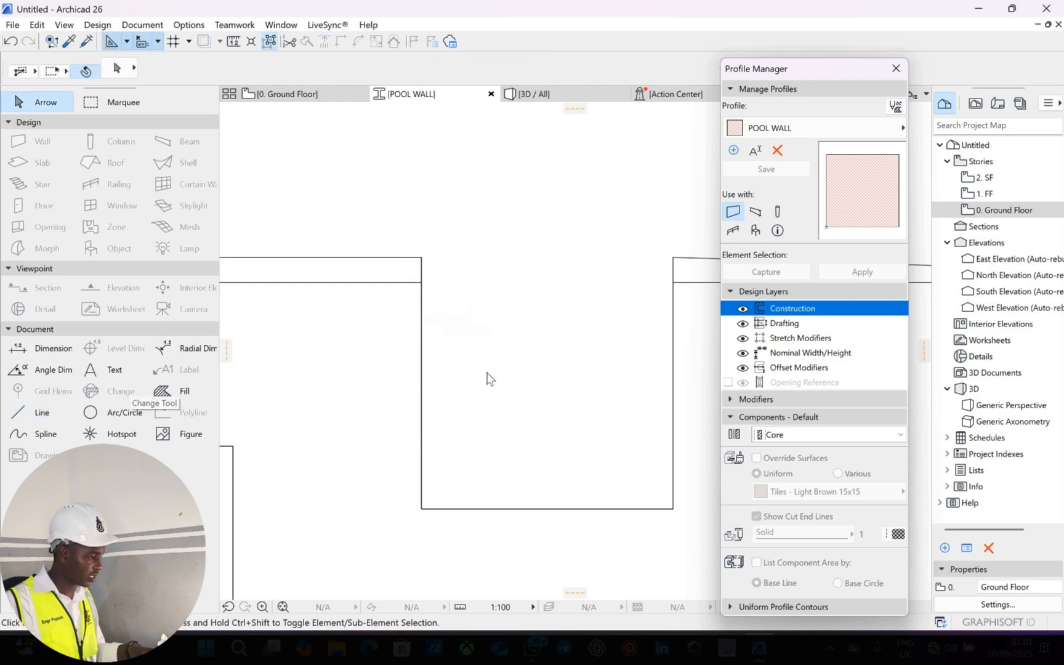
click(672, 376)
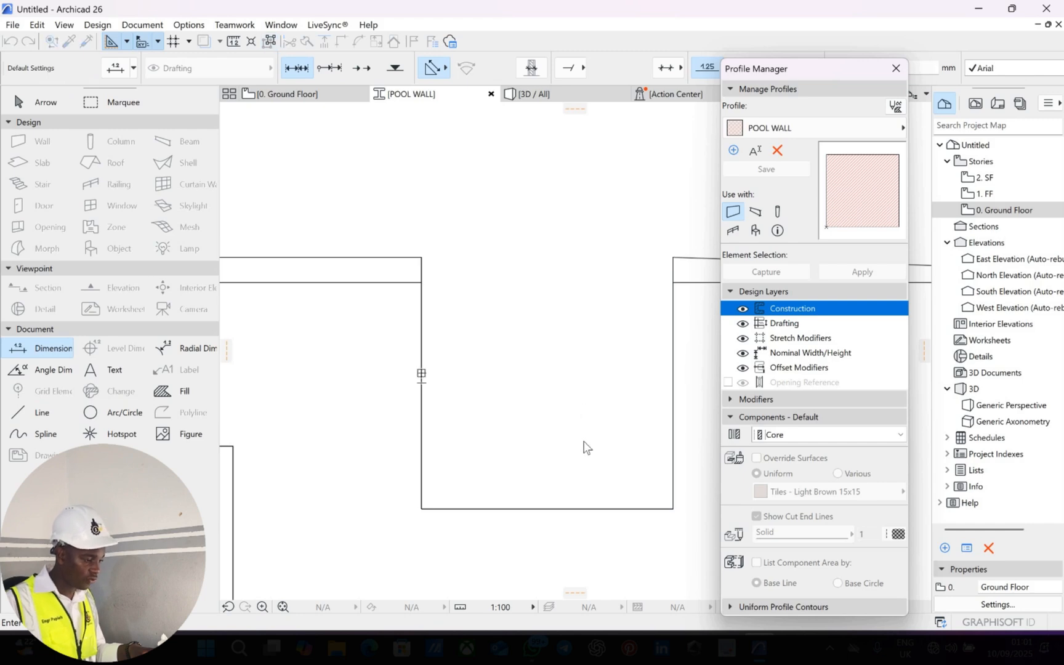
right_click(549, 388)
key(Return)
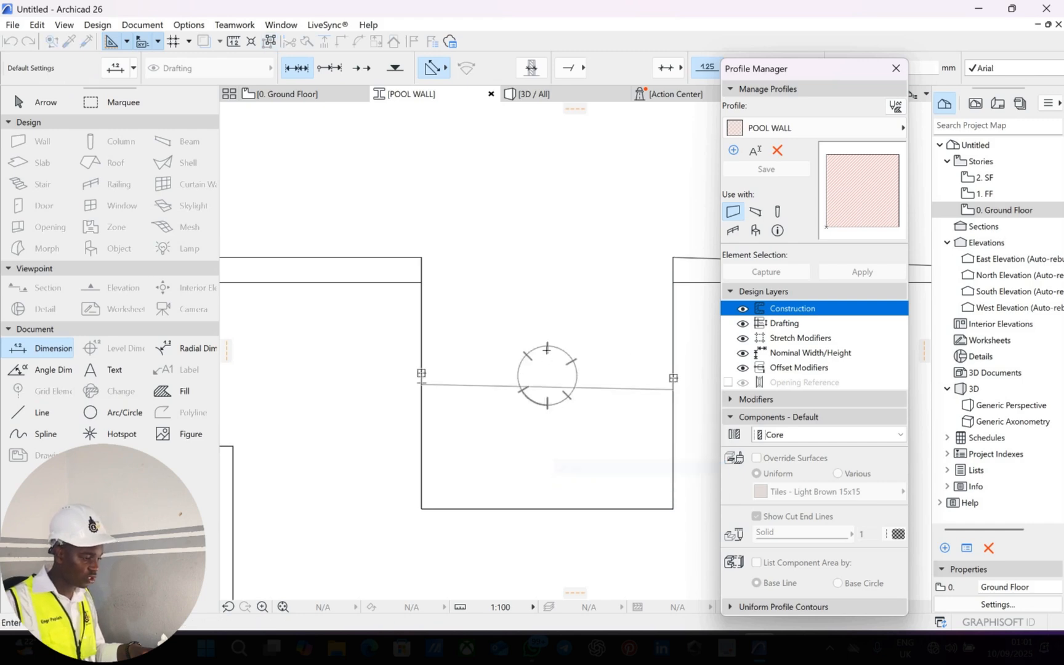
scroll(554, 365, down, 5)
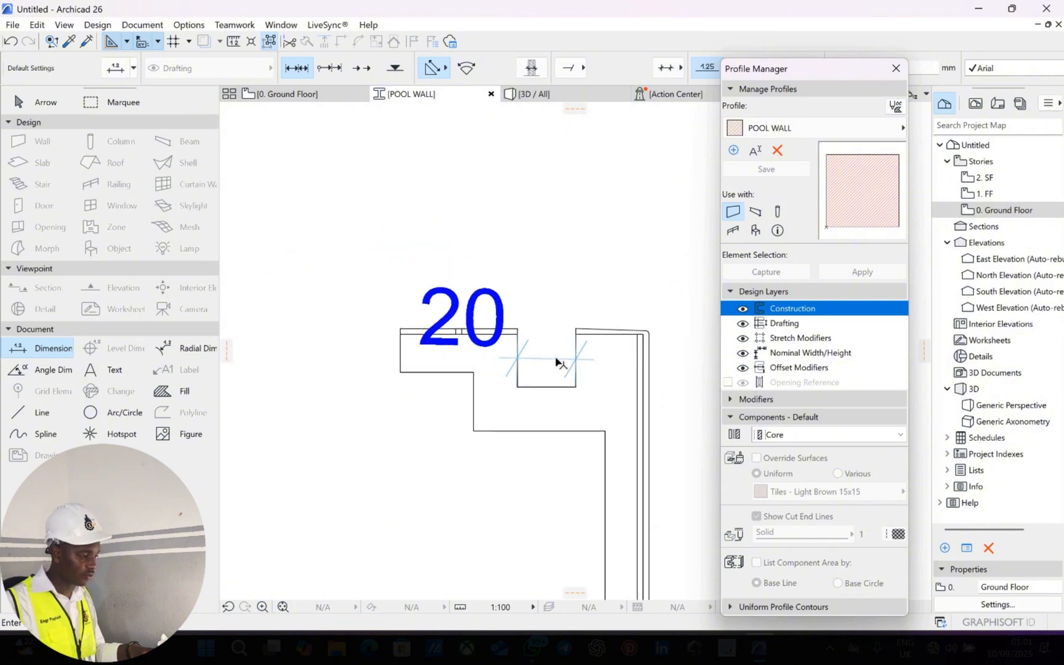
key(Escape)
click(561, 345)
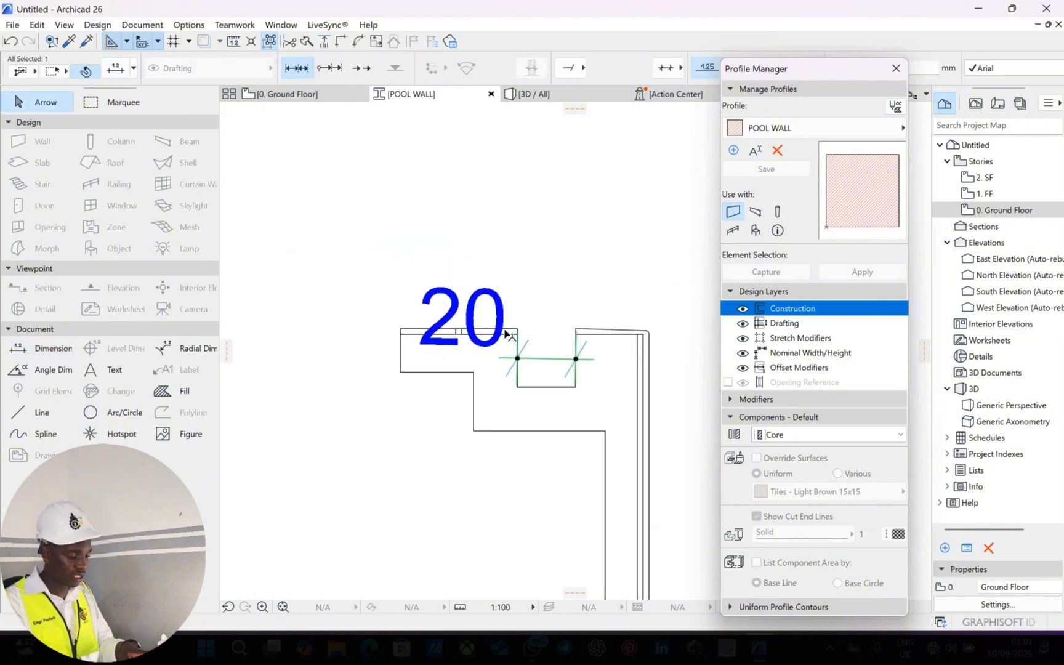
key(Delete)
scroll(473, 335, up, 4)
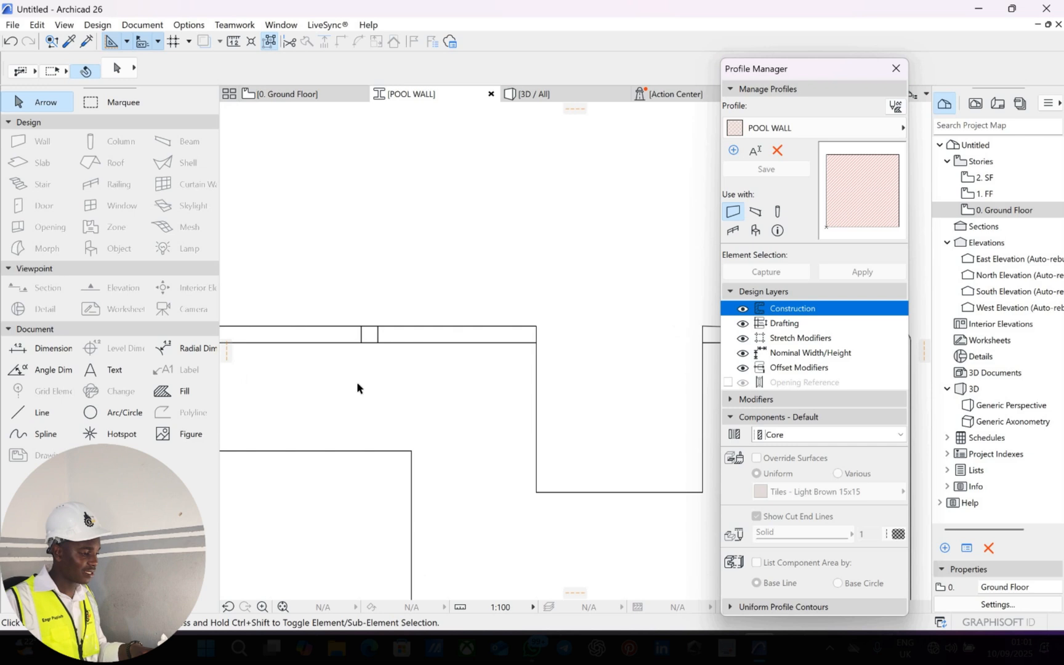
Draw a narrow upright rectangle at the outline's left top corner.
click(43, 411)
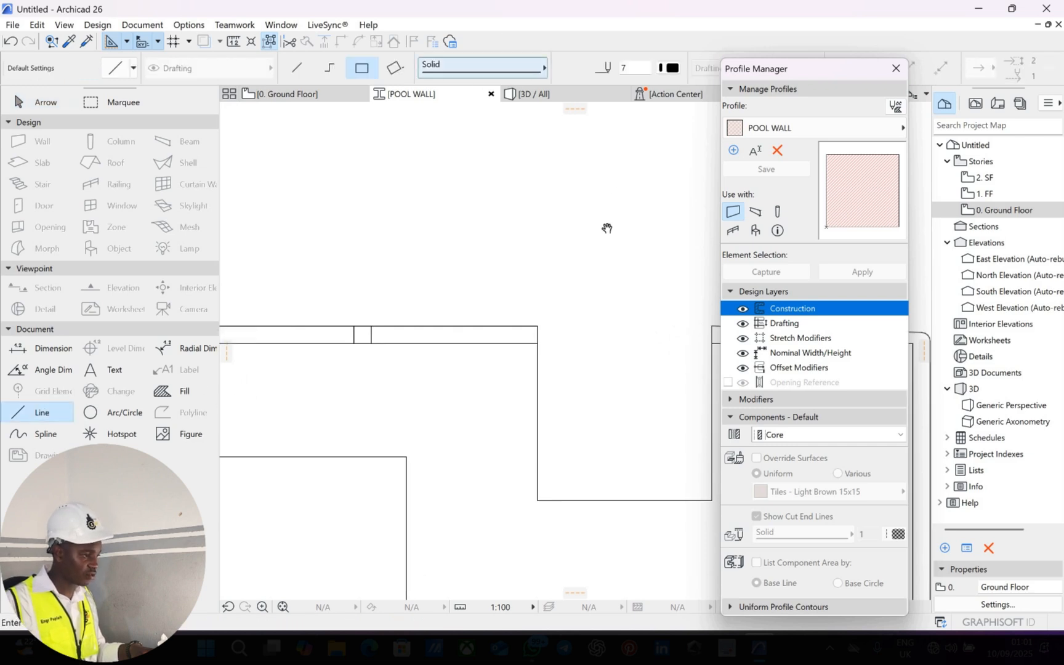
scroll(501, 215, up, 1)
scroll(500, 214, up, 1)
middle_drag(544, 363, 457, 313)
scroll(457, 313, up, 3)
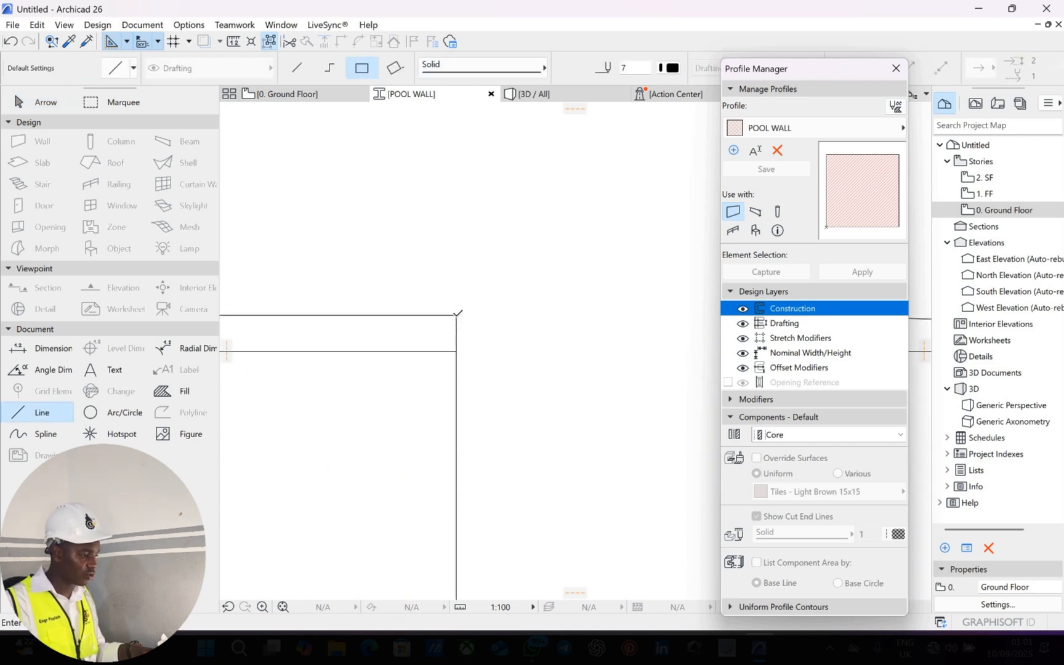
click(456, 315)
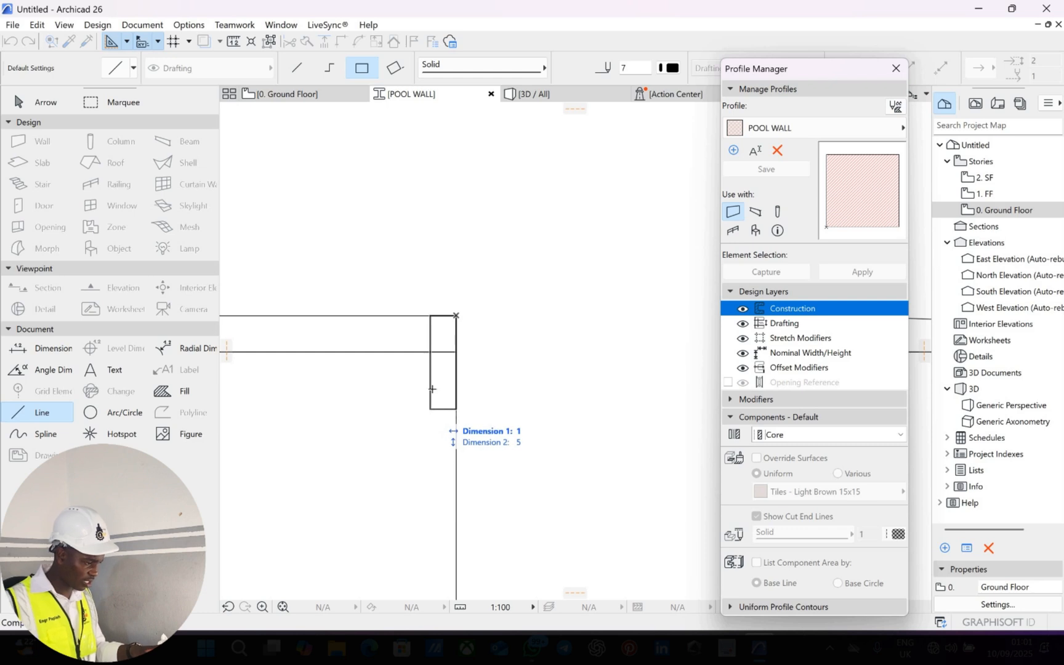
key(Escape)
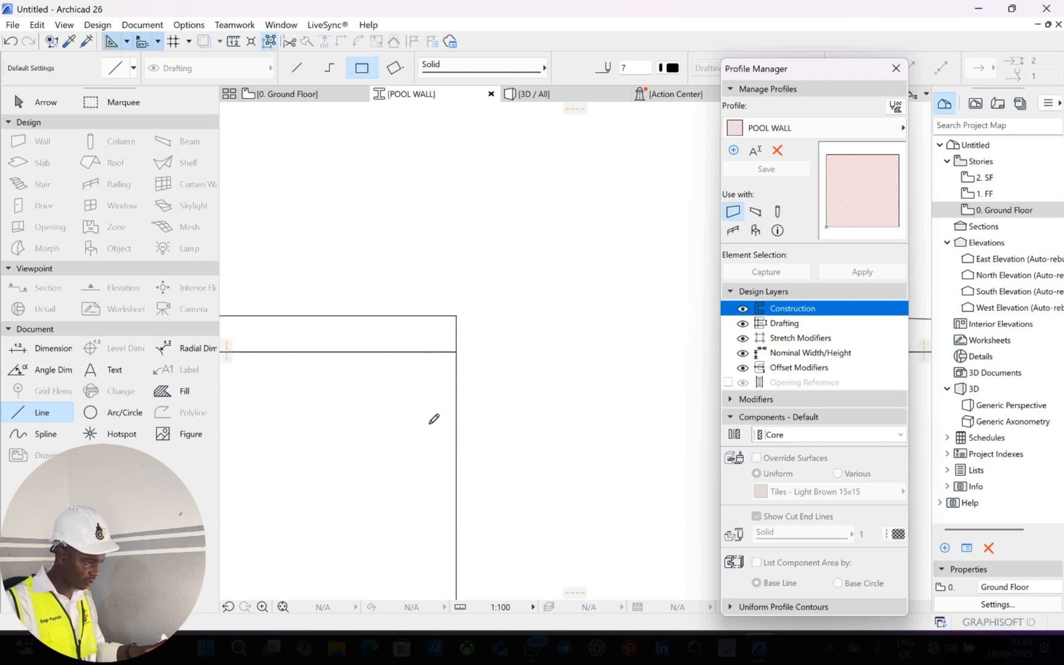
click(455, 315)
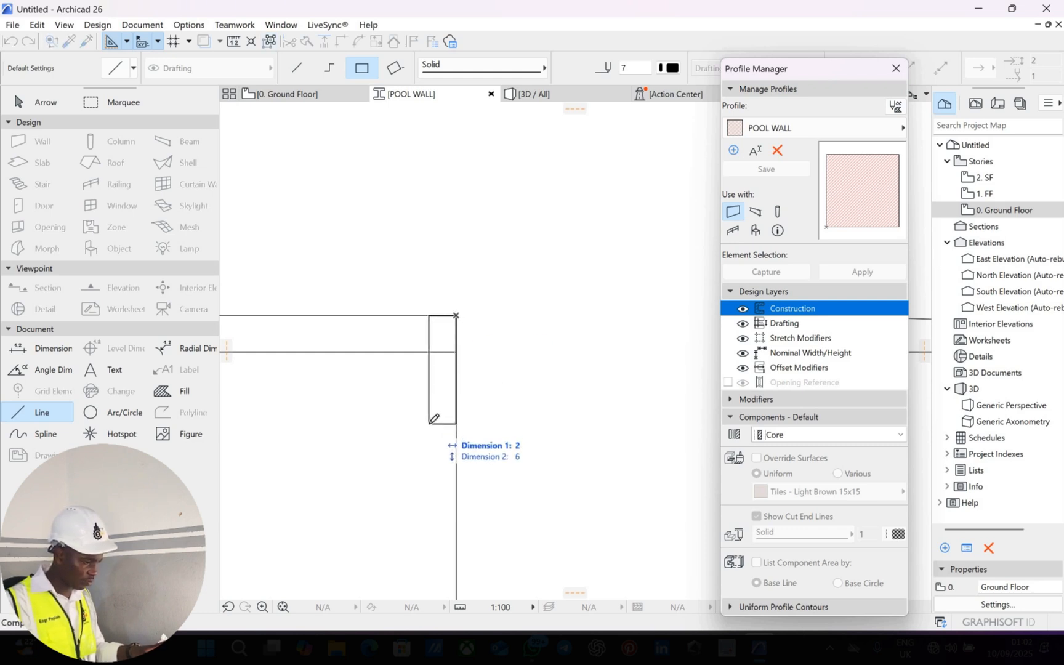
key(Escape)
click(429, 379)
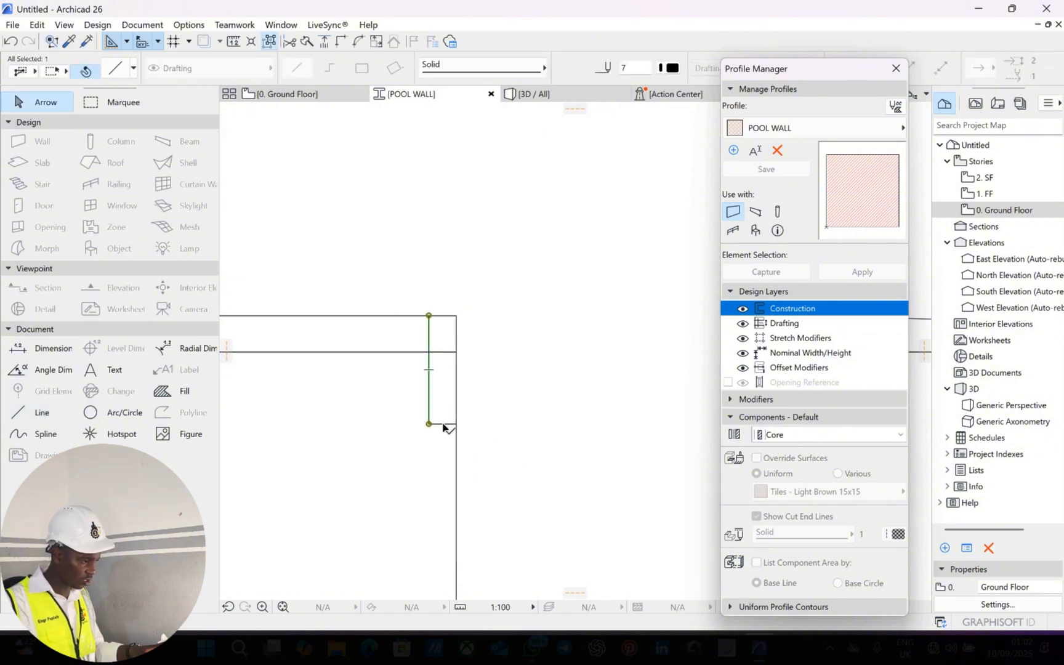
middle_drag(442, 373, 410, 362)
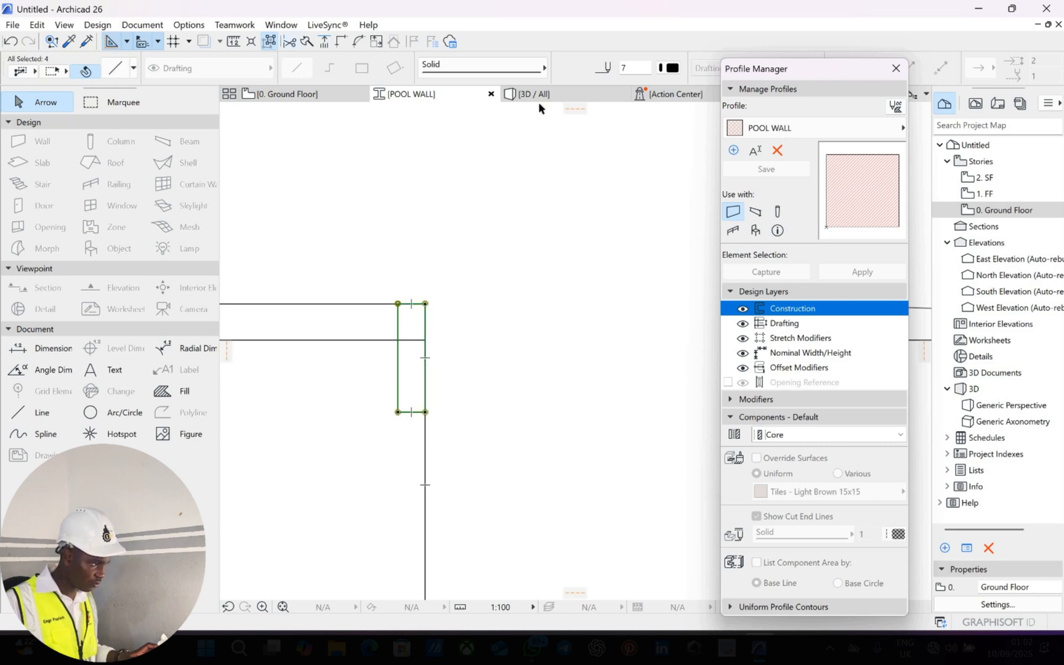
Copy the rectangle 22 units across to the pool's right top corner.
key(ctrl+shift+d)
click(398, 303)
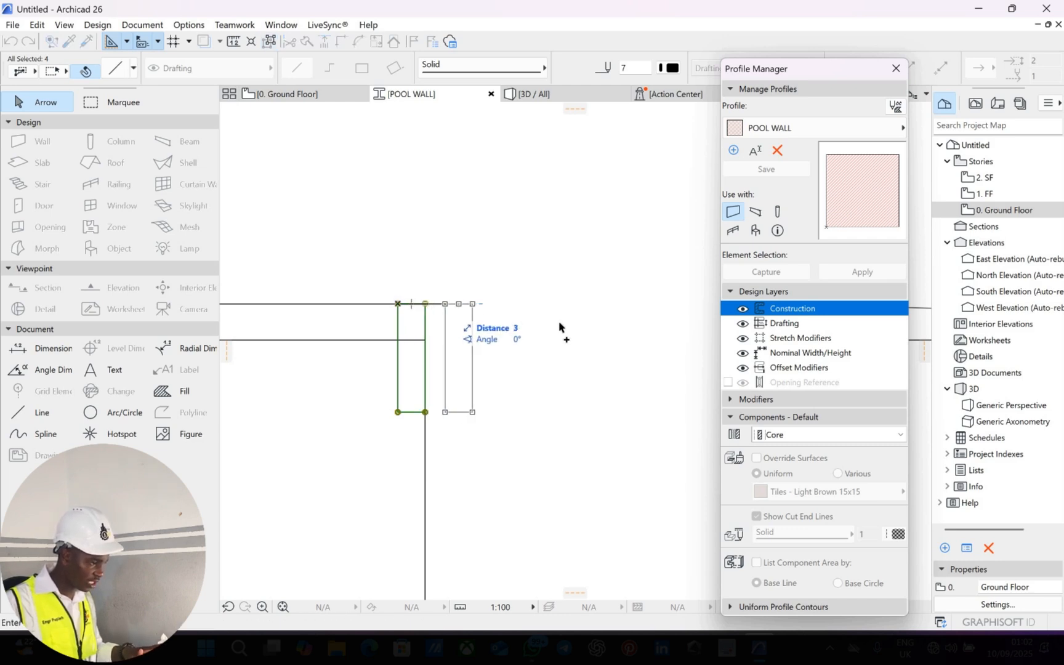
scroll(480, 311, down, 4)
scroll(533, 295, up, 3)
click(528, 290)
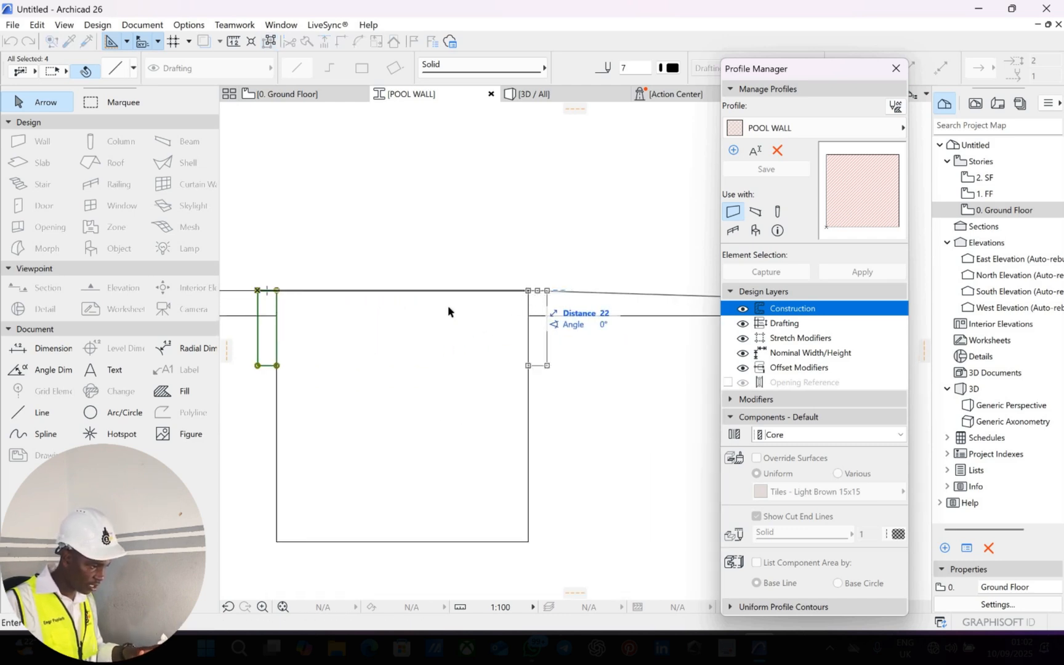
middle_drag(546, 291, 566, 283)
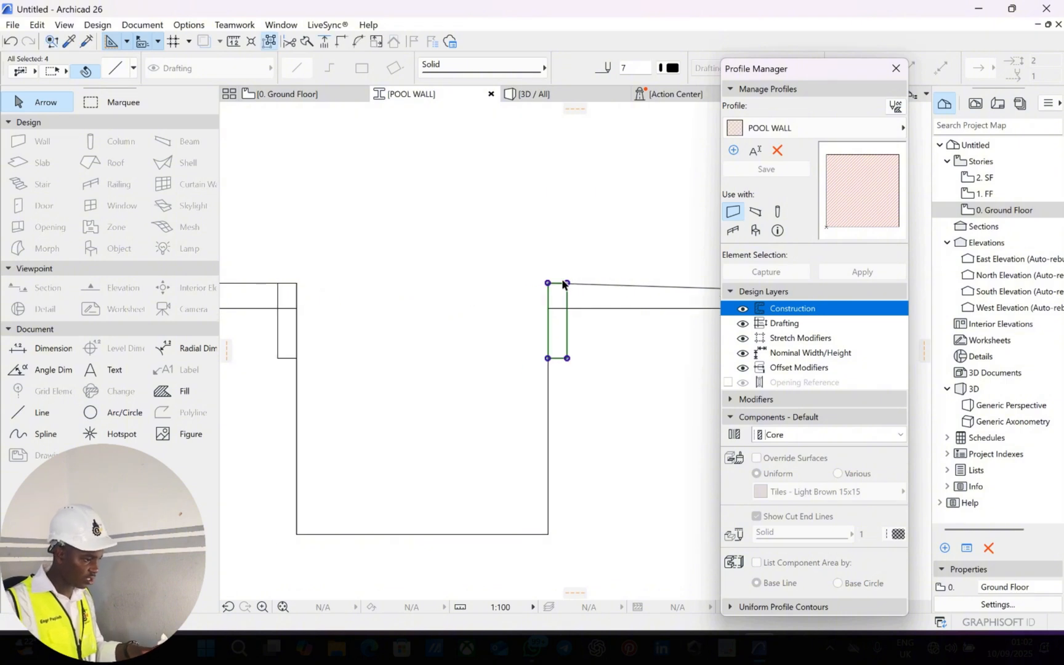
click(459, 309)
middle_drag(474, 240, 552, 221)
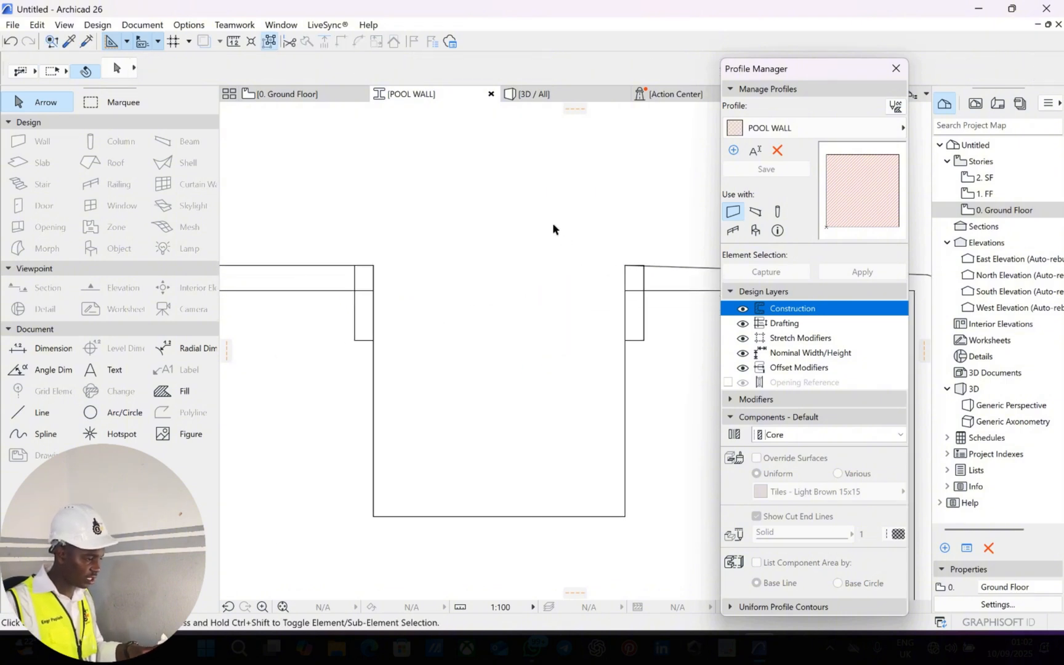
Trim the overlapping line segments at the left and right top corners, then zoom out.
ctrl+click(373, 271)
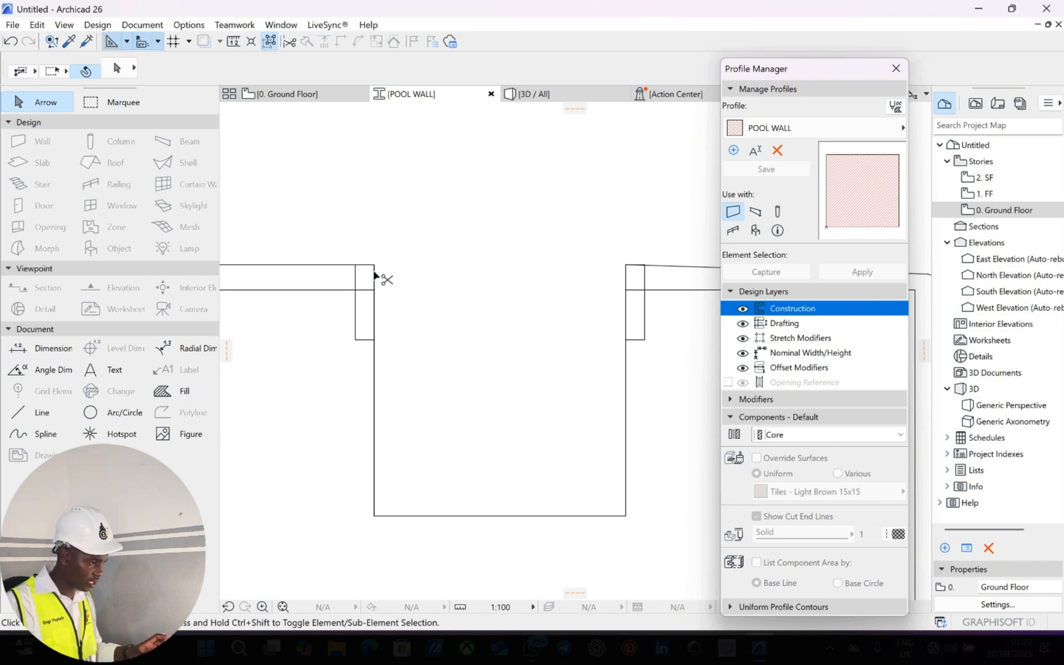
ctrl+click(635, 293)
scroll(521, 282, down, 3)
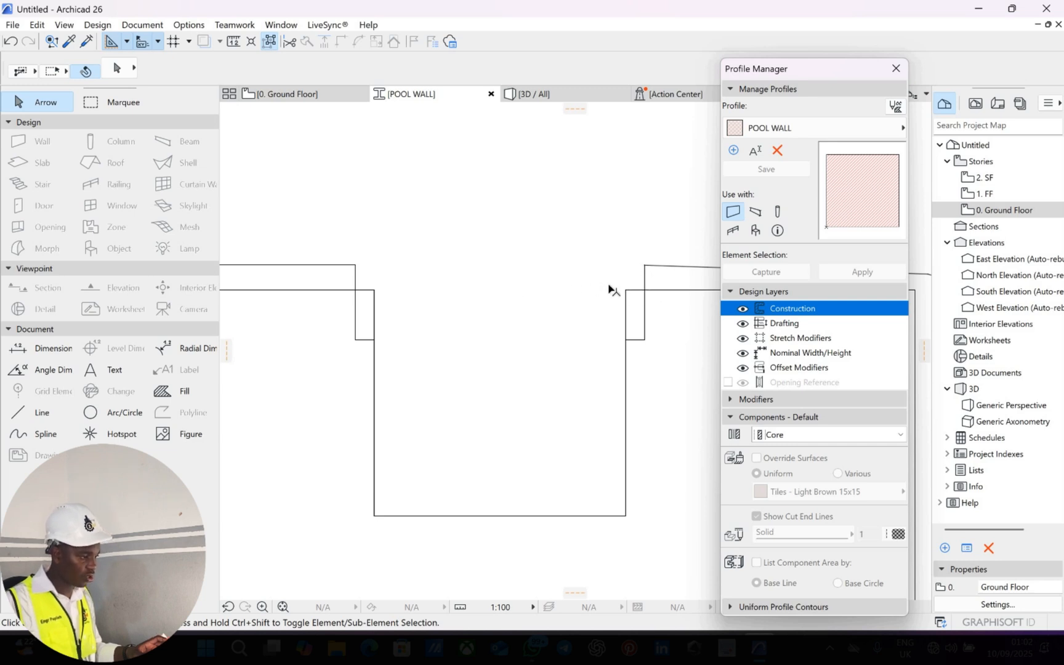
scroll(557, 288, down, 2)
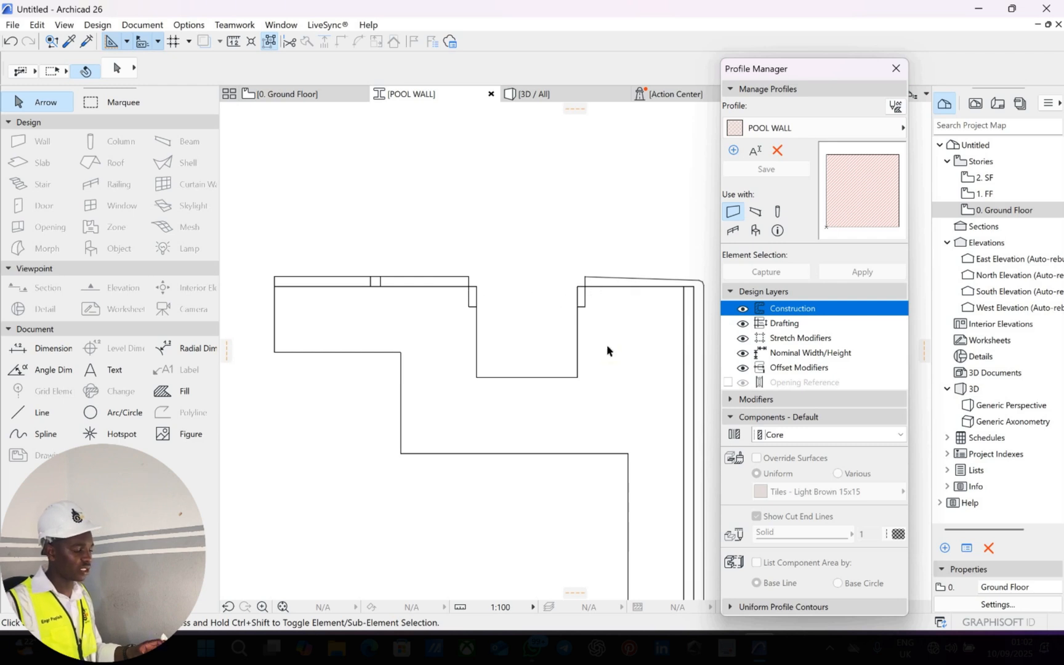
scroll(554, 312, down, 3)
scroll(538, 349, down, 2)
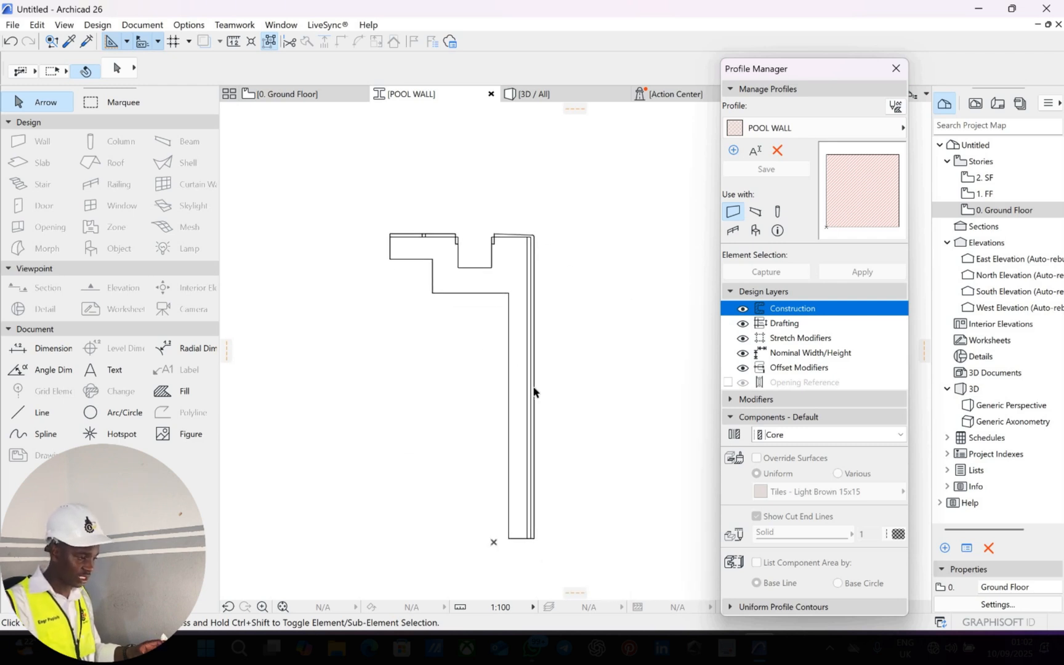
scroll(348, 363, up, 2)
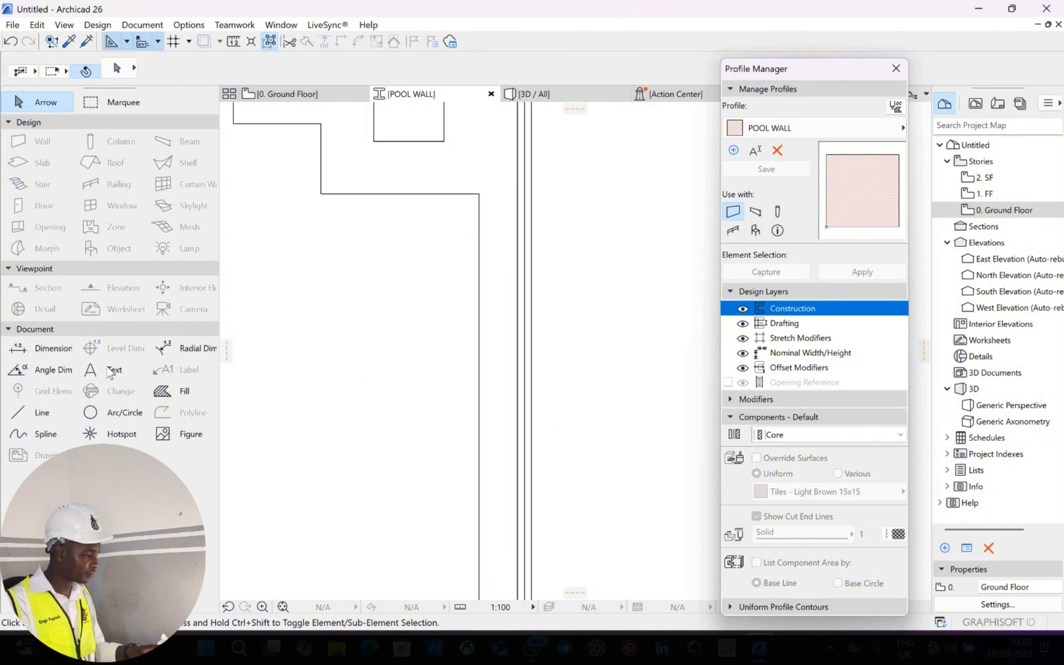
Set the Fill tool's default building material to Tile - Floor.
double_click(185, 391)
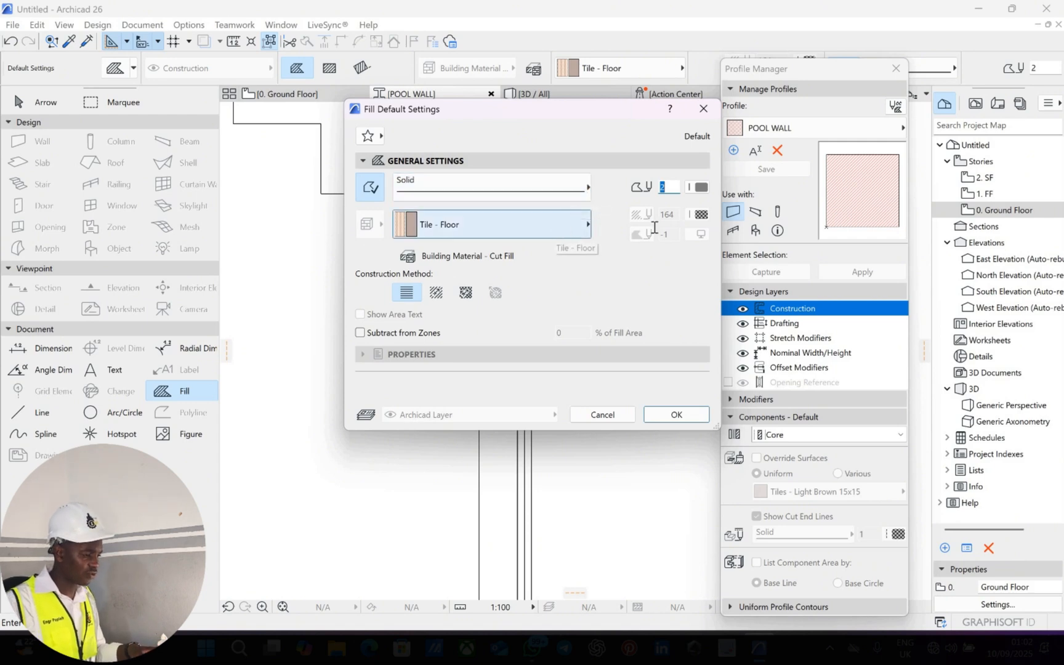
click(573, 225)
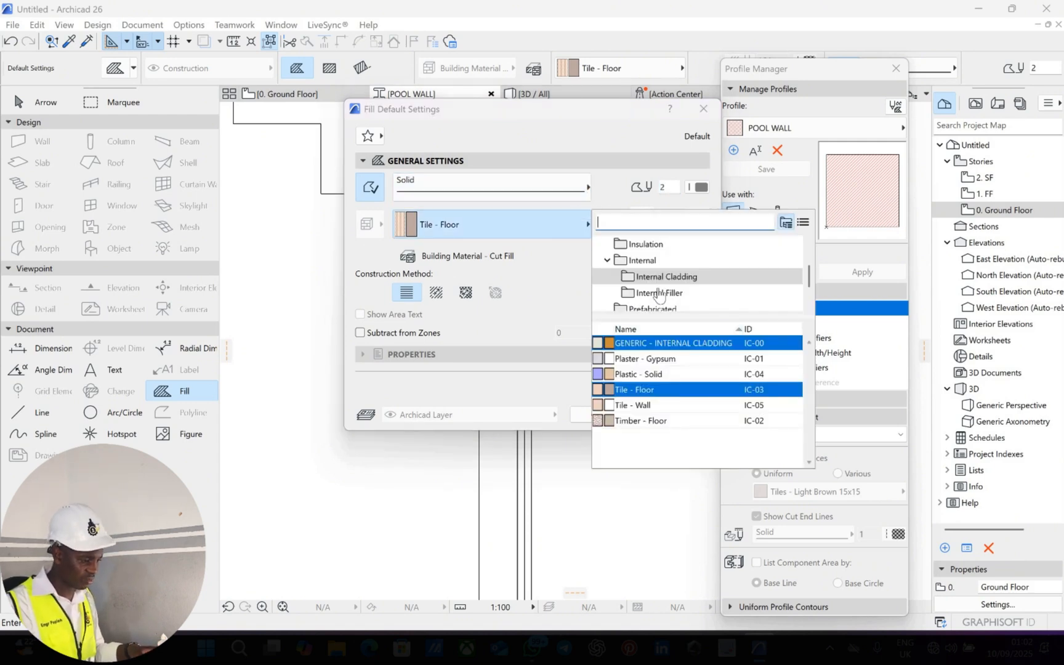
scroll(659, 296, down, 2)
scroll(659, 296, up, 4)
scroll(659, 295, down, 4)
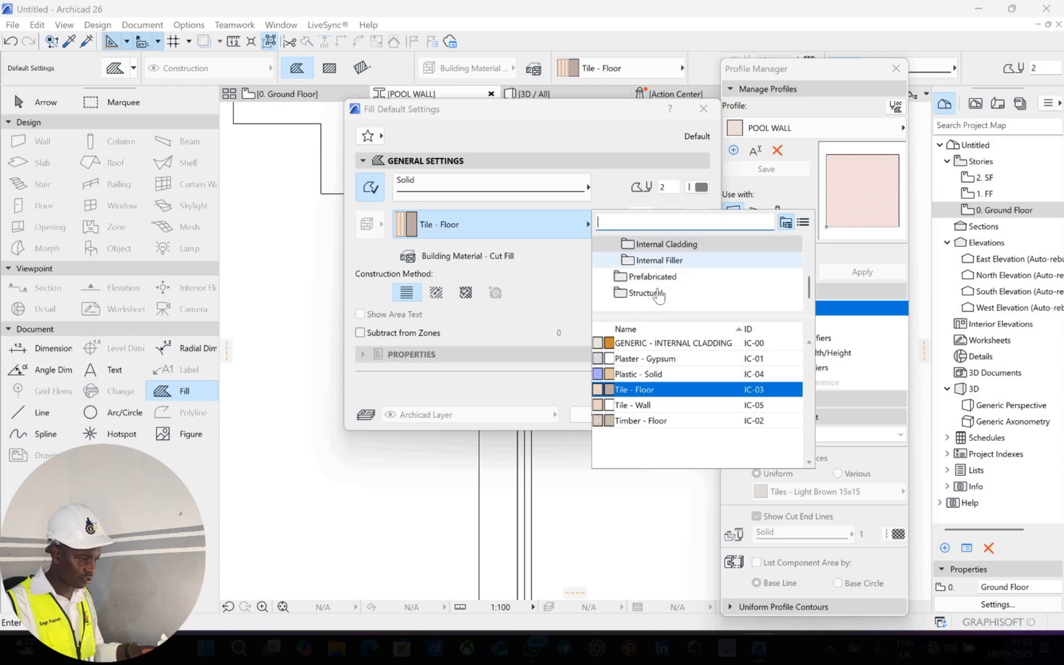
scroll(627, 295, up, 3)
scroll(620, 310, down, 3)
click(443, 360)
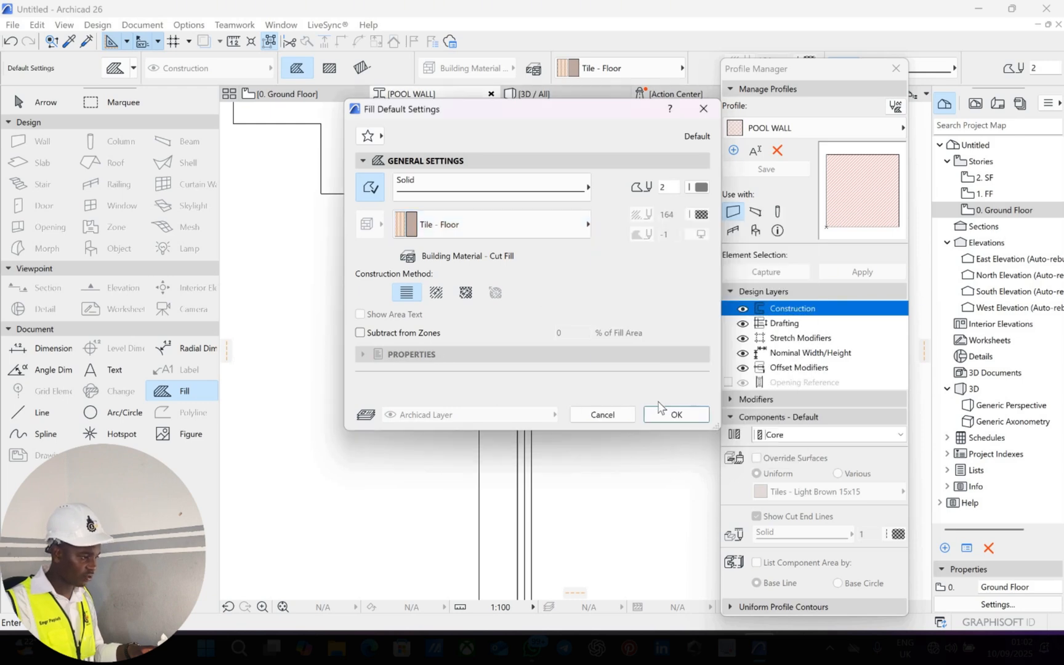
key(Escape)
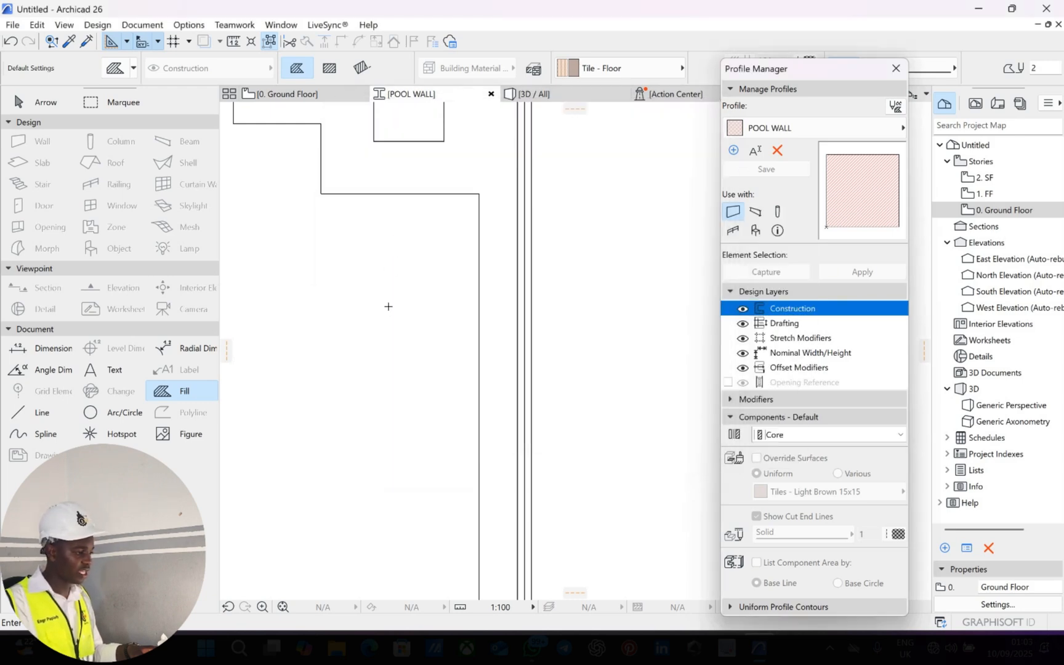
scroll(394, 289, down, 4)
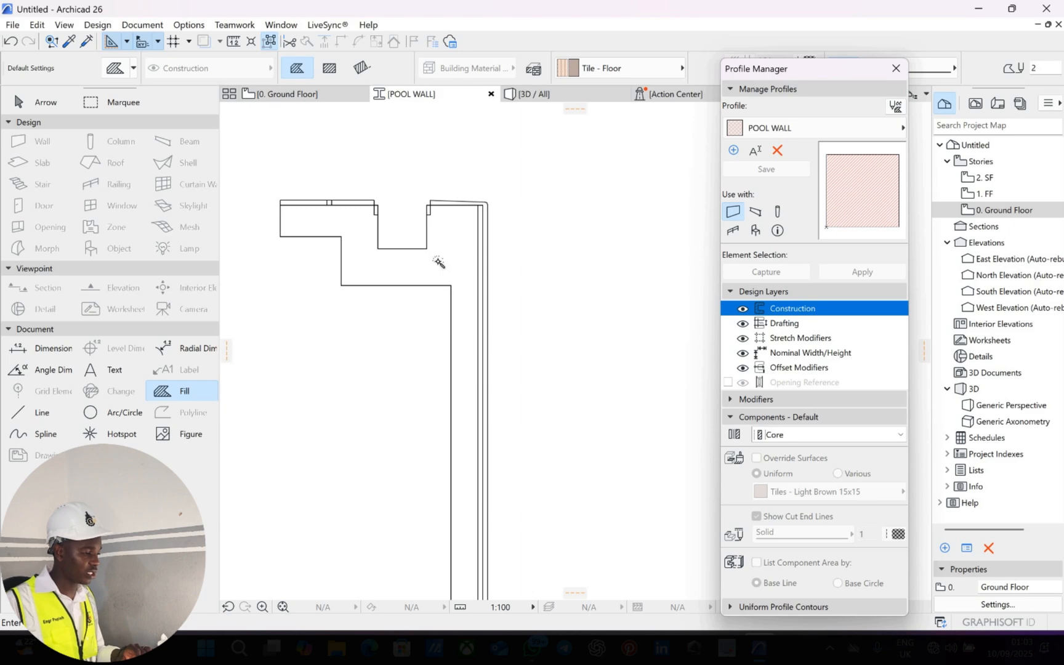
Fill the profile's main body and both top strips with Tile - Floor.
click(293, 204)
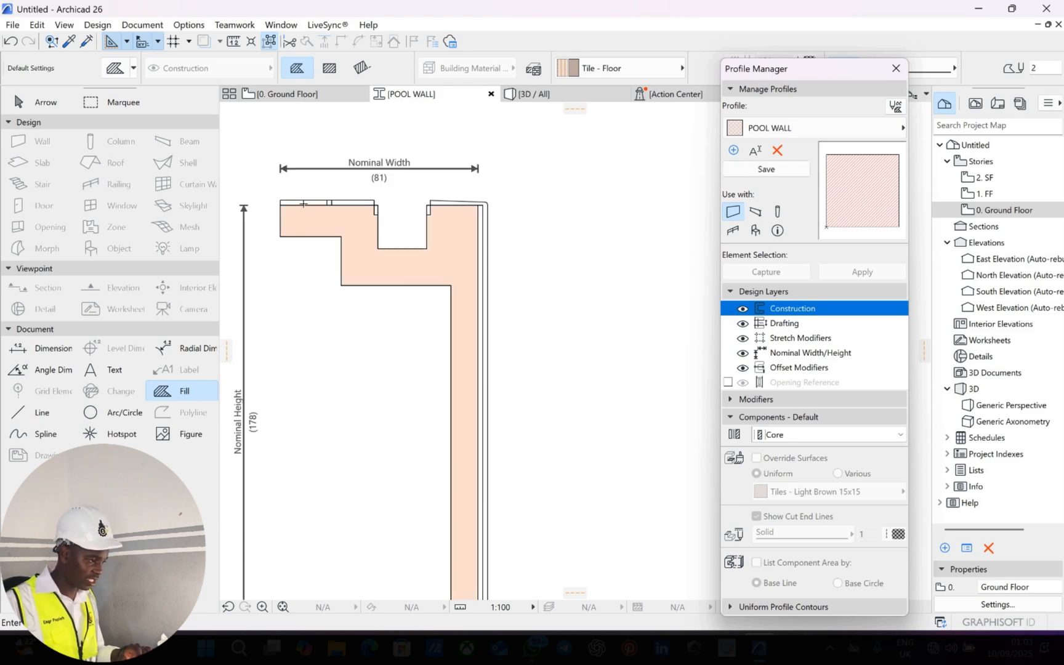
scroll(308, 202, up, 3)
click(439, 204)
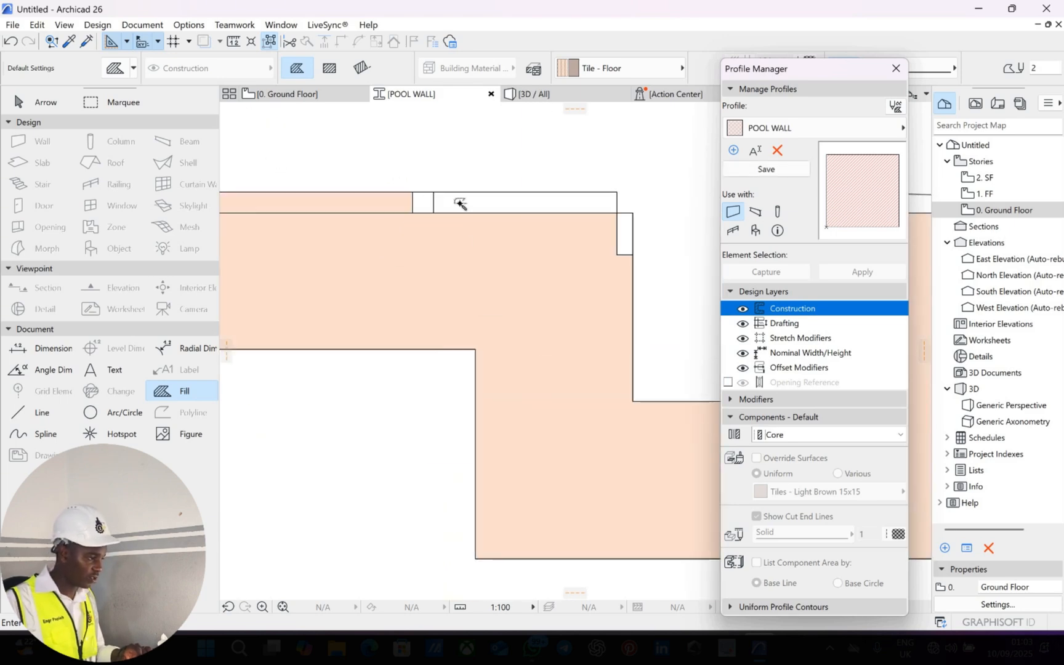
click(534, 203)
scroll(542, 225, down, 3)
middle_drag(567, 234, 452, 236)
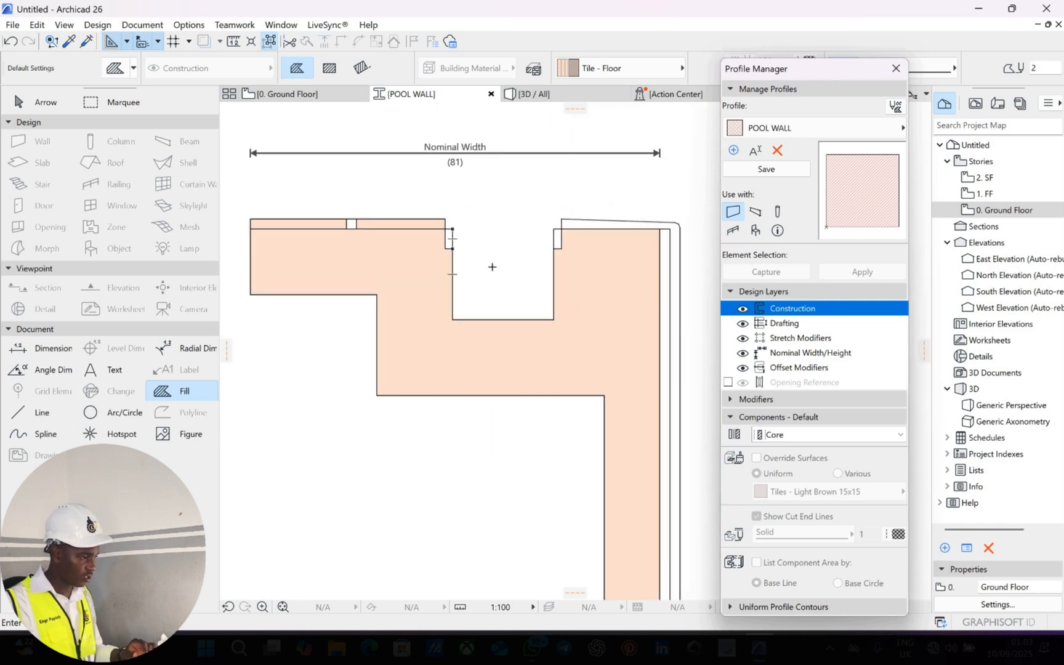
scroll(493, 256, up, 2)
key(Escape)
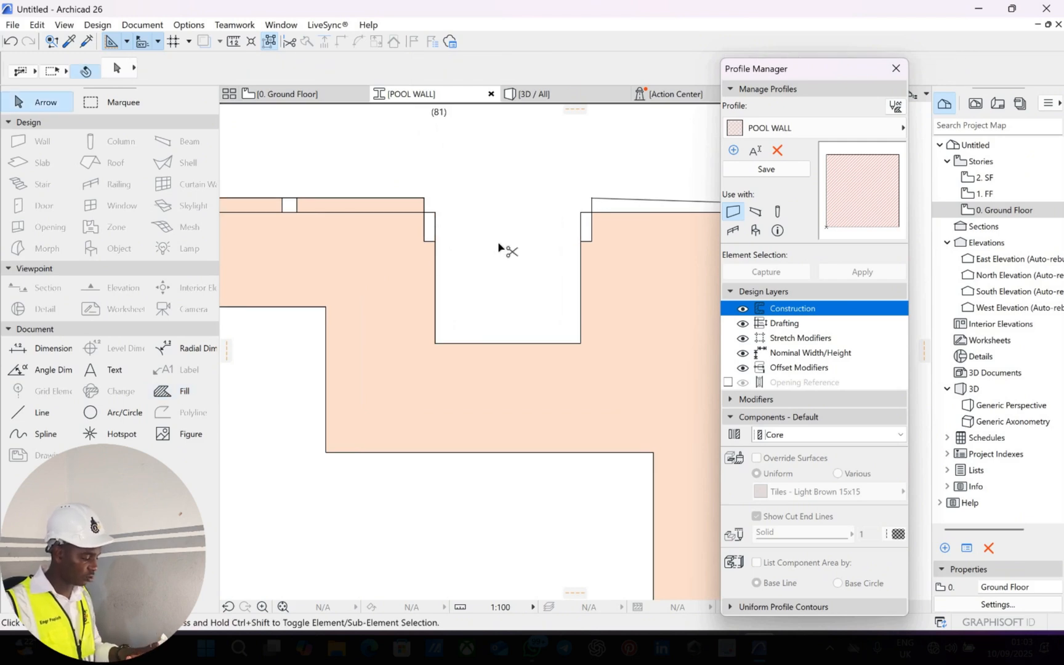
Dismiss the save profile changes prompt and select all profile elements.
key(ctrl+s)
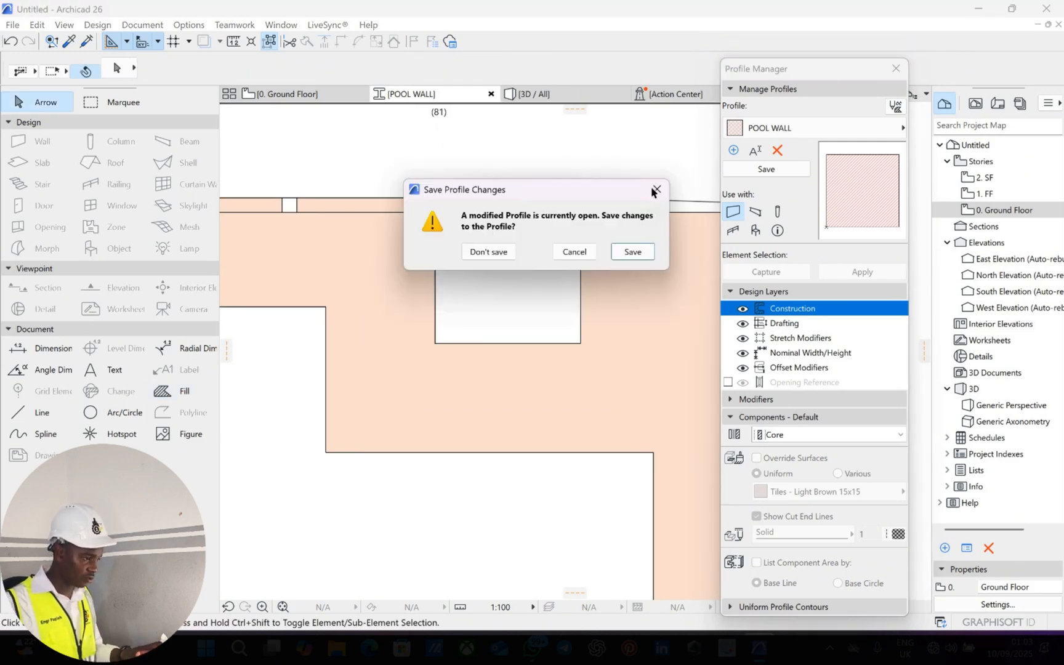
click(654, 190)
key(ctrl+a)
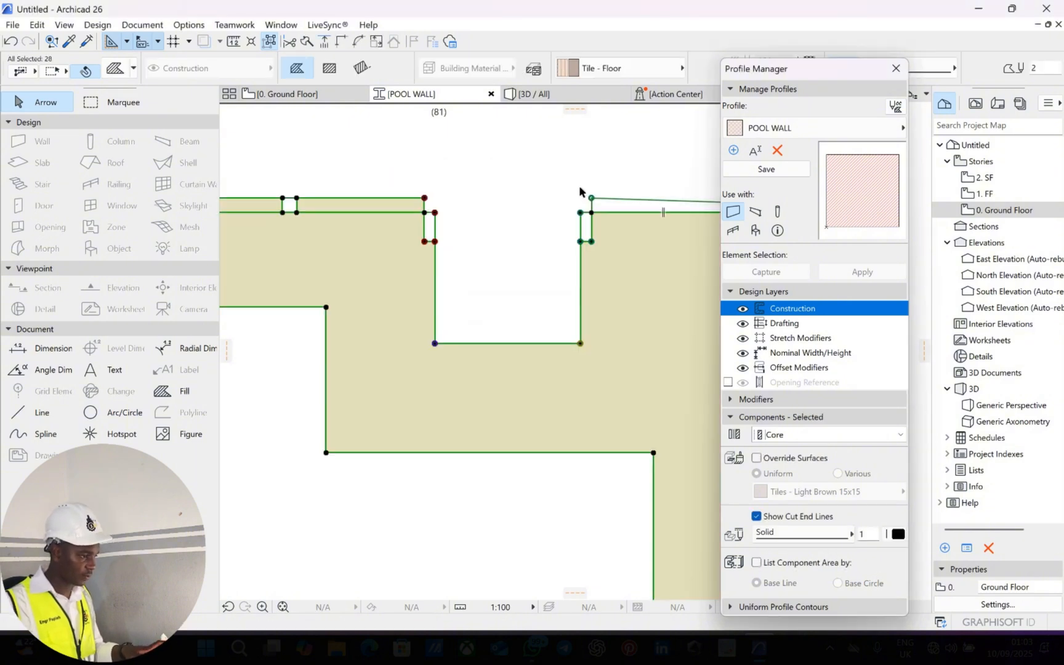
Undo the Tile - Floor fills and trim the stray vertical line at the top corner.
click(584, 179)
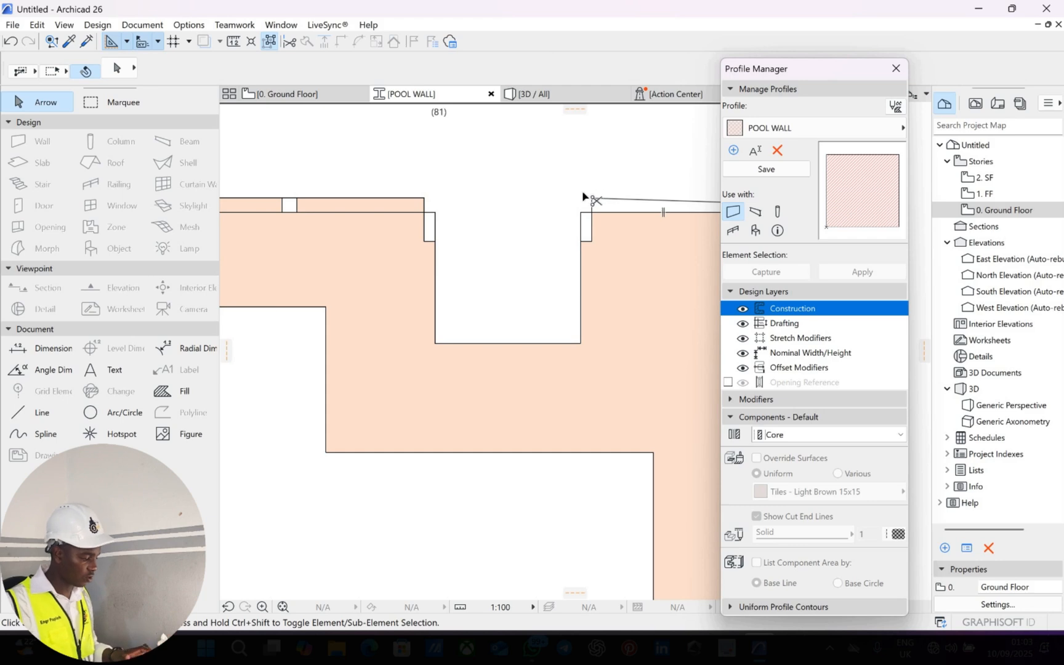
key(ctrl+z)
key(ctrl+z)
key(ctrl+z)
scroll(487, 234, up, 3)
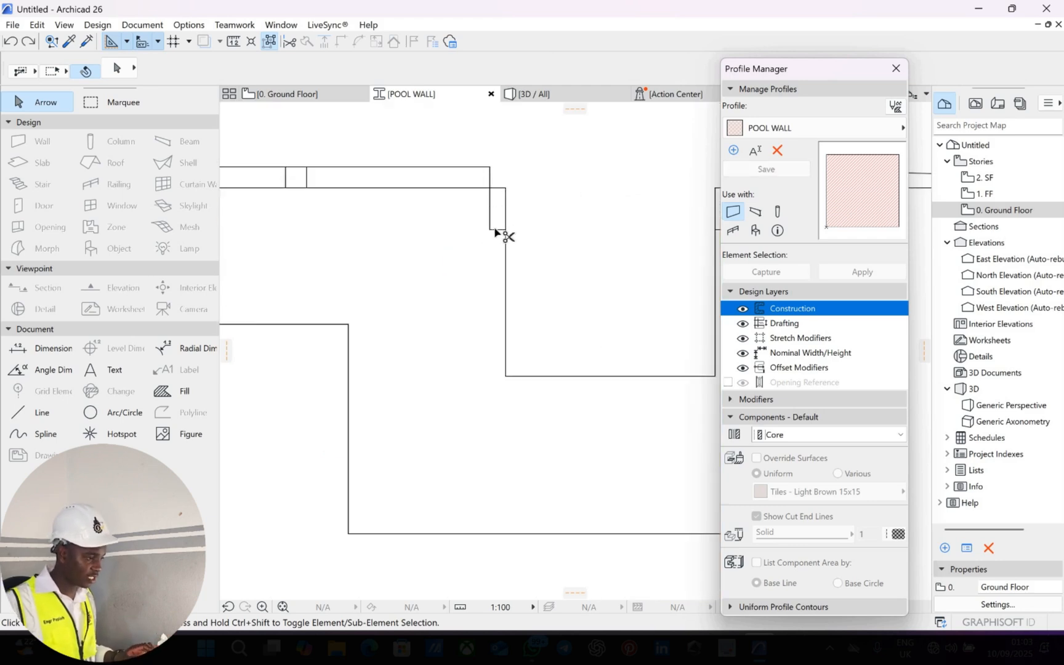
ctrl+click(491, 223)
middle_drag(714, 231, 589, 245)
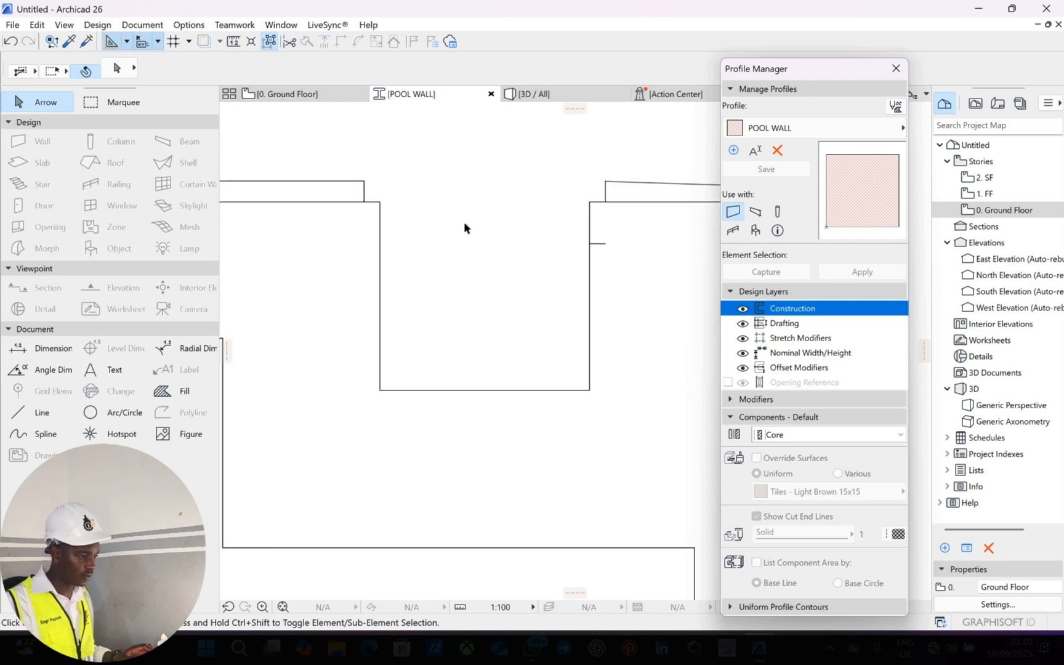
scroll(456, 233, down, 3)
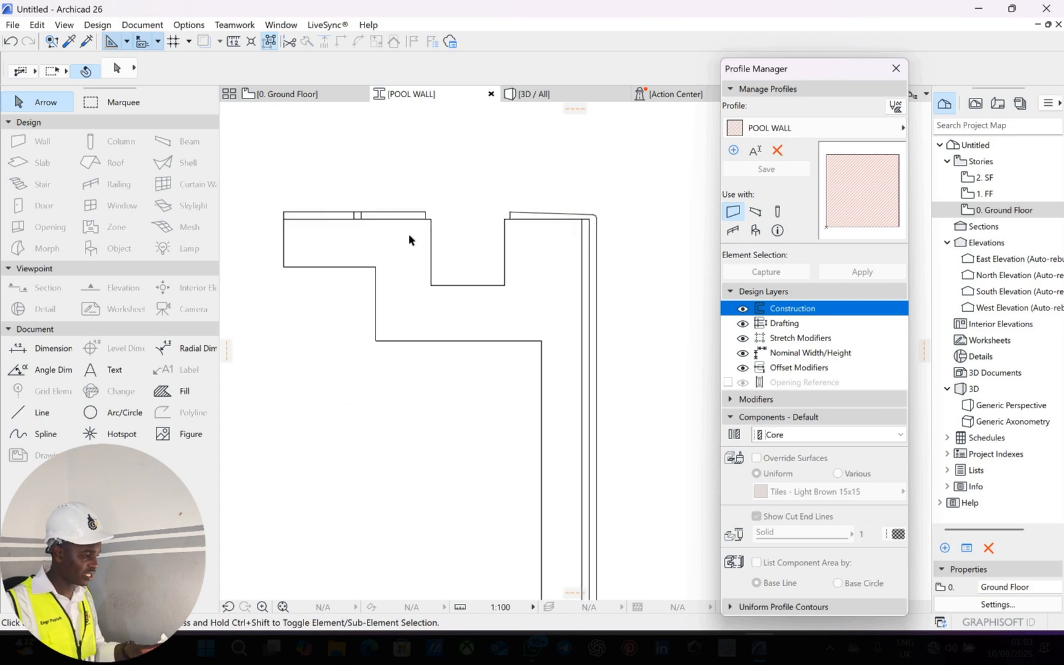
middle_drag(409, 235, 435, 214)
Refill the profile's main body and left top strip with Tile - Floor.
click(180, 391)
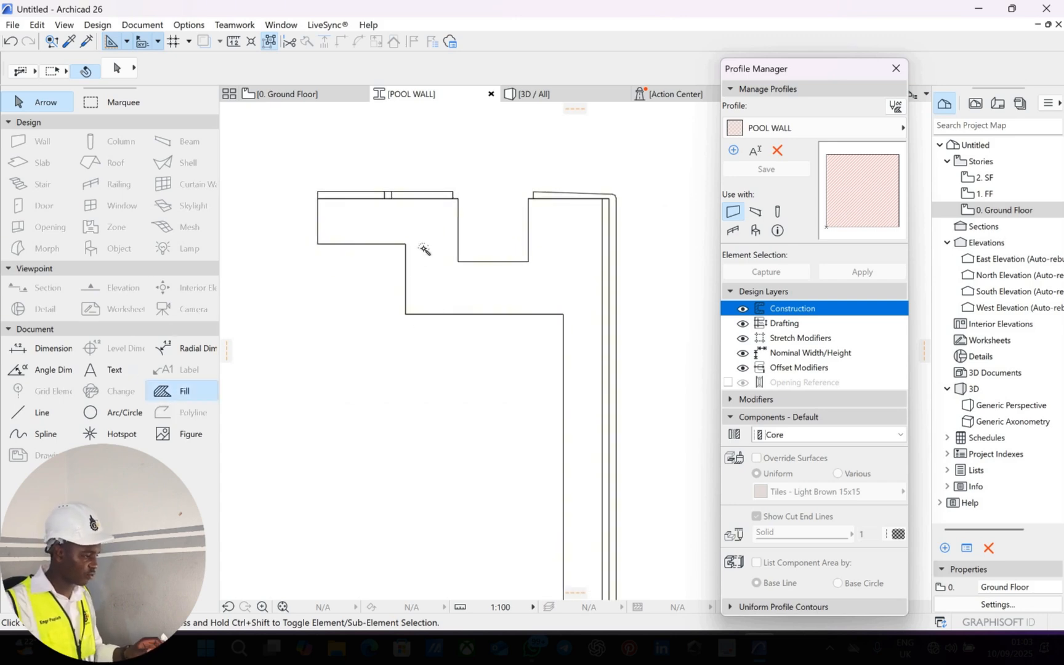
click(355, 192)
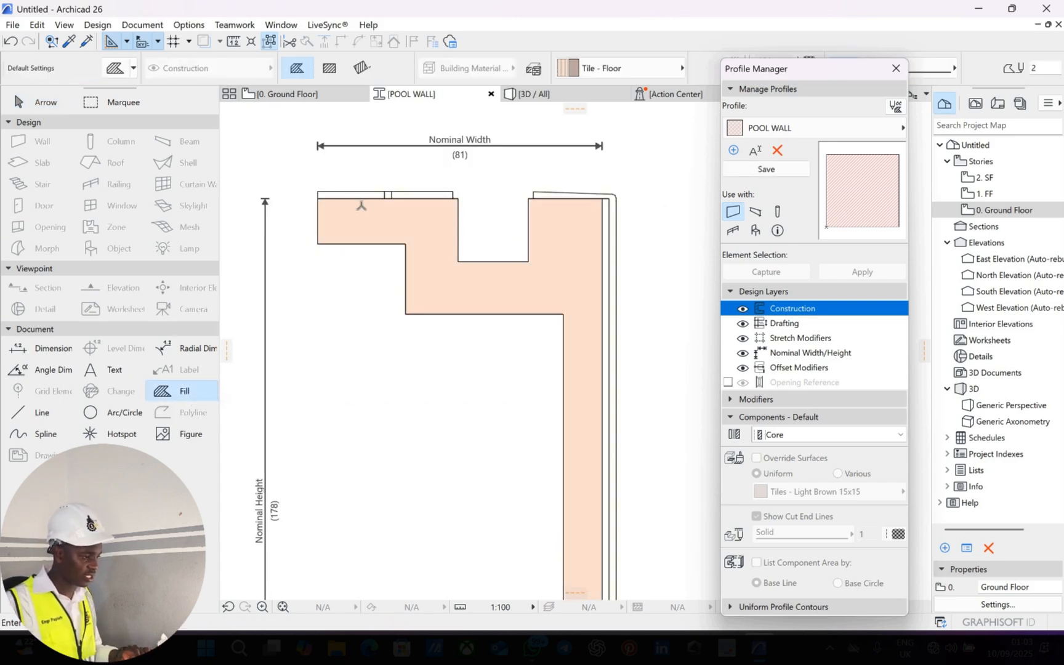
scroll(362, 205, up, 5)
click(507, 213)
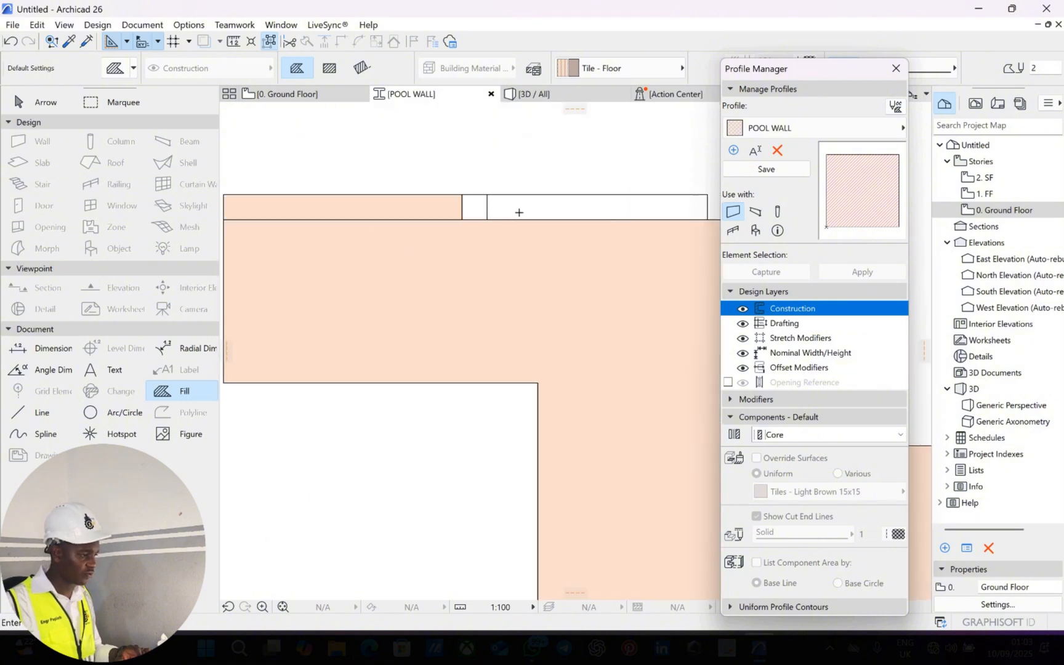
scroll(585, 222, down, 2)
scroll(581, 216, up, 3)
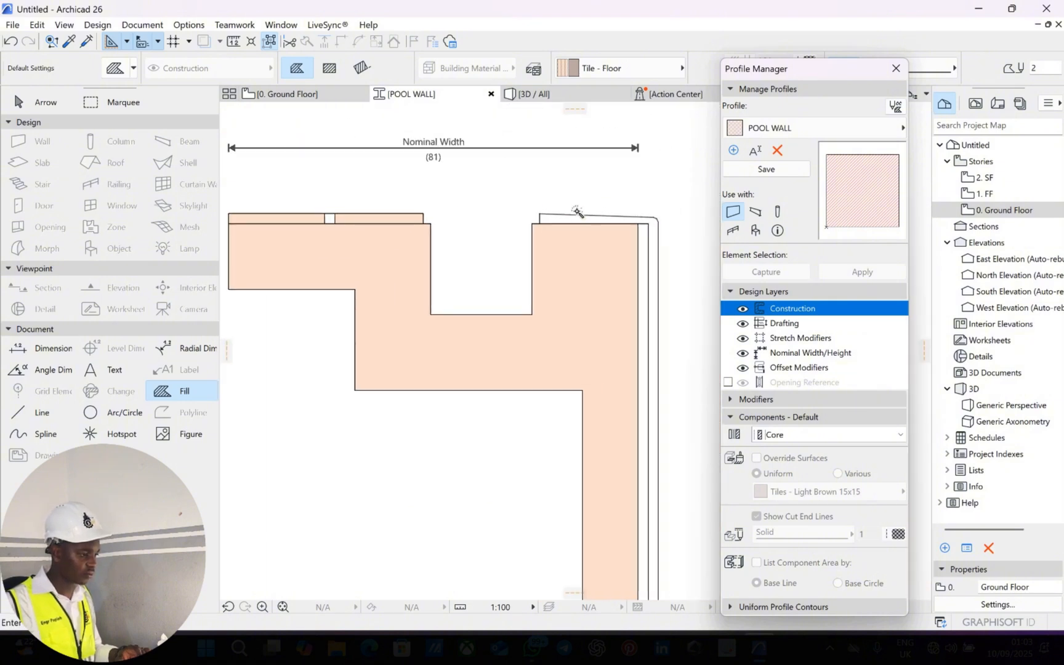
scroll(591, 246, down, 4)
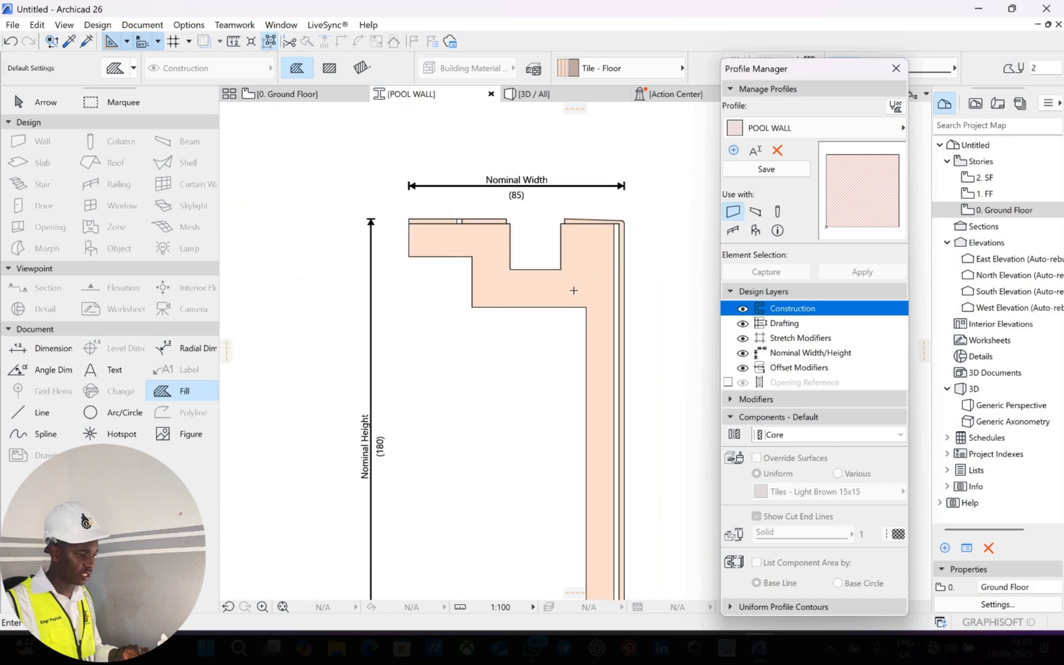
scroll(545, 280, up, 5)
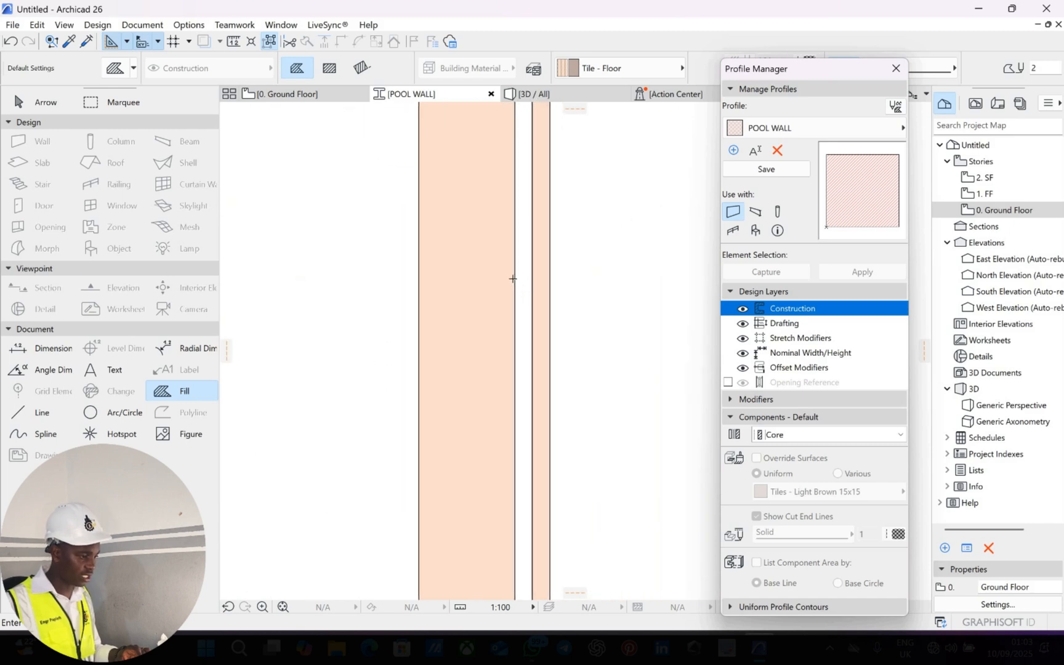
scroll(512, 276, down, 5)
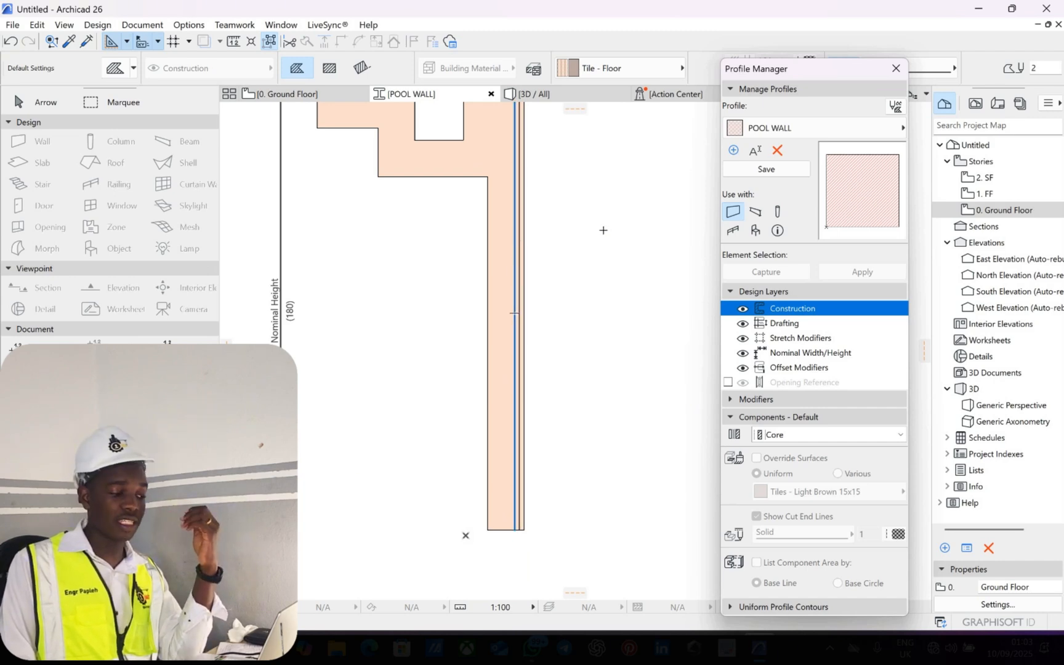
middle_drag(589, 247, 592, 296)
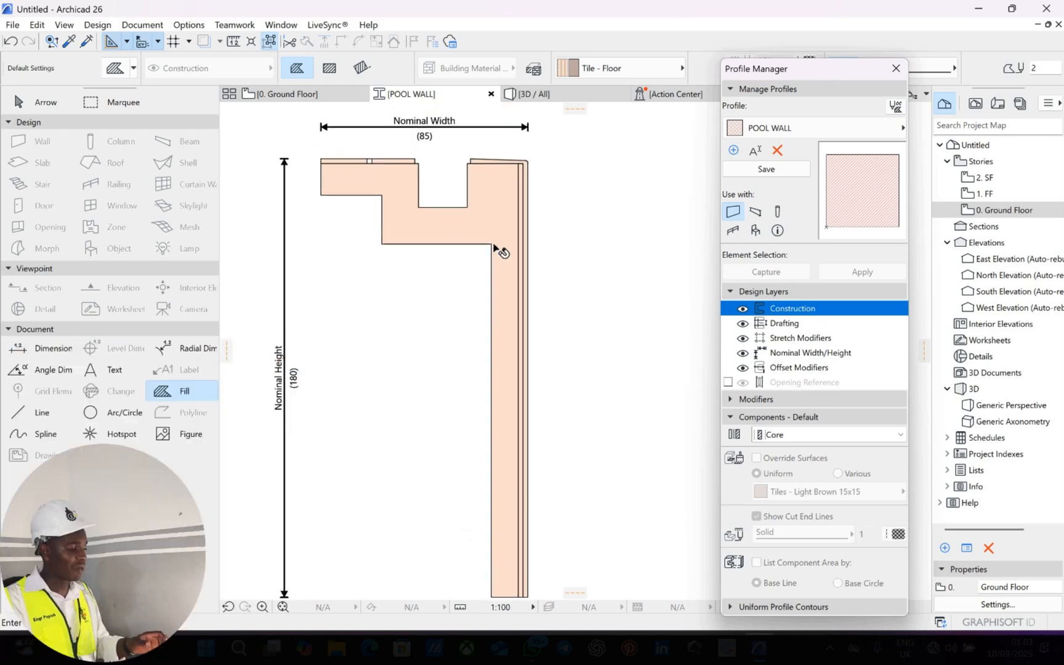
Select the profile's main body and right edge strip, then clear the selection.
key(Escape)
scroll(507, 213, up, 2)
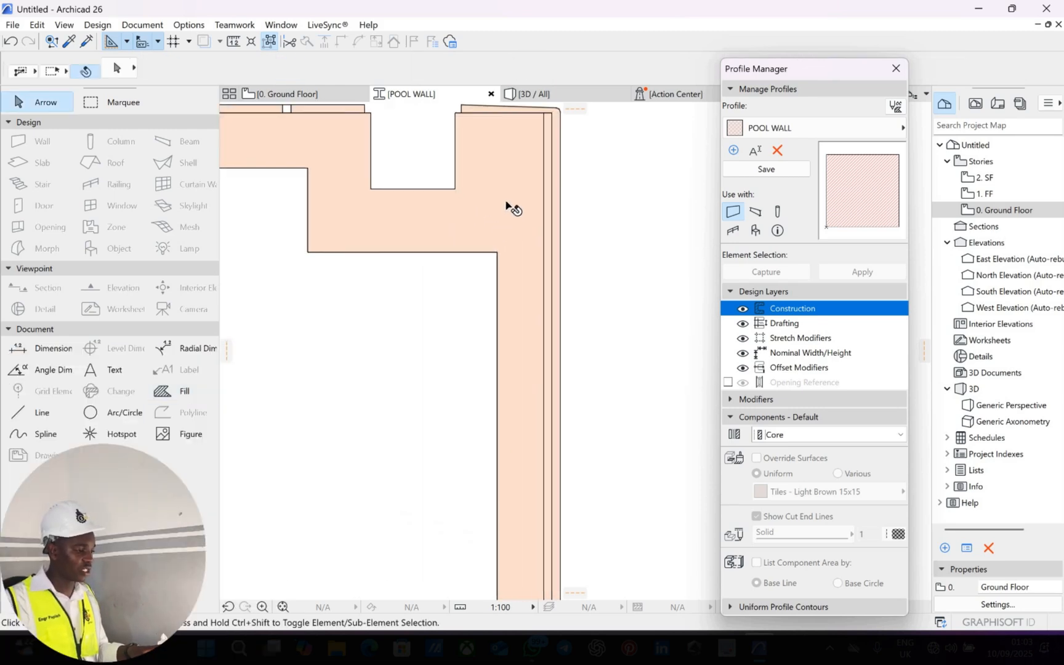
click(506, 197)
scroll(523, 191, down, 3)
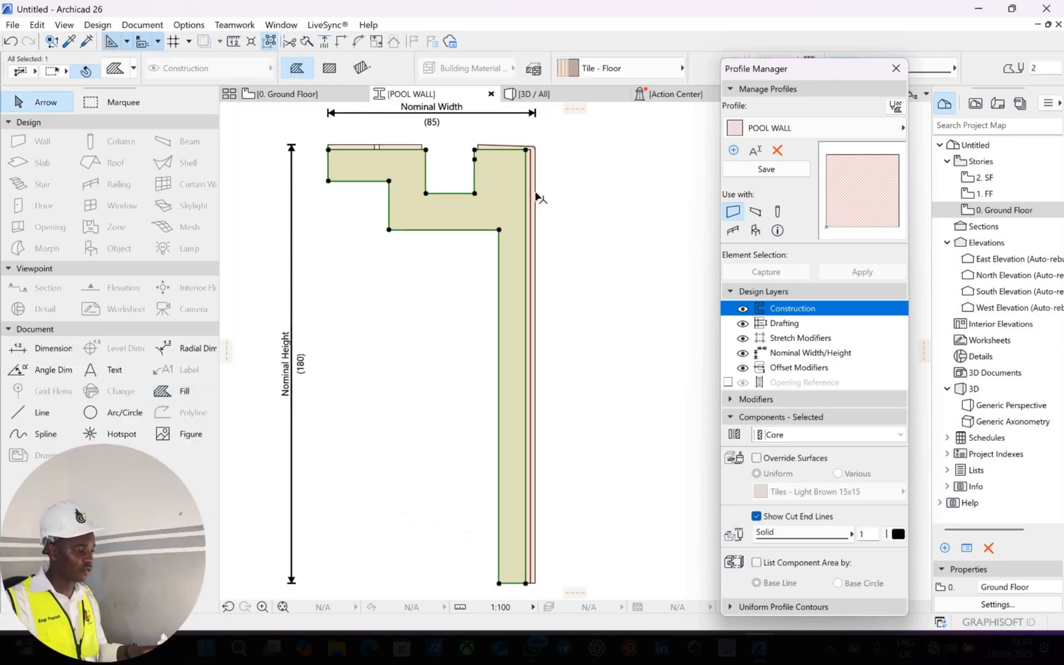
scroll(539, 197, up, 5)
click(542, 209)
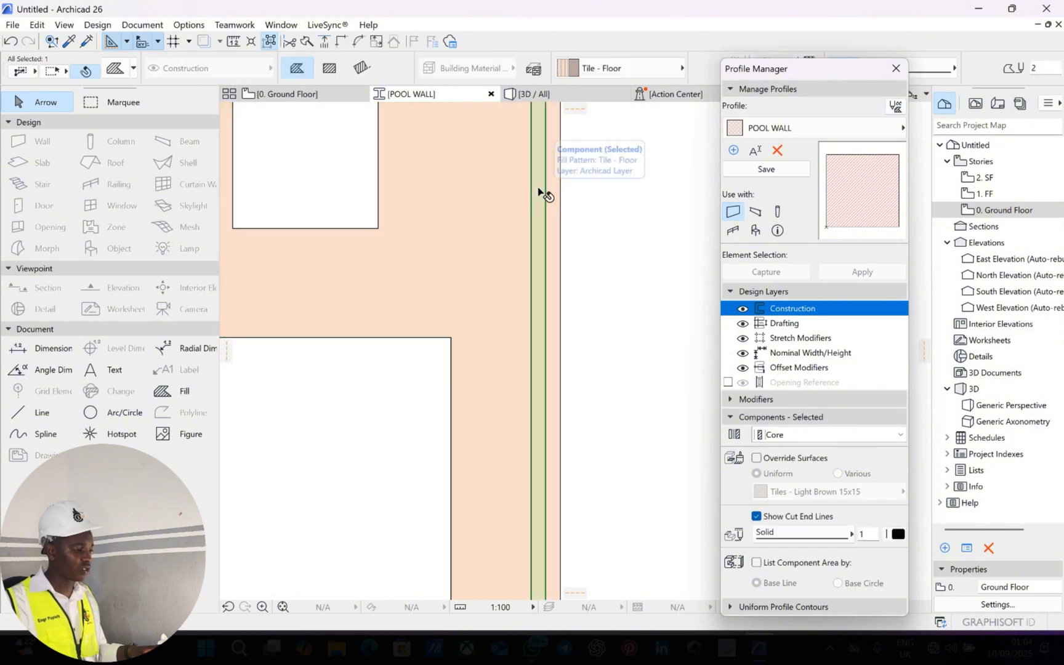
scroll(517, 197, down, 2)
scroll(486, 194, up, 4)
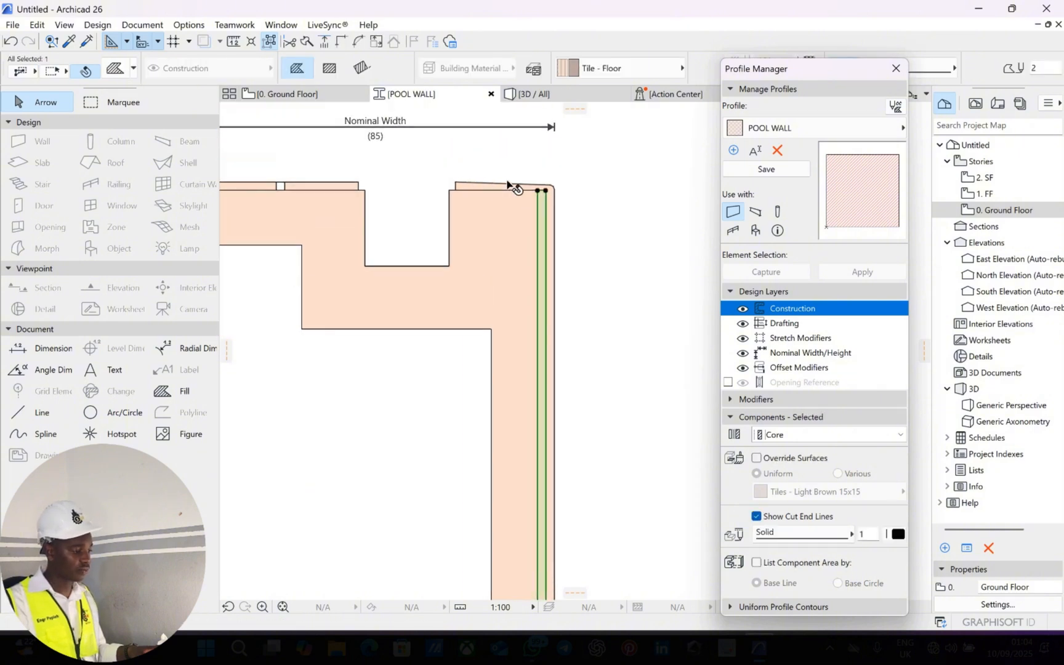
key(Escape)
Select the two top tile strips and expand the profile's Modifiers list.
click(386, 198)
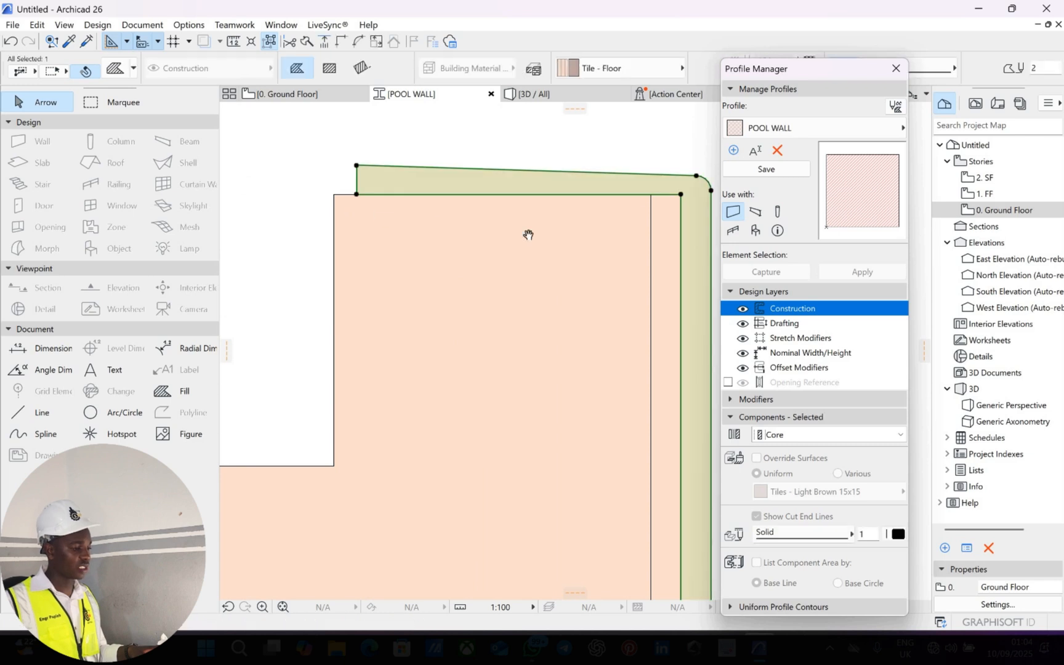
scroll(389, 199, down, 3)
scroll(394, 204, up, 5)
scroll(394, 207, up, 2)
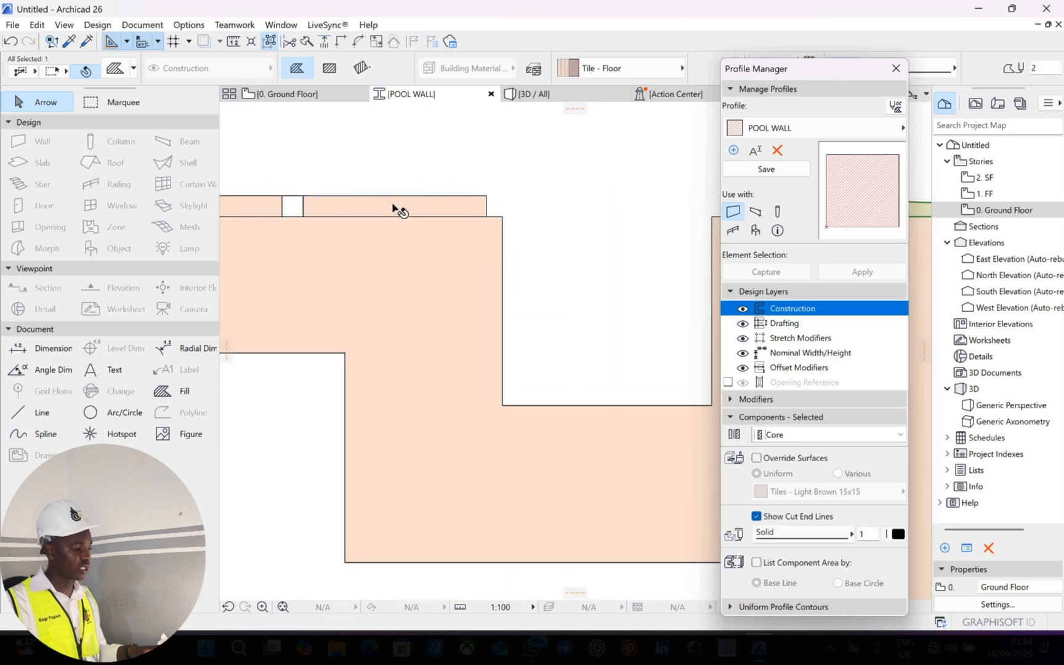
scroll(329, 209, down, 2)
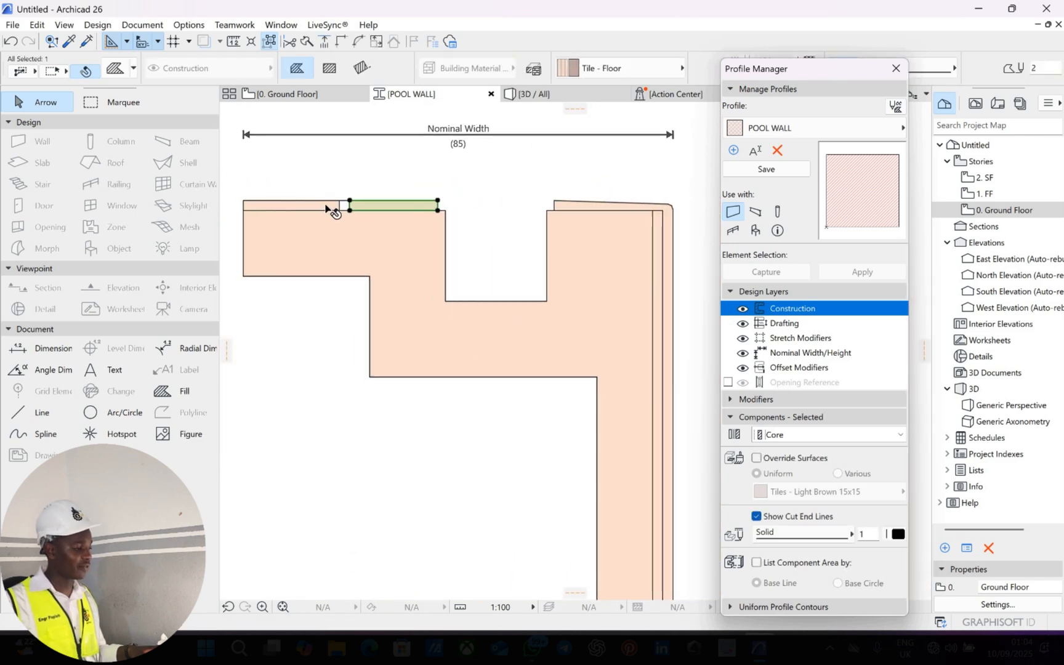
scroll(397, 237, up, 5)
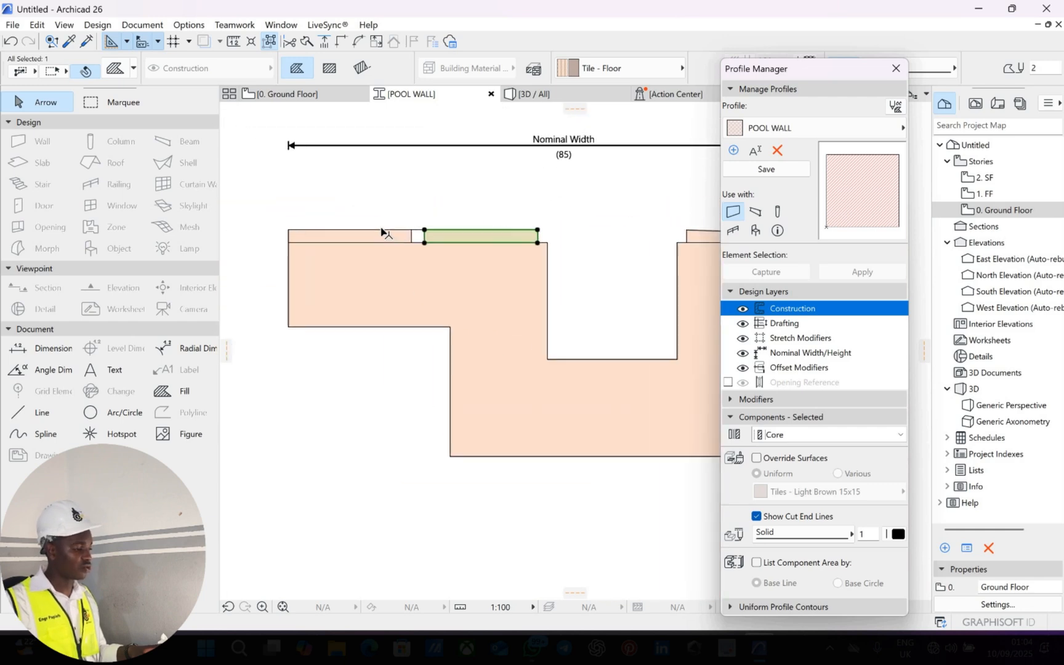
scroll(394, 237, up, 1)
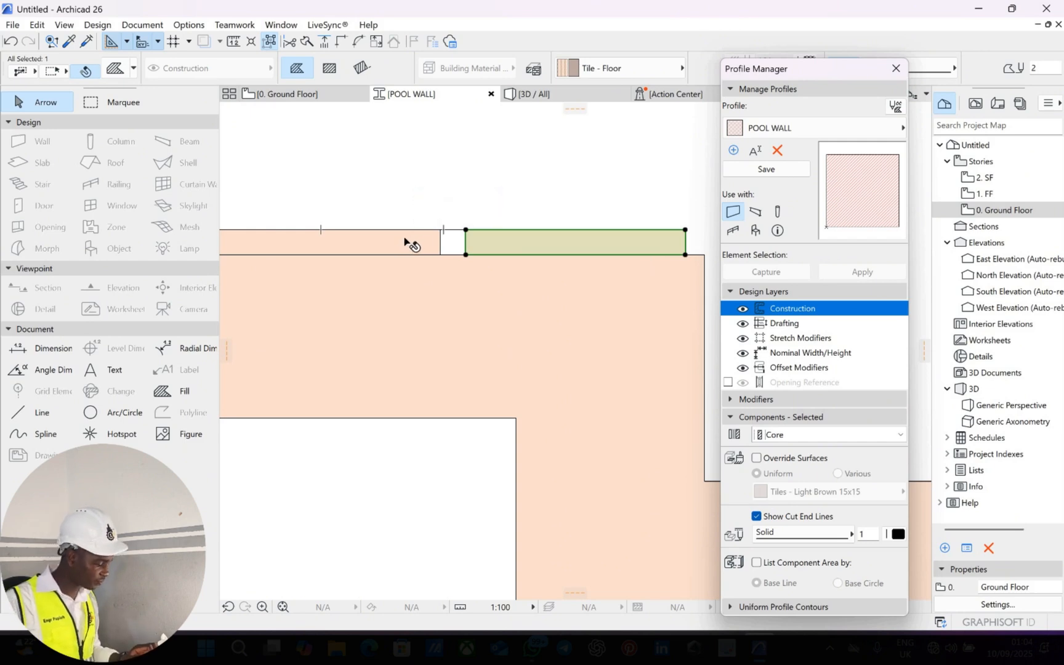
shift+click(410, 241)
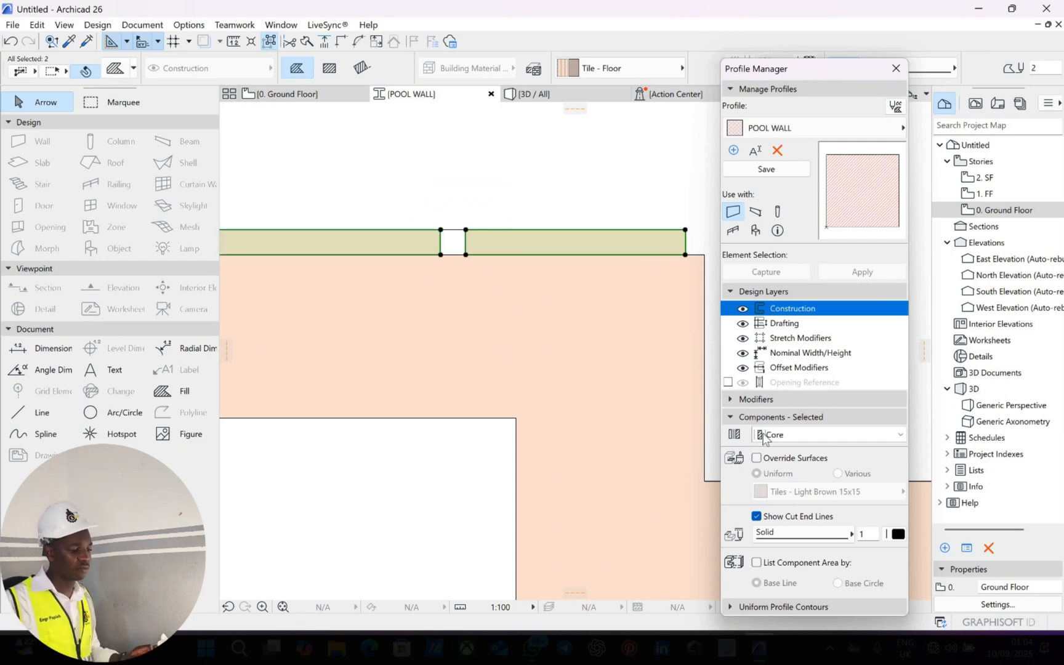
click(752, 400)
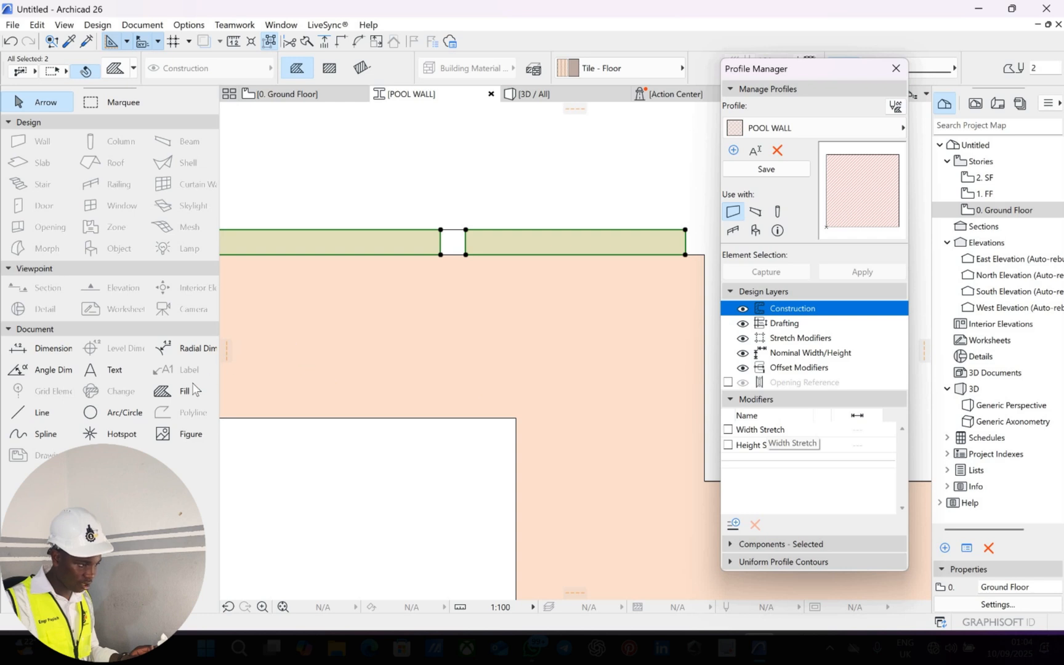
Override the two top strips' surfaces with Tiles - White Matte 15x15.
click(184, 394)
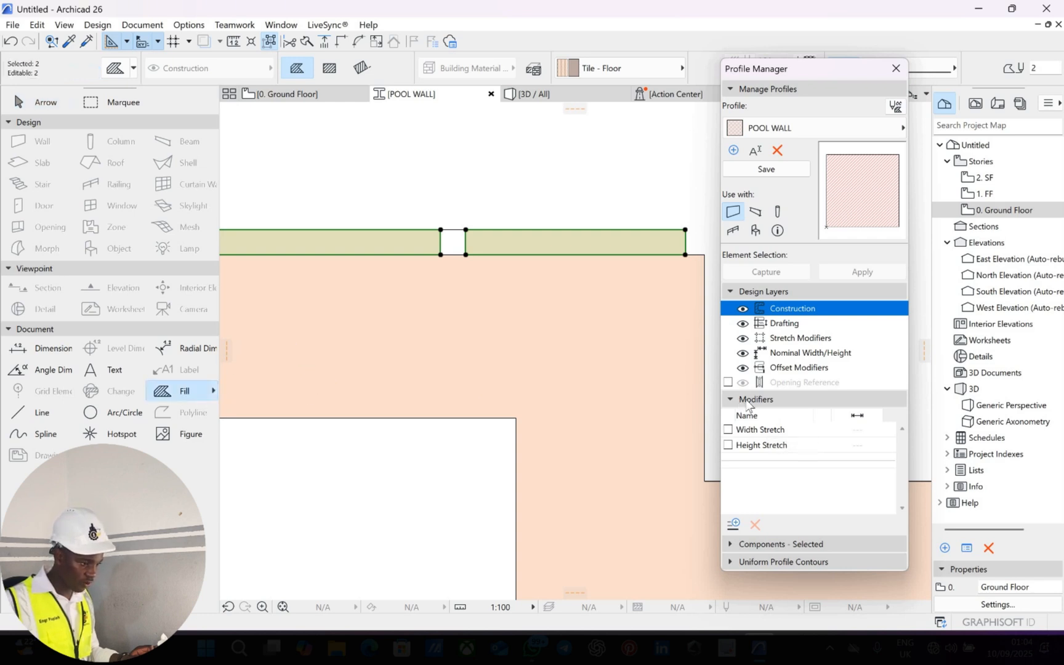
click(757, 400)
click(761, 417)
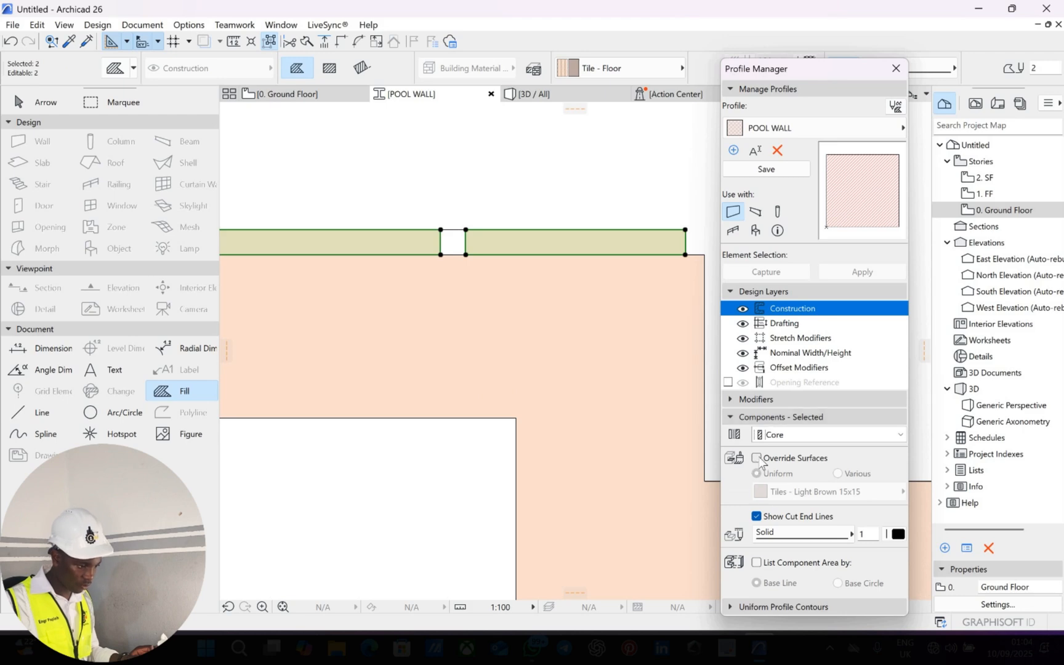
click(756, 458)
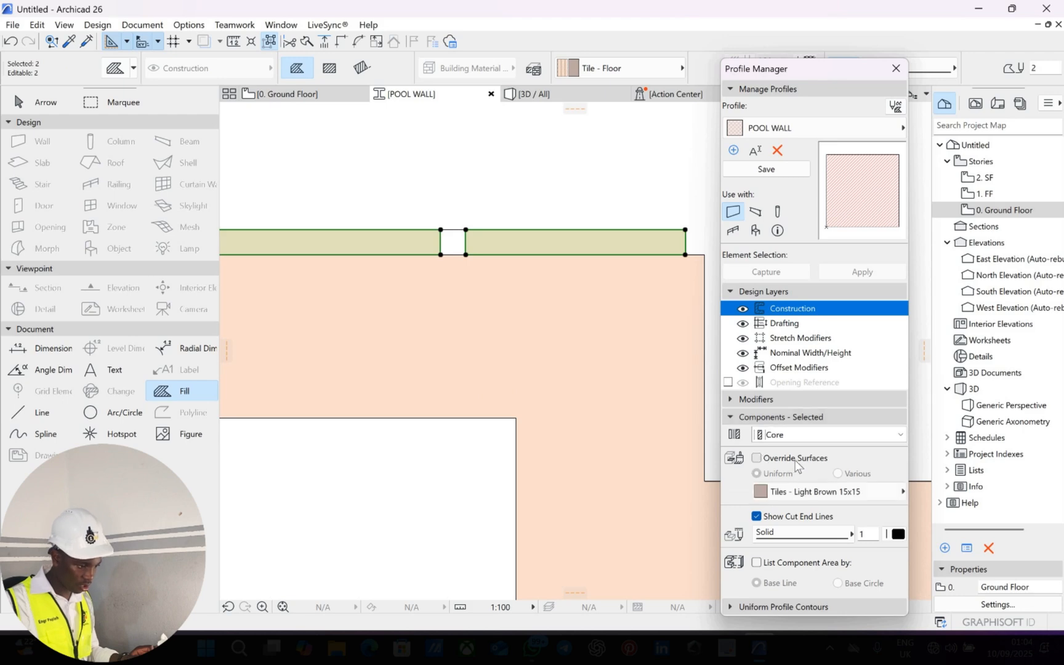
click(846, 492)
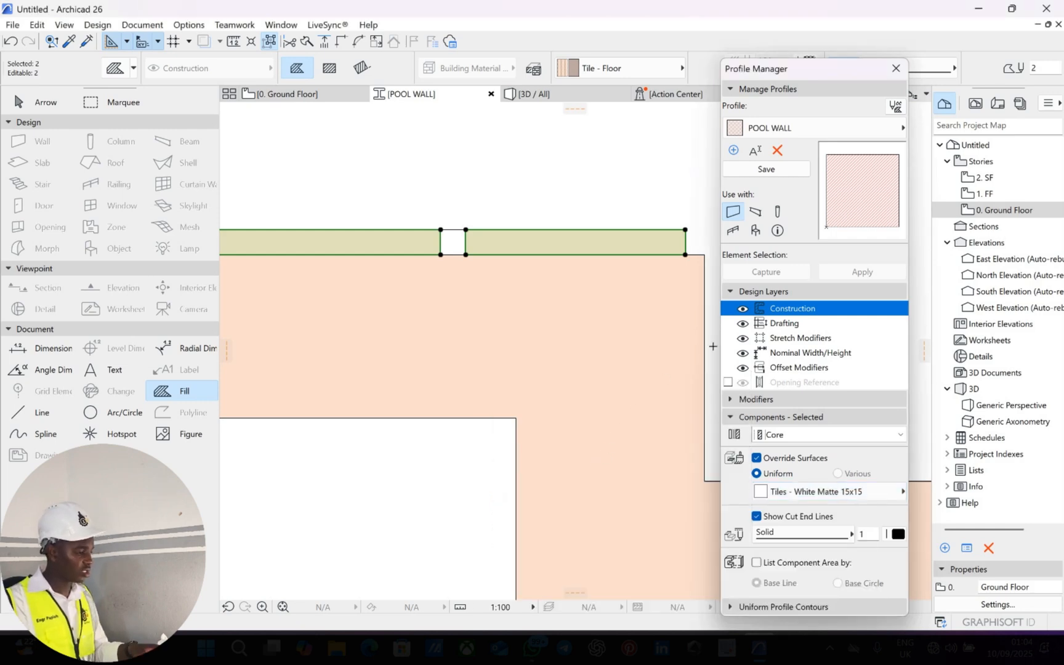
Select the POOL WALL main body fill and add the narrow inner strip to the selection.
key(Escape)
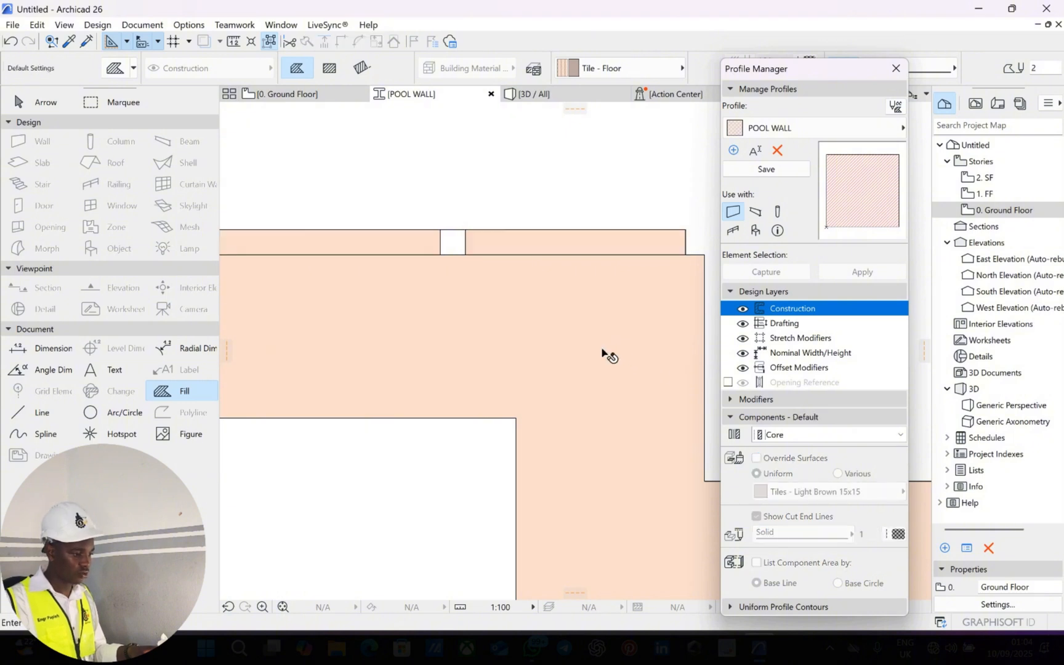
key(Escape)
click(614, 360)
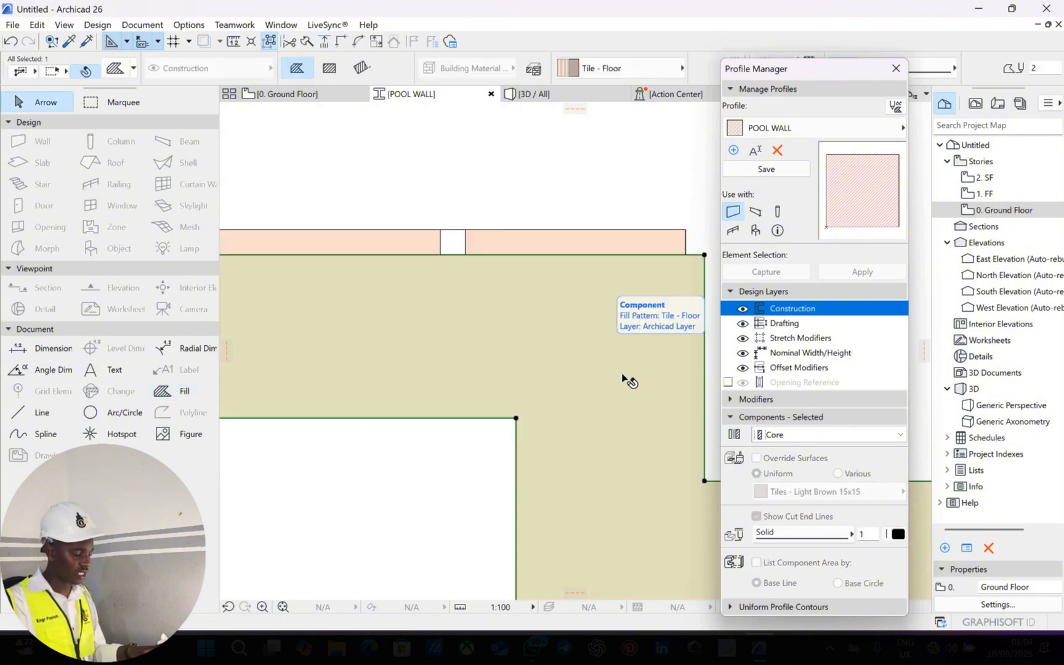
scroll(621, 371, down, 2)
middle_drag(575, 365, 461, 330)
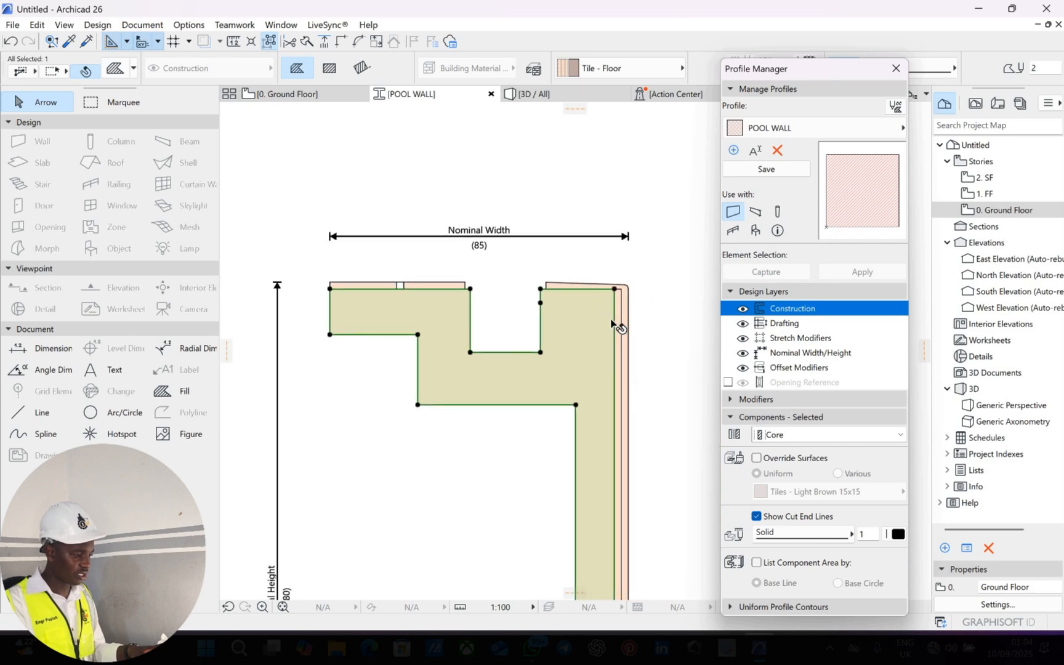
scroll(618, 328, up, 2)
scroll(629, 327, up, 3)
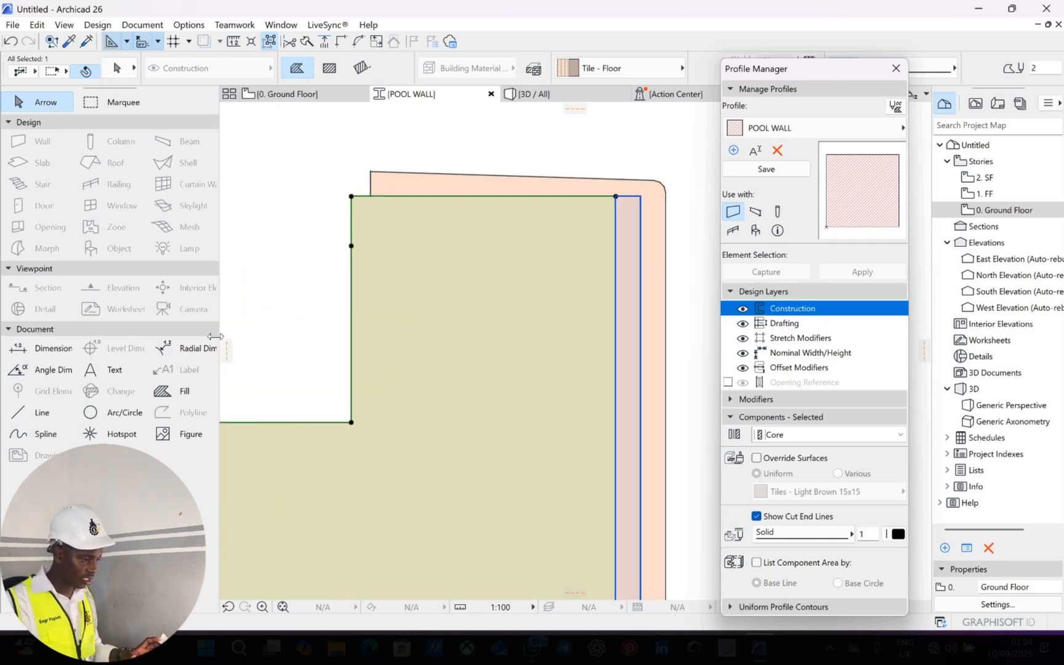
shift+click(634, 316)
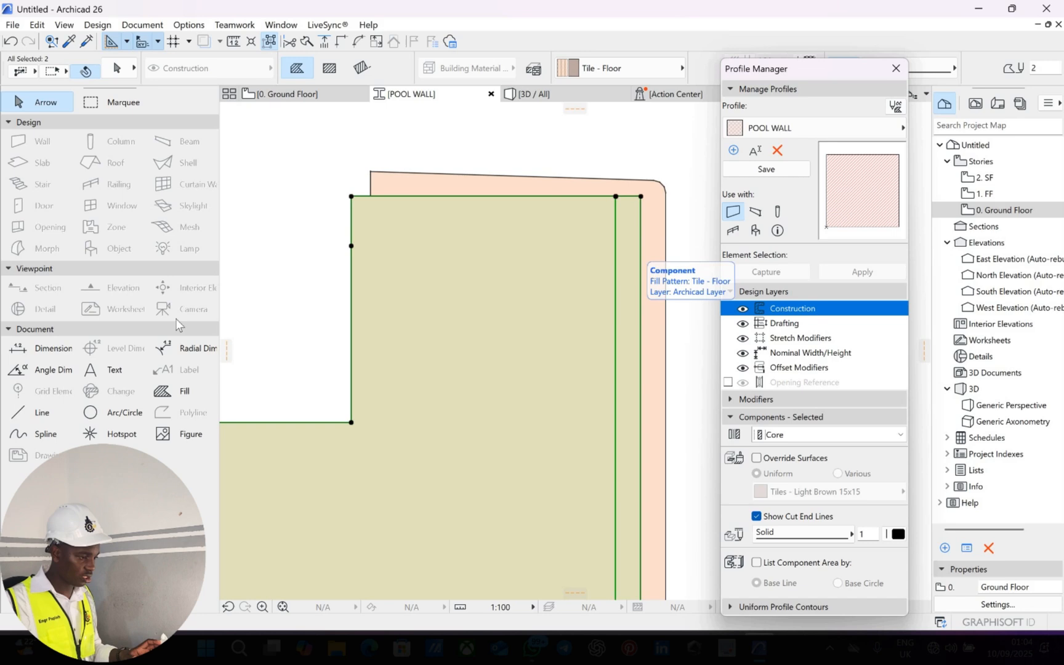
Override both selected fills' surface with Concrete - 04.
click(183, 391)
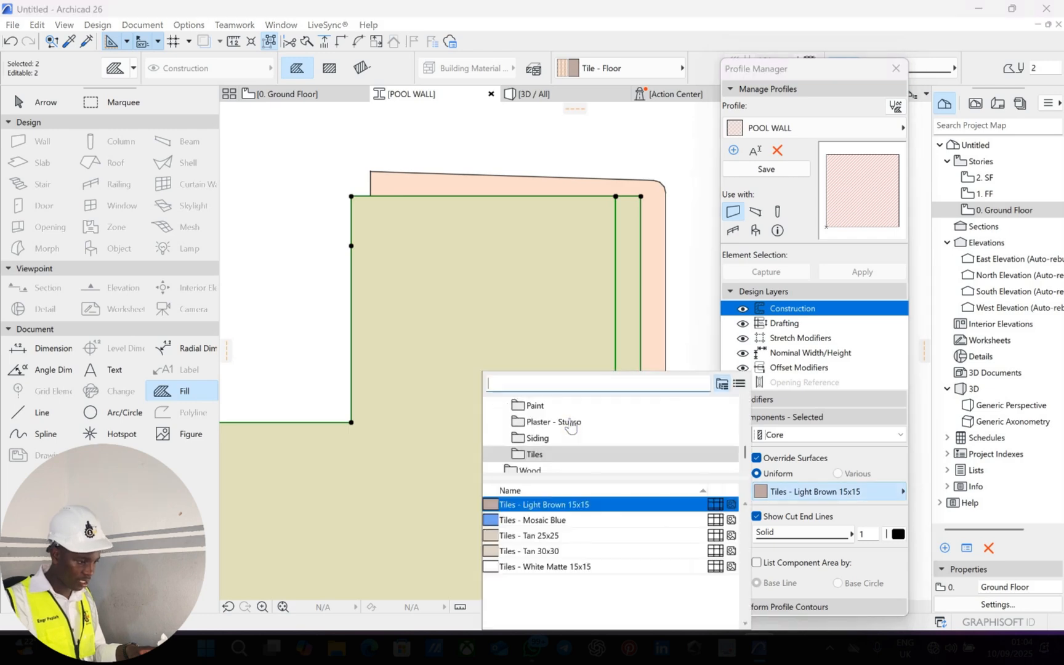
scroll(567, 427, up, 1)
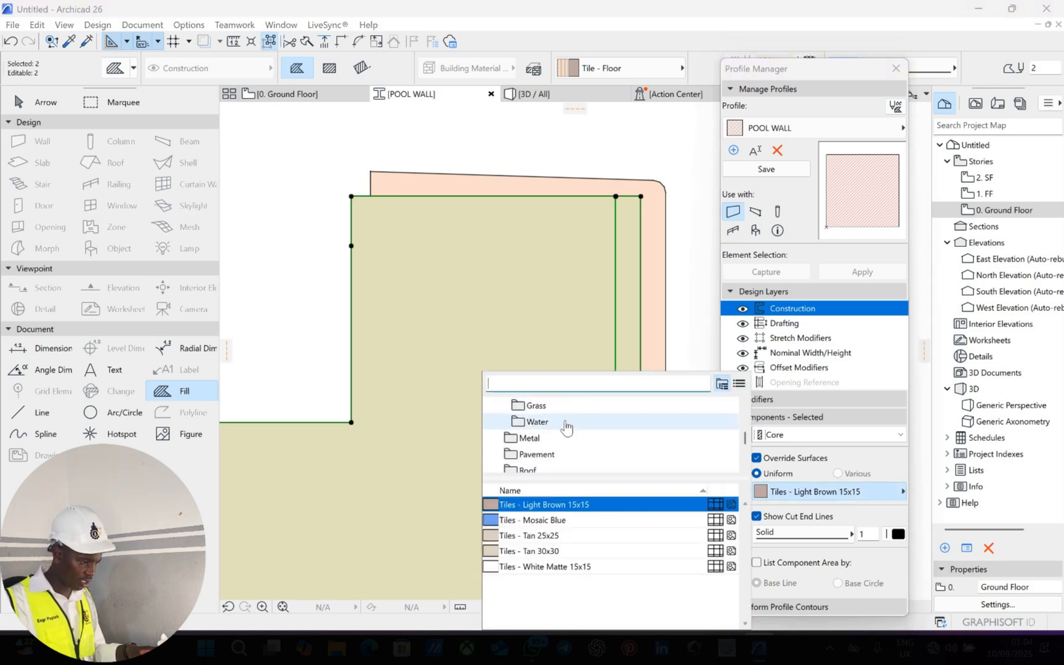
scroll(567, 427, up, 2)
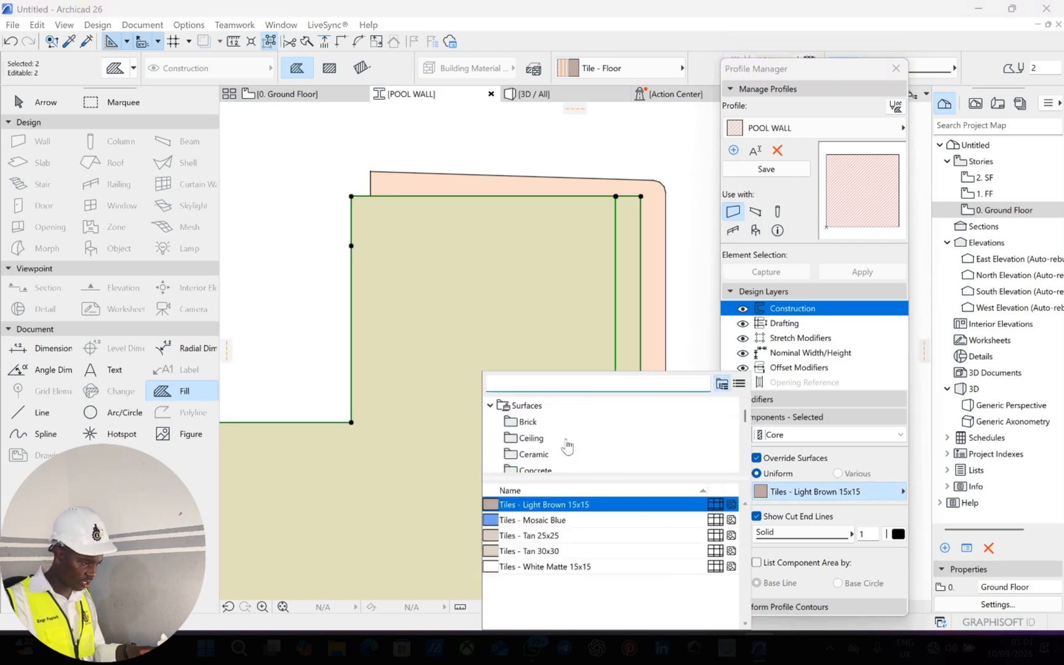
scroll(557, 437, down, 1)
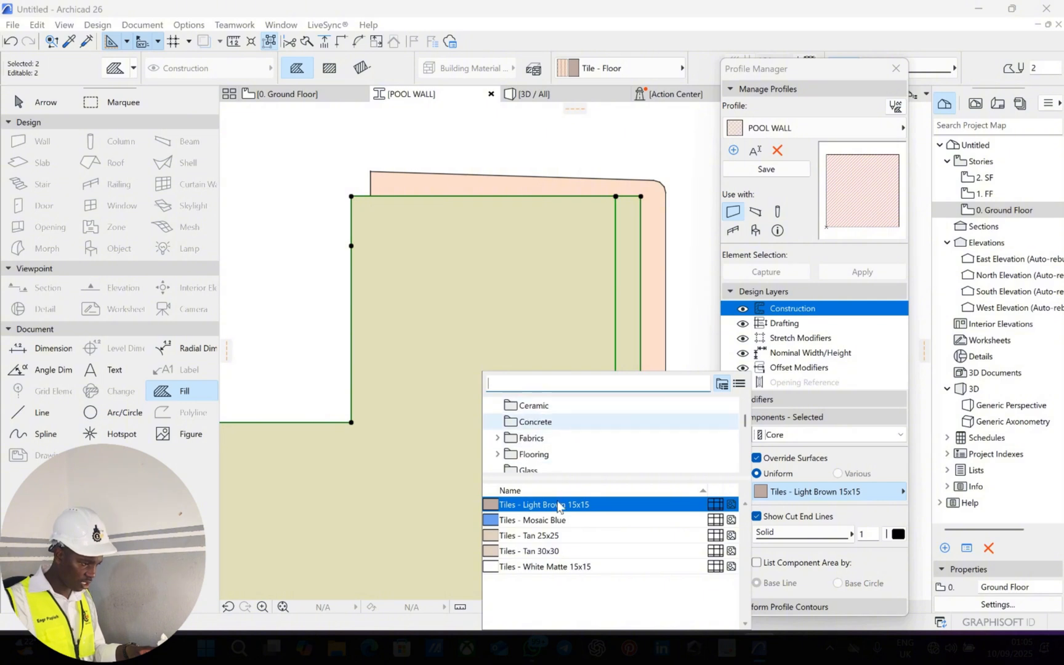
click(535, 421)
click(549, 519)
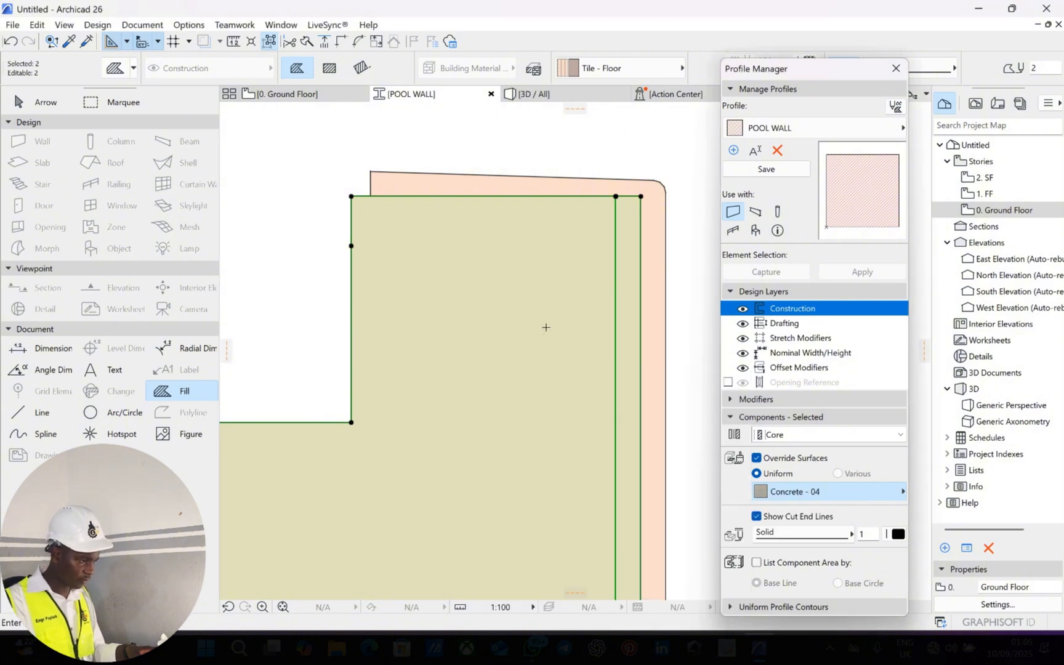
Select the outer L-shaped tile strip and pick its lower-left corner node.
key(Escape)
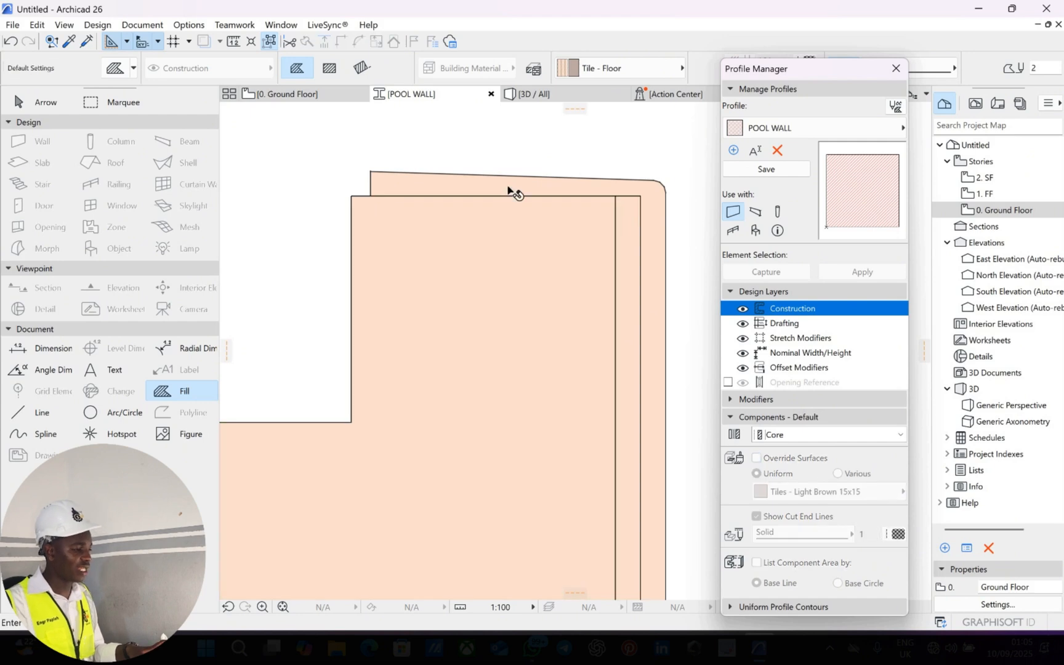
key(Escape)
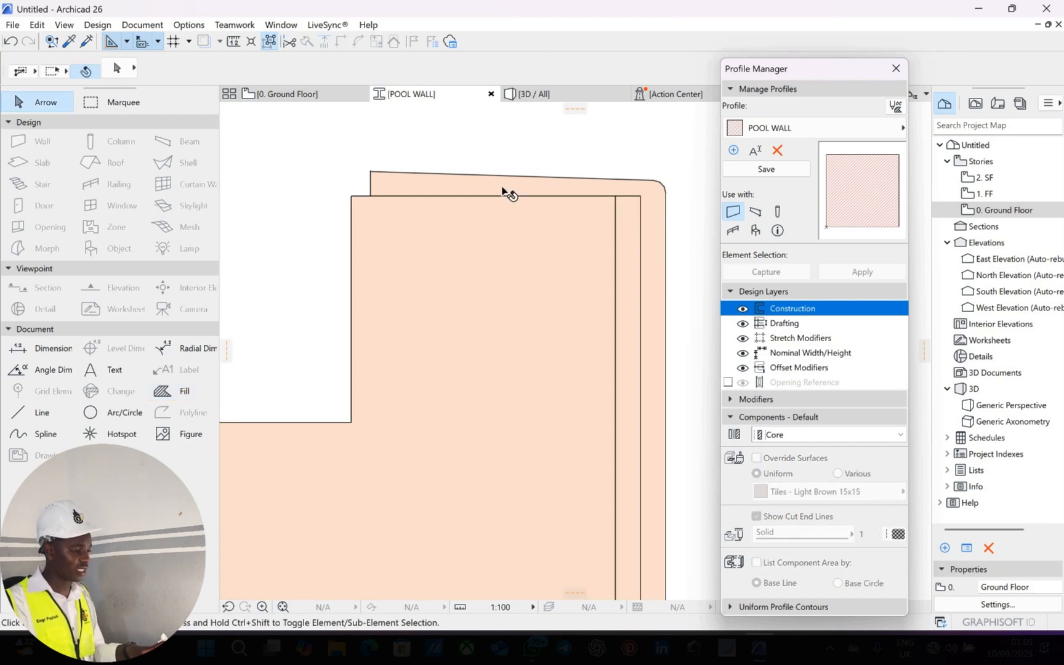
click(506, 192)
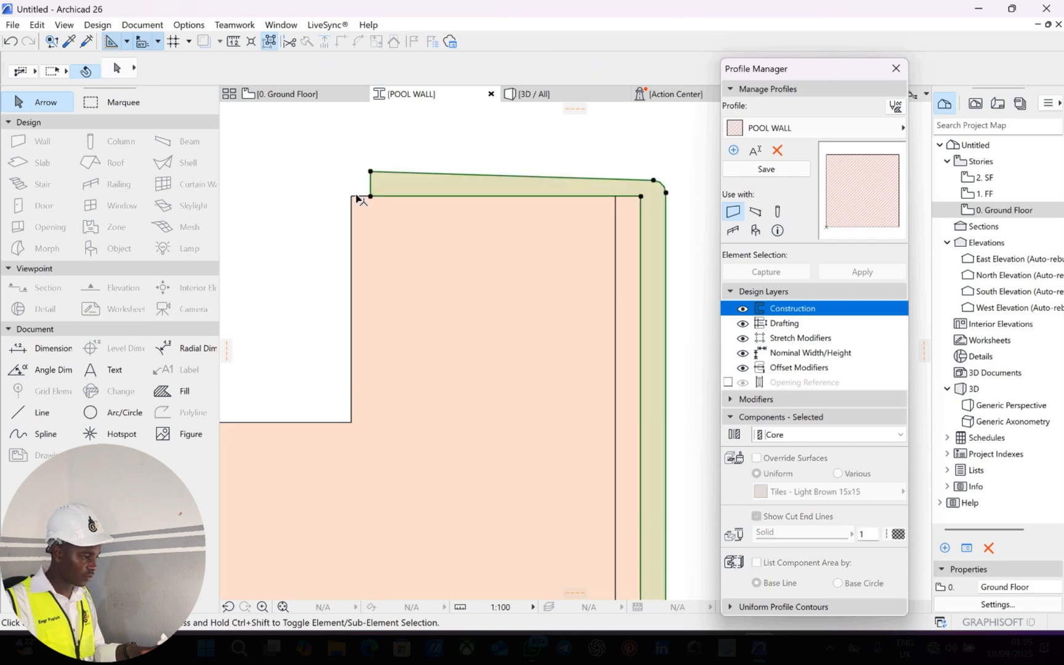
scroll(359, 203, up, 3)
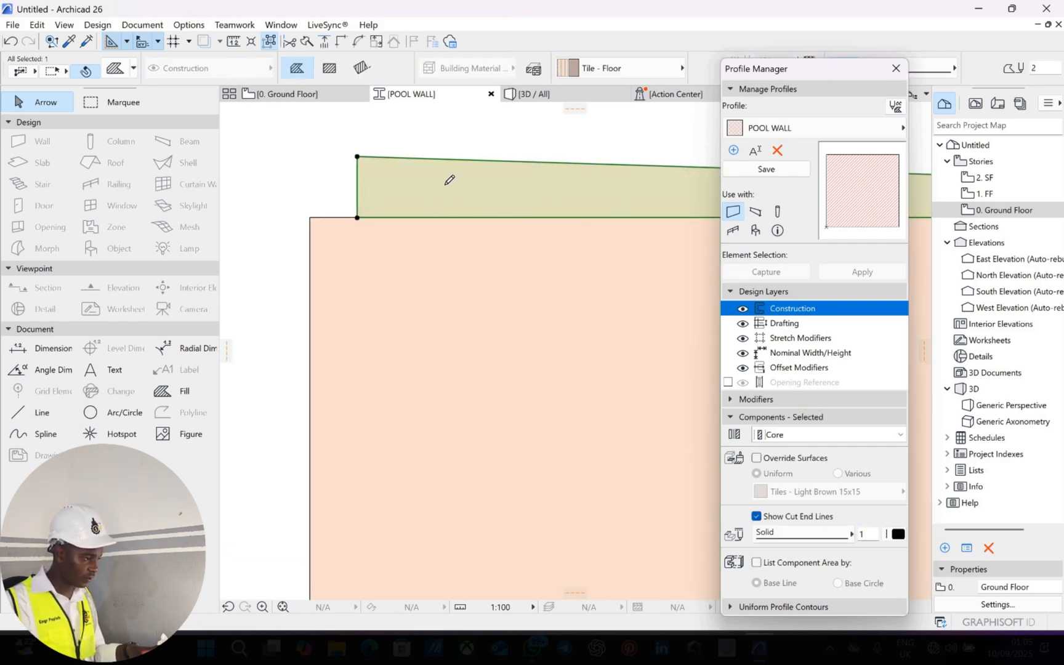
click(357, 218)
Stretch the top strip's corner so it snaps onto the profile's upper-left corner.
middle_drag(411, 172, 507, 200)
scroll(501, 192, down, 3)
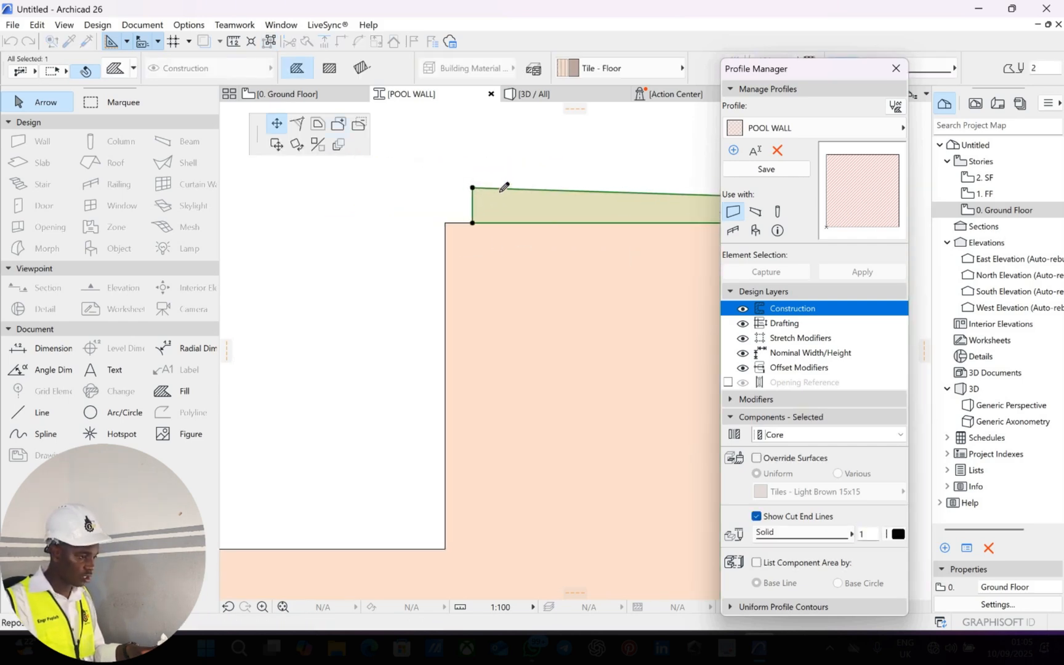
middle_drag(626, 220, 499, 192)
scroll(666, 198, down, 3)
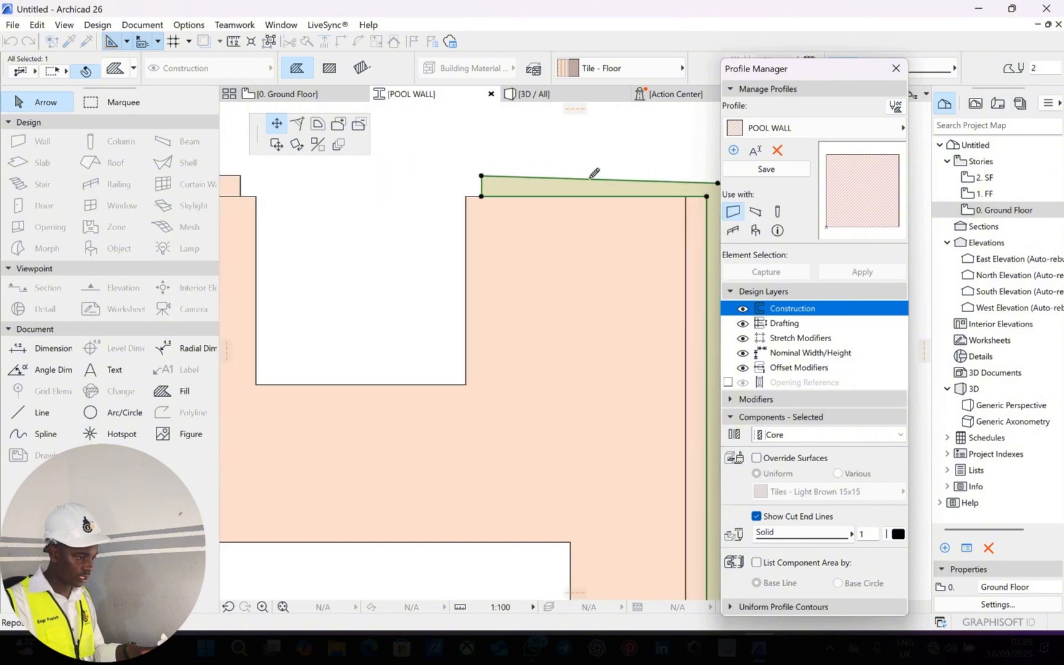
middle_drag(594, 173, 484, 157)
click(370, 159)
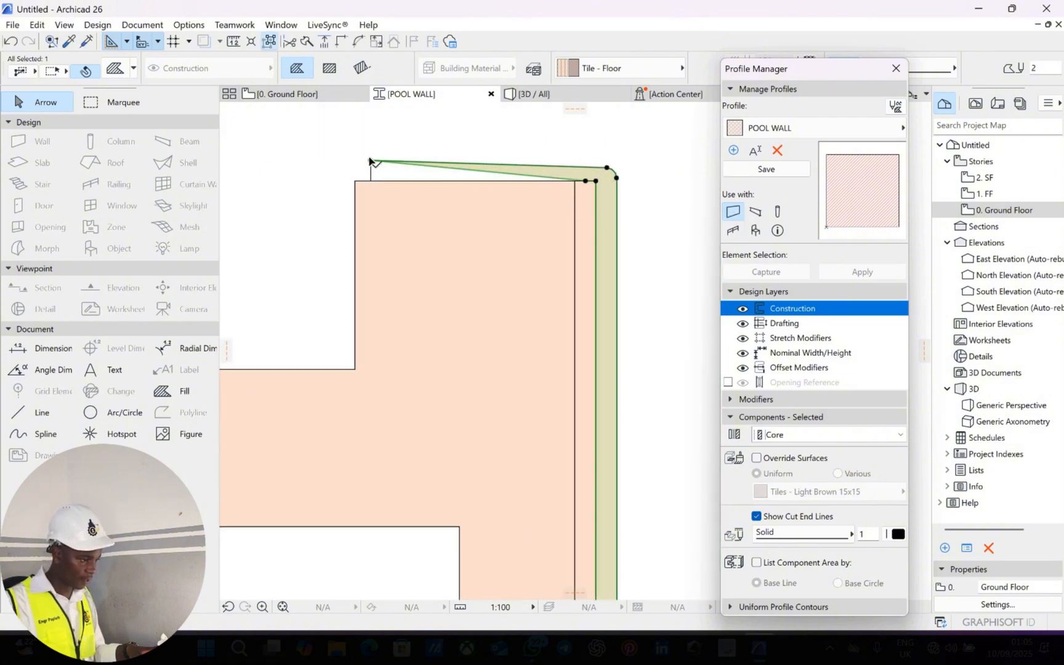
click(582, 162)
scroll(578, 163, up, 4)
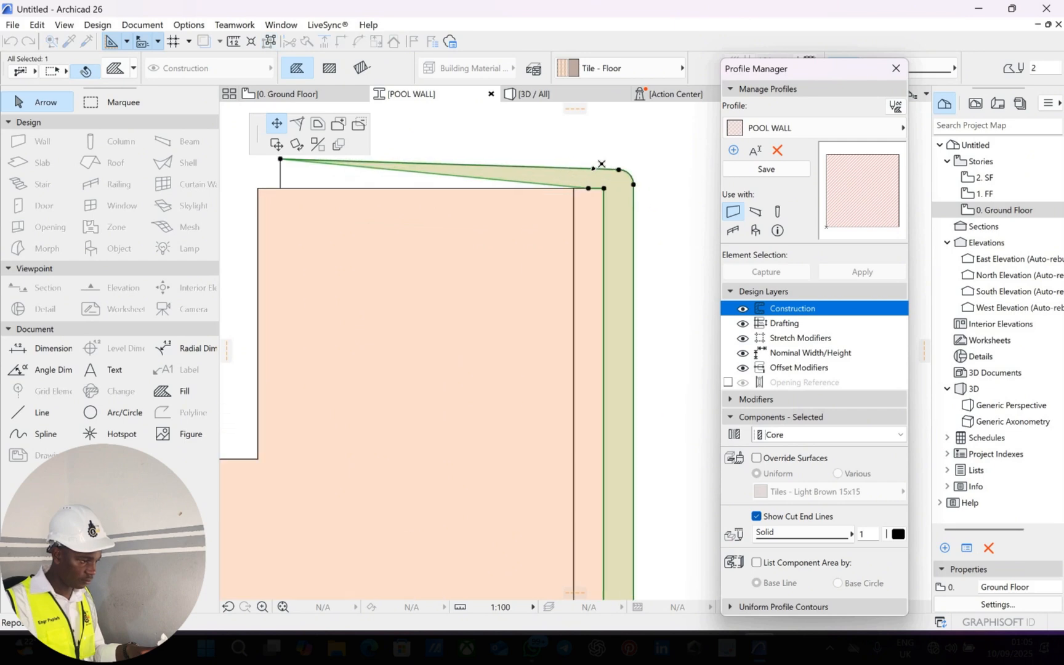
key(Escape)
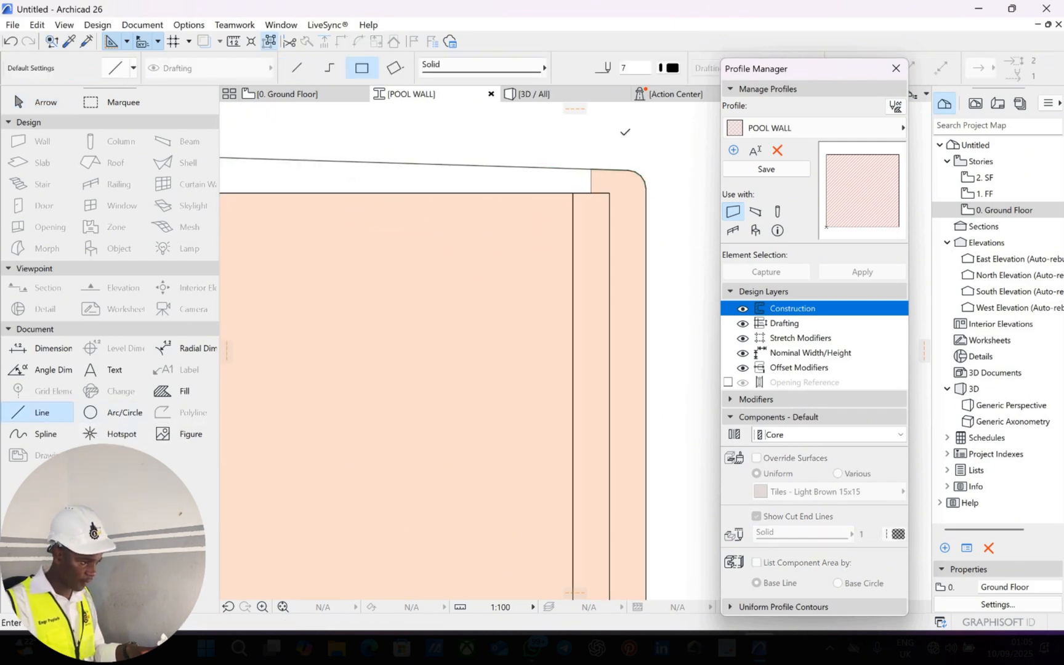
scroll(623, 131, up, 4)
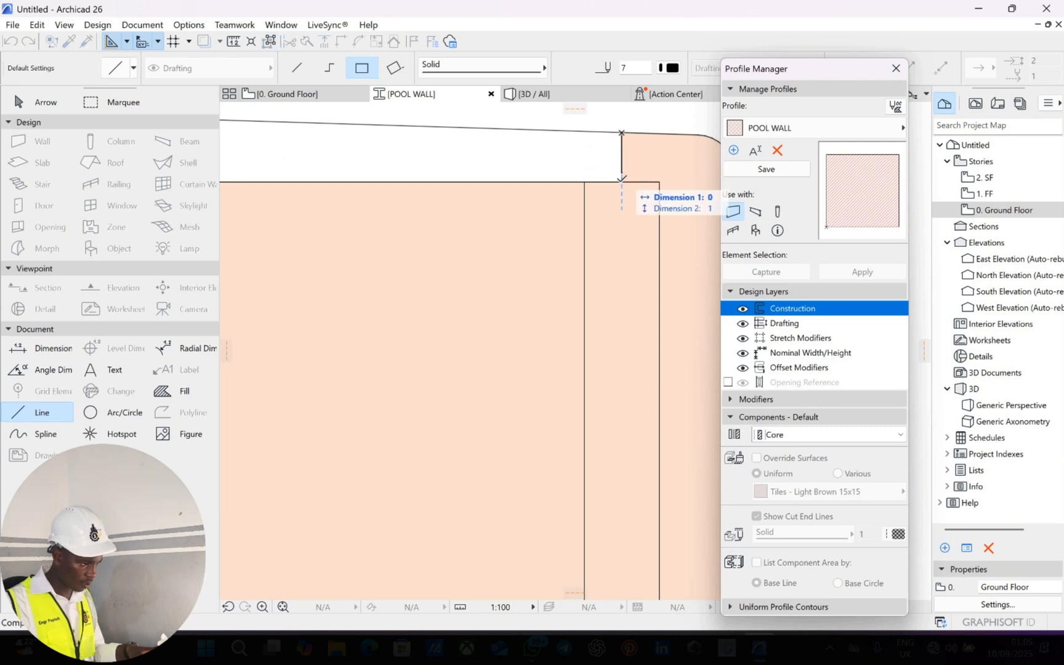
key(Escape)
key(Escape)
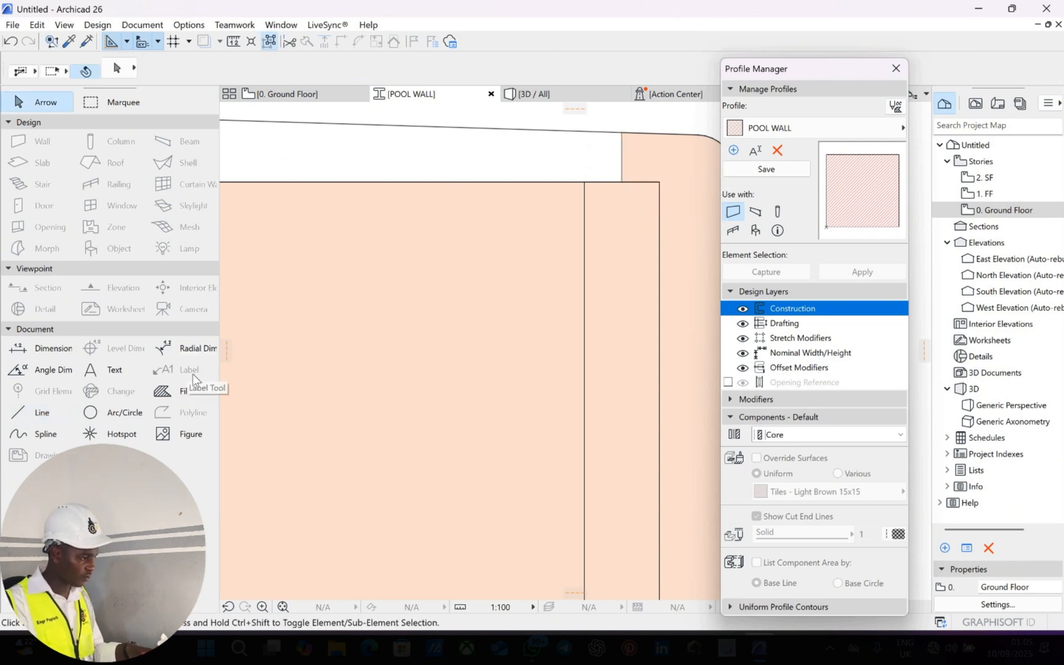
Fill the leftover white gap beside the top strip with the Fill tool's Magic Wand.
click(188, 389)
key(space)
click(422, 155)
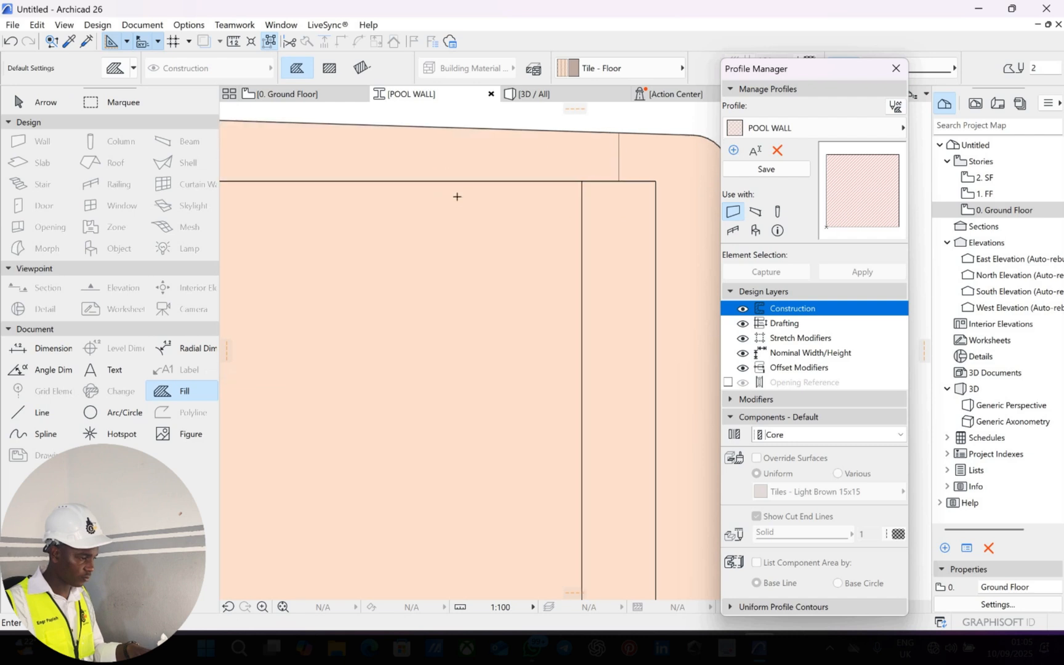
scroll(456, 197, down, 4)
middle_drag(445, 192, 477, 228)
key(Escape)
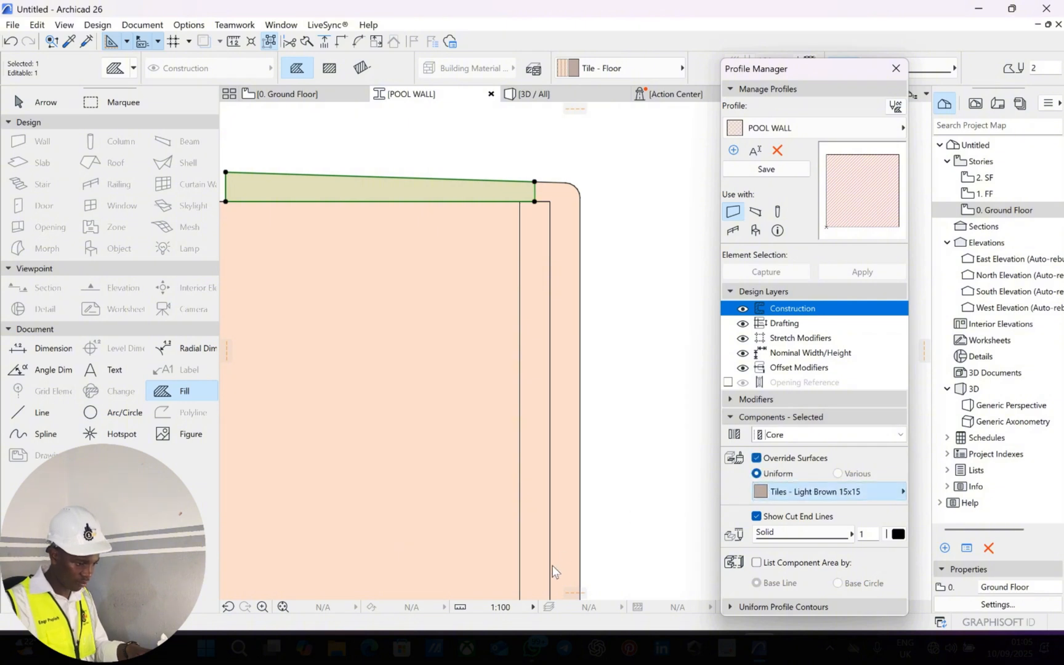
Give the top strip a tile override surface, then select the right vertical strip, keeping it Core.
click(828, 491)
click(689, 565)
click(568, 234)
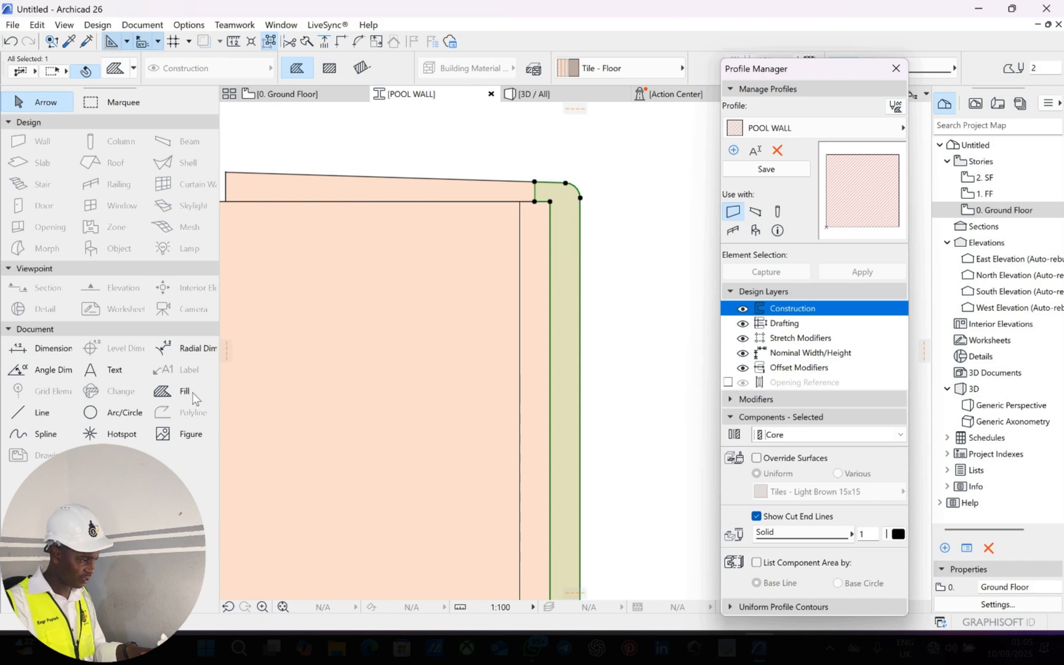
click(801, 435)
click(785, 451)
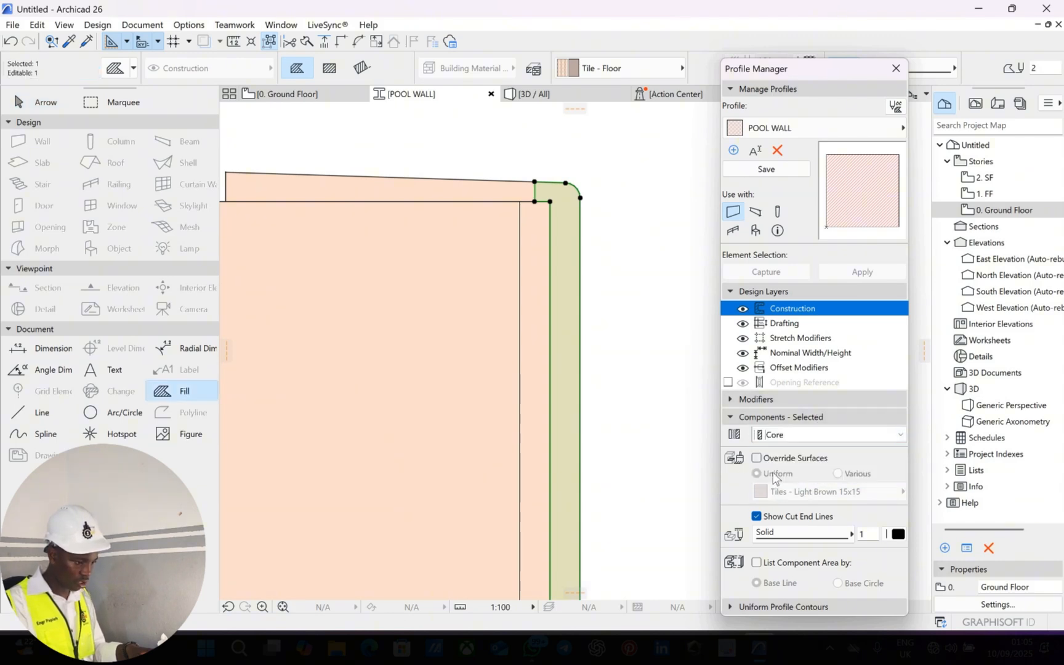
Override the vertical strip's surface with Tiles - Mosaic Blue.
click(757, 458)
click(801, 491)
scroll(577, 453, down, 1)
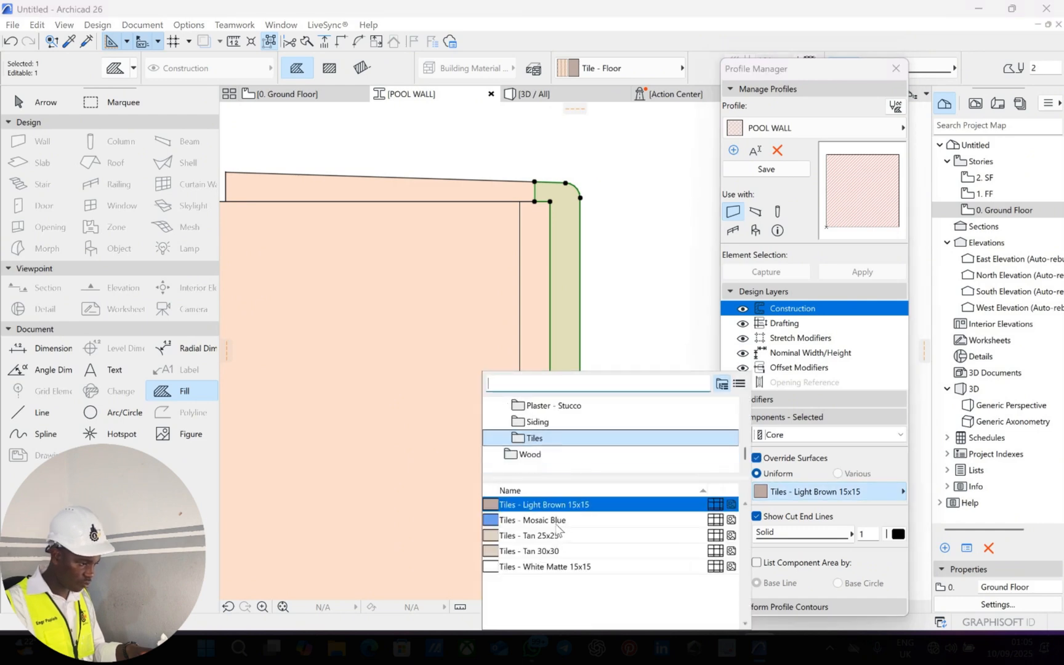
click(561, 520)
scroll(501, 325, down, 4)
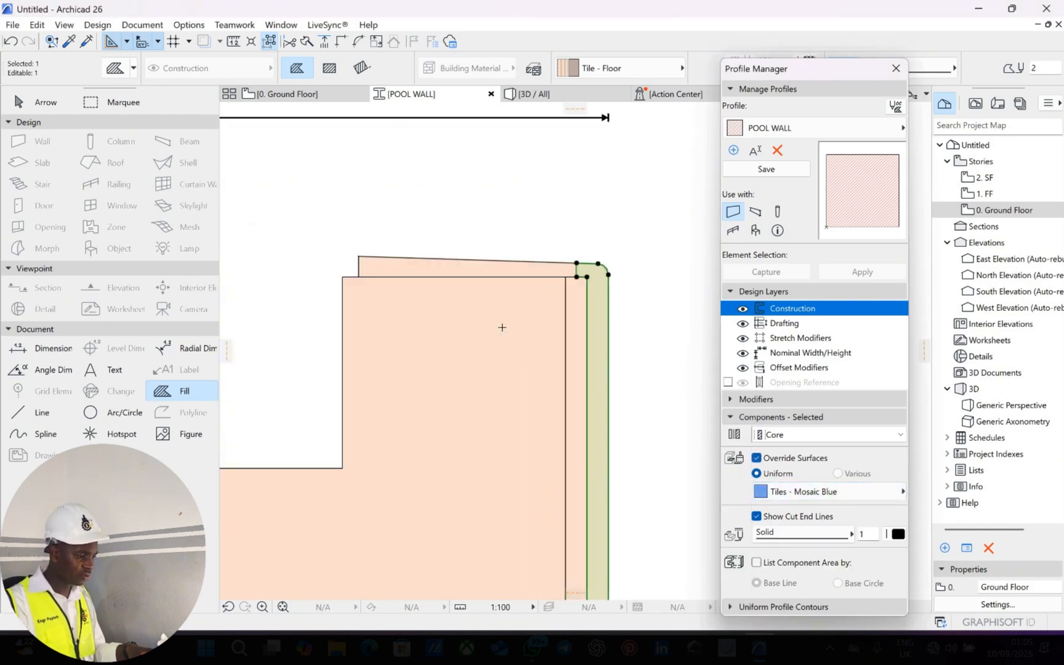
scroll(573, 358, down, 3)
key(Escape)
scroll(499, 271, down, 3)
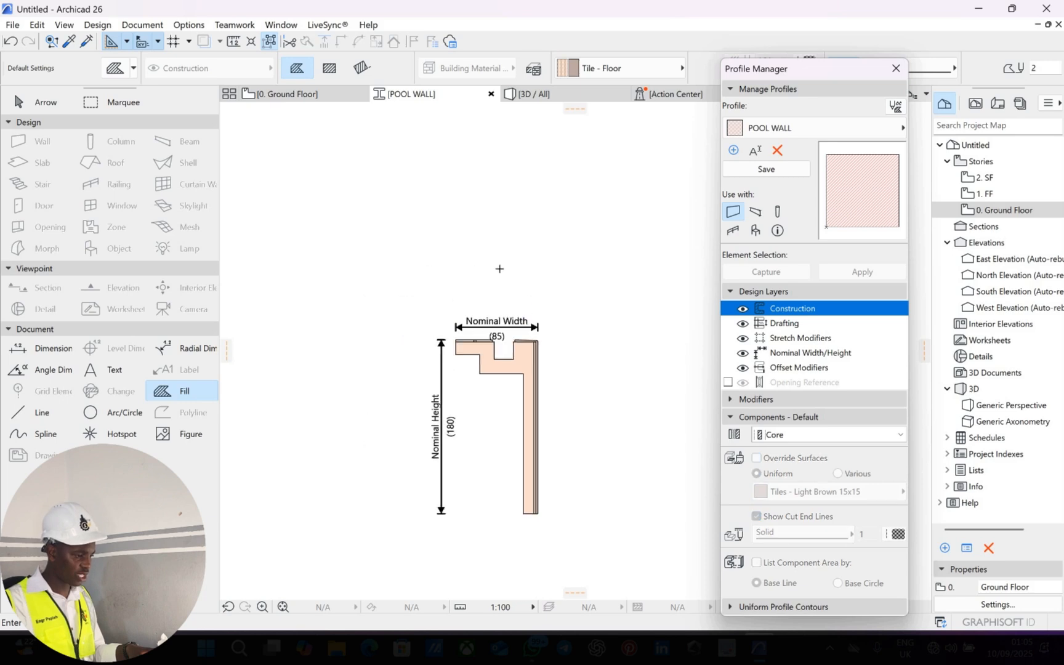
Save the POOL WALL profile and drag the Profile Manager to the right screen edge.
scroll(485, 351, up, 5)
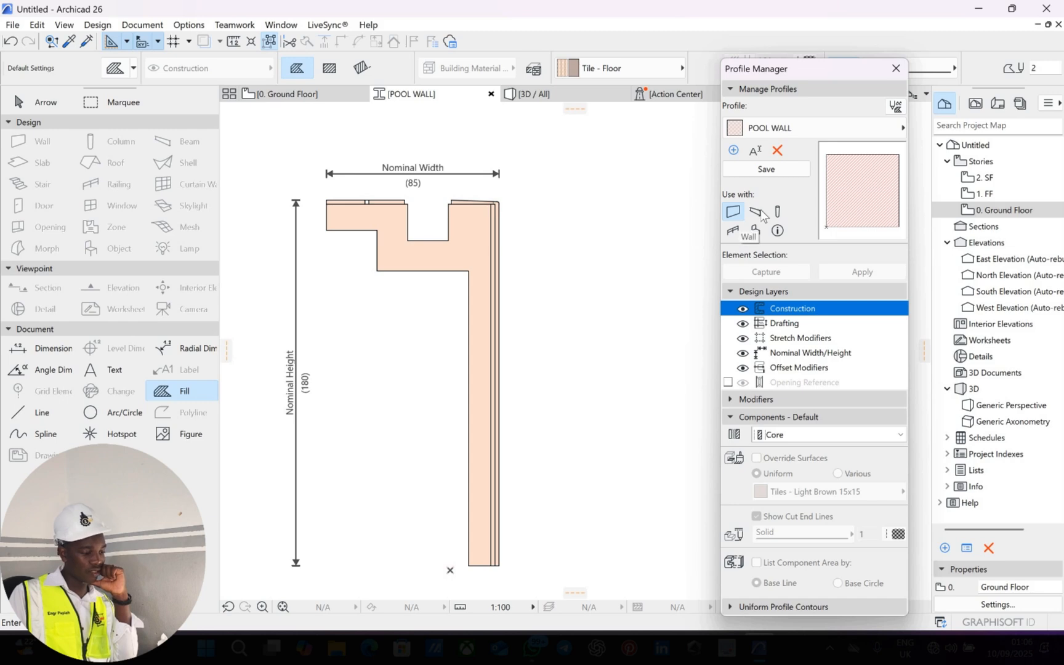
click(789, 173)
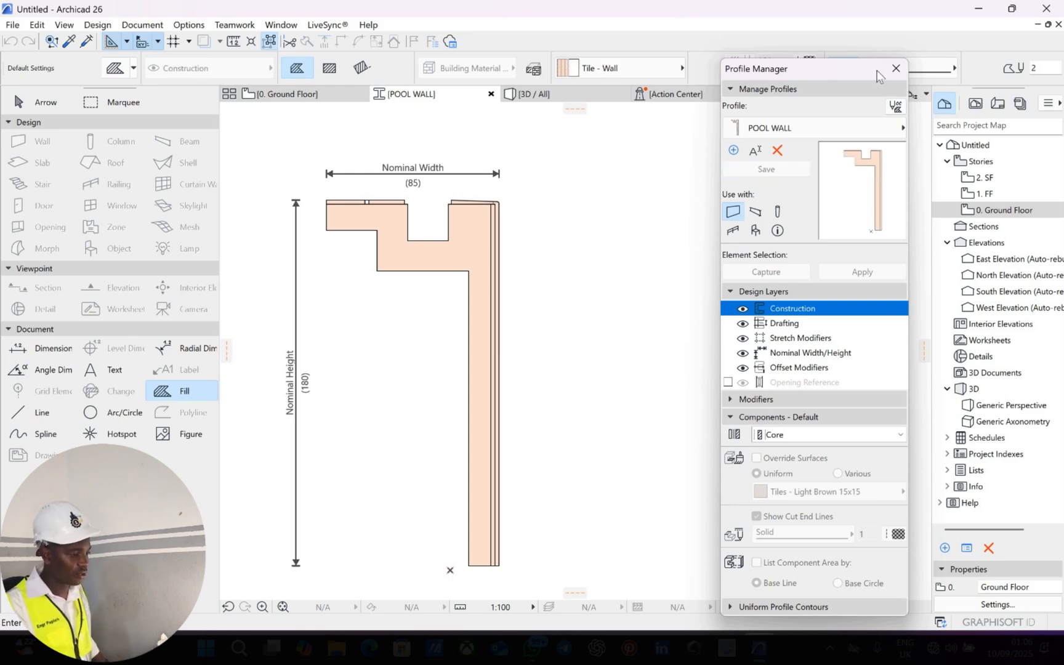
drag(795, 76, 964, 55)
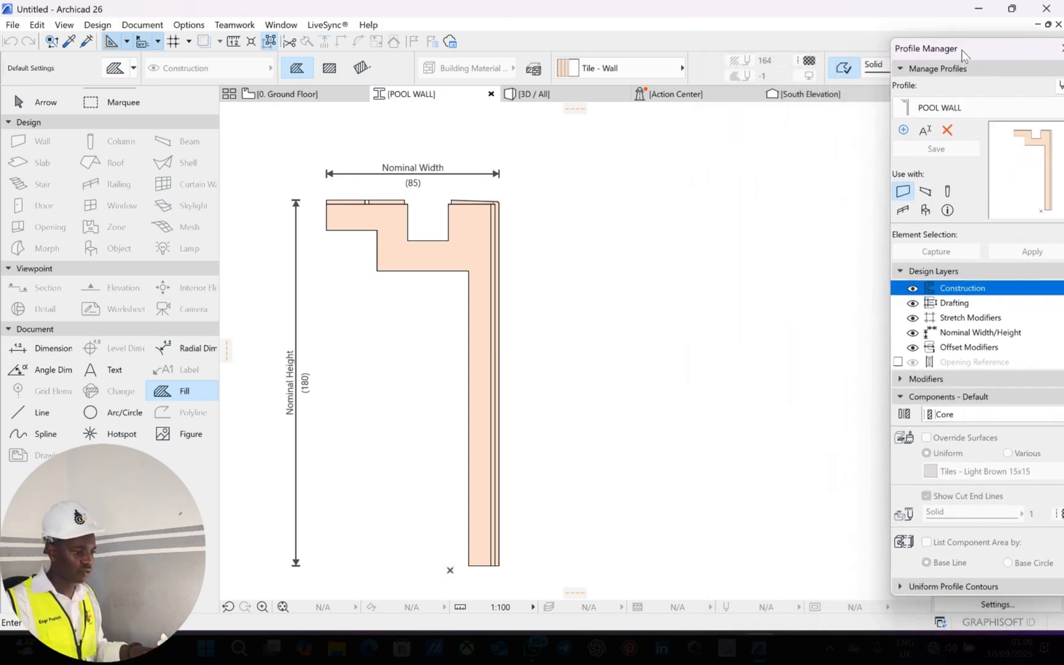
On 0. Ground Floor, set default walls to the POOL WALL complex profile, 85 thick and 180 high.
click(287, 95)
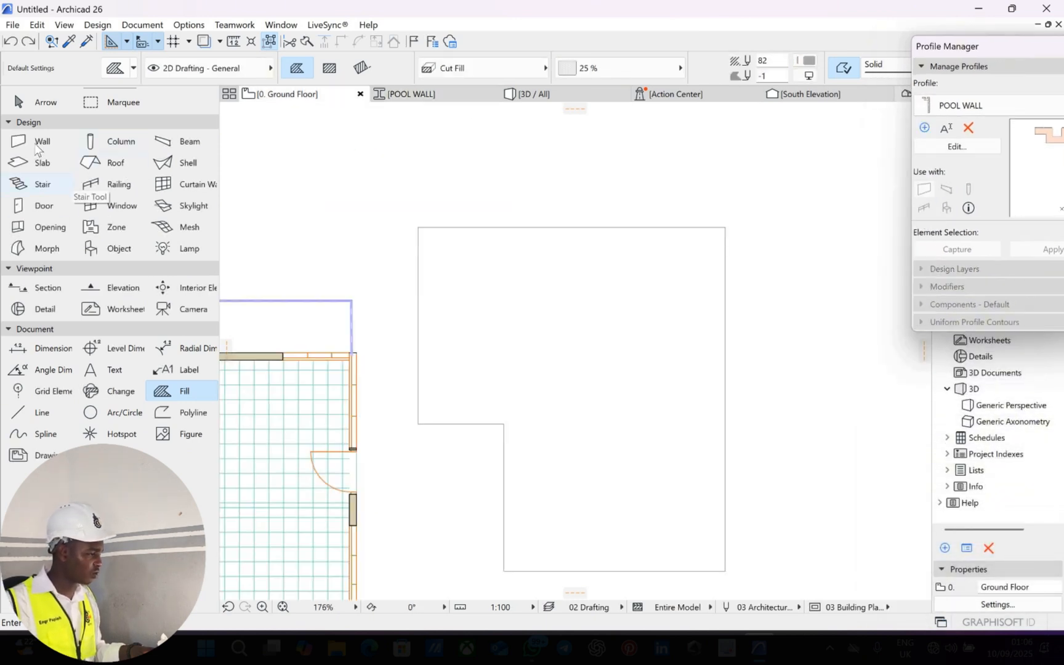
double_click(39, 143)
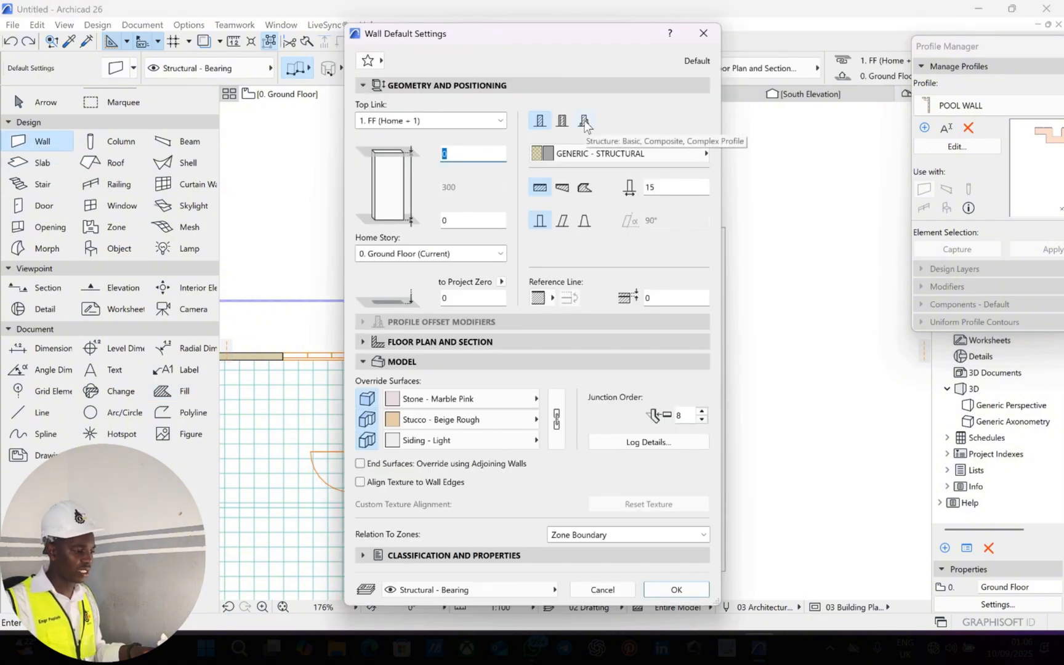
click(590, 125)
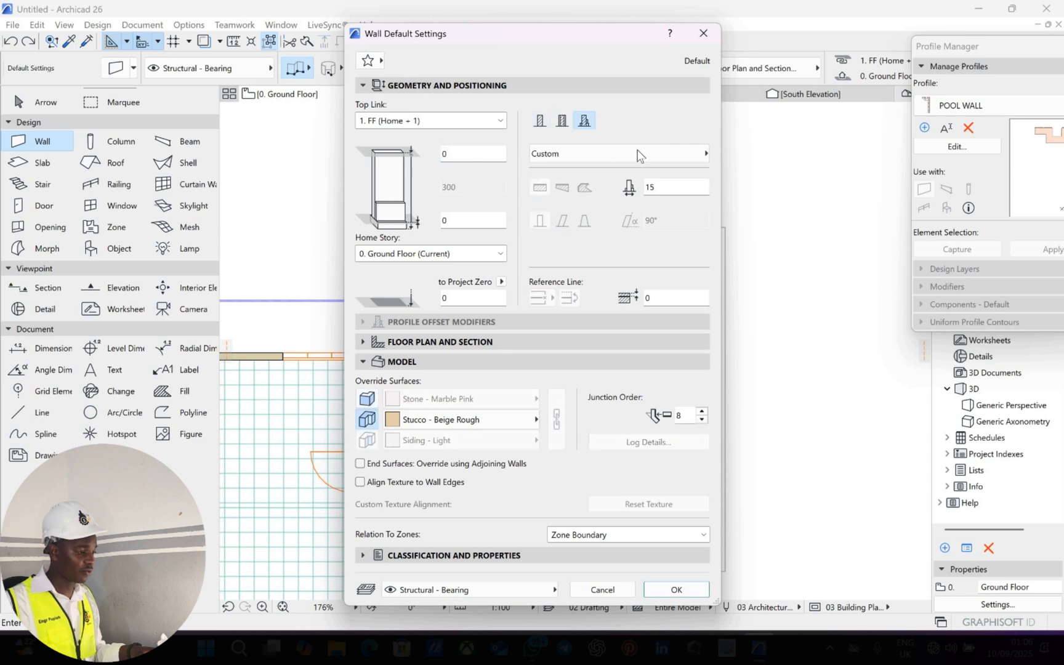
click(644, 158)
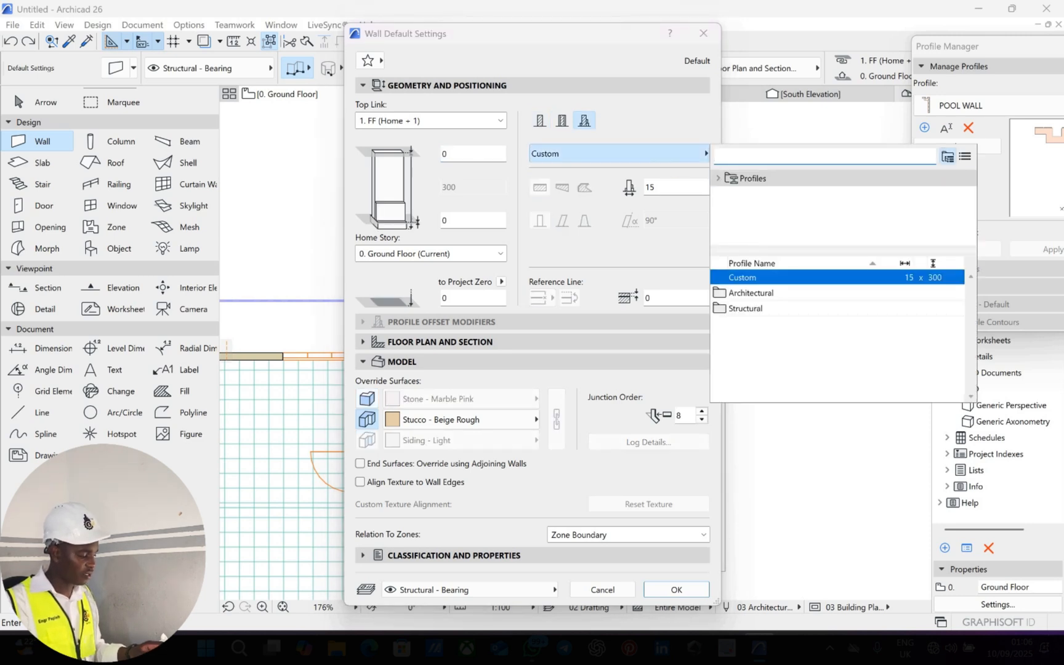
text(POO)
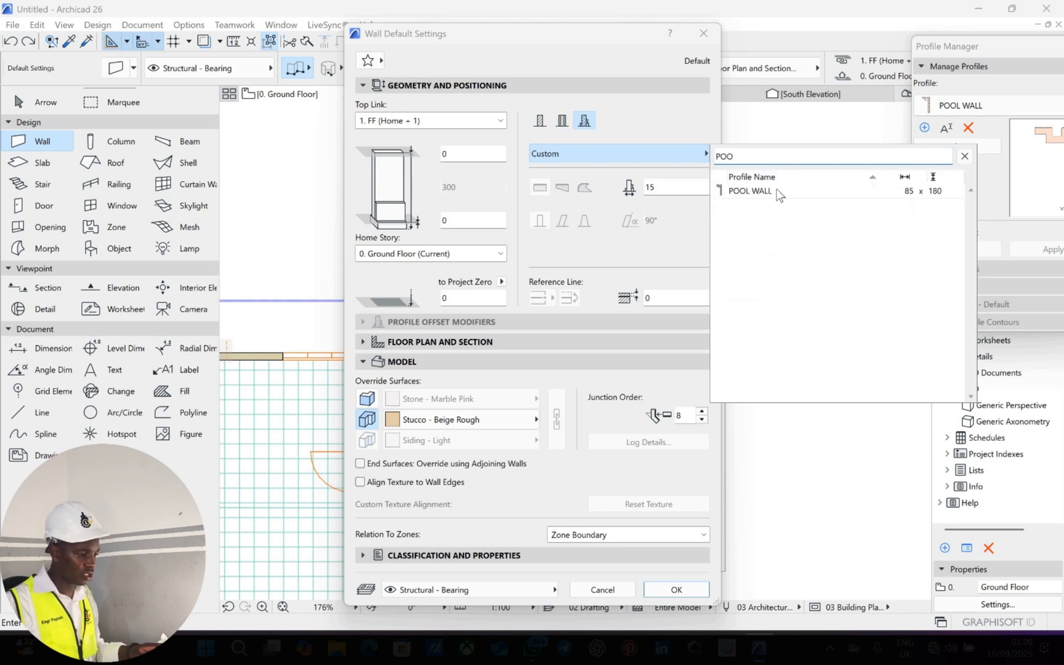
click(779, 194)
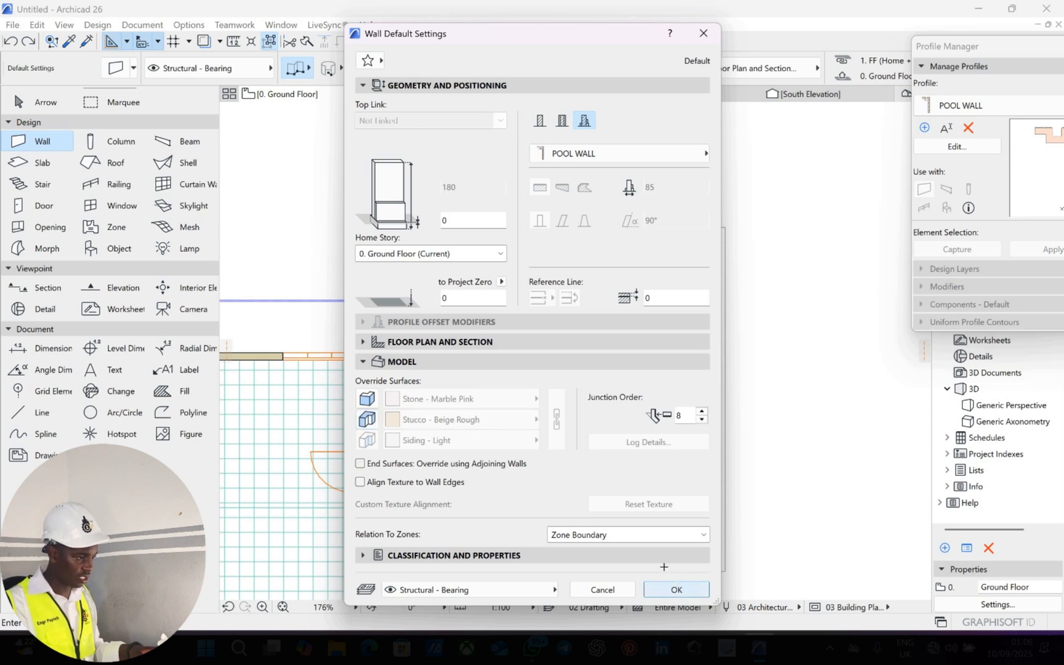
Cancel the wall started at the rectangle's top-left corner and reopen POOL WALL for editing.
scroll(419, 215, up, 3)
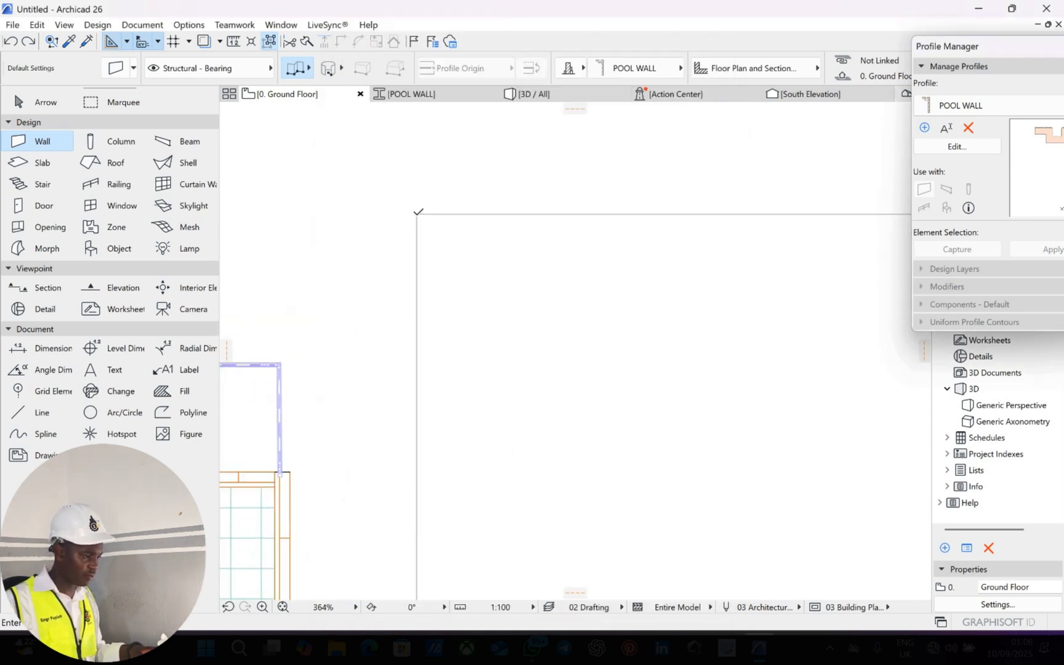
click(416, 214)
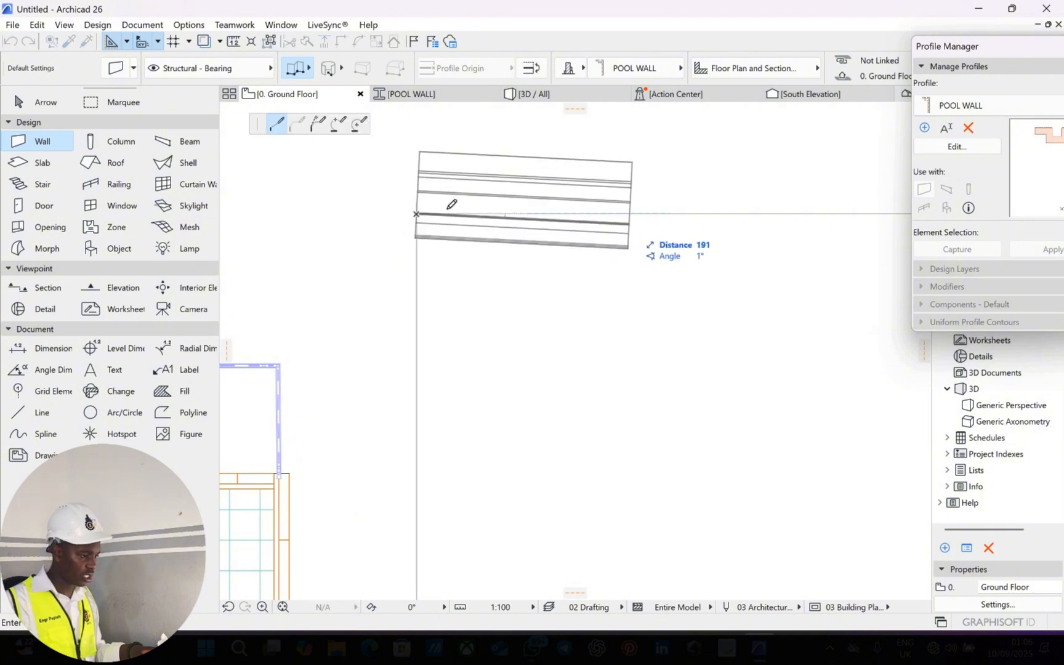
scroll(703, 204, down, 1)
middle_drag(703, 205, 465, 209)
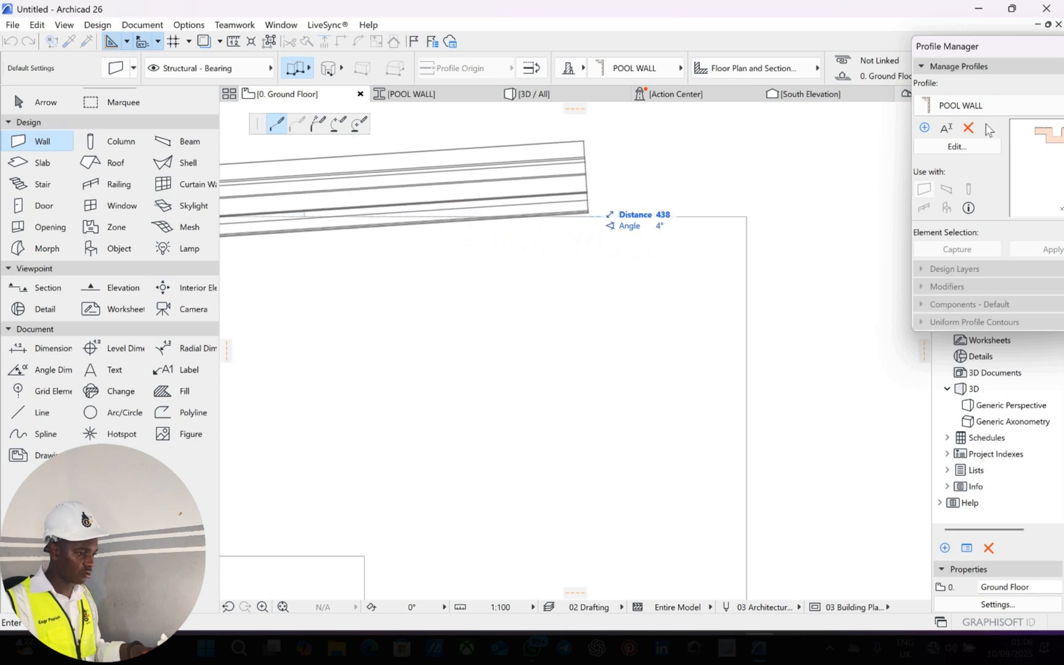
key(Escape)
click(956, 148)
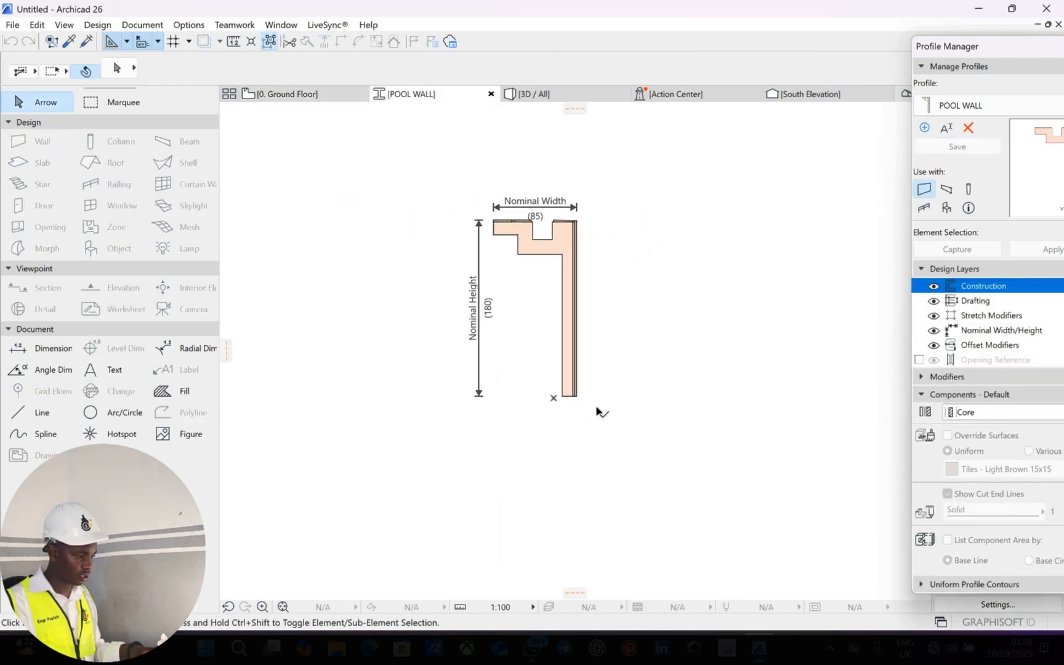
Select every element of the POOL WALL profile in the editor.
drag(596, 407, 562, 195)
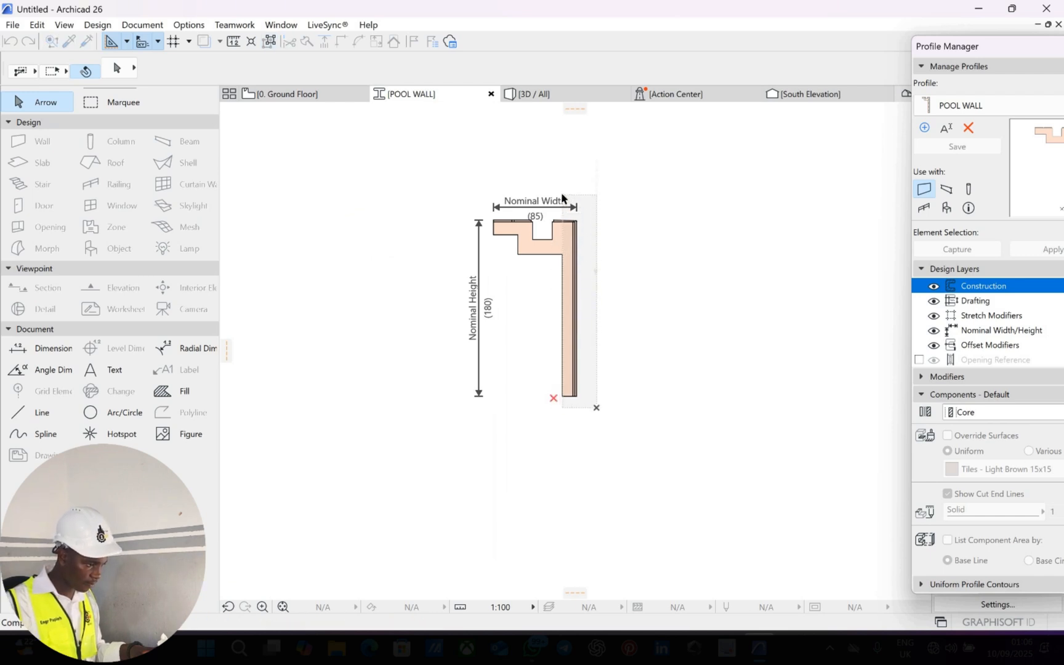
key(Escape)
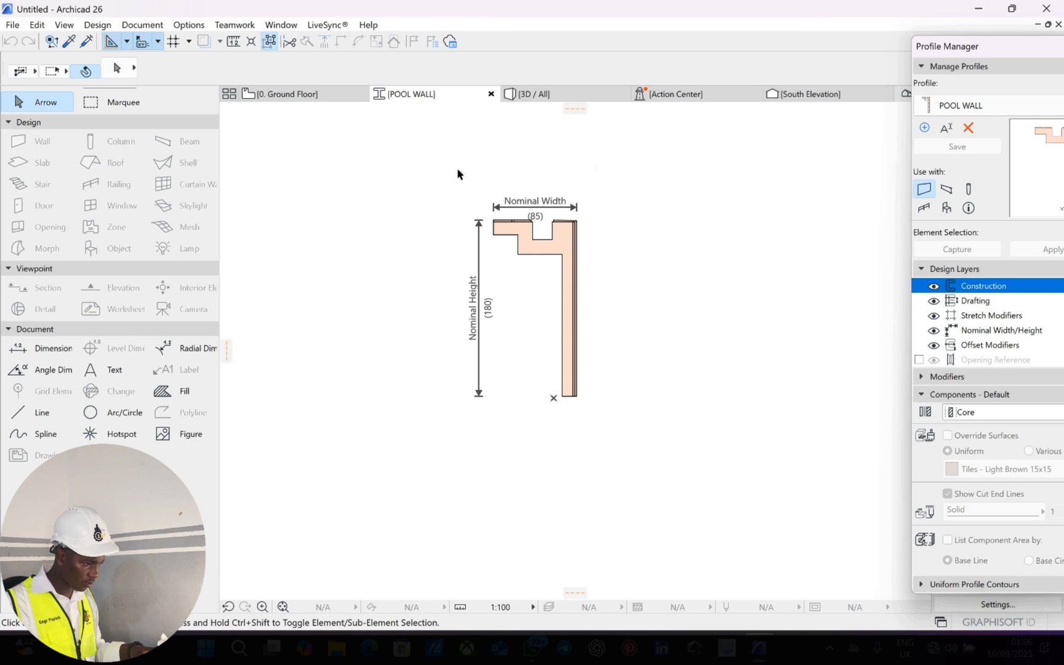
drag(458, 170, 610, 405)
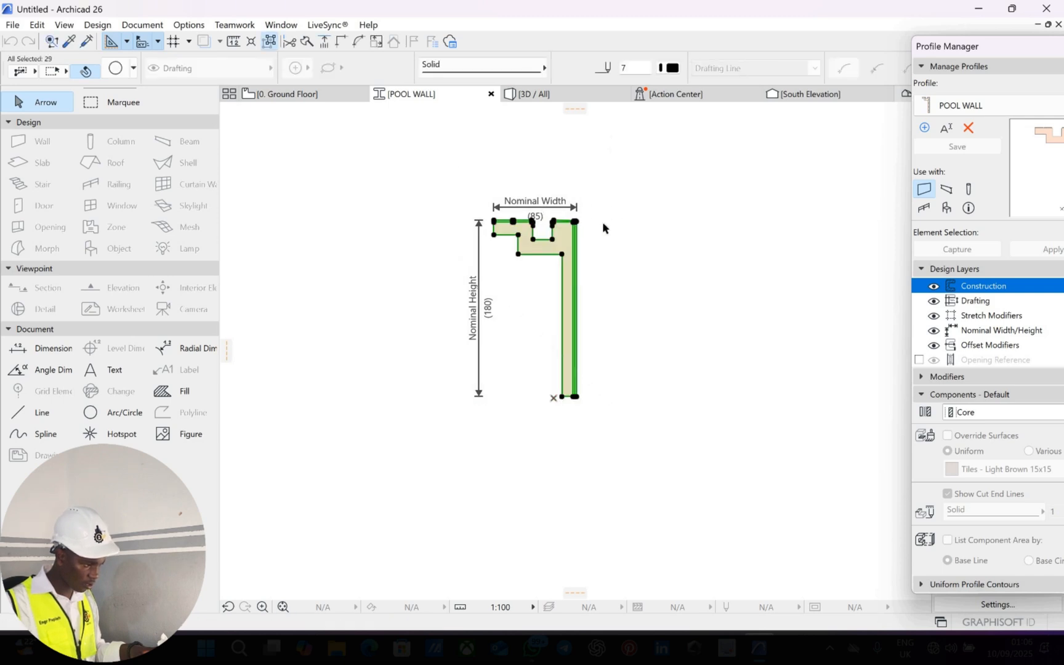
scroll(603, 224, up, 5)
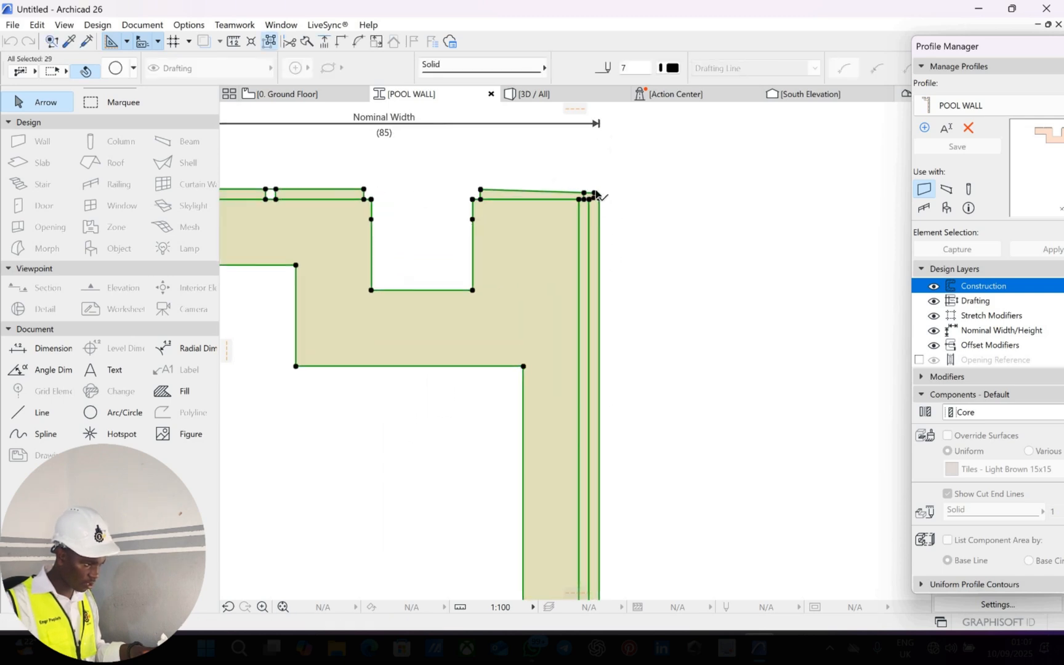
scroll(595, 195, up, 3)
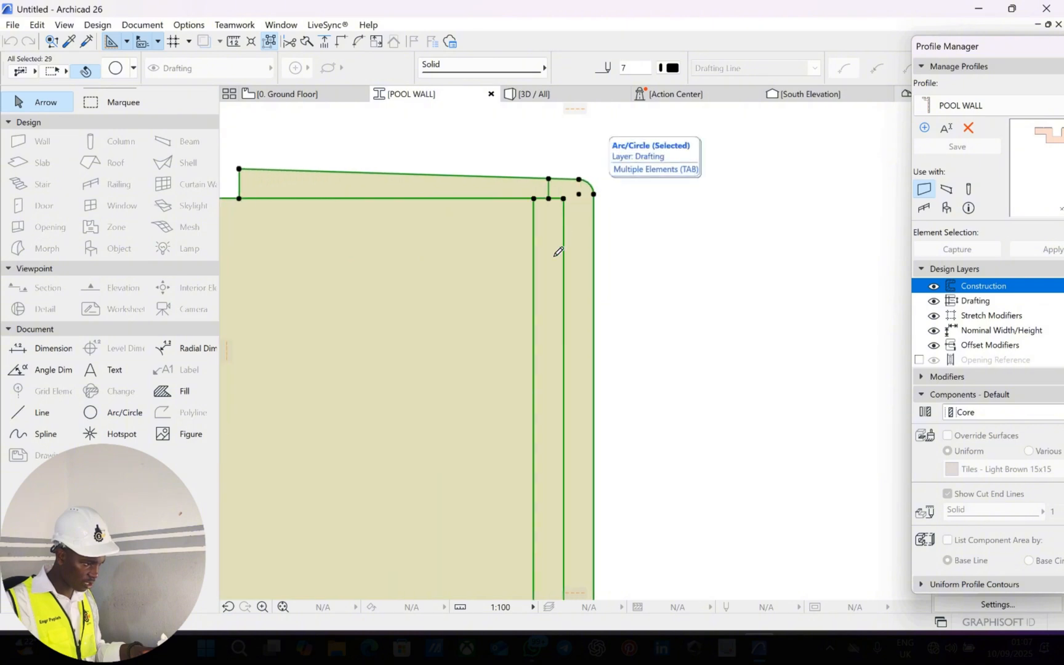
Move the profile's top corner node onto the origin mark.
click(593, 193)
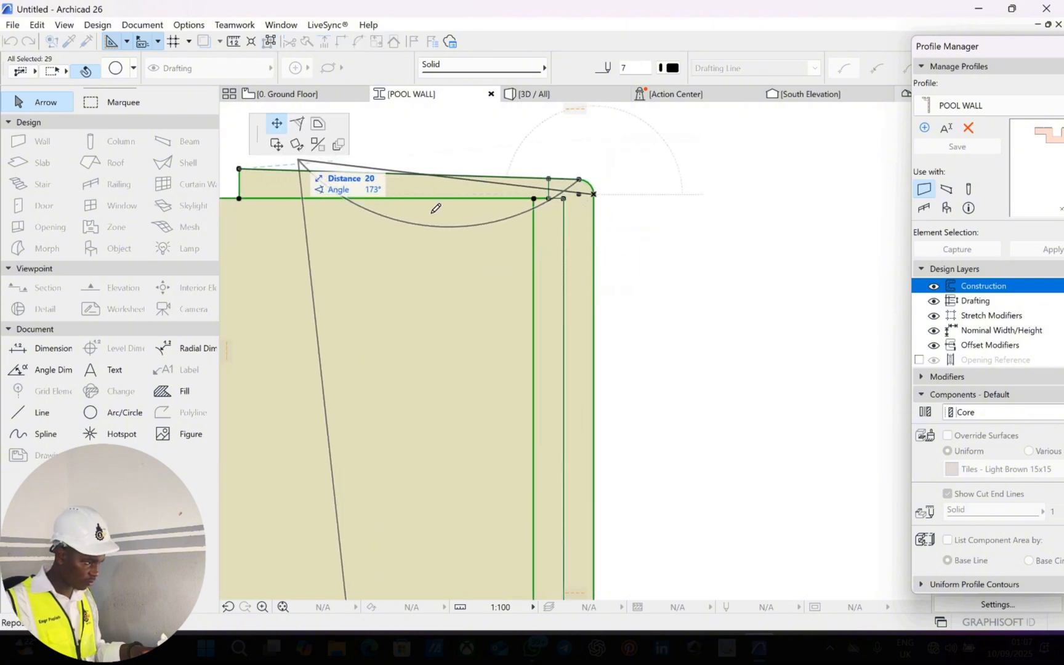
scroll(496, 280, down, 3)
scroll(511, 364, down, 4)
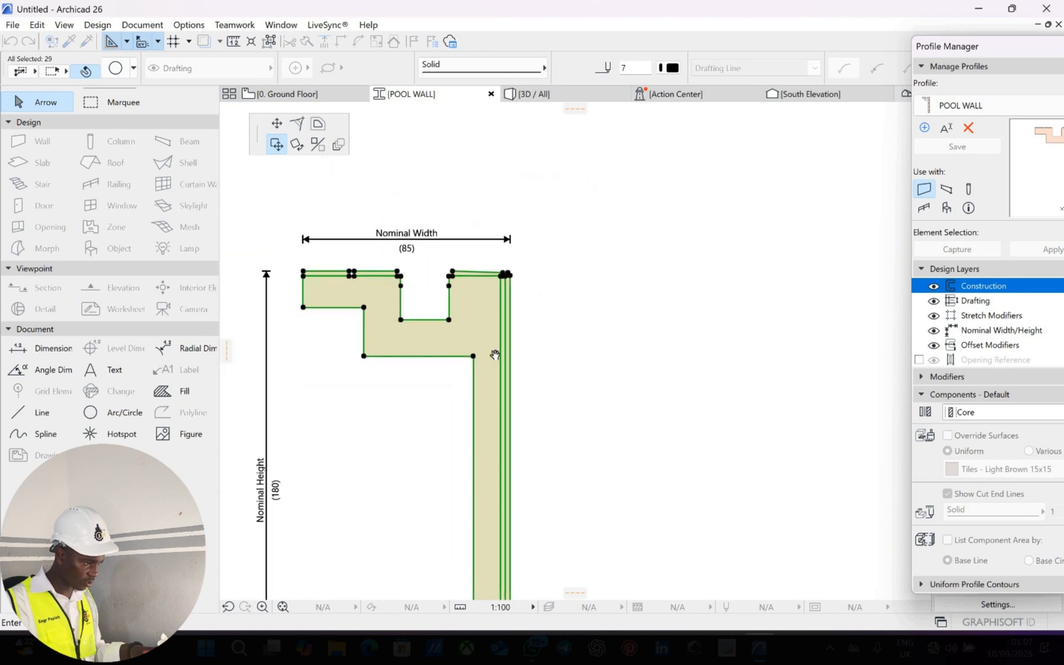
middle_drag(494, 354, 478, 195)
scroll(486, 369, up, 3)
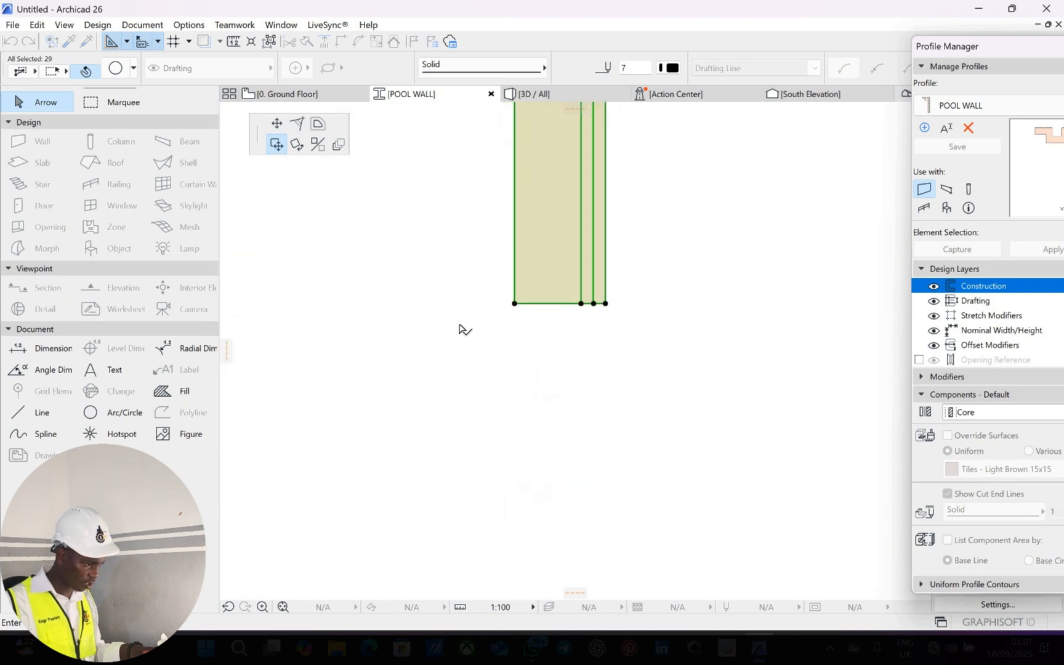
click(459, 318)
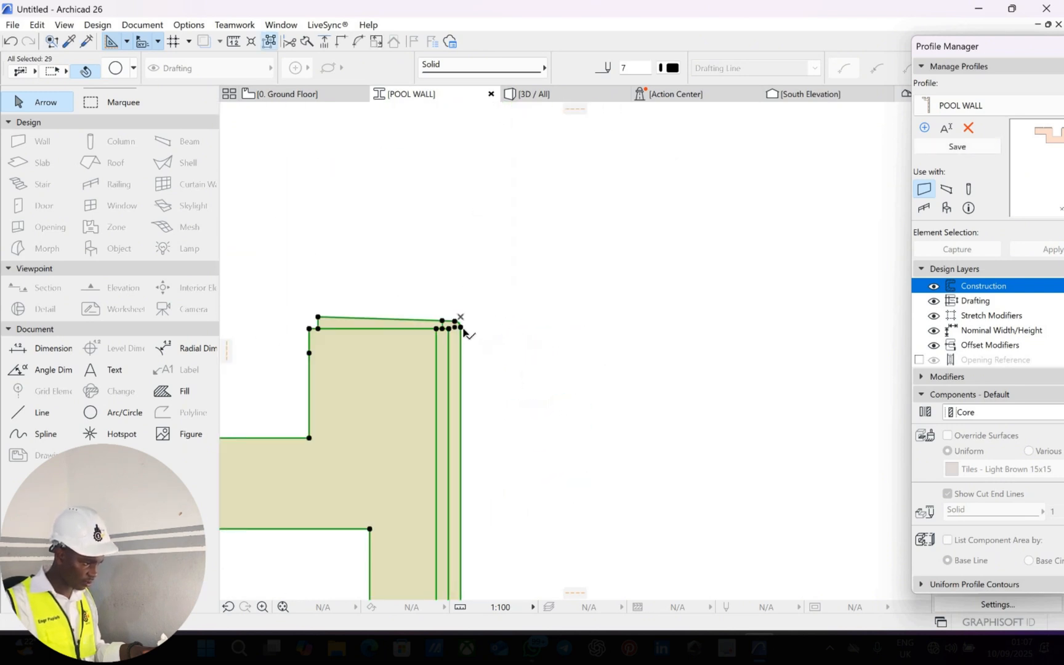
click(462, 327)
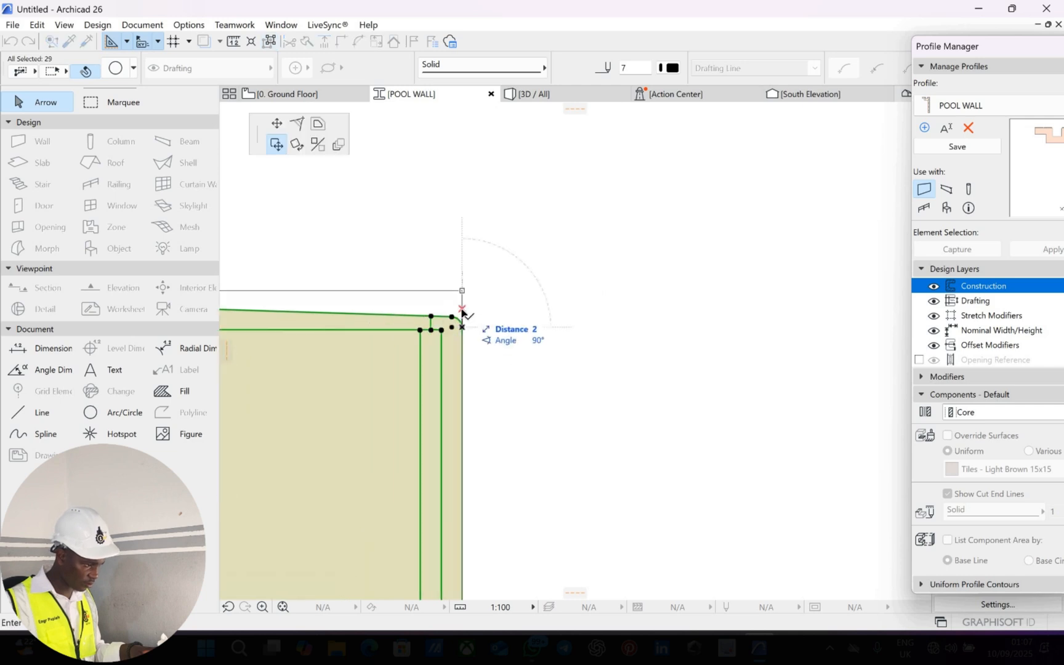
click(461, 309)
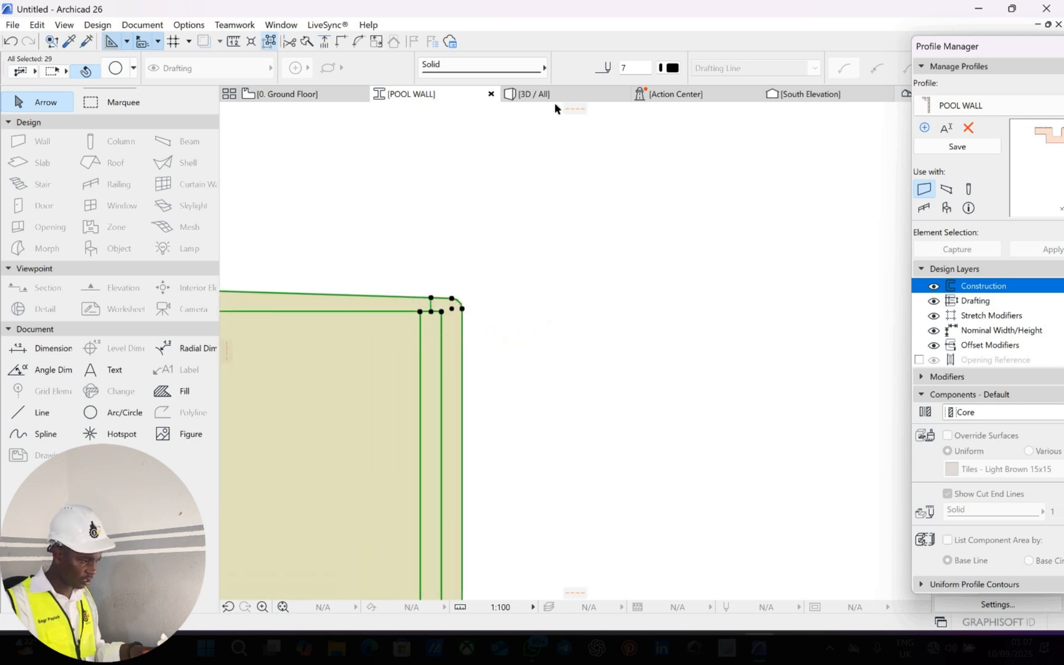
scroll(560, 105, down, 1)
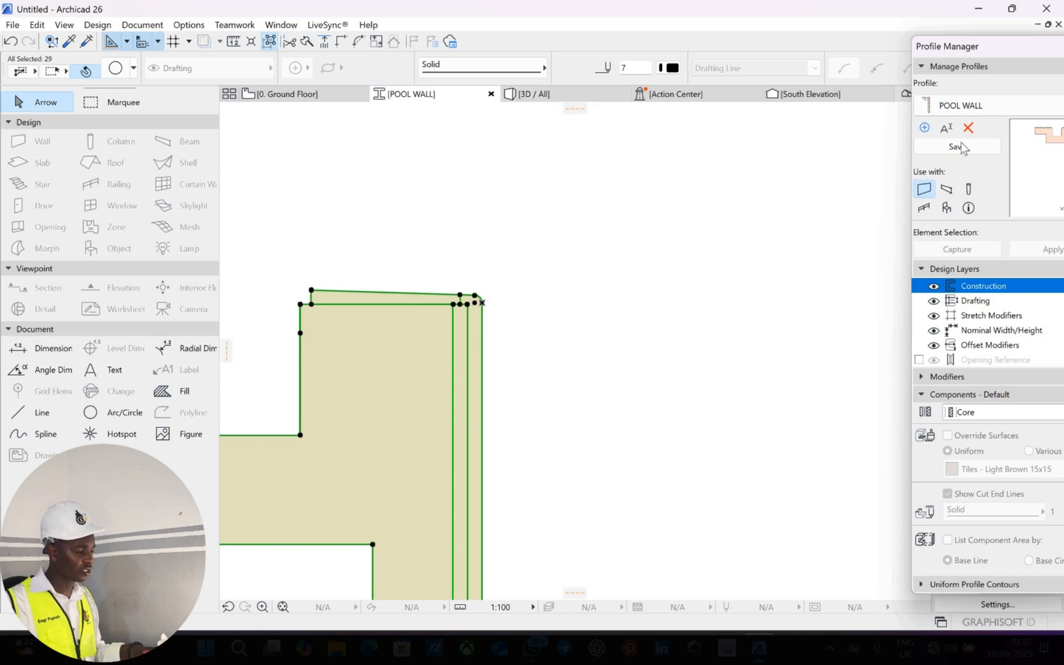
Save the reshaped POOL WALL profile and start a wall at the outline's top-right corner.
click(310, 100)
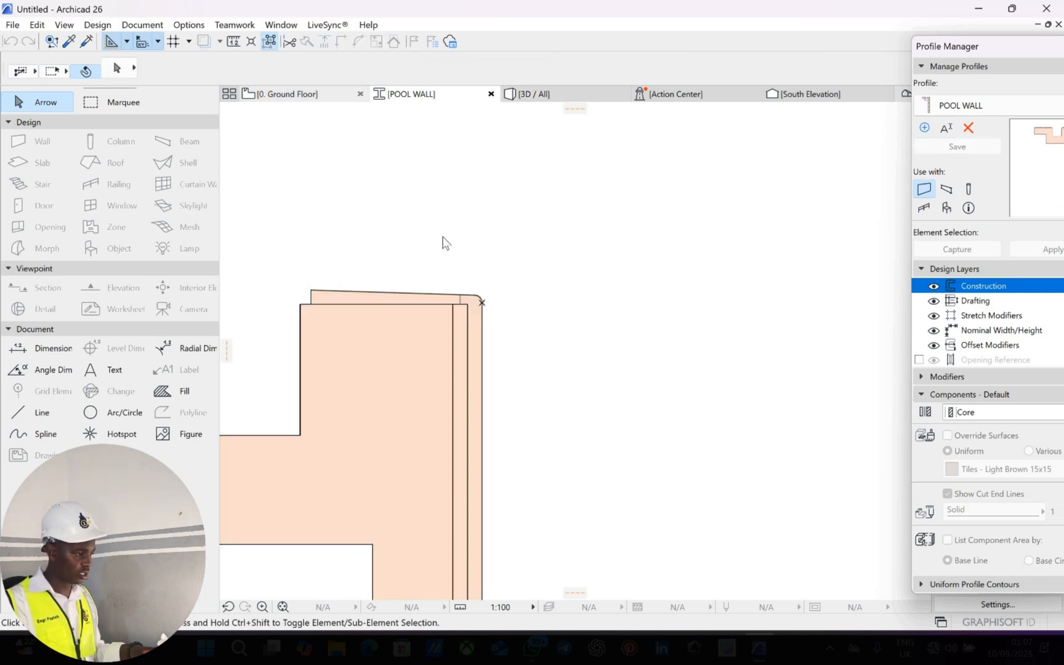
click(38, 141)
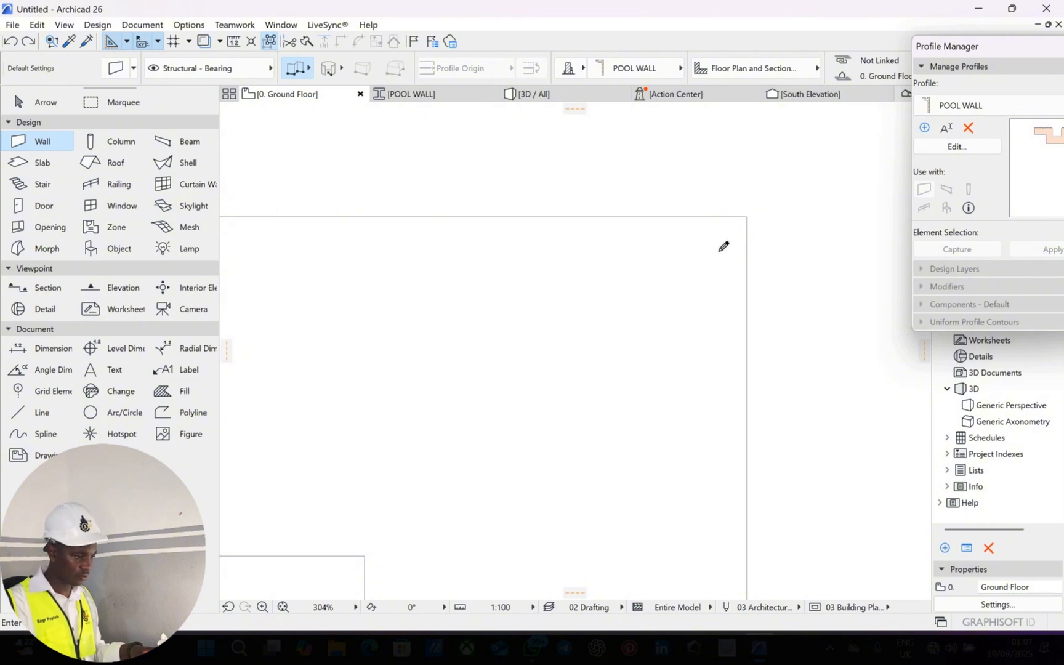
click(746, 217)
scroll(726, 247, down, 4)
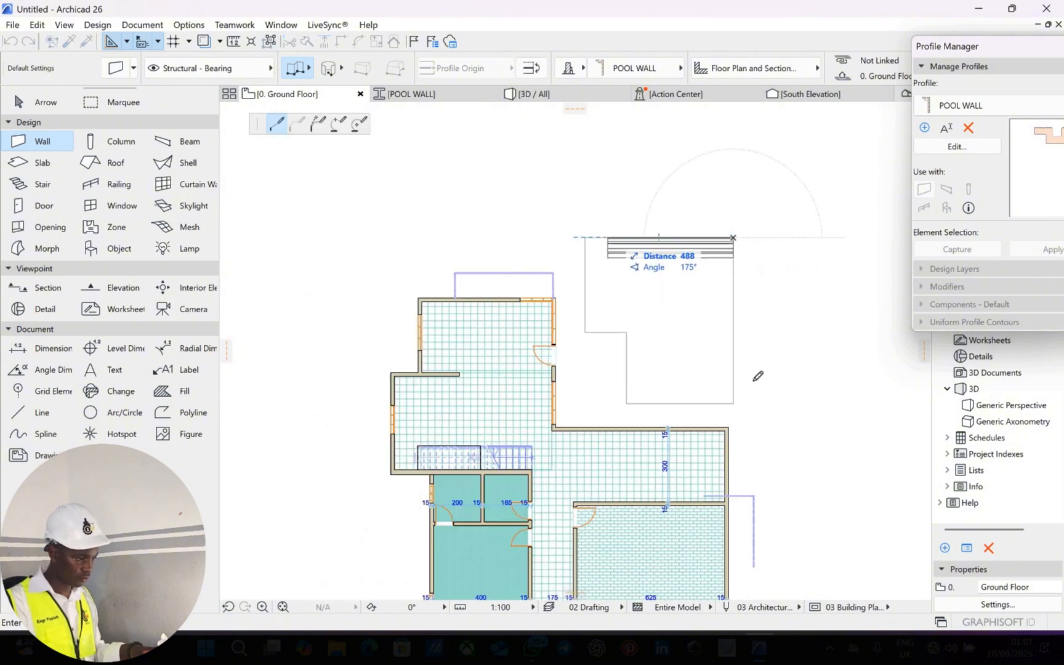
scroll(723, 444, up, 6)
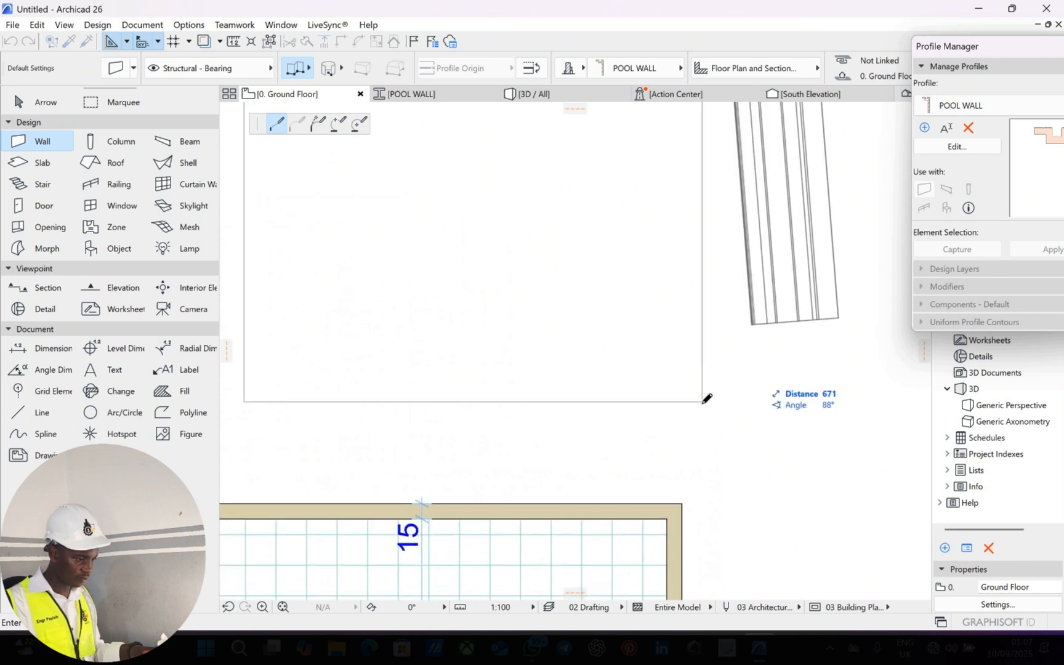
scroll(431, 360, up, 2)
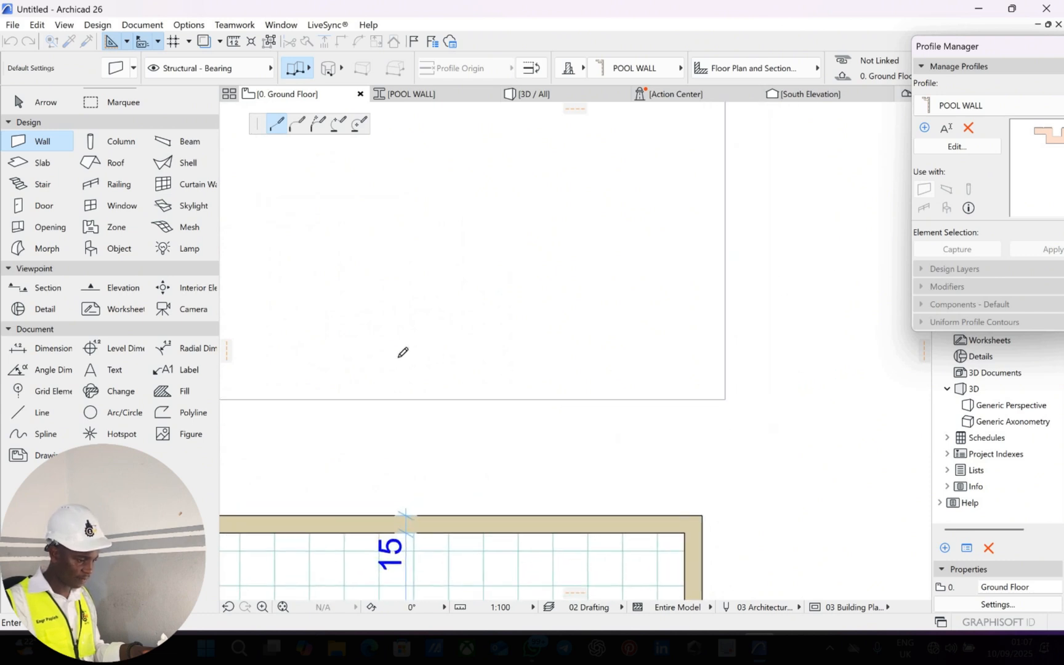
middle_drag(401, 351, 582, 314)
Continue the POOL WALL walls around the step corners and close them at the starting corner.
click(389, 362)
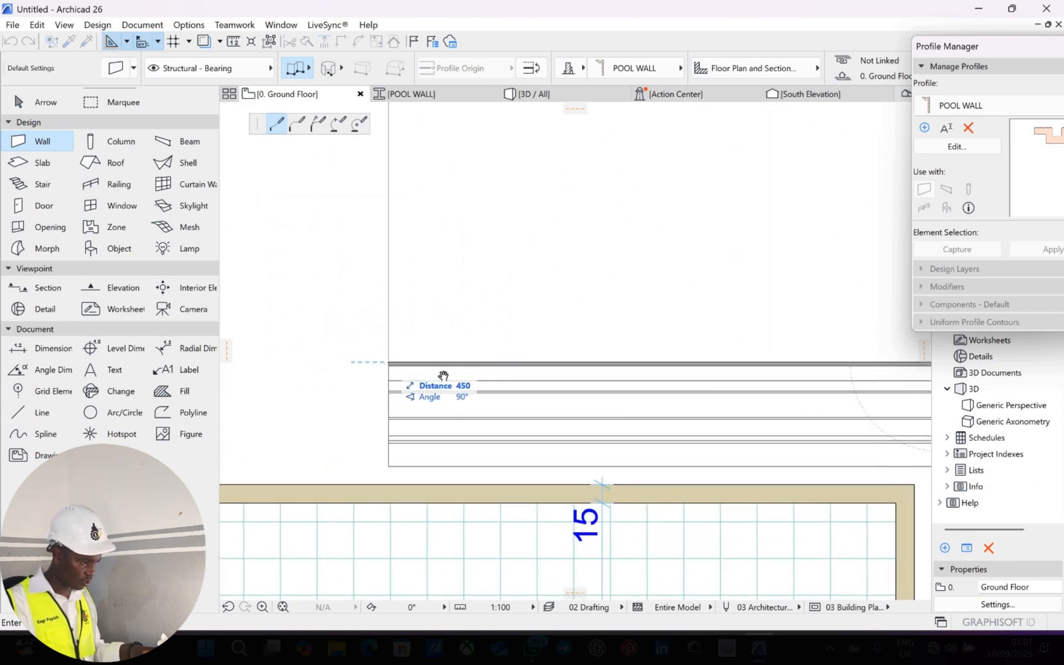
scroll(435, 254, down, 2)
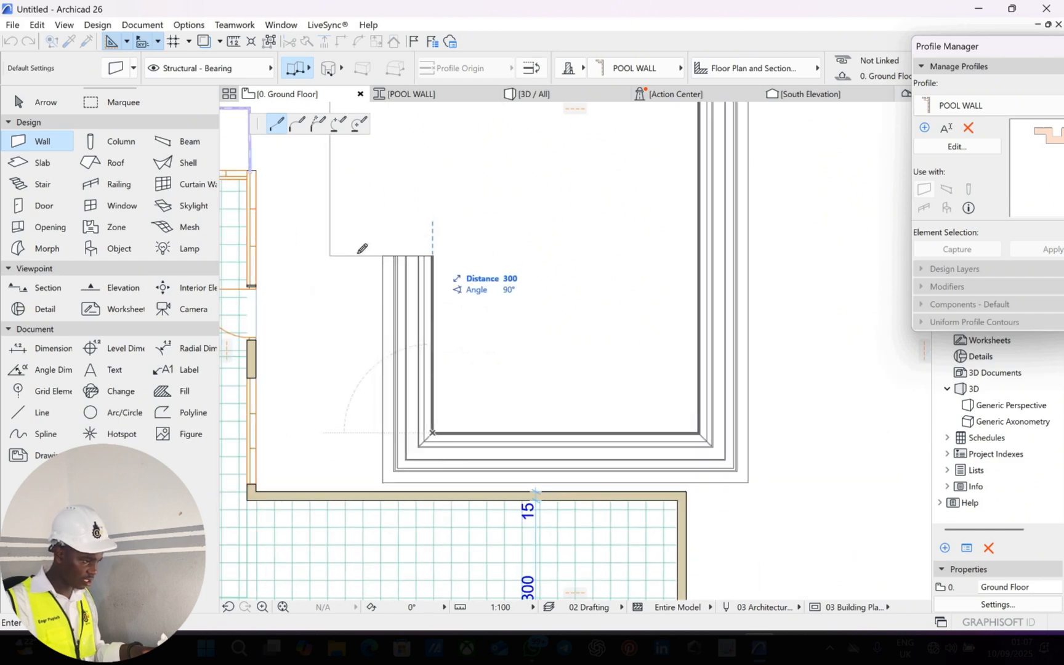
click(338, 252)
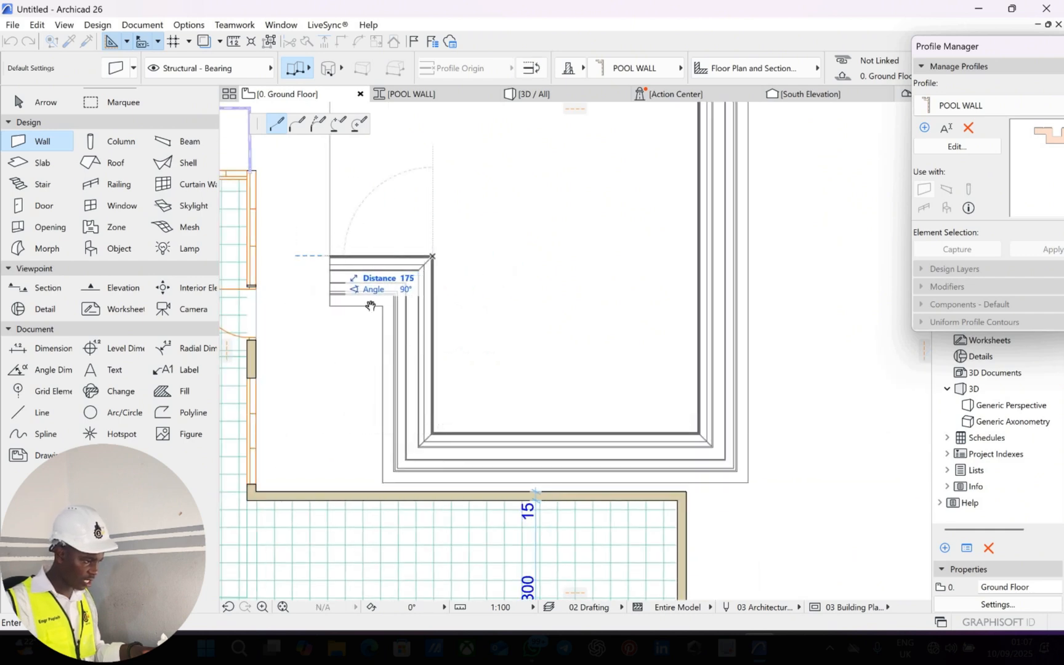
scroll(360, 229, down, 2)
click(358, 228)
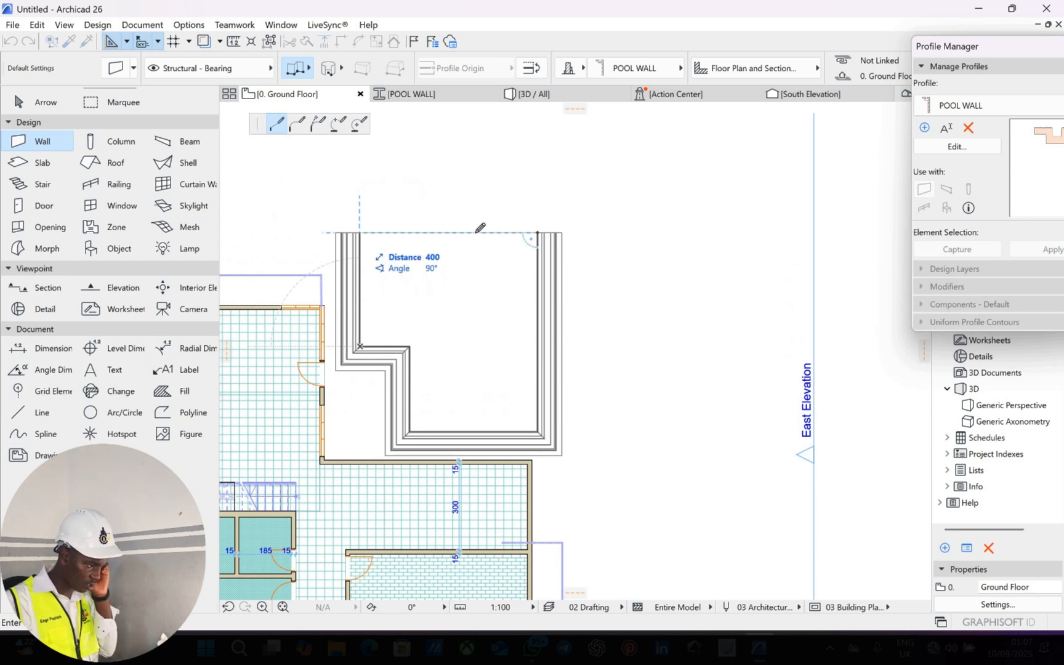
click(541, 229)
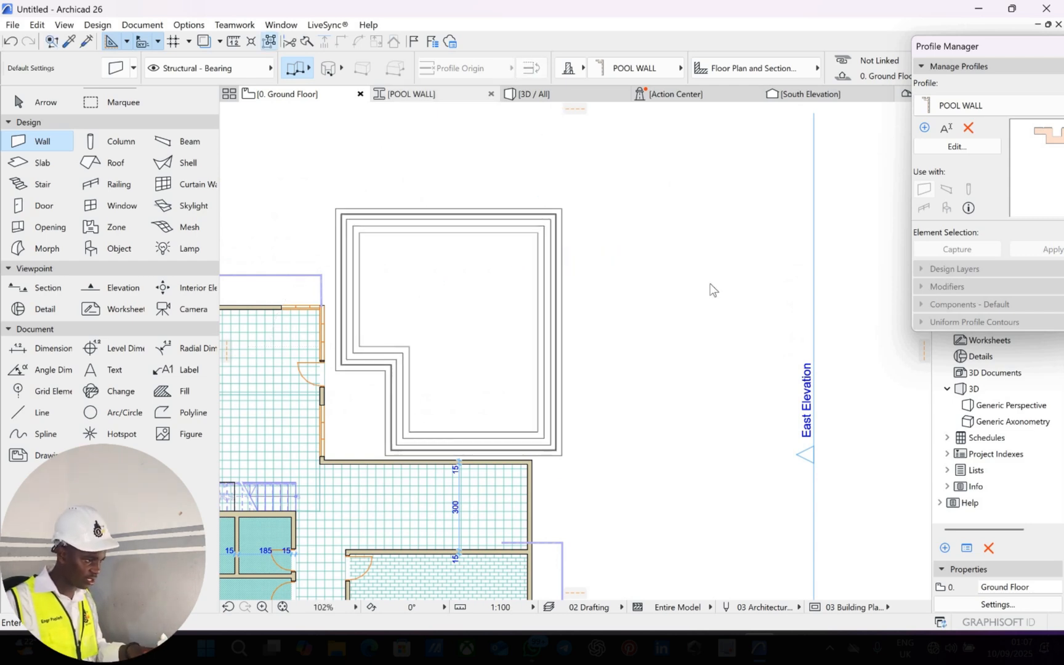
click(542, 94)
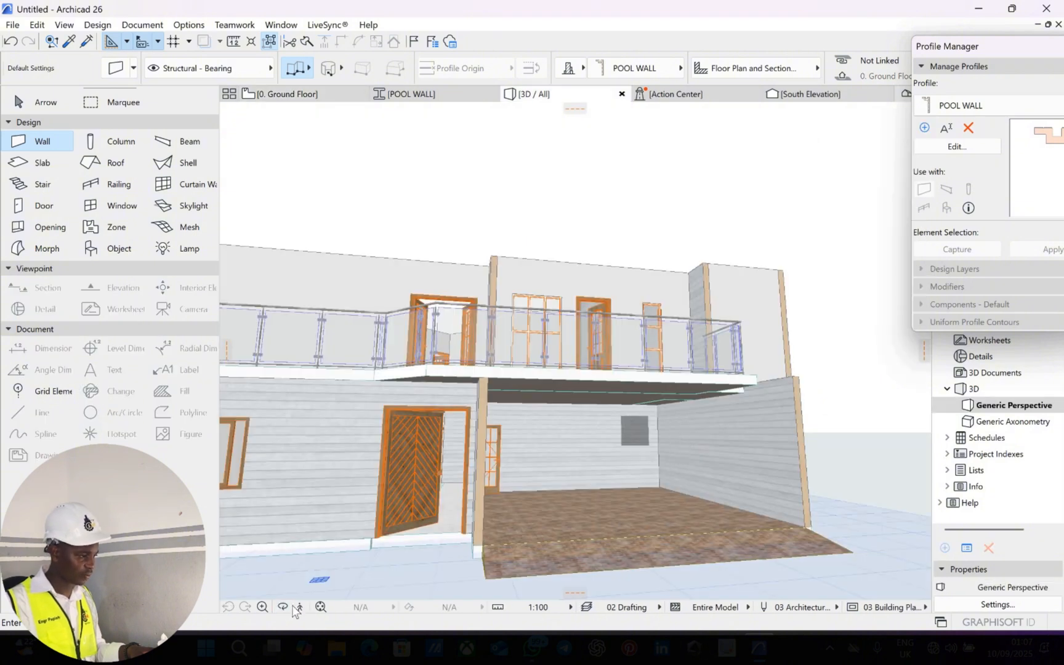
Orbit and zoom around the blue-tiled pool walls in 3D, then return to the Ground Floor plan.
scroll(405, 386, down, 5)
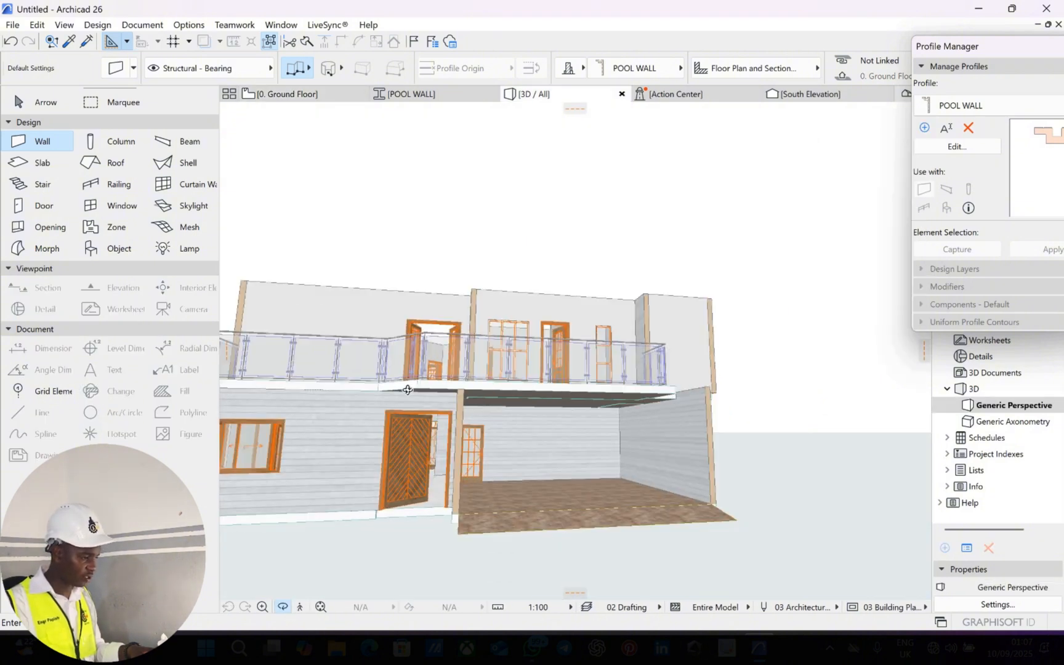
drag(554, 431, 425, 444)
scroll(482, 476, up, 10)
scroll(434, 466, up, 8)
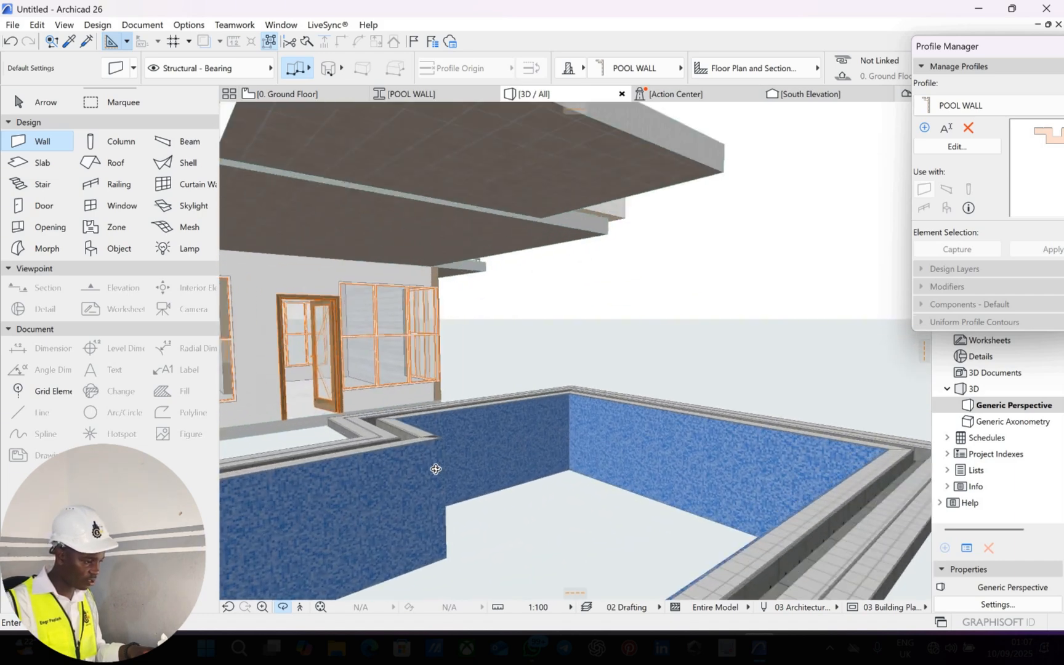
scroll(483, 465, down, 3)
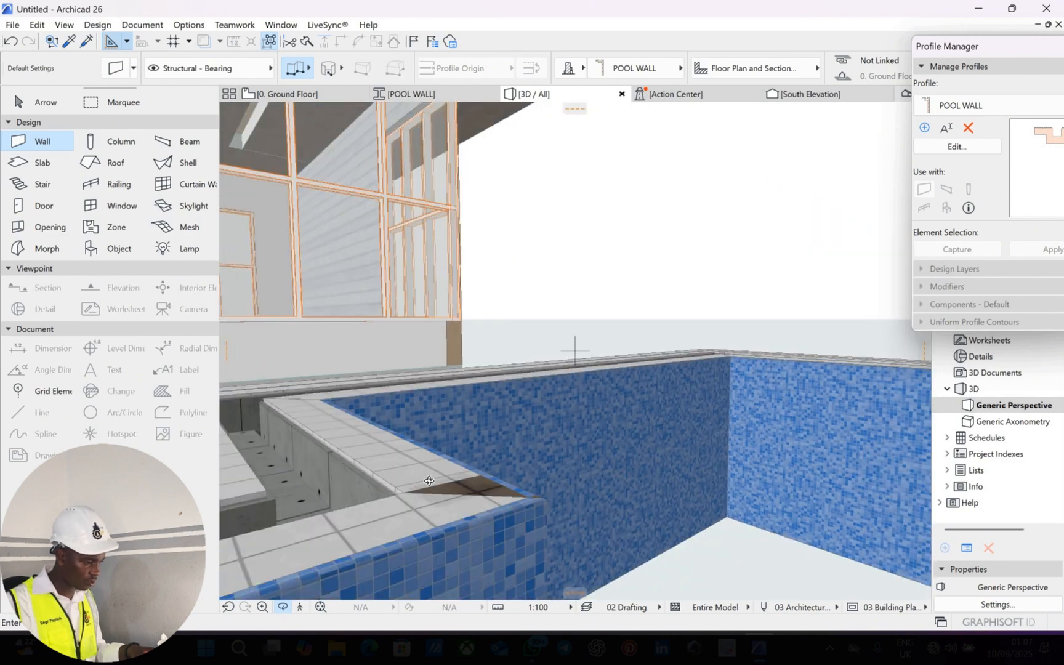
scroll(456, 435, up, 5)
drag(525, 496, 574, 408)
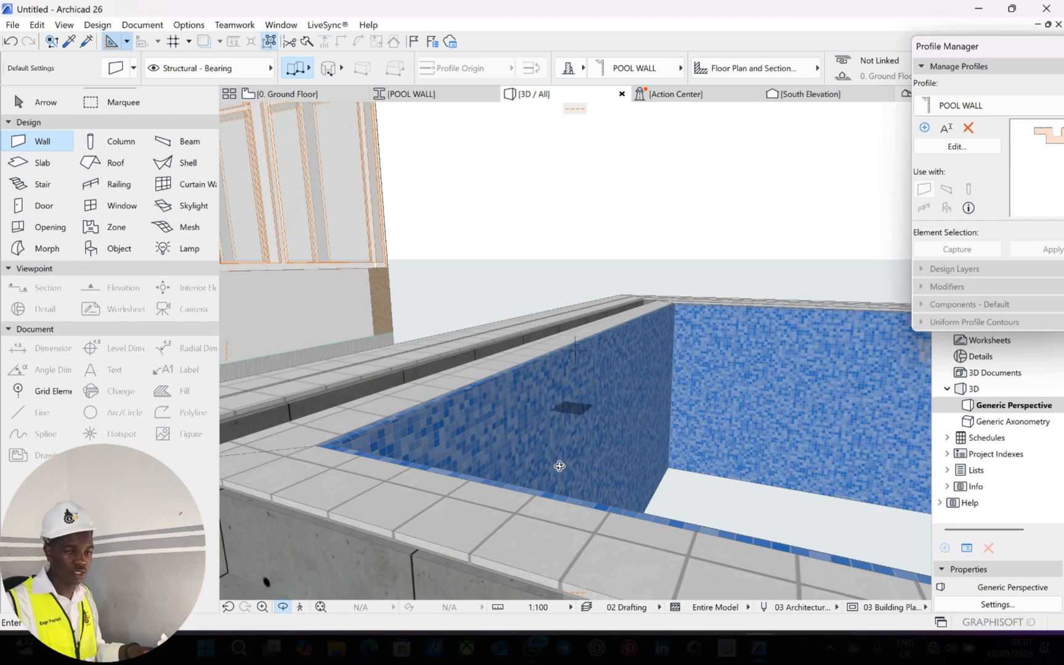
drag(573, 489, 404, 354)
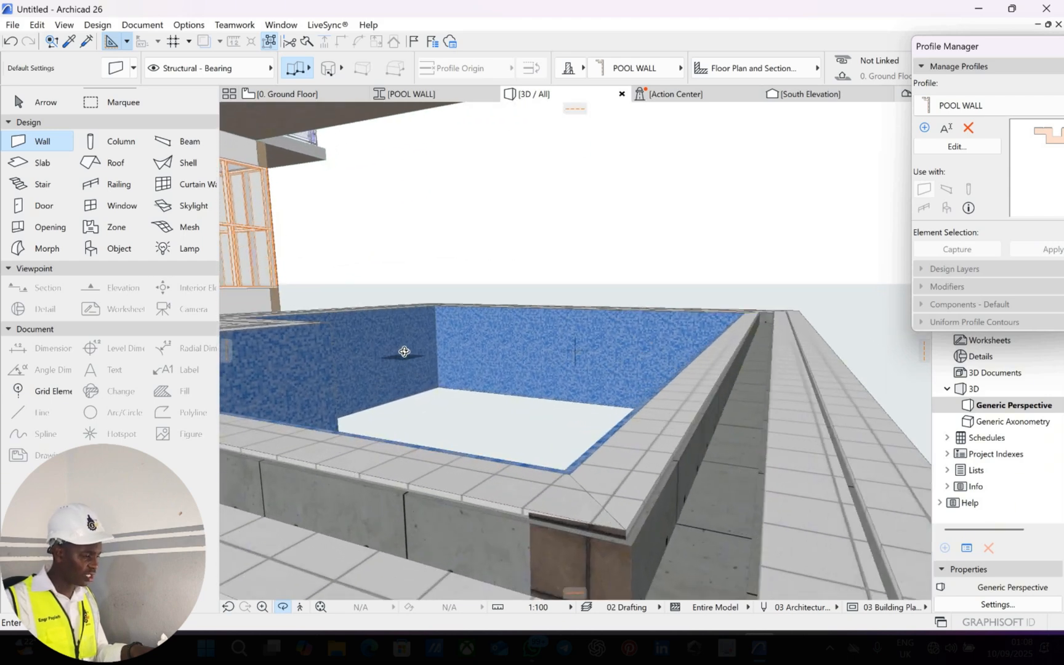
scroll(404, 352, up, 5)
scroll(406, 354, down, 2)
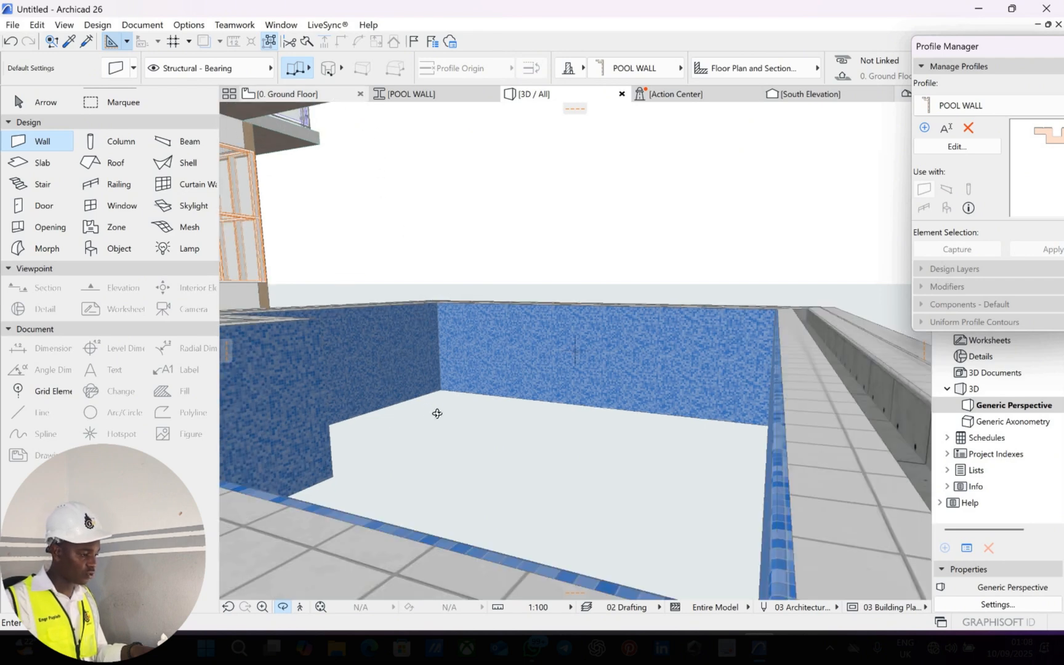
scroll(533, 431, up, 5)
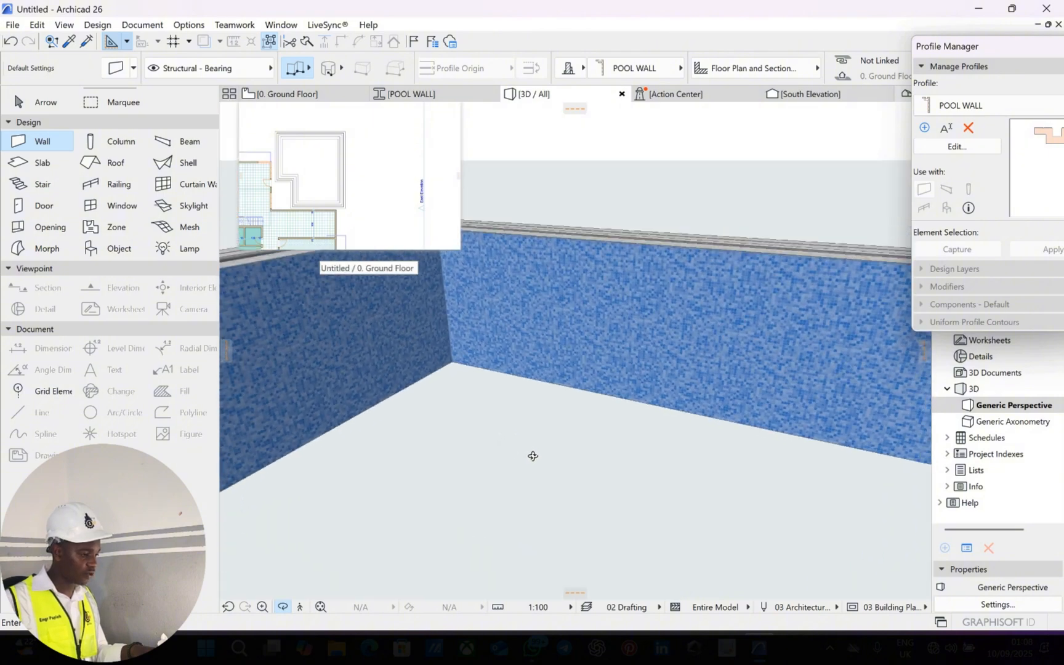
scroll(533, 455, up, 5)
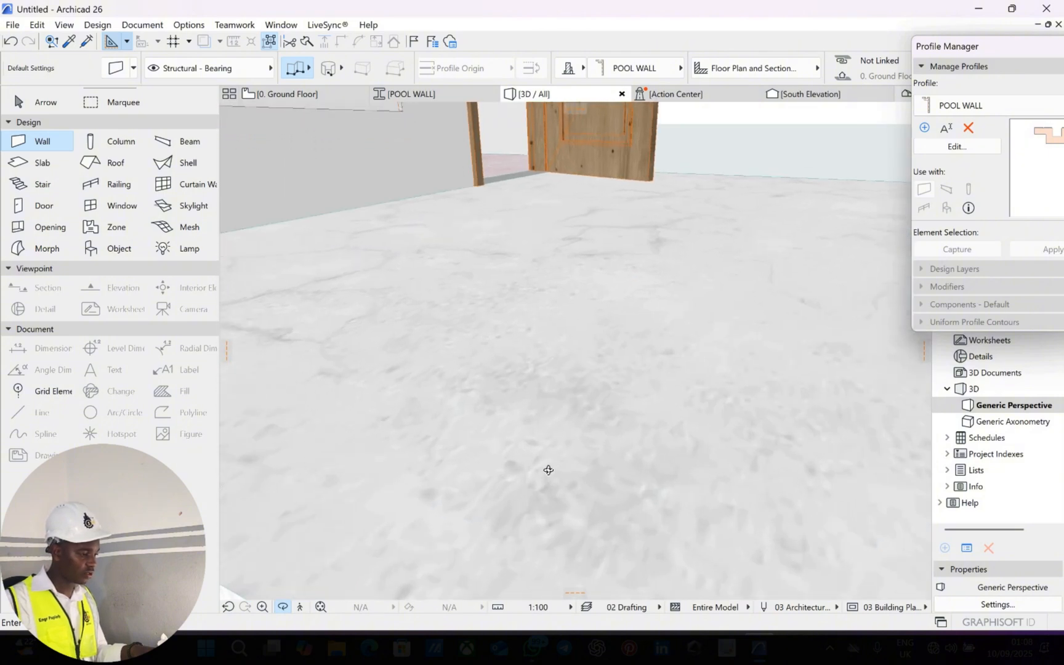
scroll(528, 454, up, 3)
drag(536, 473, 536, 468)
scroll(539, 455, down, 2)
mouse_move(427, 487)
mouse_down()
mouse_move(574, 504)
mouse_move(643, 473)
mouse_up()
mouse_move(439, 435)
mouse_down()
mouse_move(636, 463)
mouse_move(499, 428)
mouse_move(577, 456)
mouse_move(596, 450)
mouse_move(535, 430)
mouse_move(512, 430)
mouse_move(636, 472)
mouse_move(487, 484)
mouse_move(499, 466)
mouse_move(603, 445)
mouse_move(640, 409)
mouse_move(522, 382)
mouse_move(520, 460)
mouse_move(458, 456)
mouse_move(553, 407)
mouse_move(575, 416)
mouse_move(456, 449)
mouse_move(507, 435)
mouse_up()
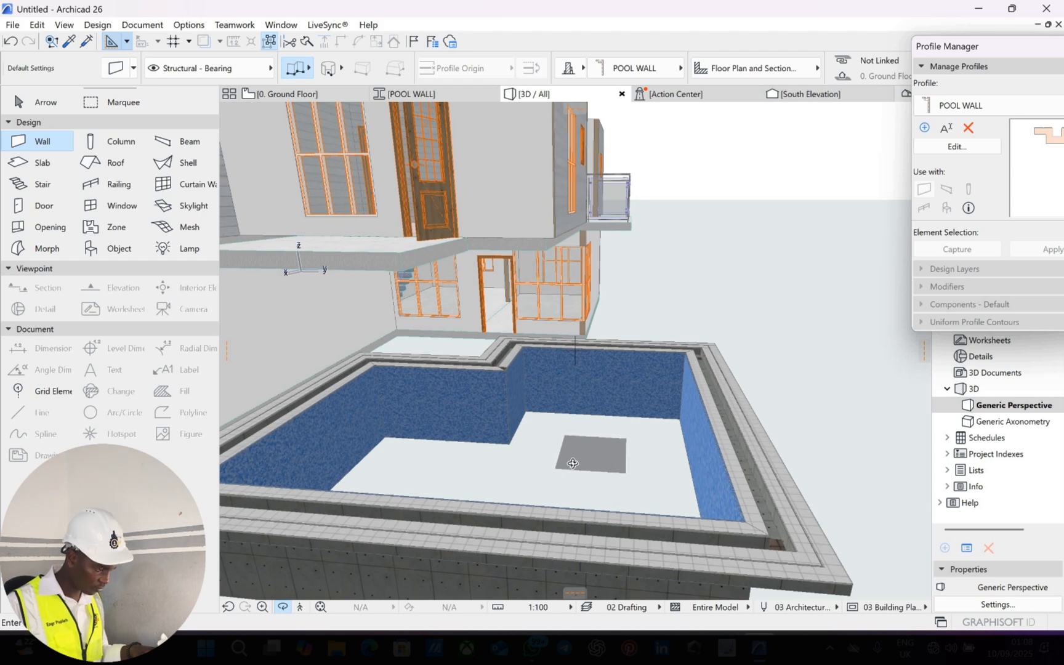
drag(569, 479, 323, 98)
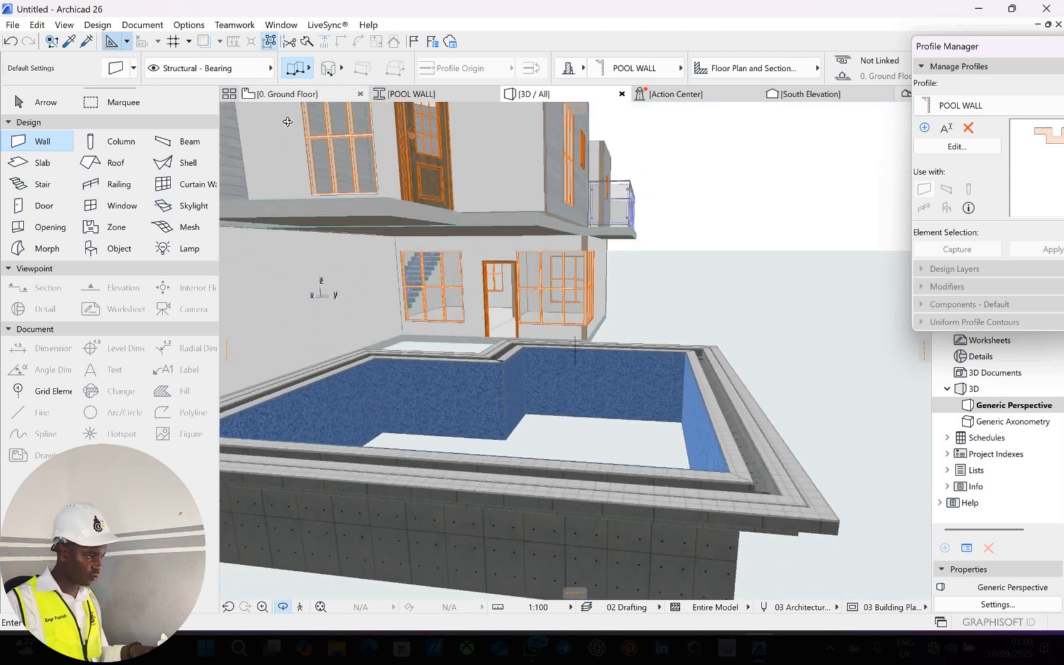
click(280, 93)
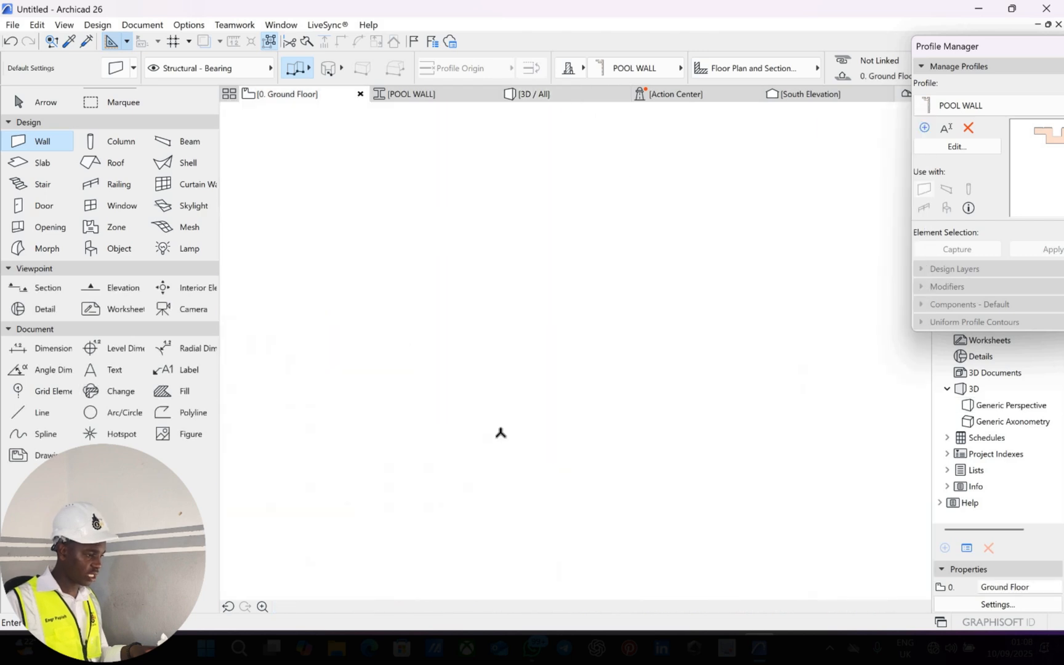
Set the slab defaults so the top and edge surfaces use Tiles - Mosaic Blue instead of marble and stucco.
scroll(501, 434, up, 2)
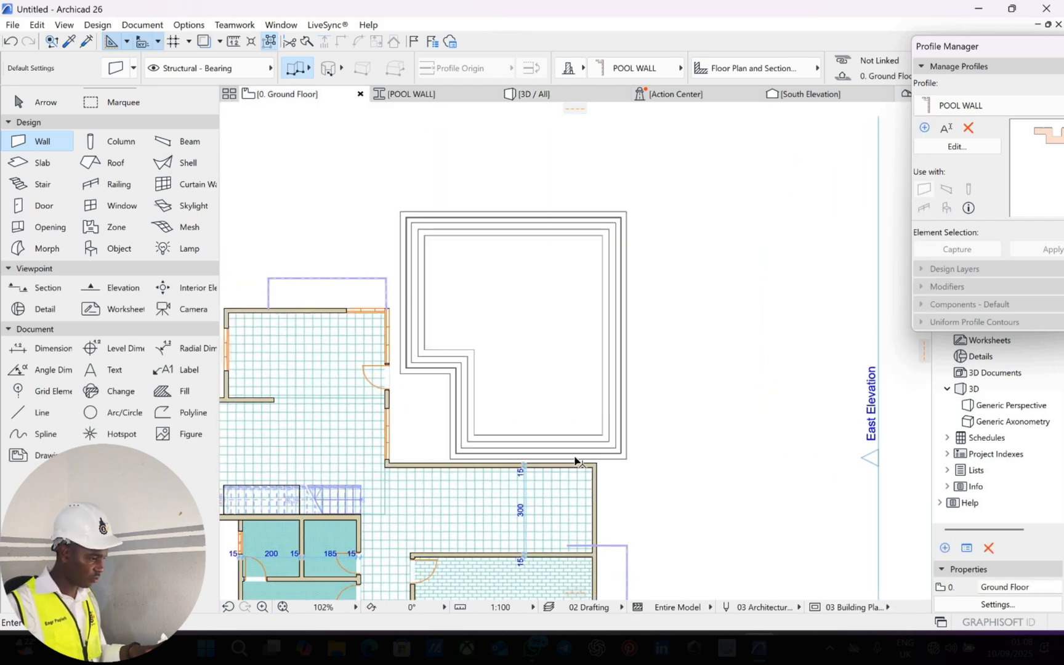
key(Escape)
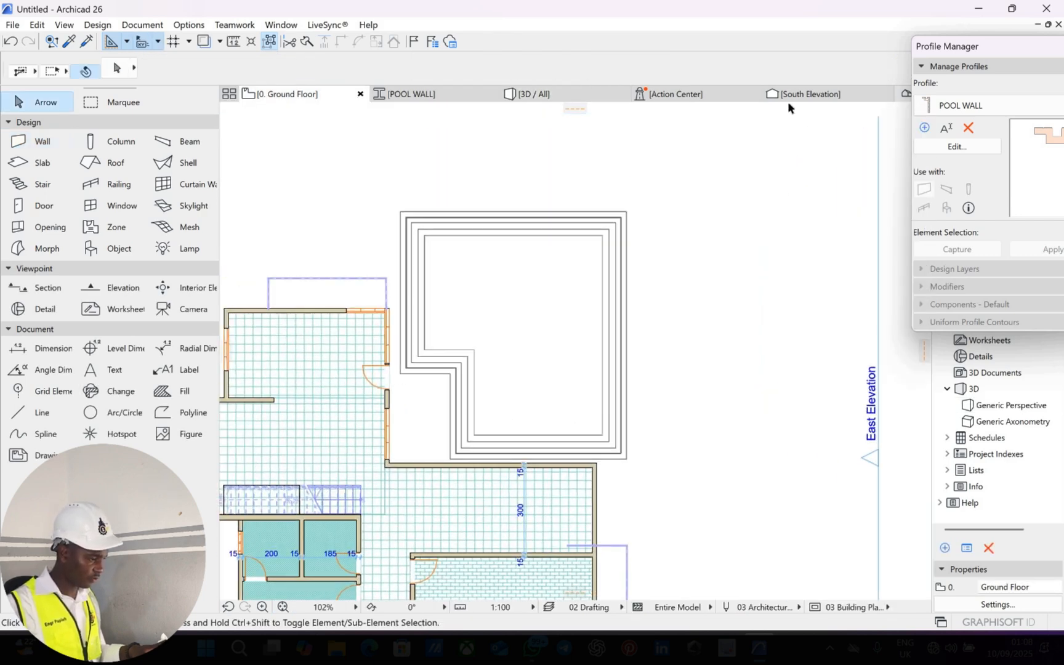
double_click(38, 163)
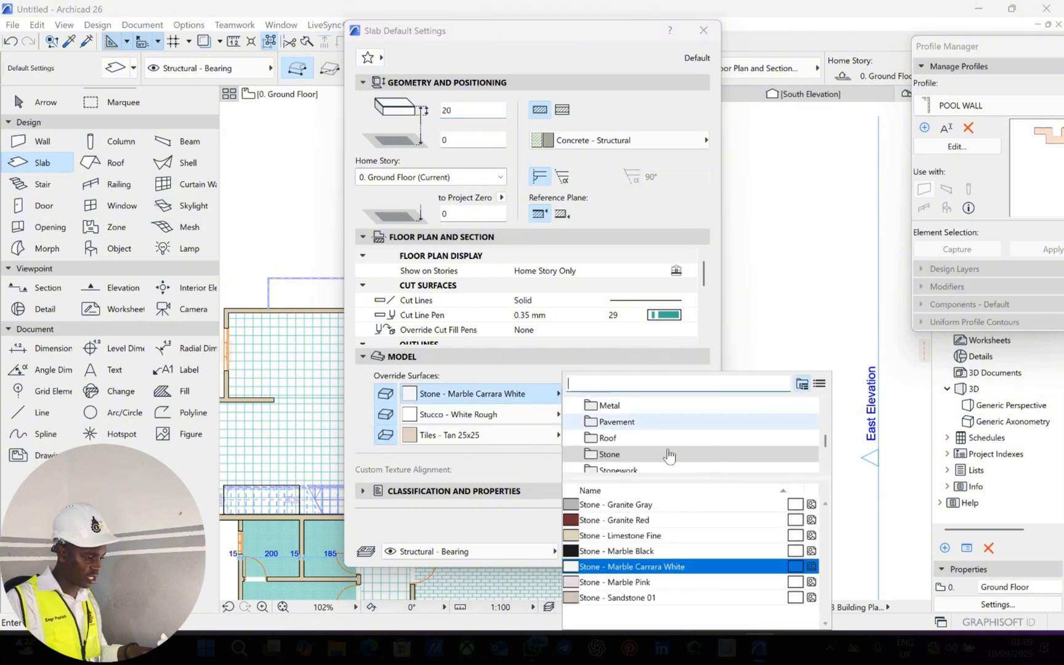
scroll(636, 444, down, 3)
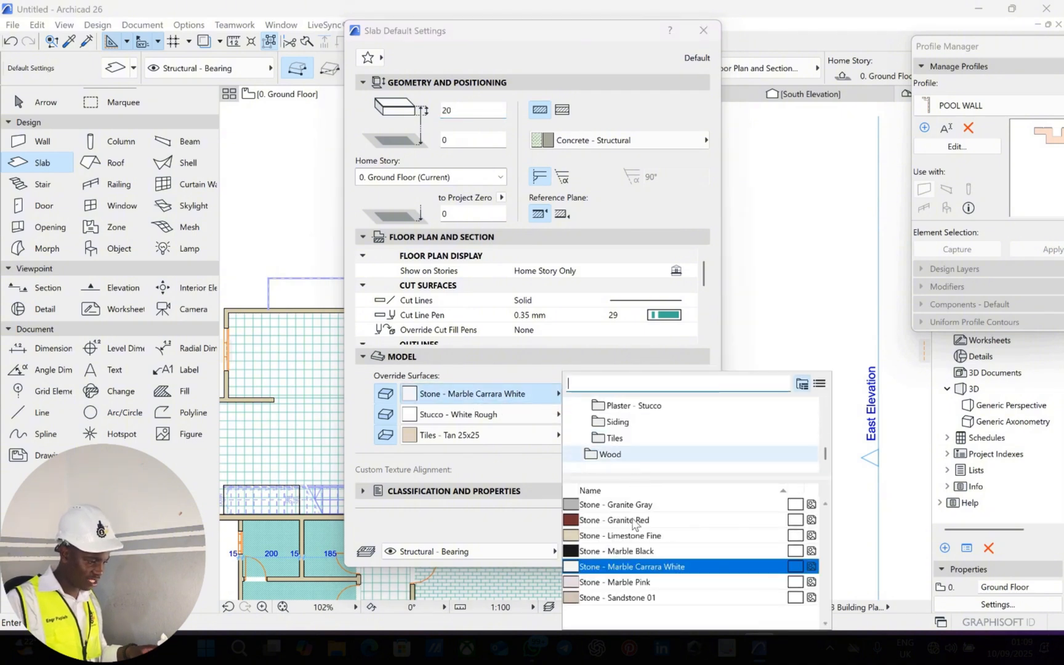
click(614, 438)
click(613, 520)
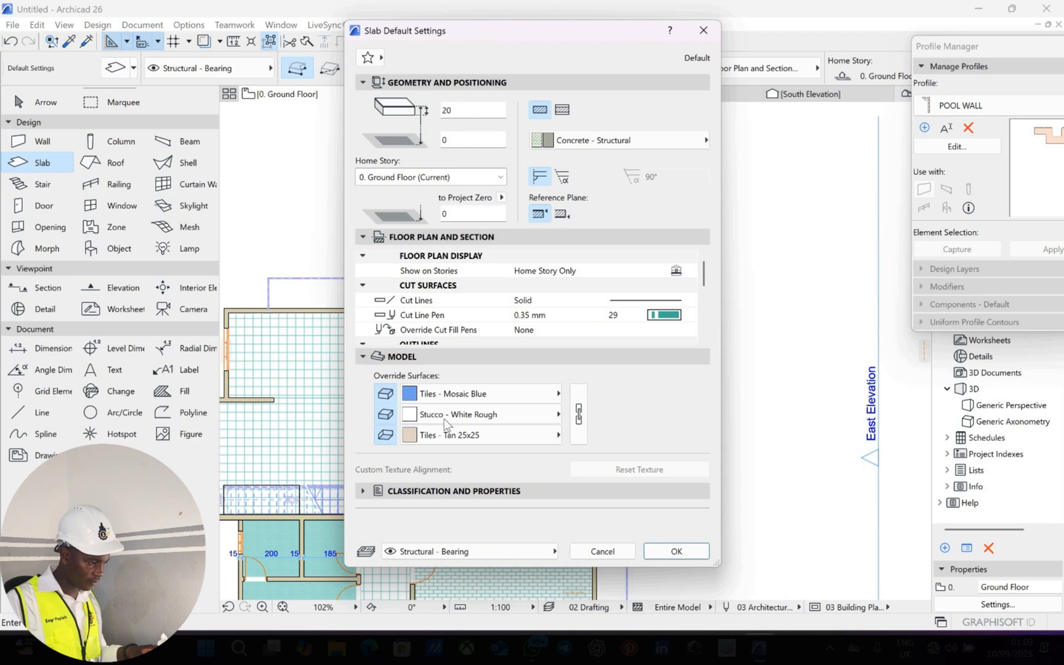
click(510, 420)
scroll(627, 438, down, 2)
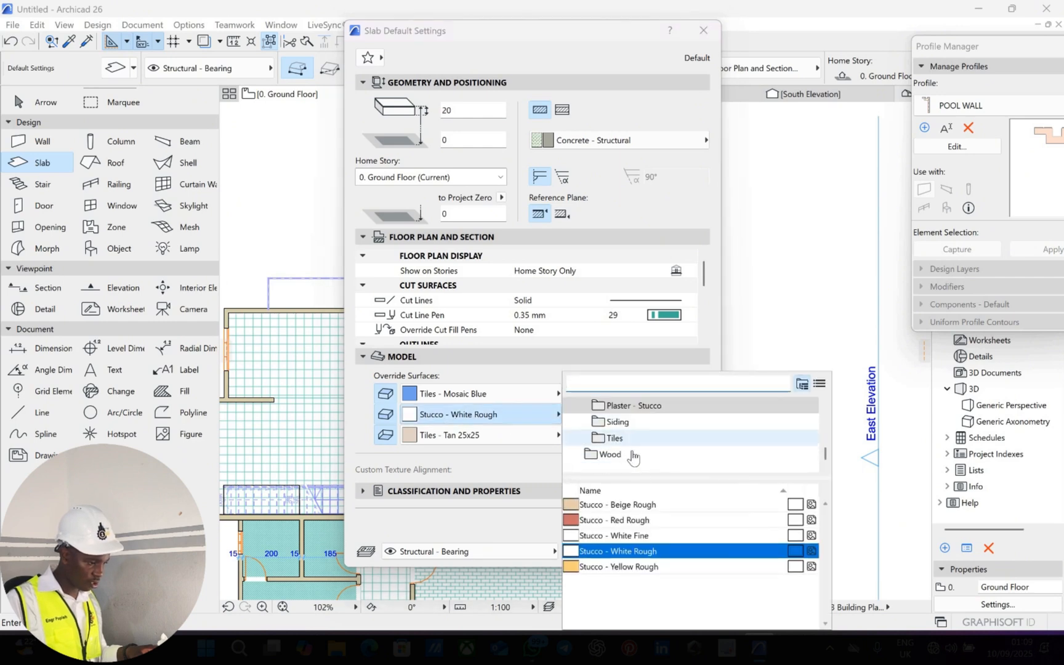
click(628, 439)
click(642, 521)
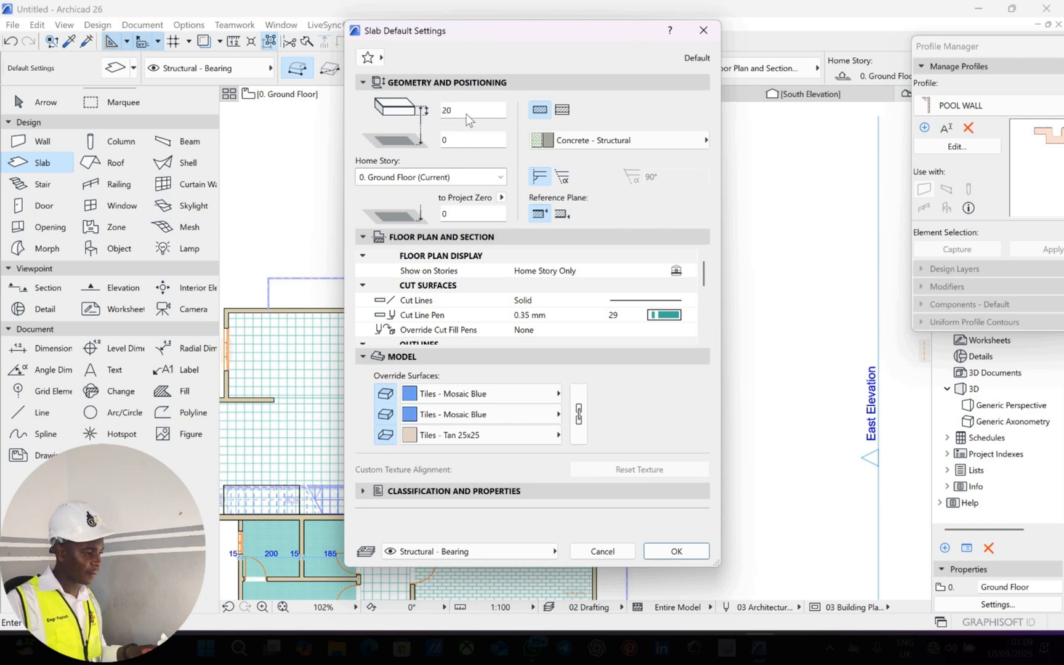
click(675, 552)
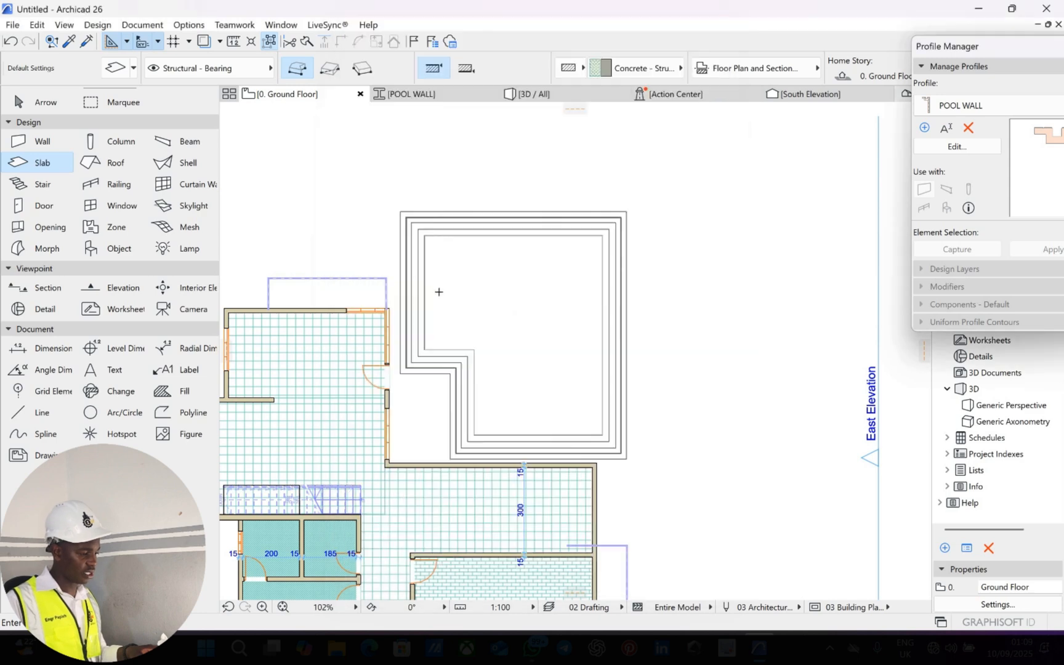
Draw a rectangular slab snapped between the pool walls' inner corners over the upper pool.
scroll(401, 185, up, 10)
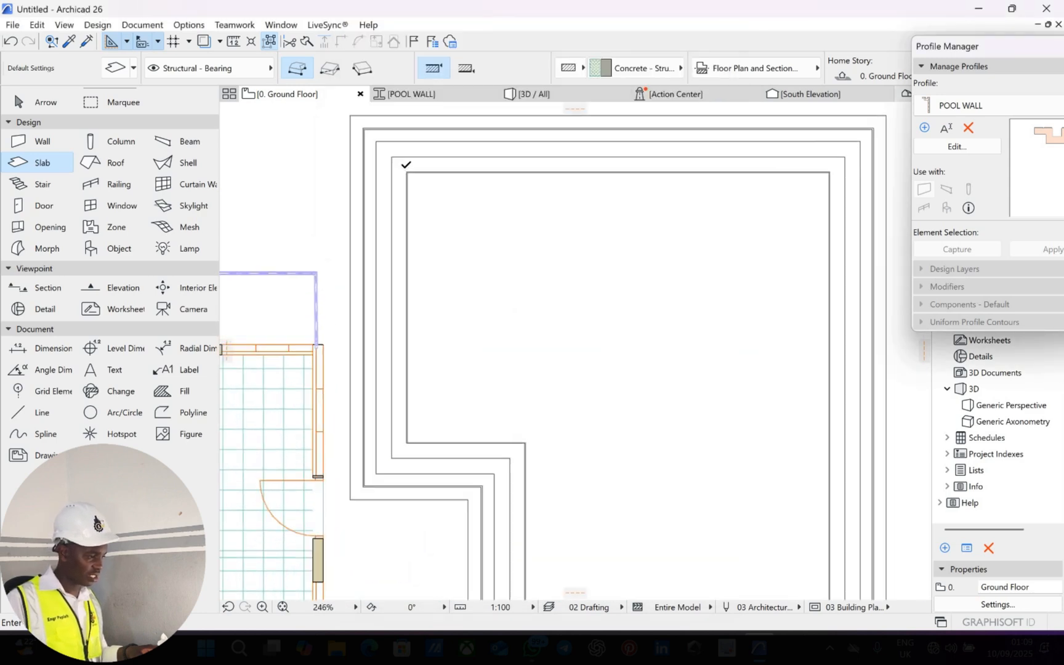
scroll(397, 166, up, 10)
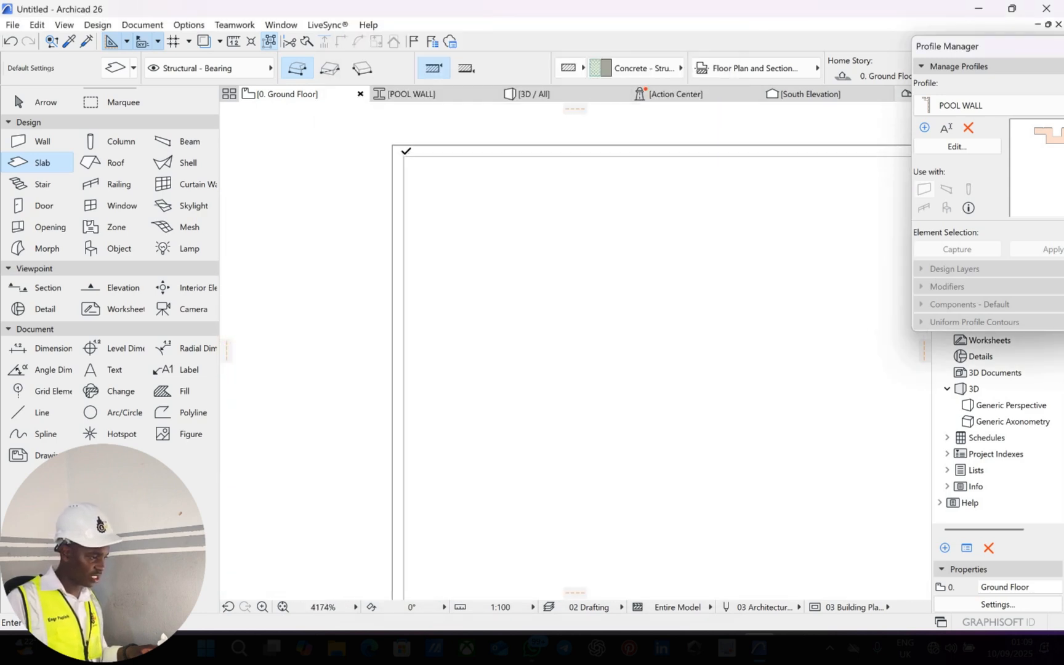
click(404, 153)
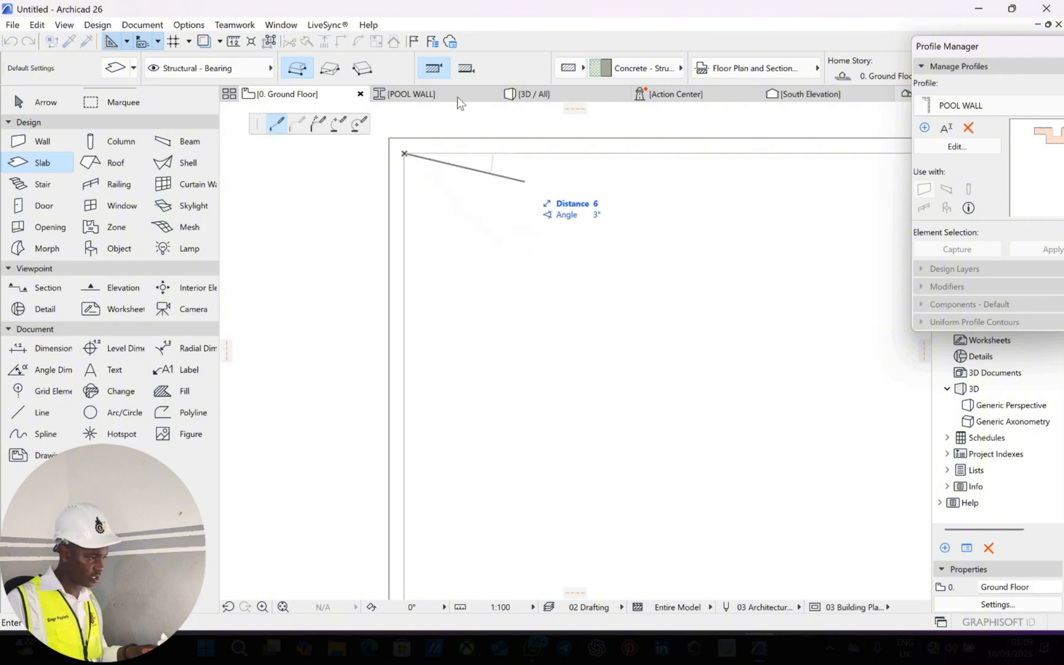
click(332, 69)
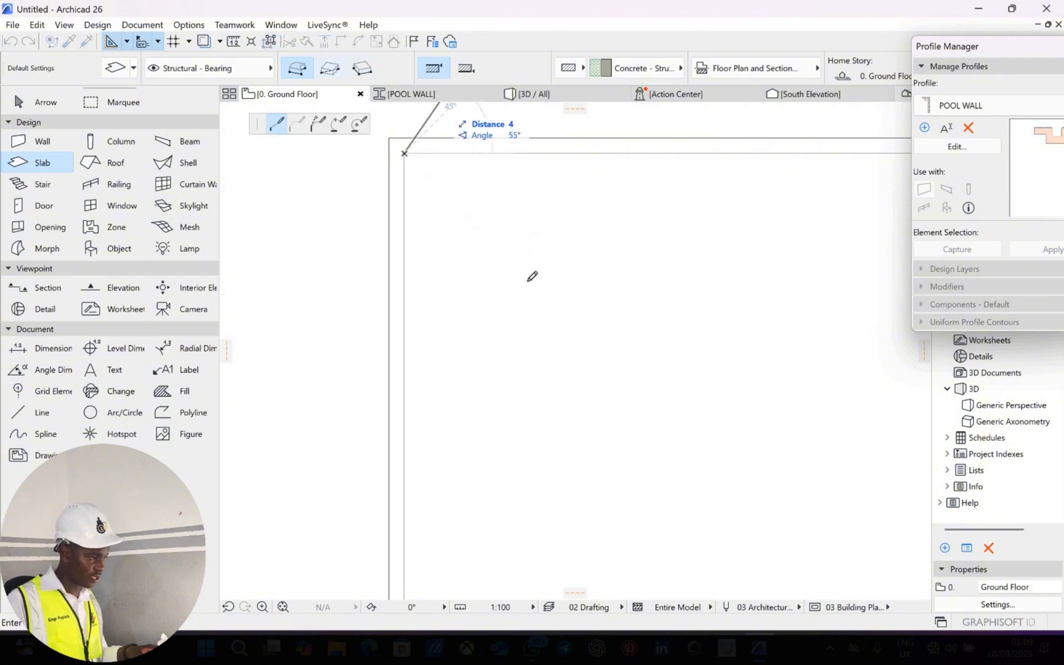
scroll(492, 304, down, 6)
scroll(500, 304, down, 6)
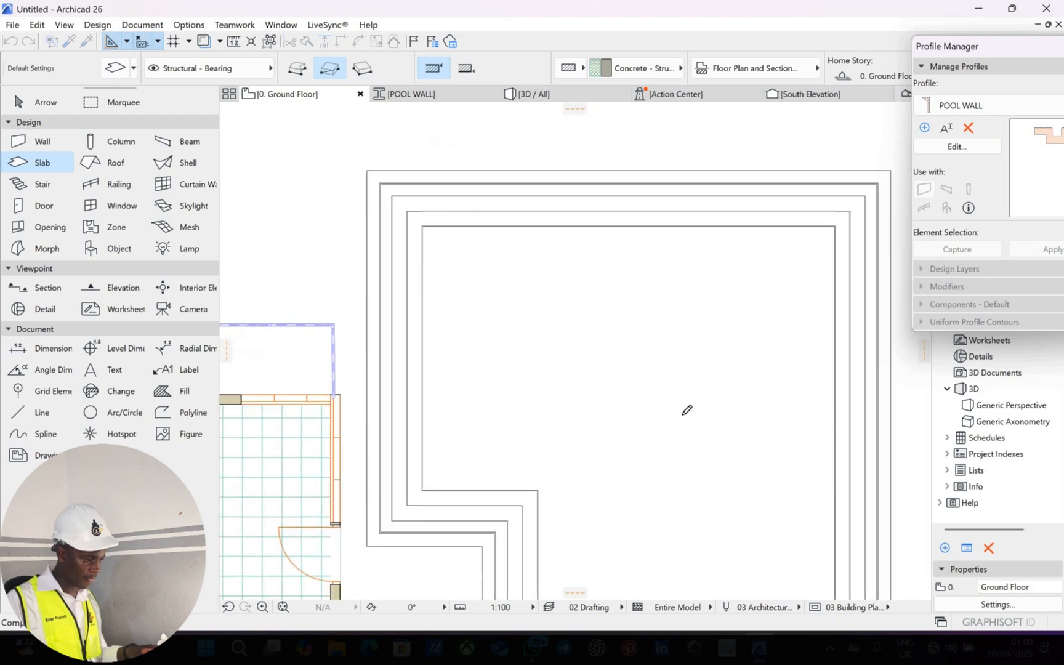
scroll(759, 407, up, 5)
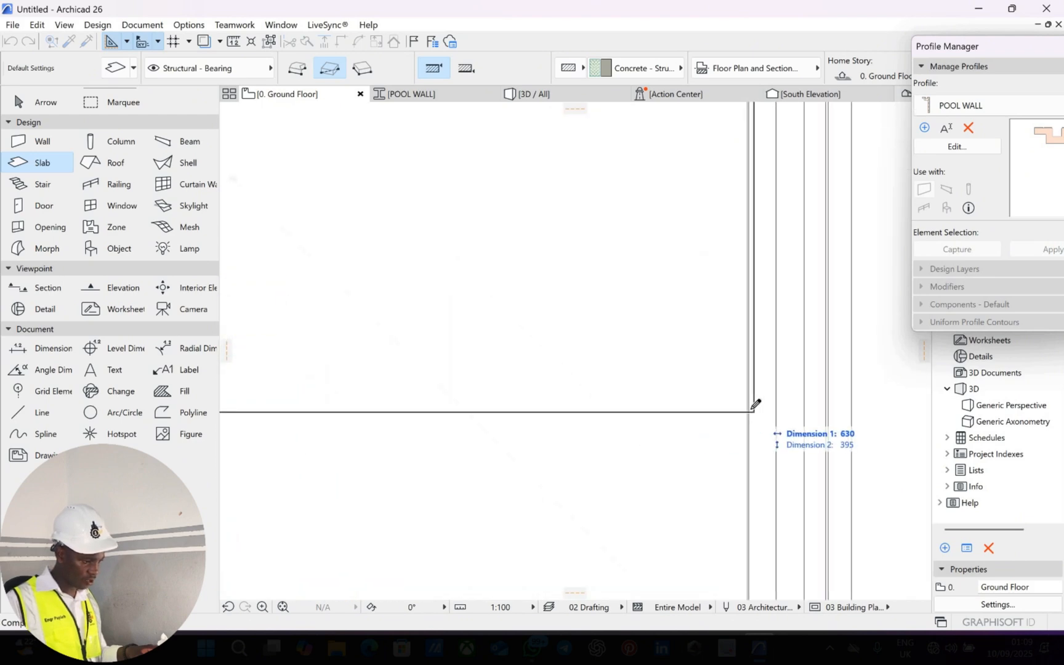
click(729, 406)
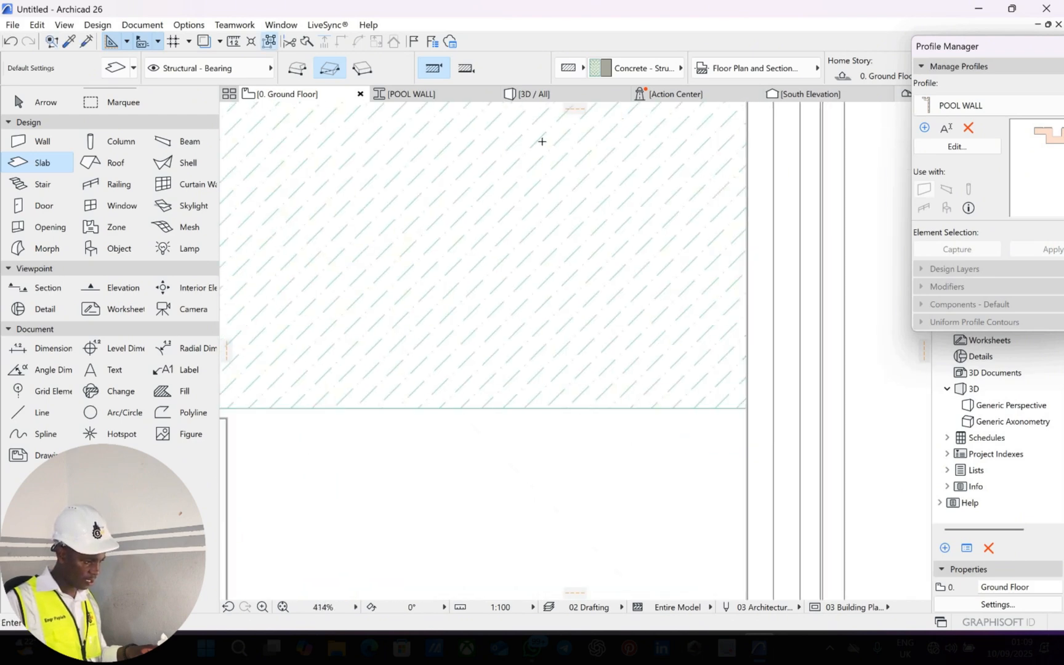
scroll(548, 315, down, 5)
scroll(456, 229, up, 8)
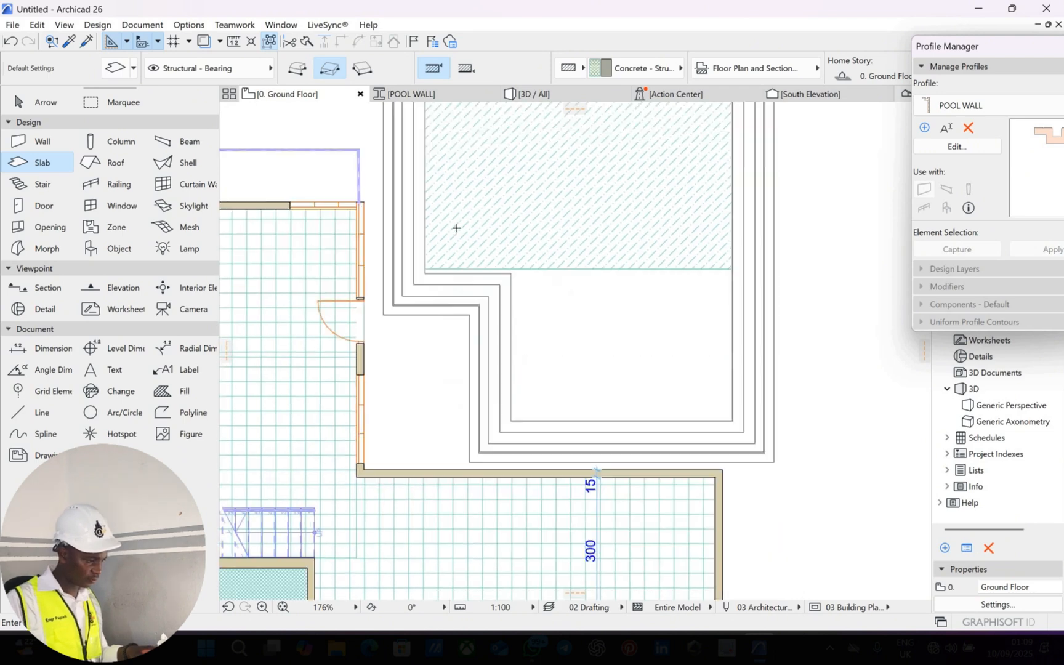
Move the pool slab's lower-left corner node, then inspect the right corner without changing it.
key(Escape)
click(293, 224)
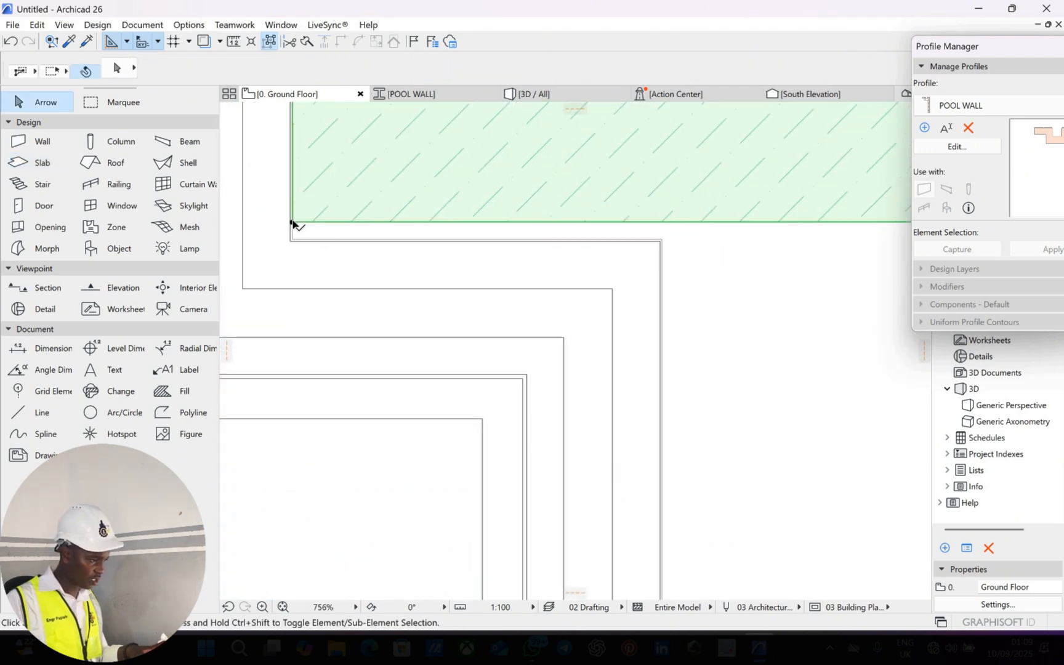
click(292, 223)
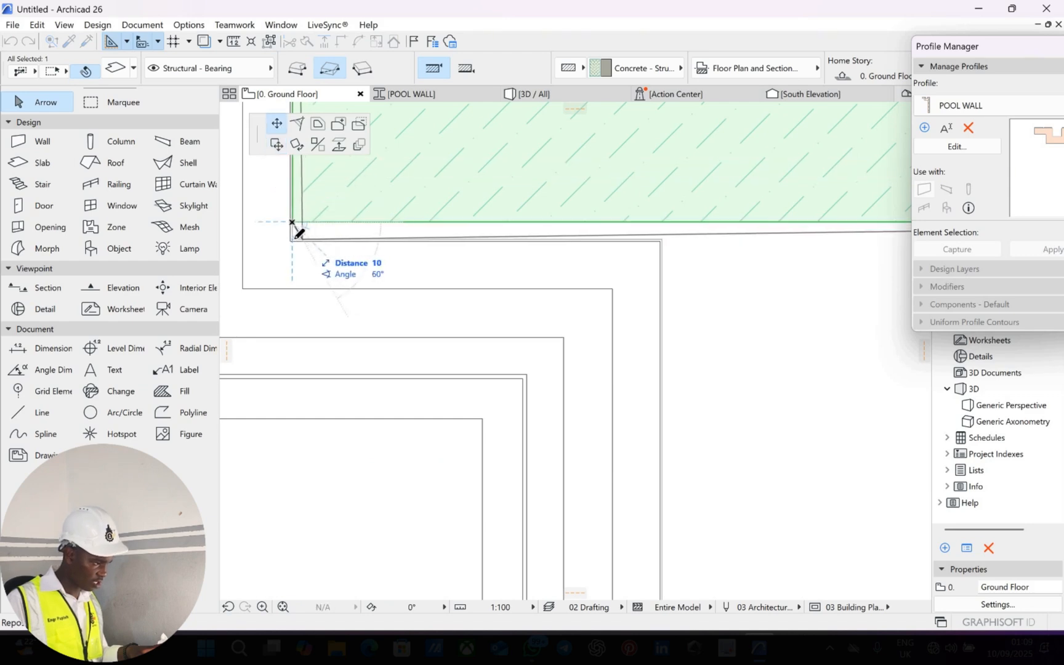
click(292, 238)
scroll(641, 224, down, 5)
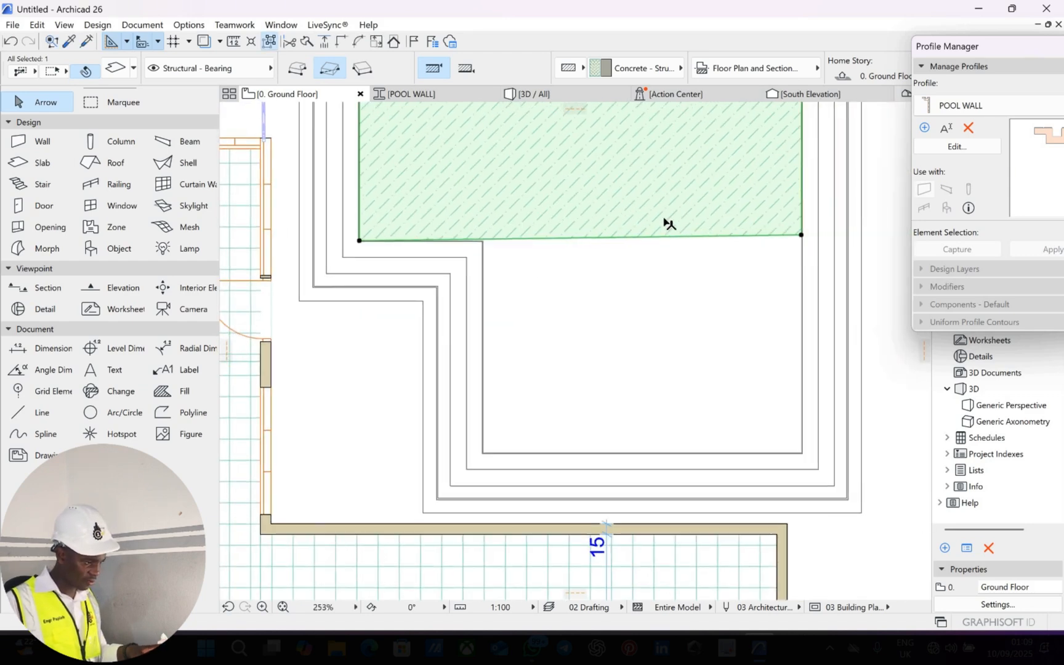
middle_drag(800, 232, 666, 220)
scroll(665, 218, up, 3)
click(664, 216)
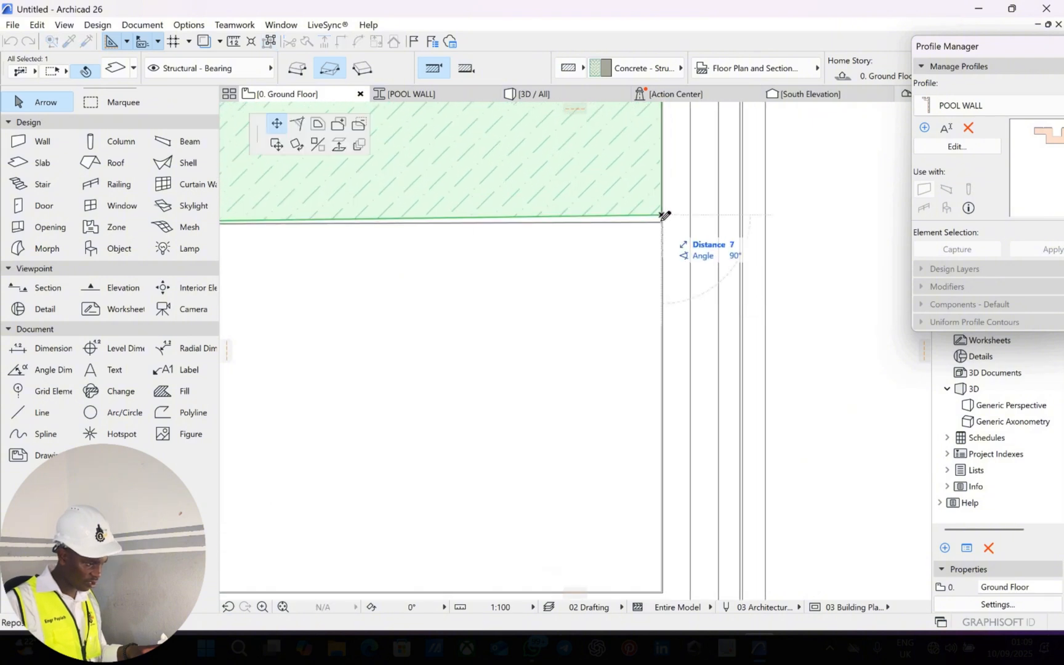
key(Escape)
scroll(541, 261, down, 3)
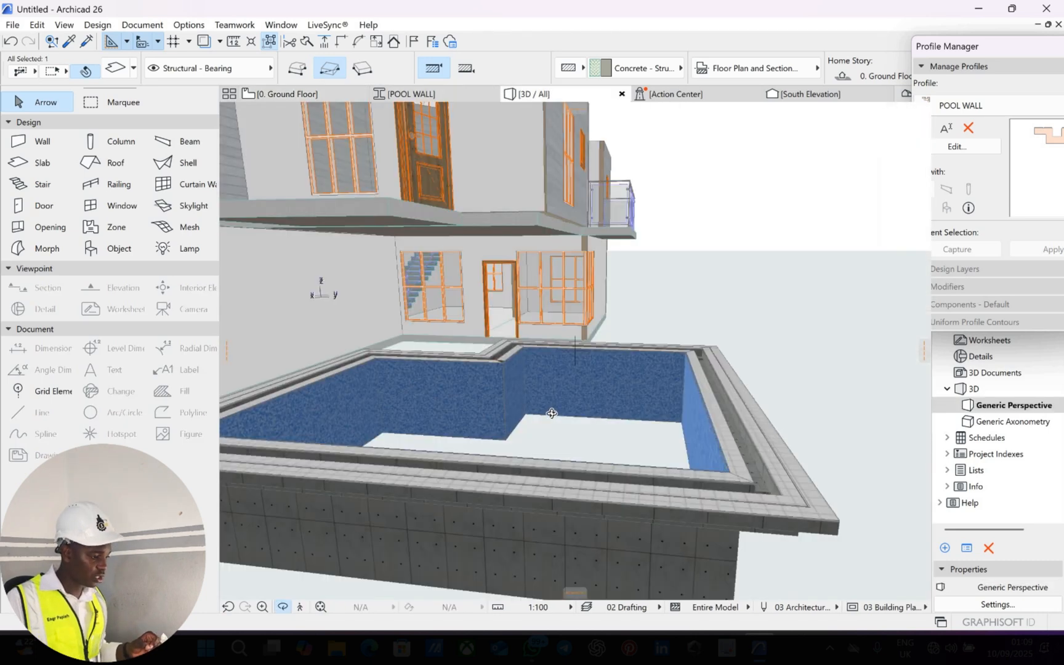
Orbit the 3D model around the pool and select the Mosaic Blue slab between the tiled walls.
drag(700, 400, 683, 395)
shift+middle_drag(683, 395, 575, 401)
click(614, 391)
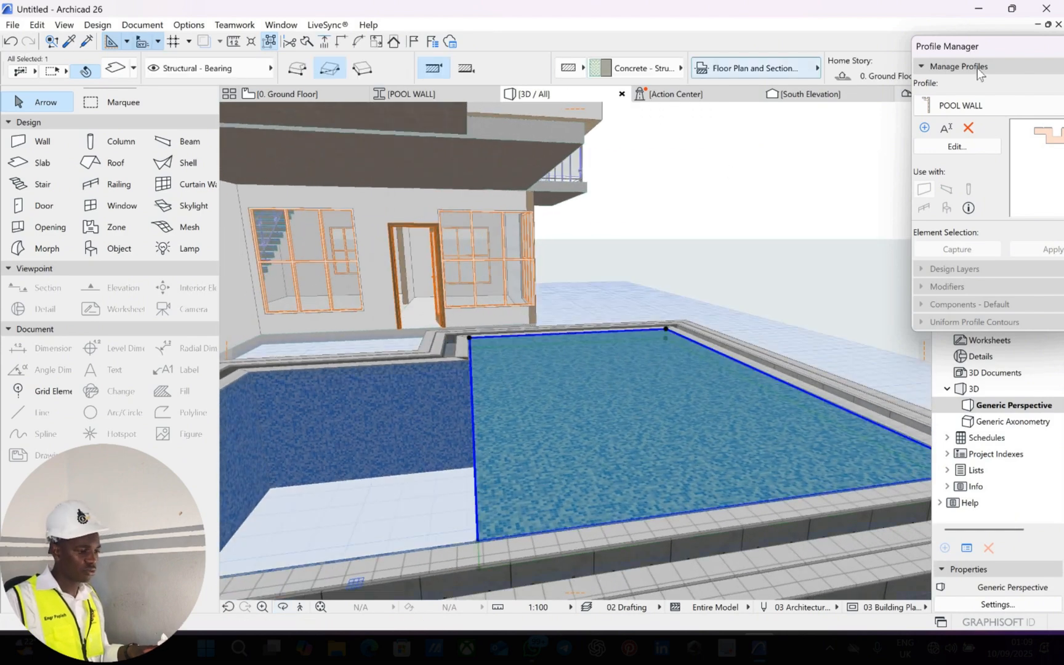
drag(981, 76, 998, 123)
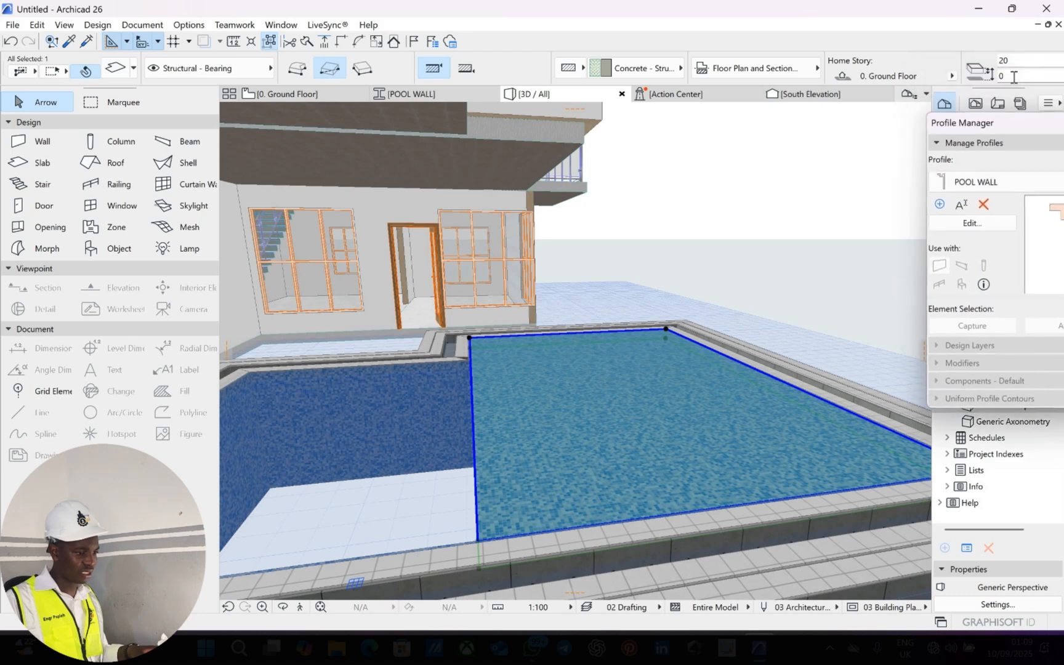
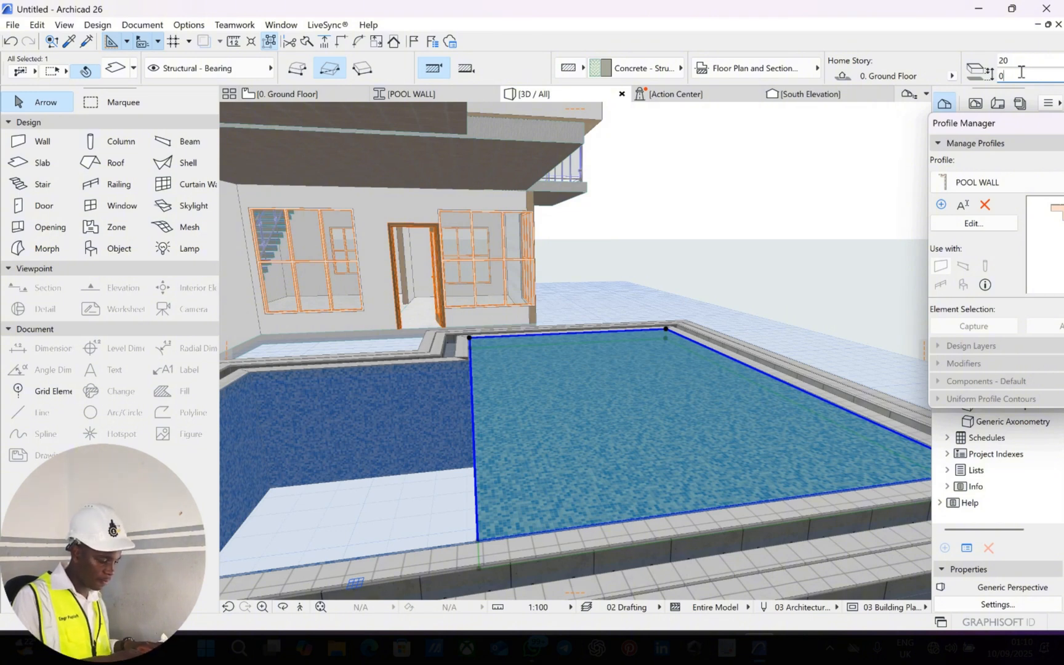
Drag the pool's outer wall down 175 so its top offset reads -175.
key(Up)
key(Up)
key(Up)
key(Up)
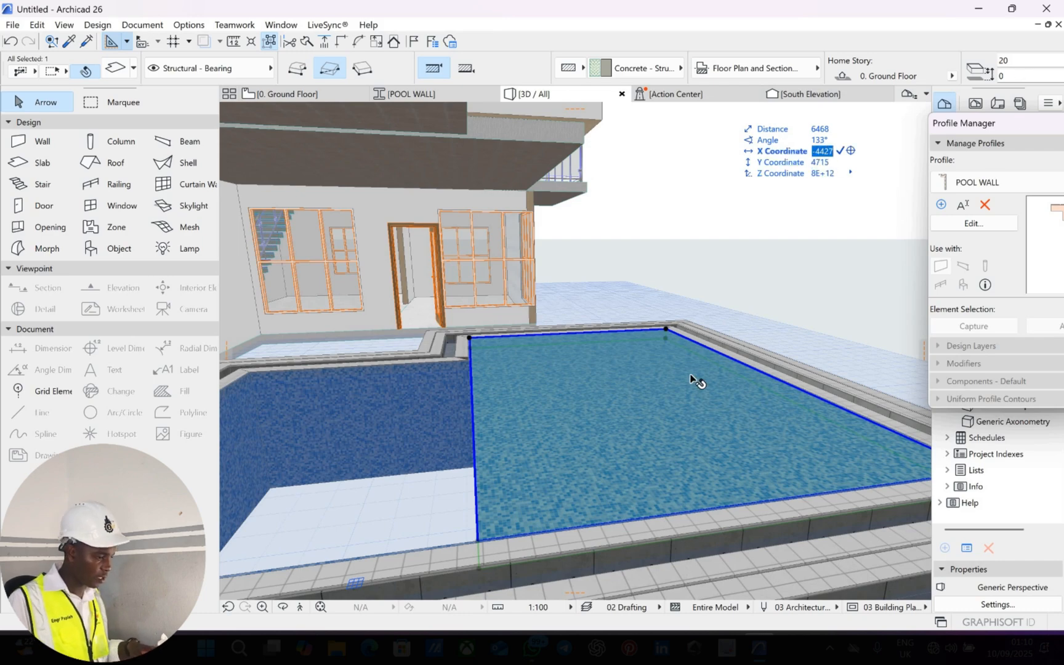
middle_drag(689, 376, 587, 257)
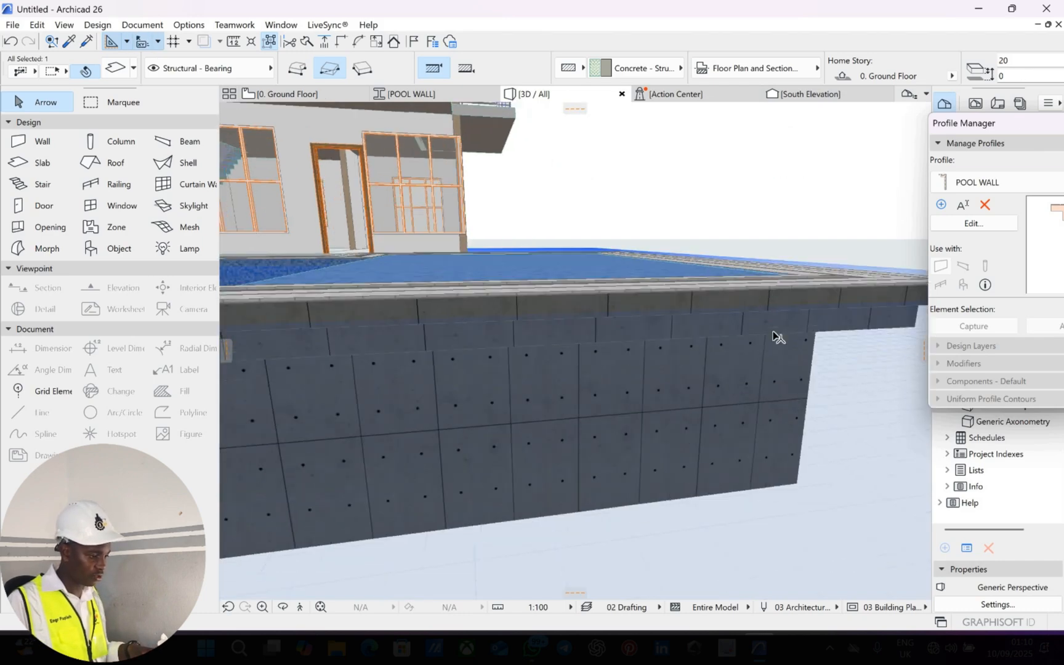
middle_drag(769, 332, 720, 226)
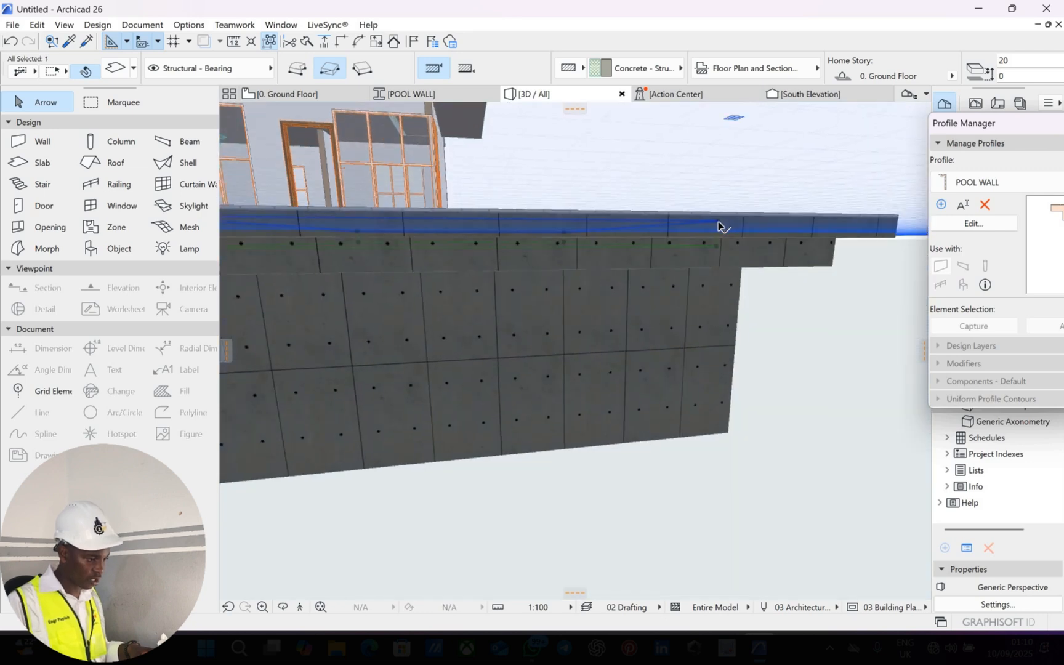
click(721, 259)
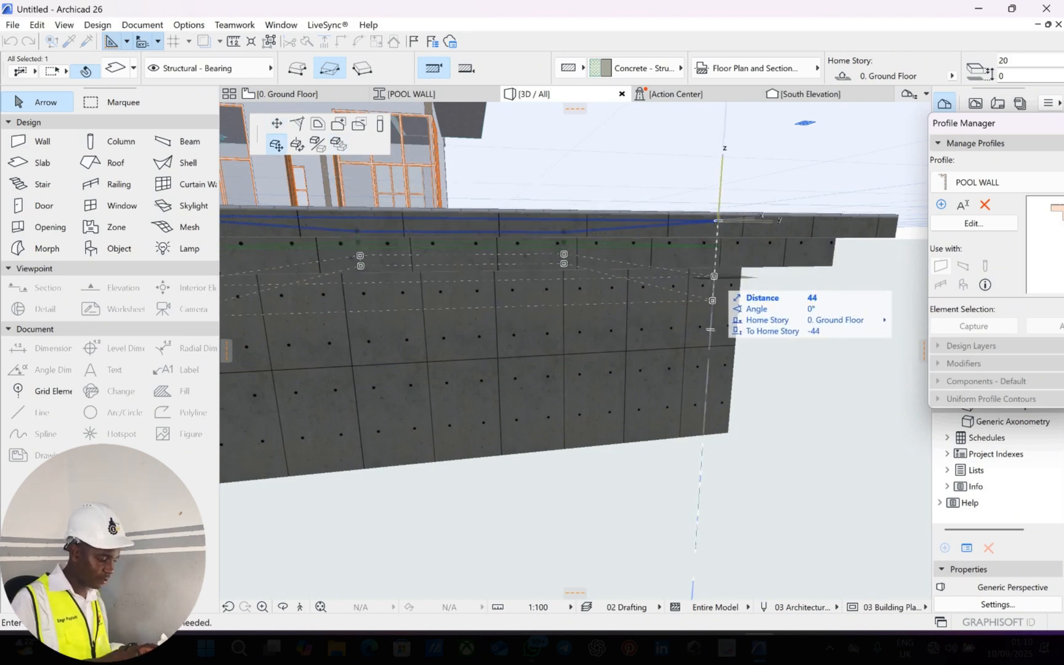
text(175)
key(Return)
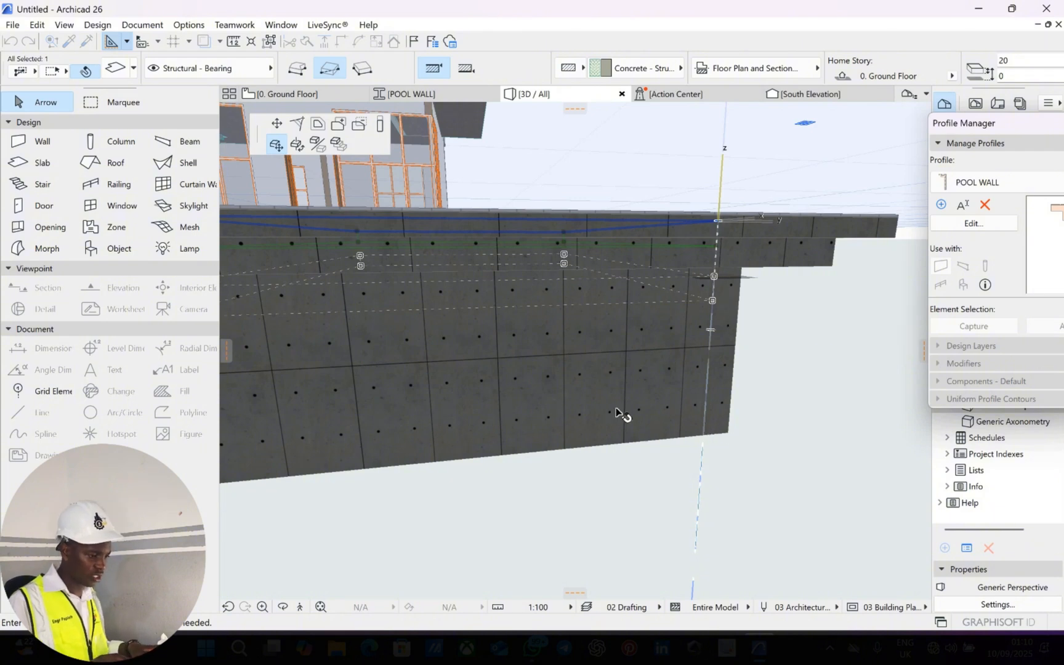
Orbit the 3D view to look down into the pool, then go to the 0. Ground Floor plan.
scroll(652, 513, down, 4)
middle_drag(597, 517, 659, 607)
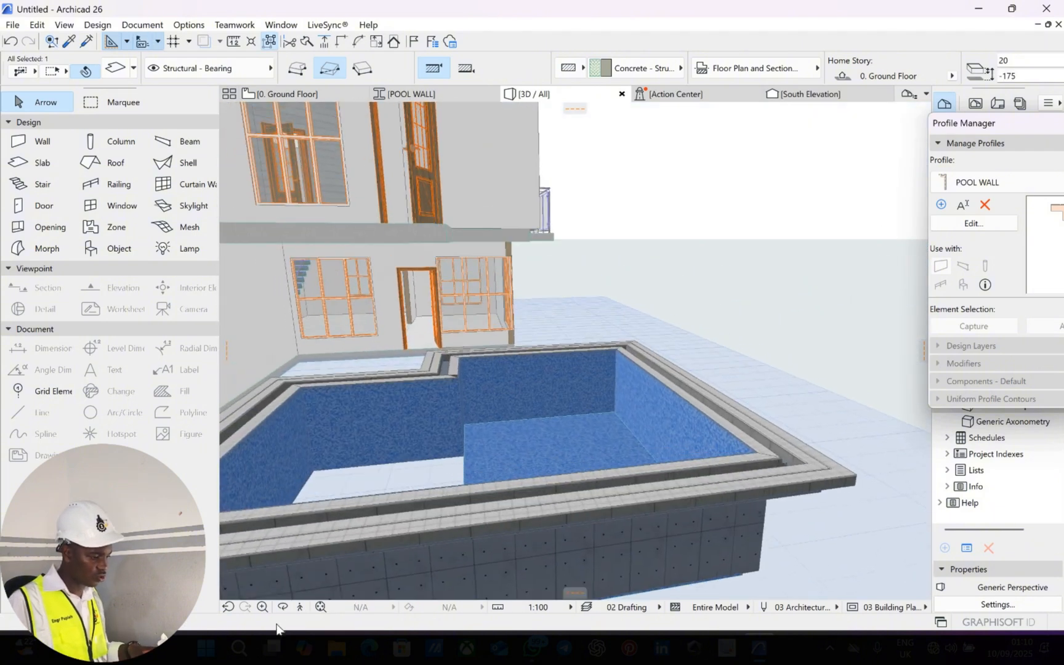
drag(539, 511, 605, 506)
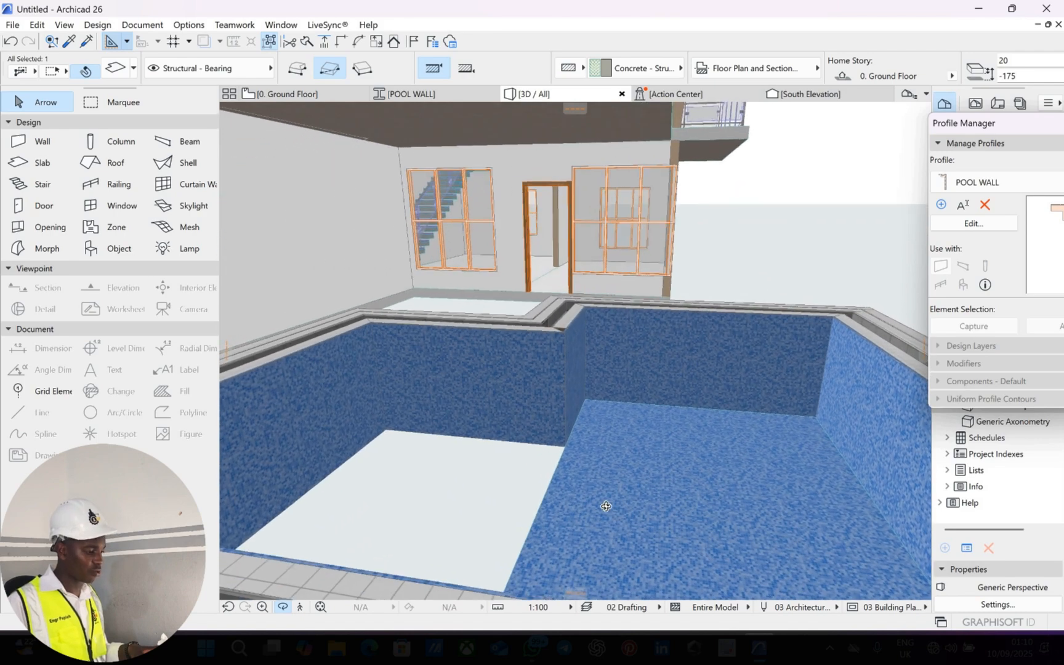
drag(571, 456, 293, 89)
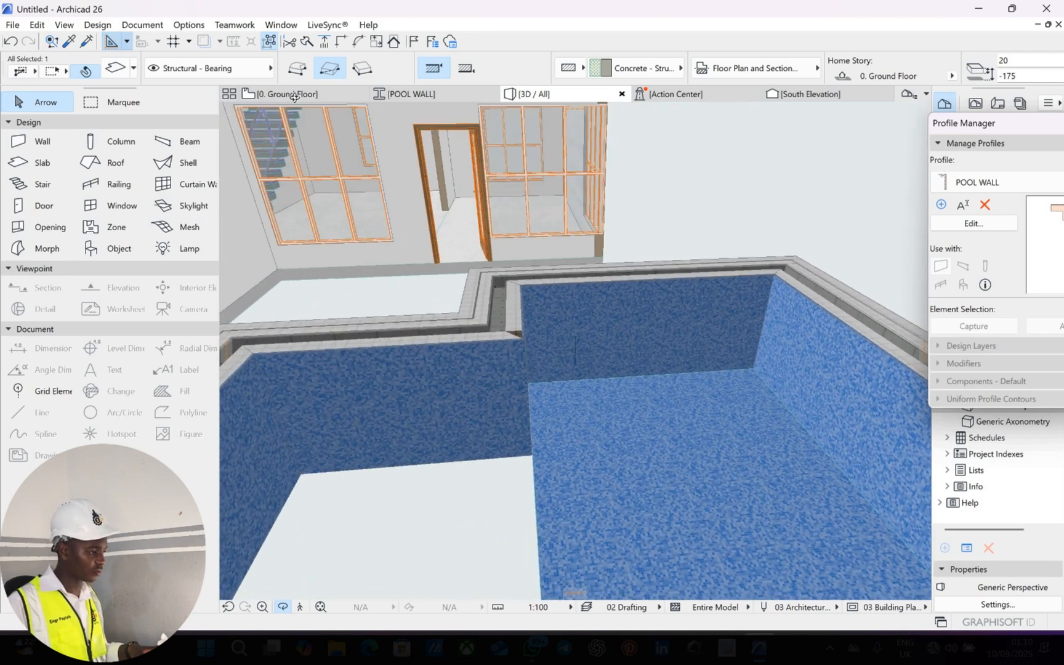
click(295, 94)
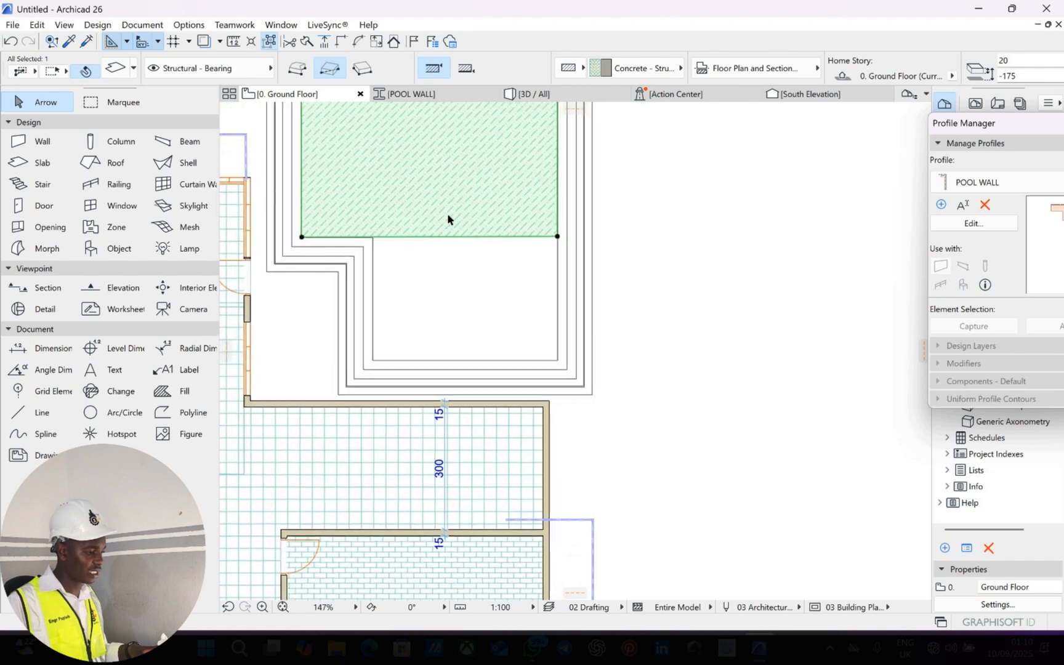
Zoom and pan the ground floor plan onto the pool and select its hatched slab at -175, 20 thick.
scroll(447, 213, up, 3)
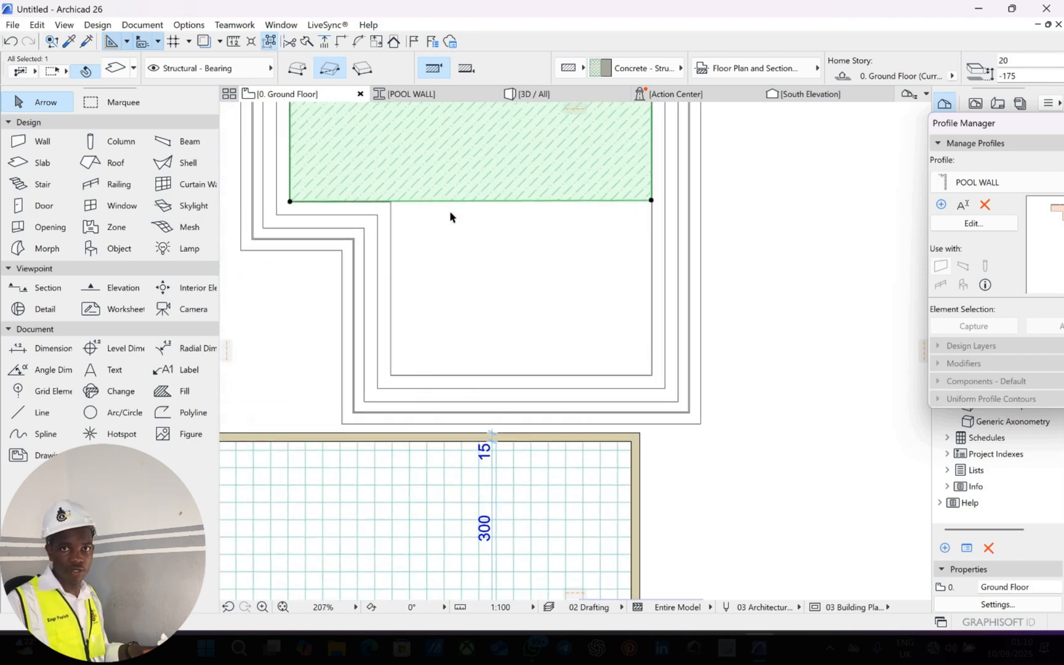
scroll(449, 210, up, 1)
scroll(495, 197, left, 1)
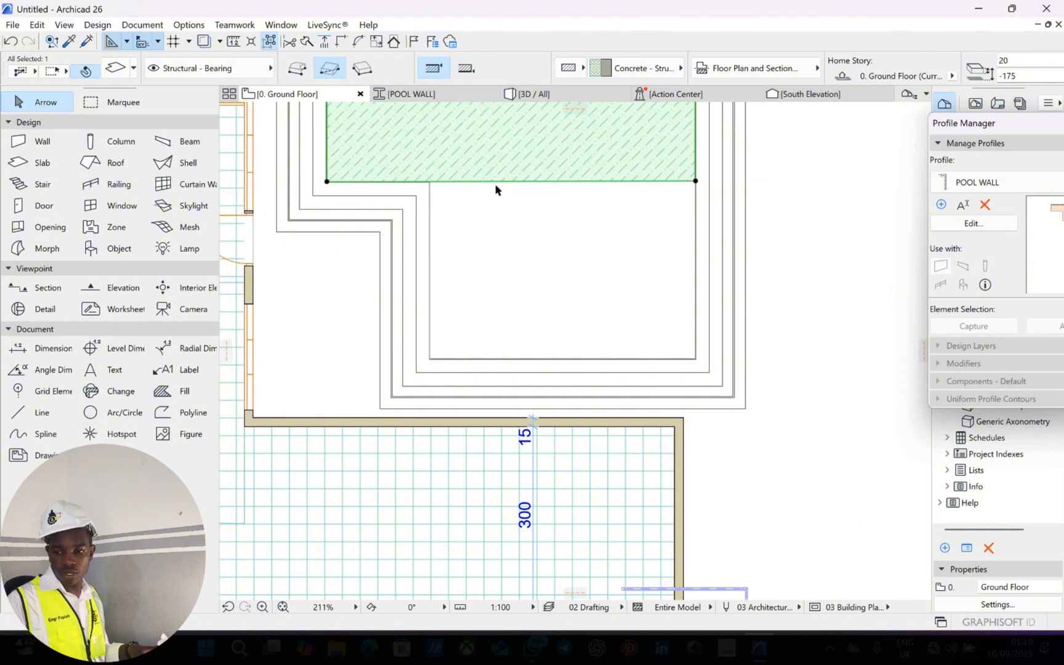
middle_drag(454, 189, 468, 178)
click(584, 212)
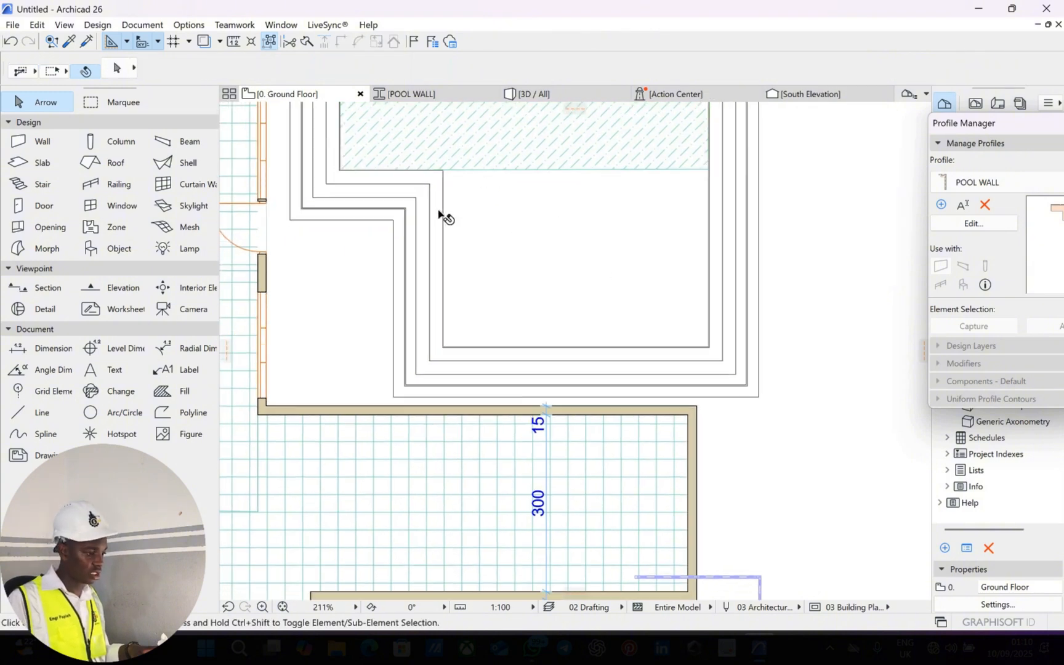
scroll(481, 357, up, 4)
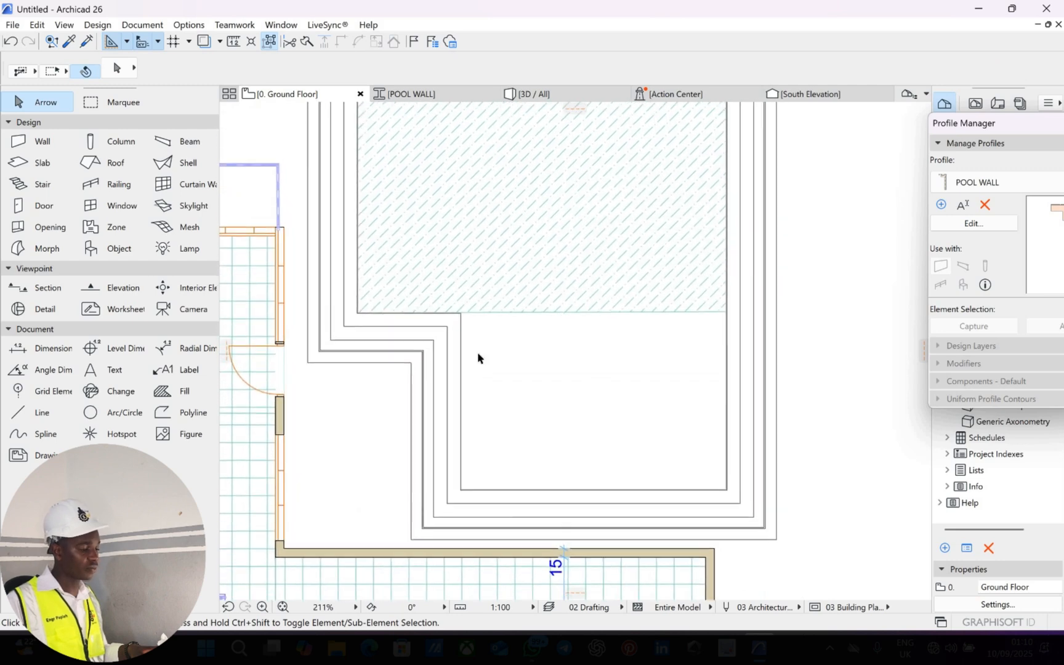
scroll(505, 396, up, 2)
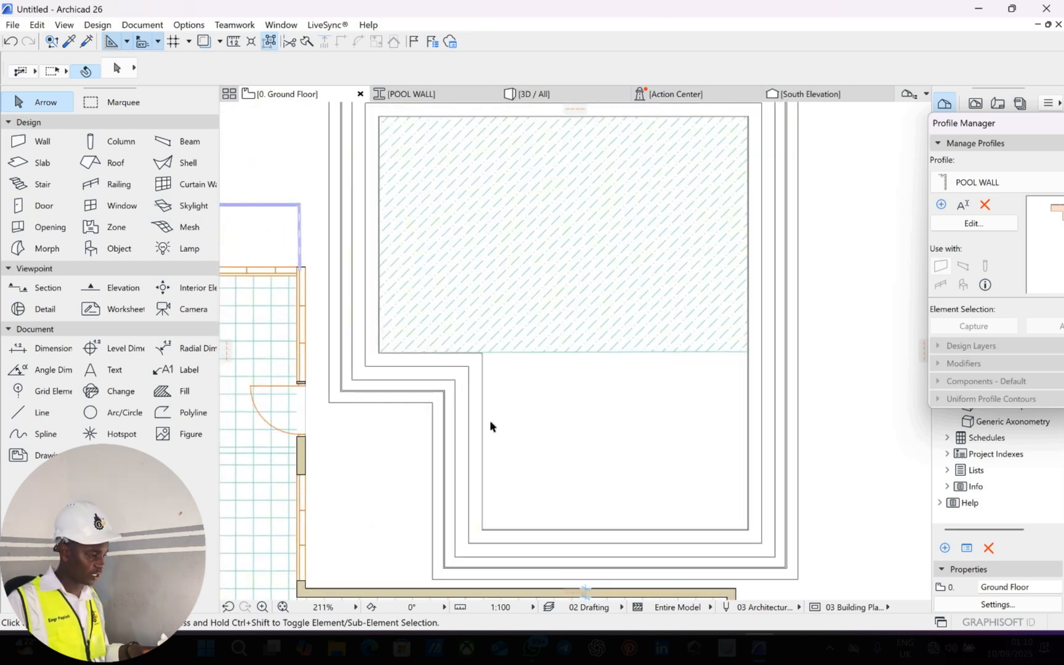
scroll(482, 387, up, 2)
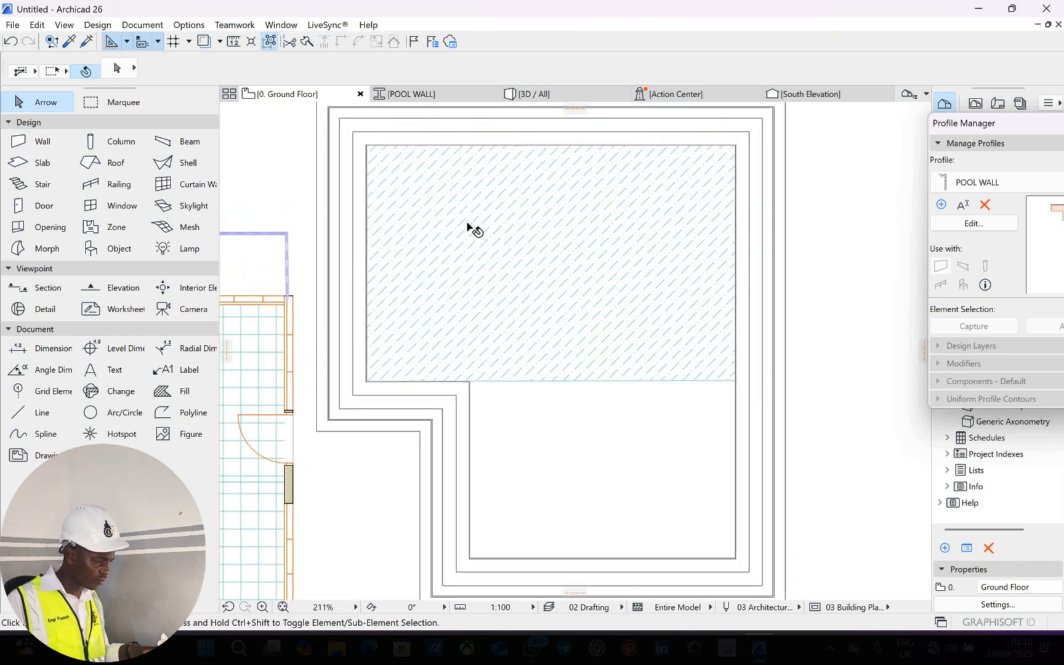
scroll(474, 229, down, 4)
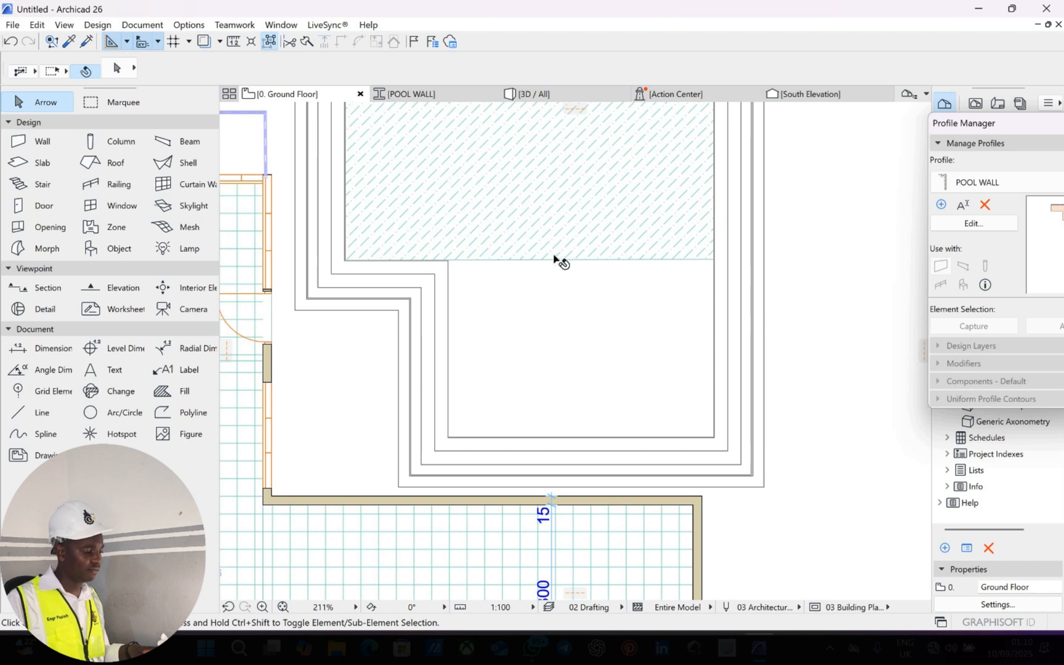
click(489, 261)
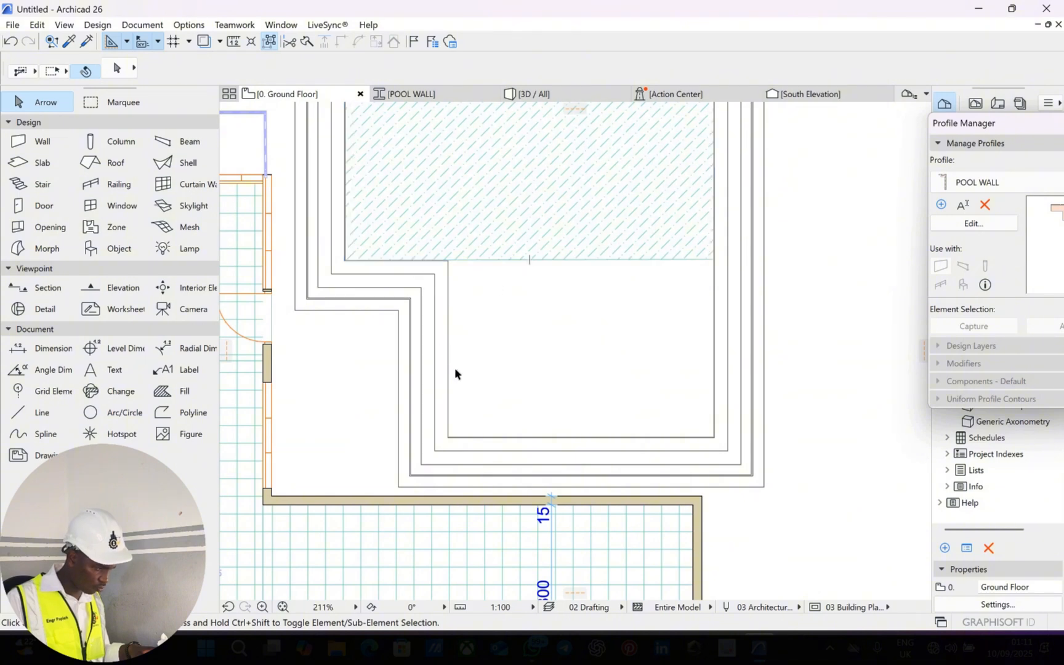
scroll(471, 174, up, 2)
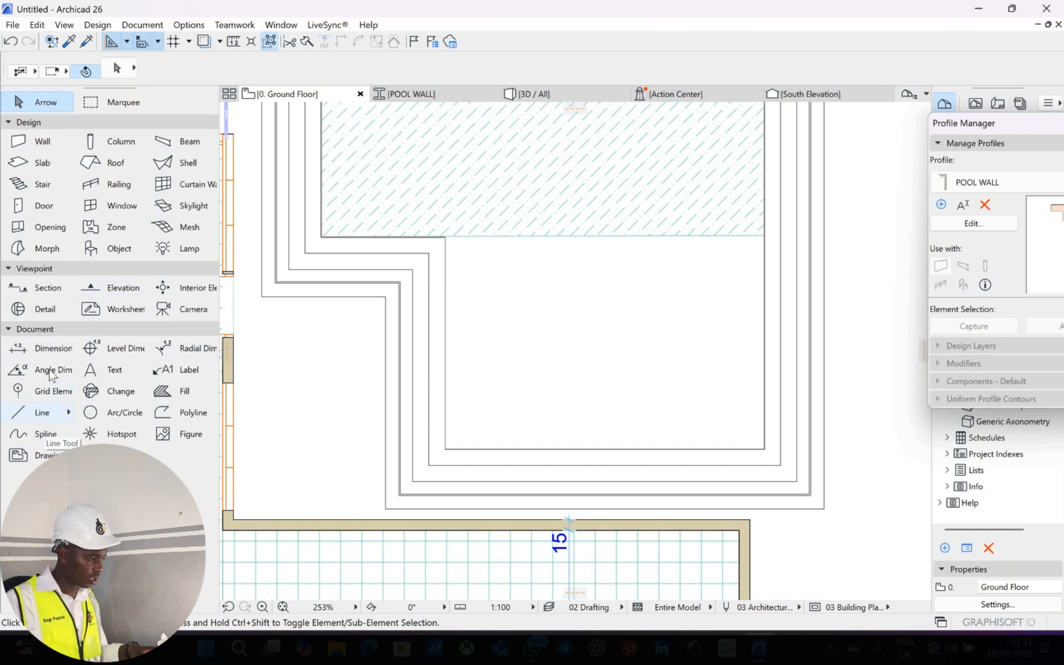
Place a 299 vertical dimension across the pool floor's depth.
click(54, 349)
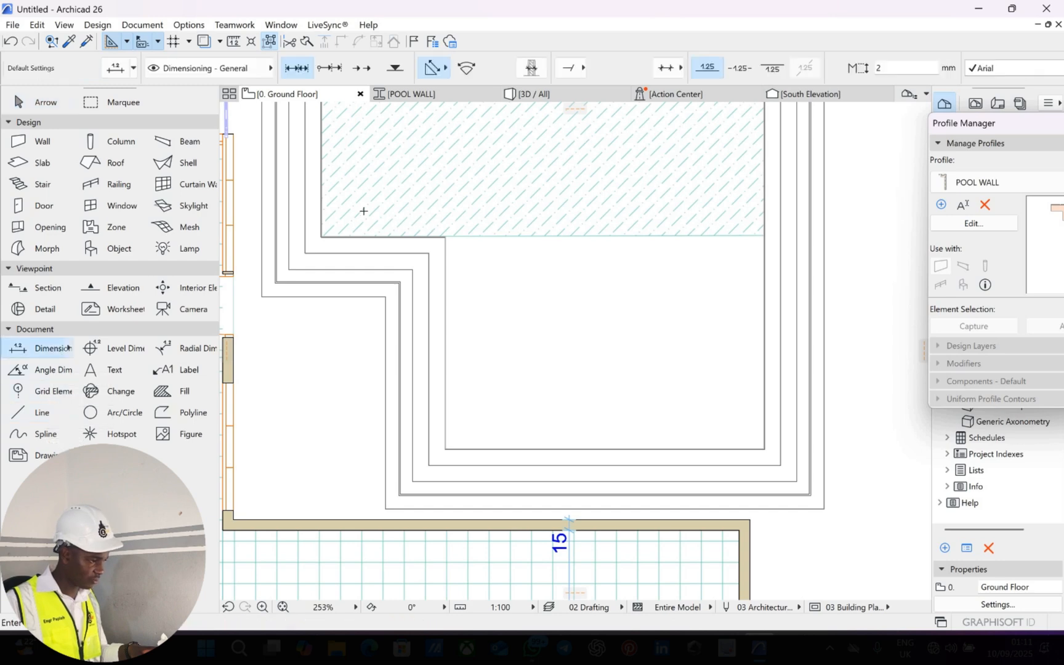
scroll(469, 247, up, 8)
scroll(287, 178, up, 10)
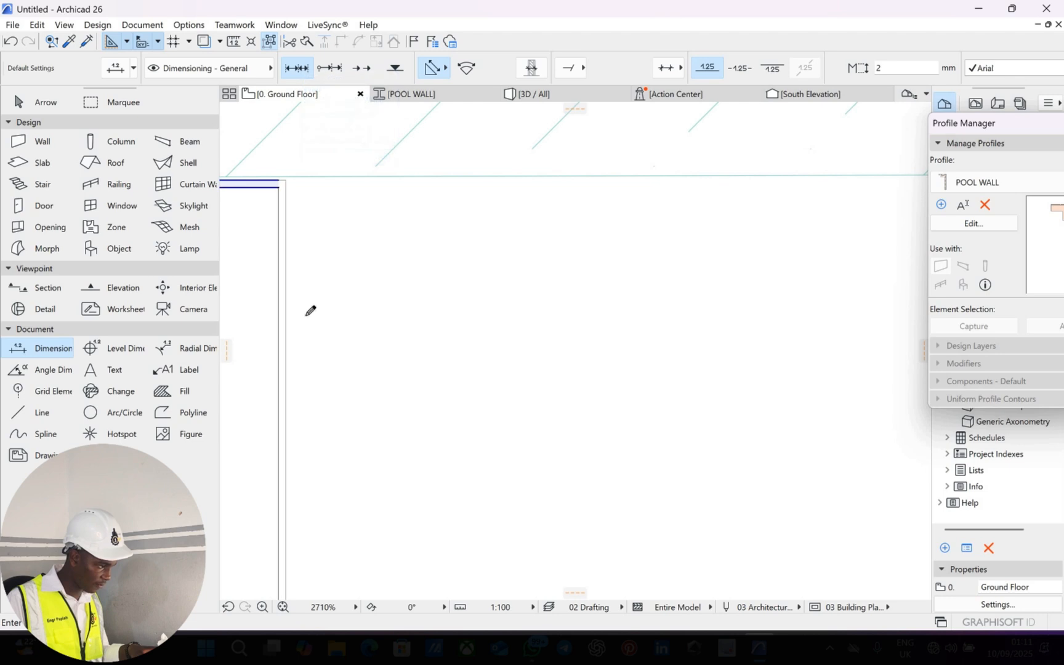
scroll(308, 310, down, 5)
scroll(346, 312, down, 3)
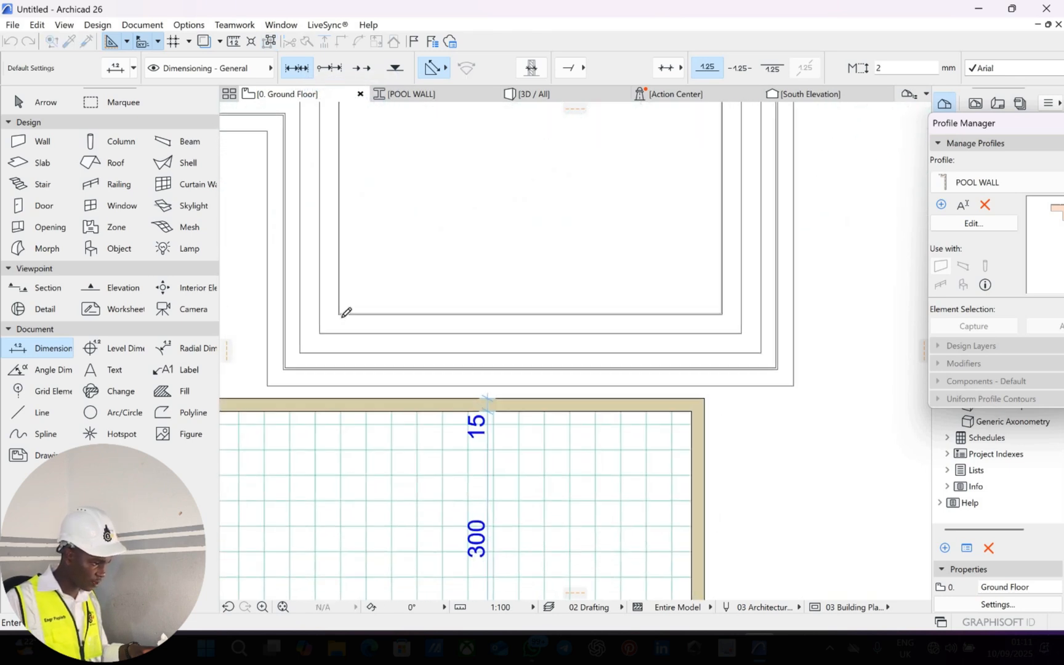
scroll(346, 312, down, 3)
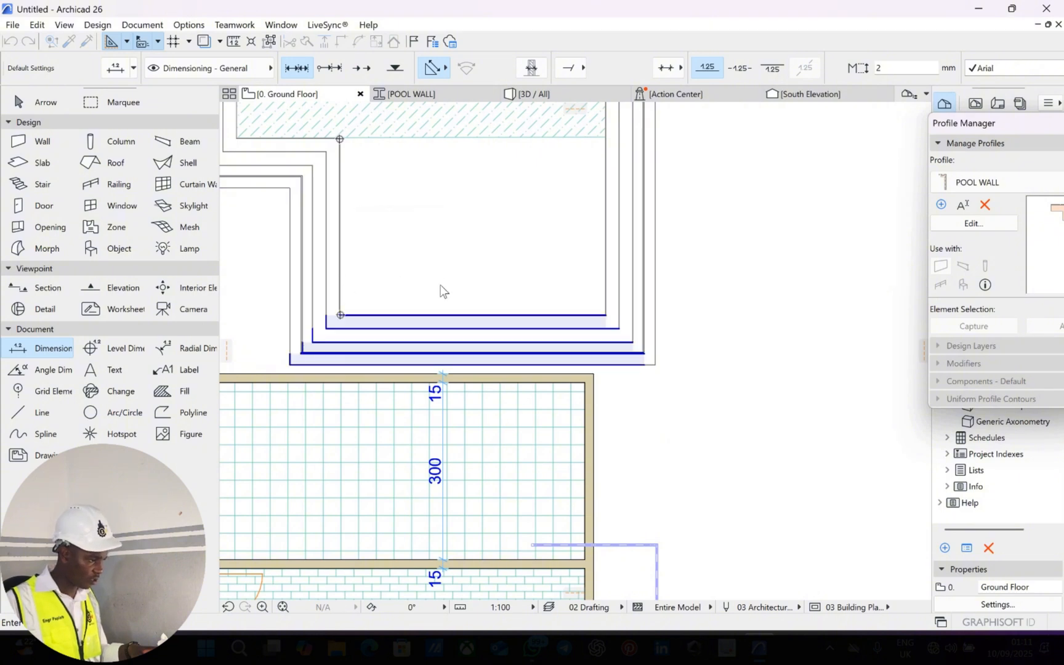
right_click(407, 230)
click(431, 305)
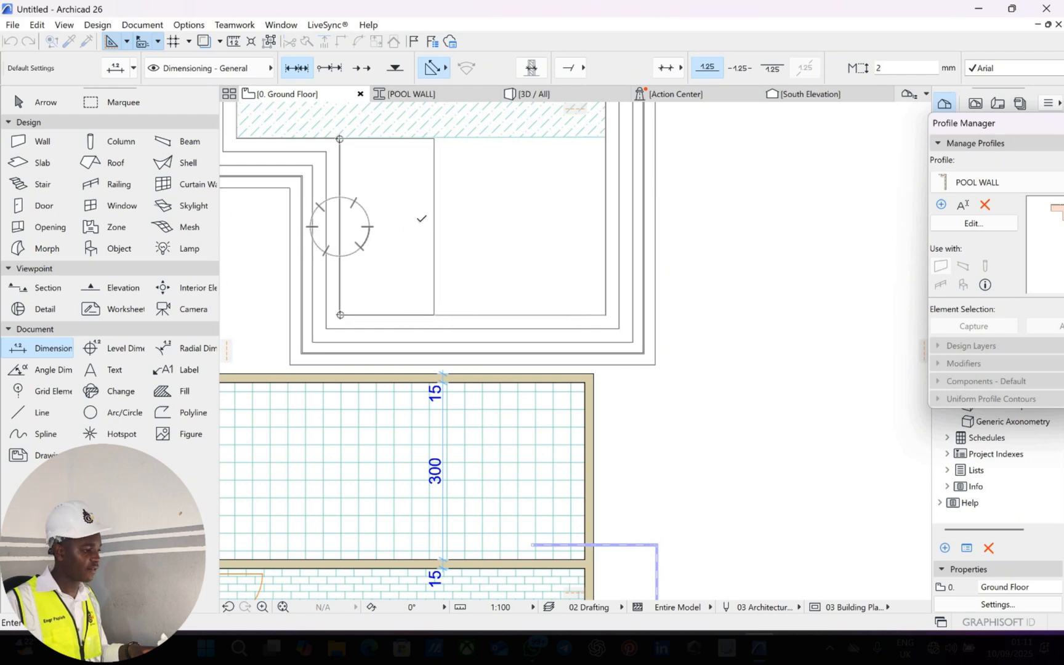
click(434, 211)
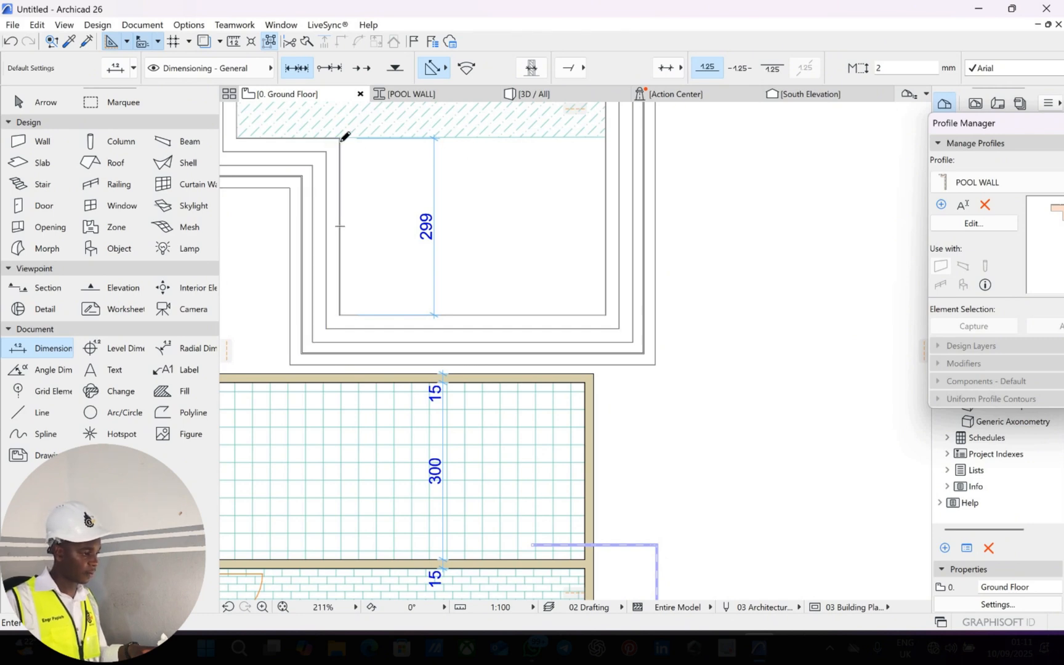
Add an 85/450/85 horizontal dimension chain across the pool's width.
scroll(345, 137, up, 3)
scroll(844, 129, down, 2)
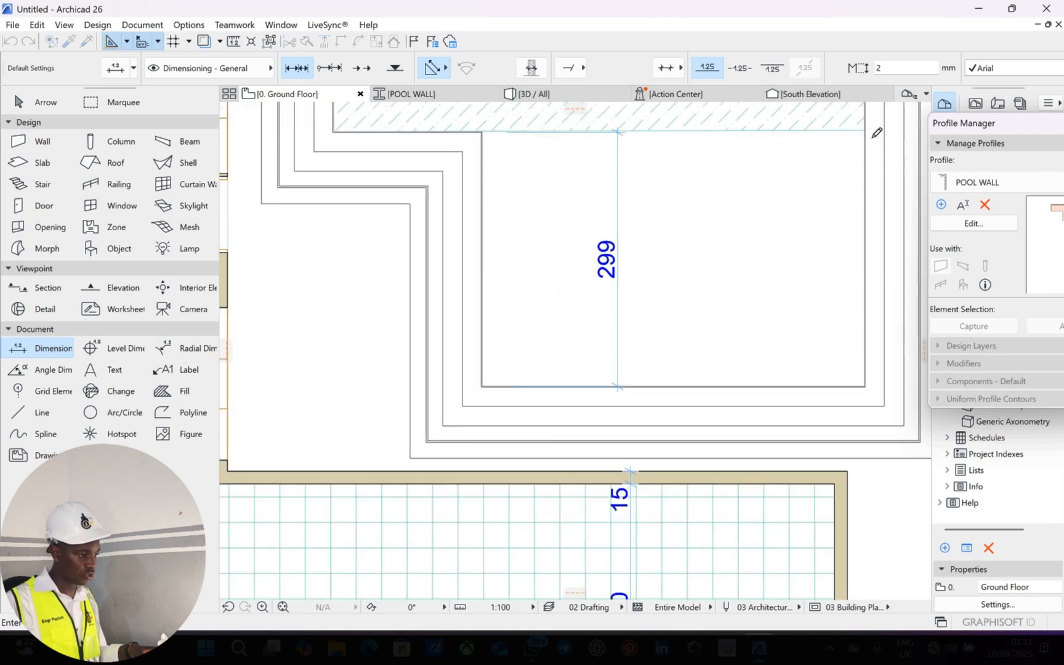
right_click(793, 227)
click(800, 230)
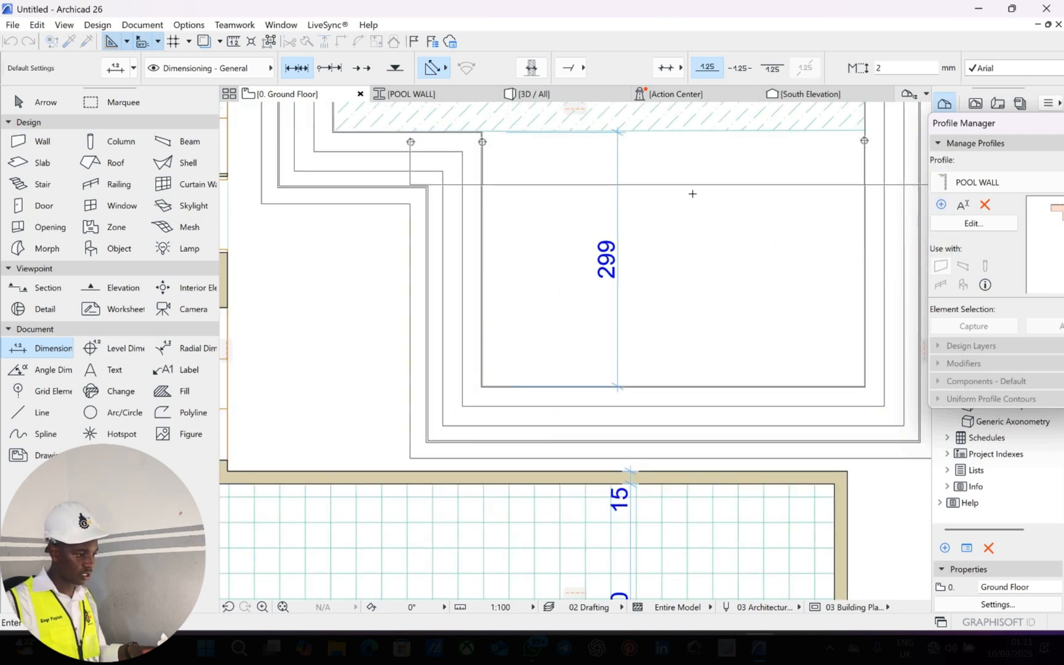
click(693, 185)
scroll(707, 176, down, 2)
key(Escape)
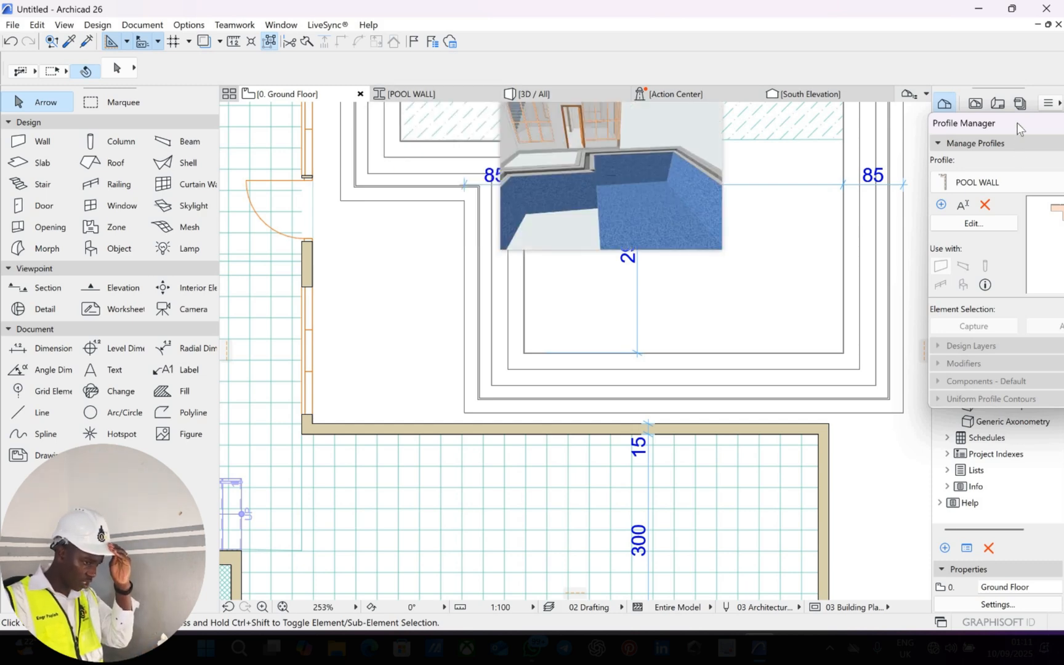
drag(1017, 127, 850, 93)
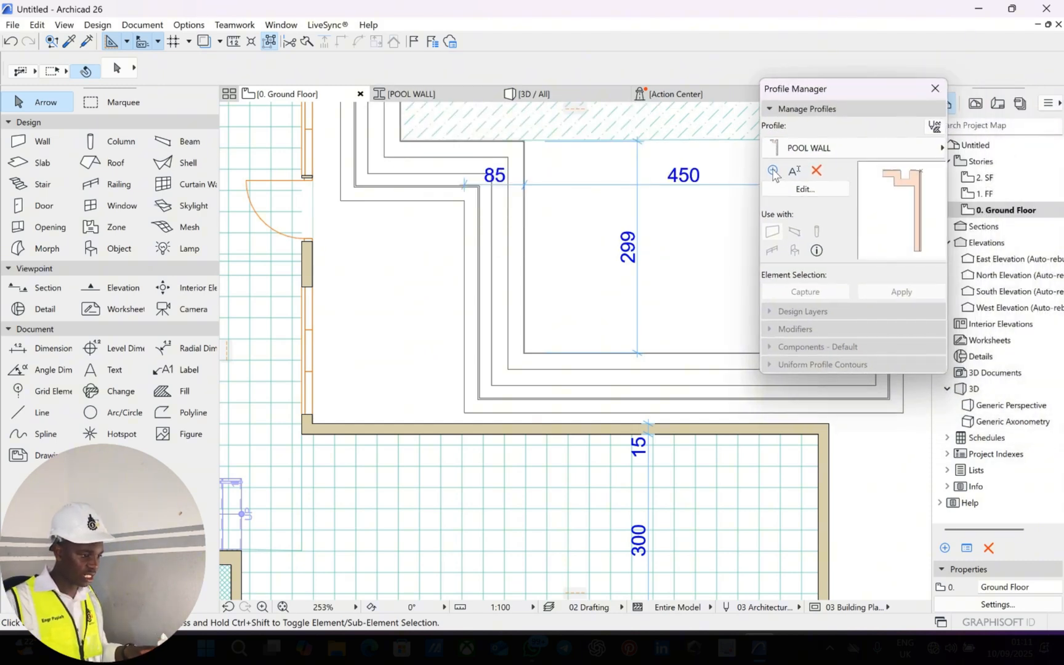
Create a blank profile (New, not Duplicate) named POOL FLOOR under Structural > Concrete.
click(773, 172)
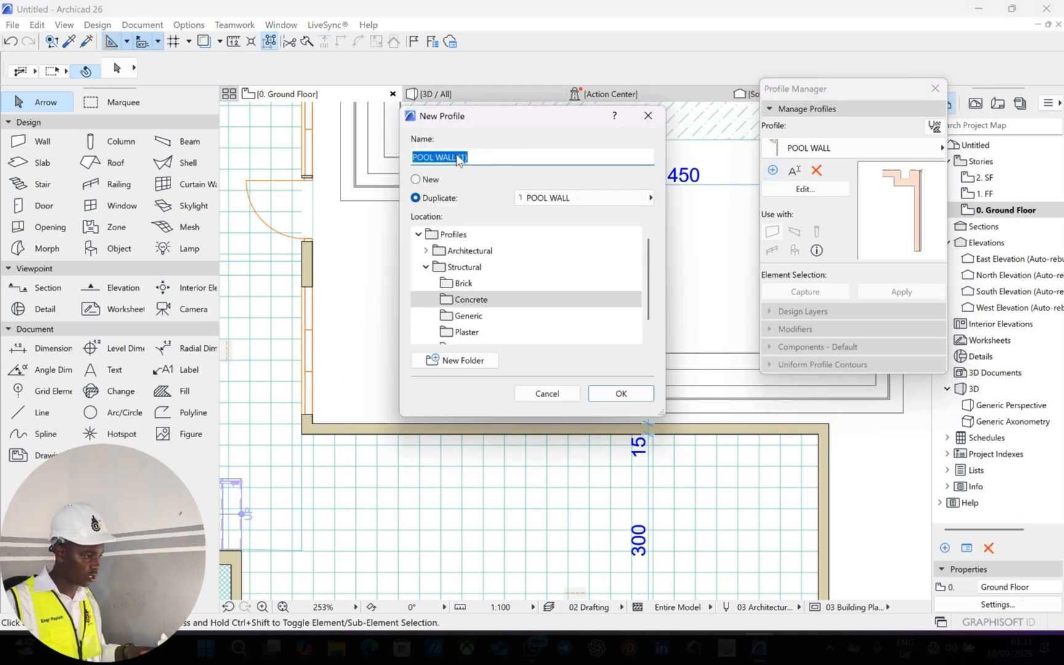
click(416, 179)
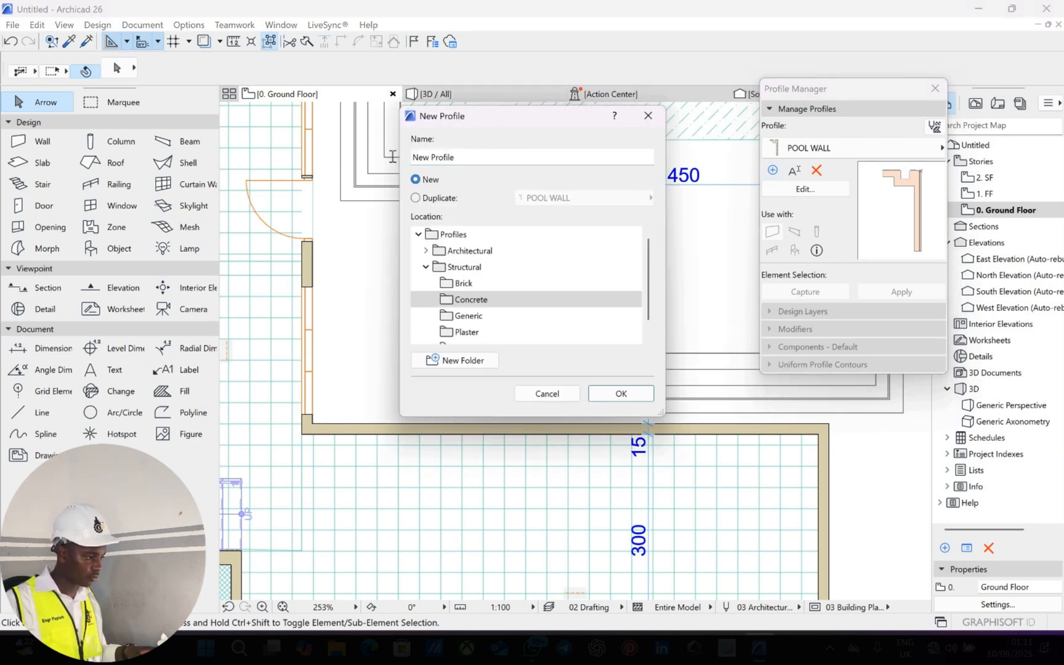
drag(392, 157, 376, 158)
text(P)
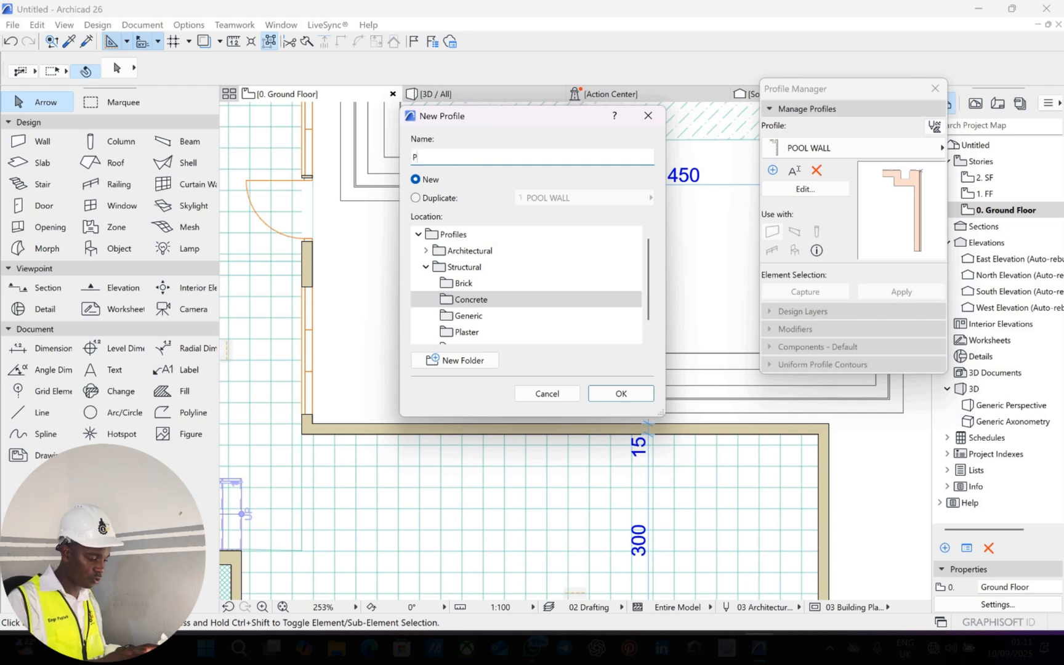
text(OOL FL)
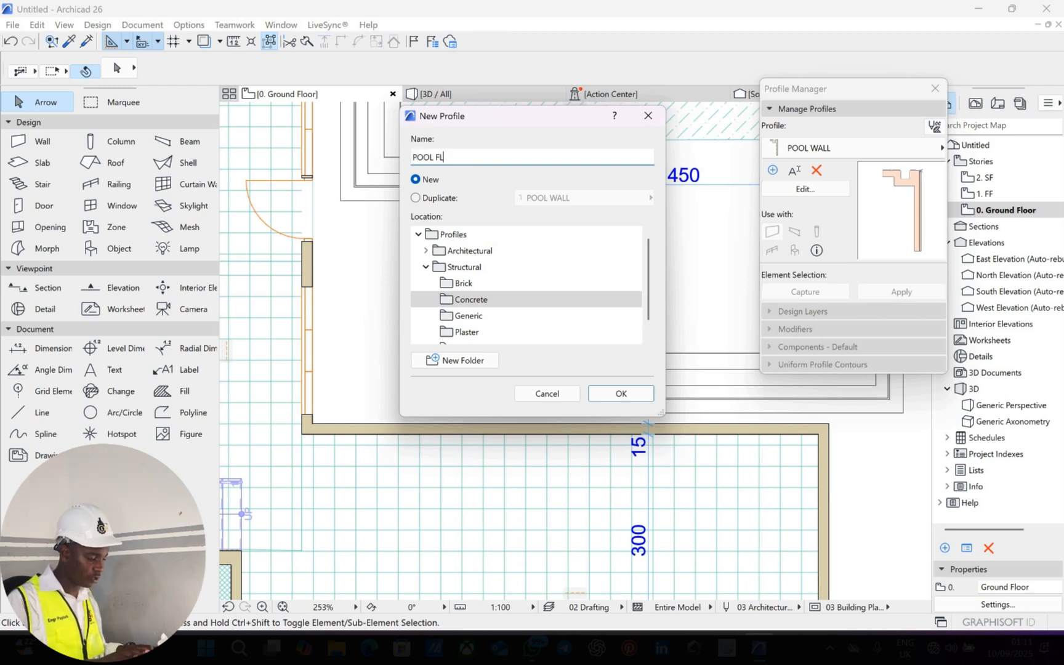
text(OOR)
click(508, 299)
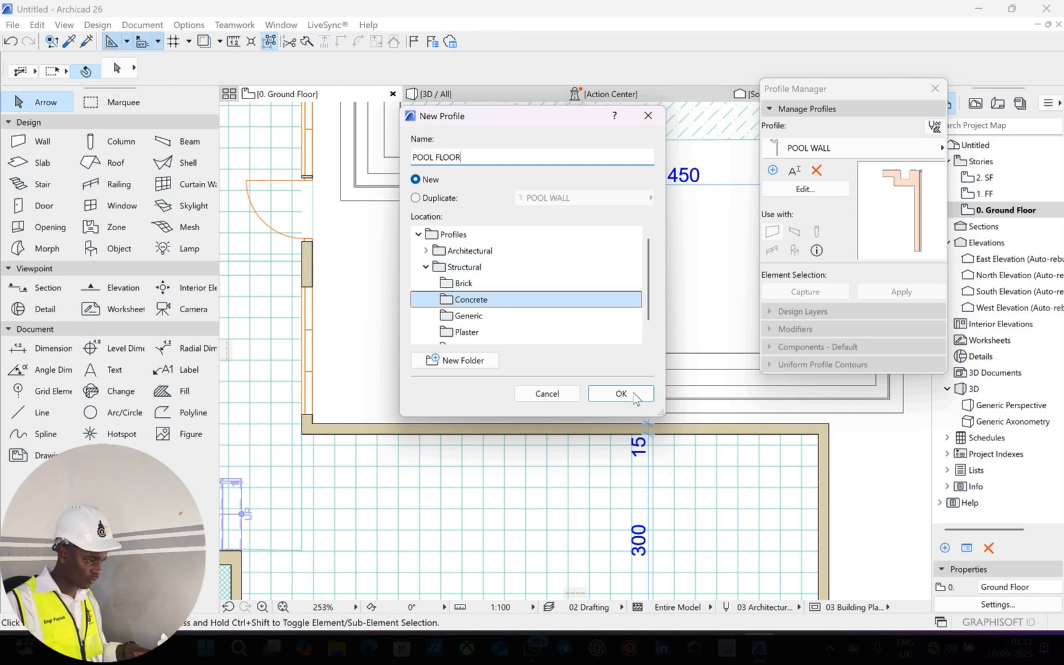
click(634, 395)
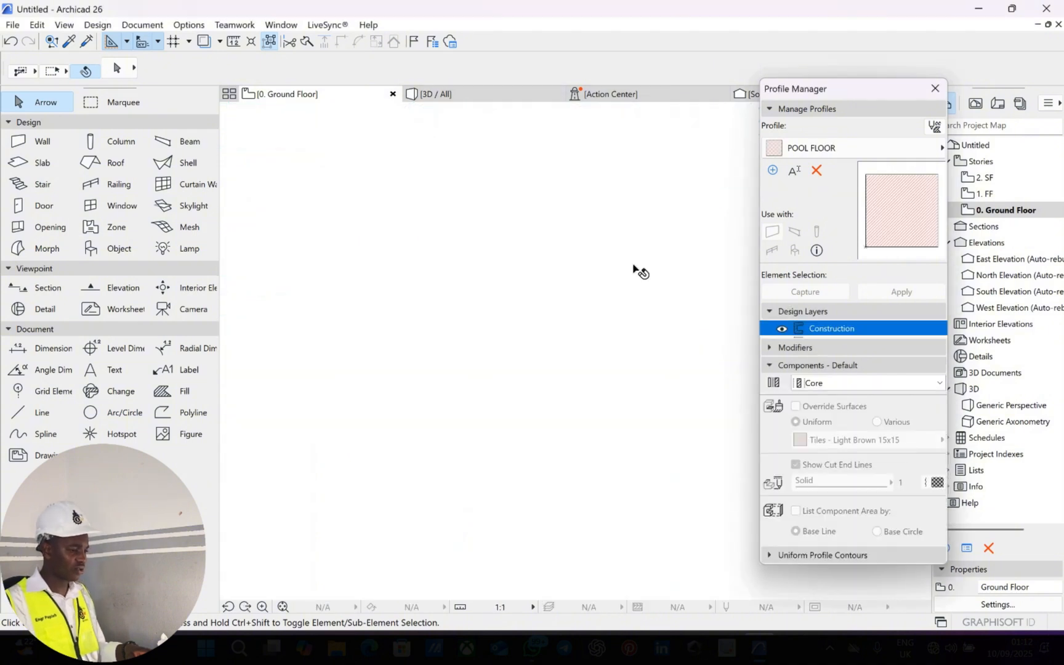
Delete the default square fill from the POOL FLOOR profile editor.
scroll(634, 274, down, 3)
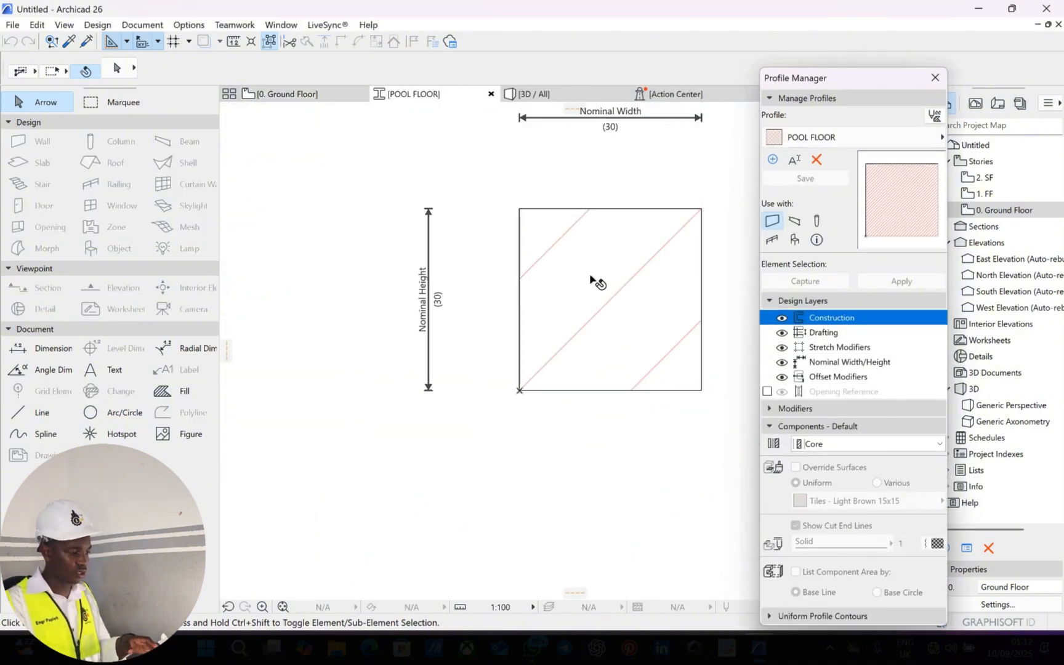
click(592, 278)
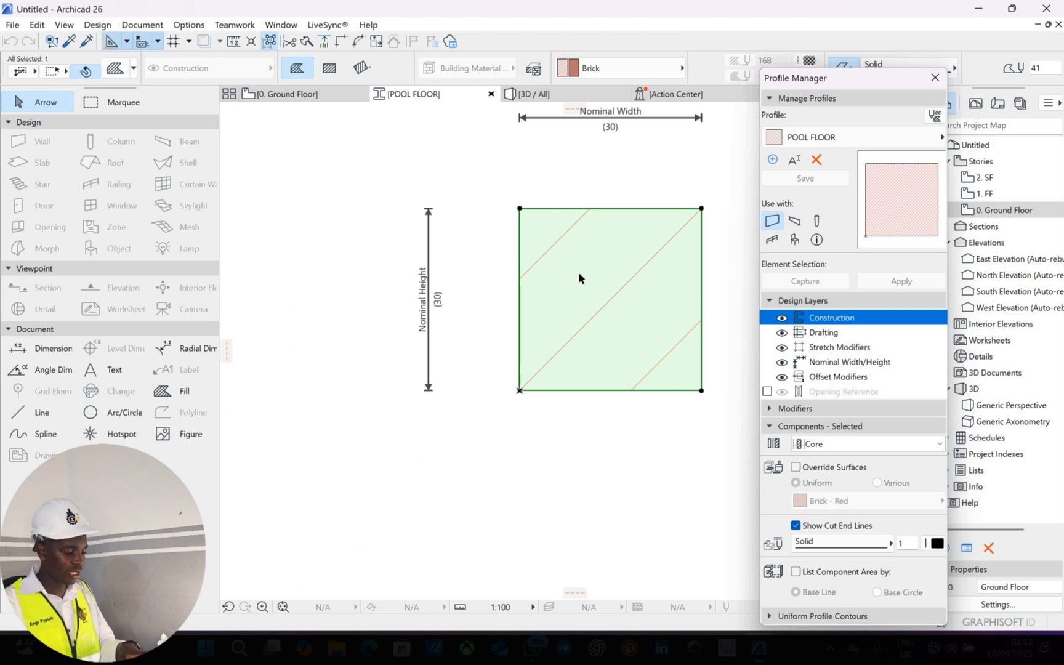
key(Delete)
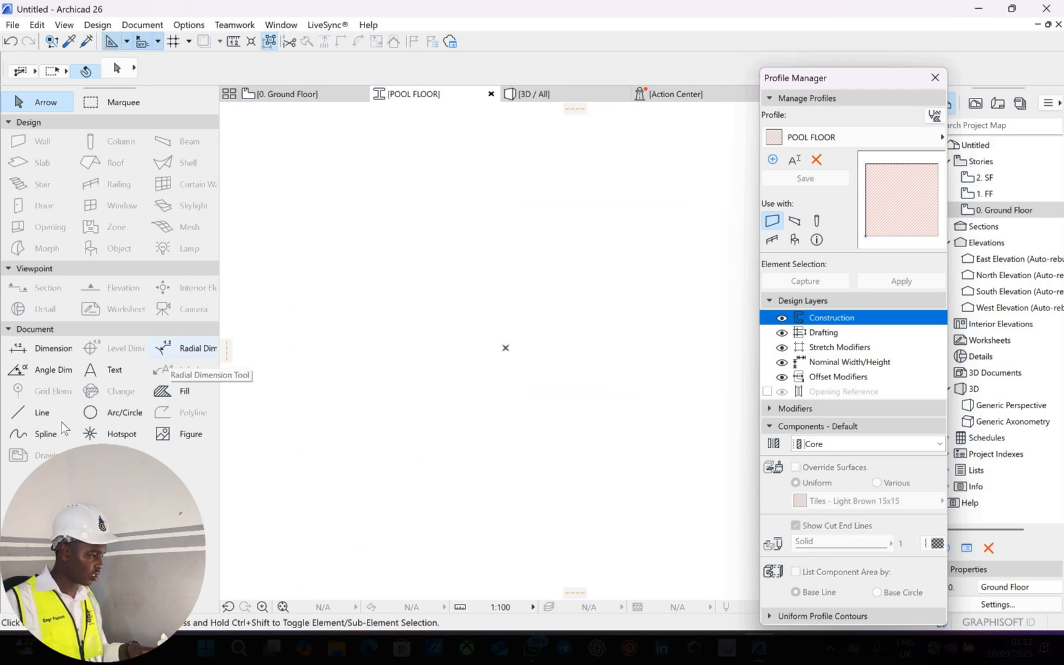
Draw a trial line rectangle from the origin with a 448 width.
click(39, 412)
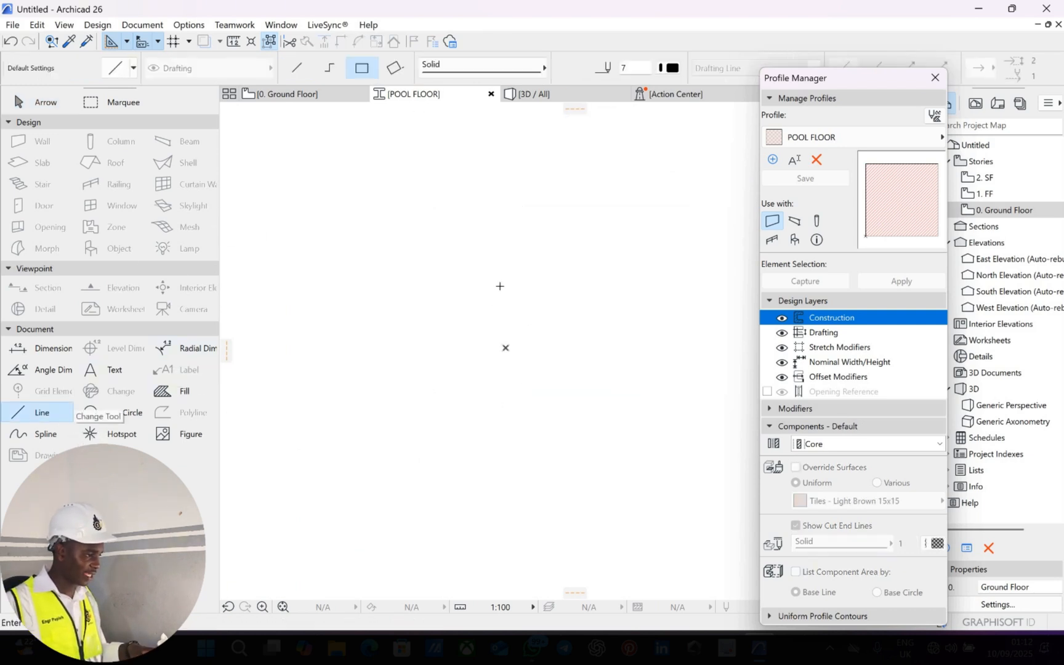
click(505, 348)
middle_drag(601, 235, 449, 233)
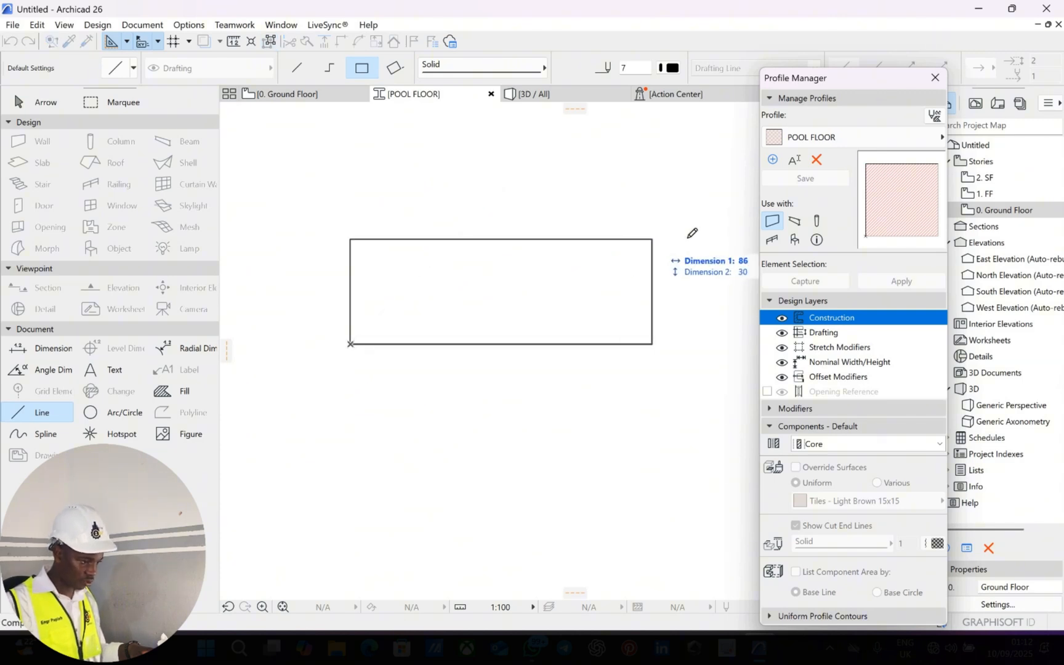
scroll(629, 225, down, 2)
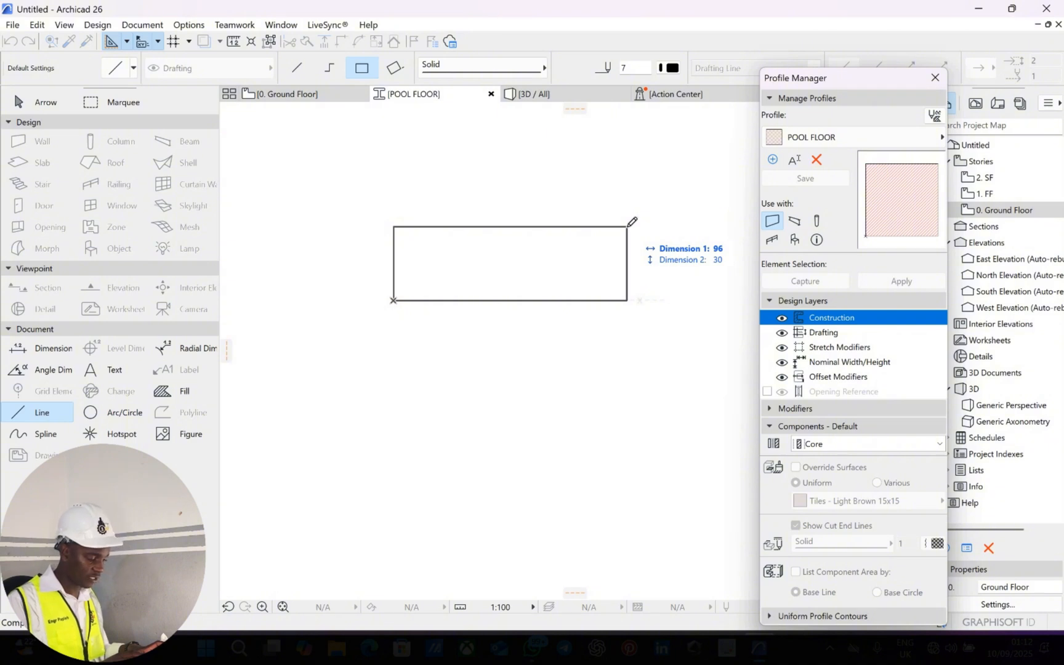
text(448)
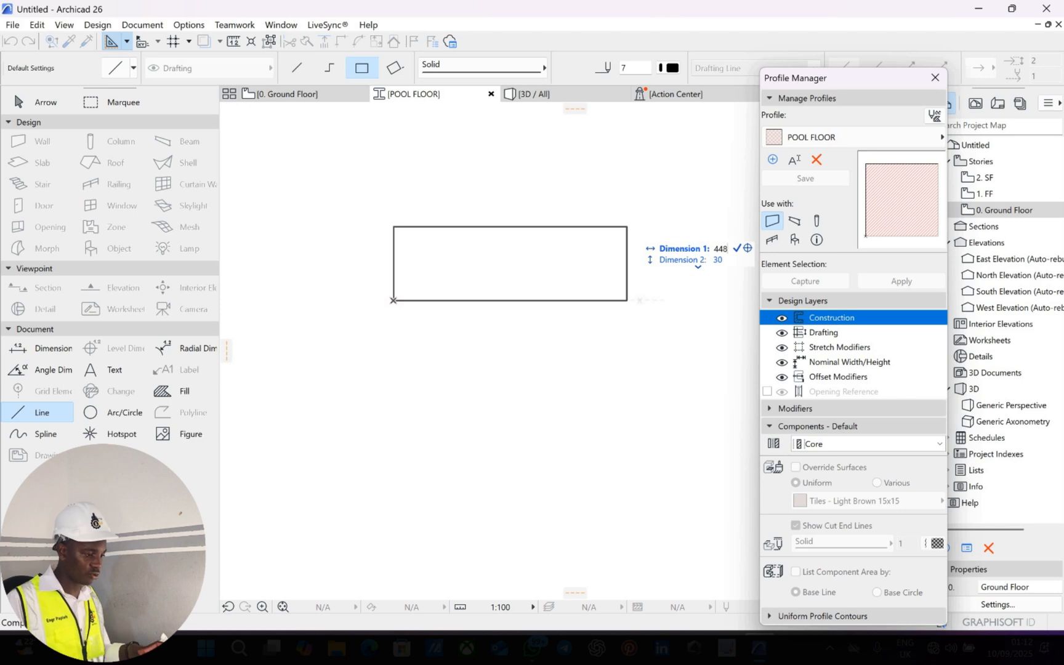
key(Return)
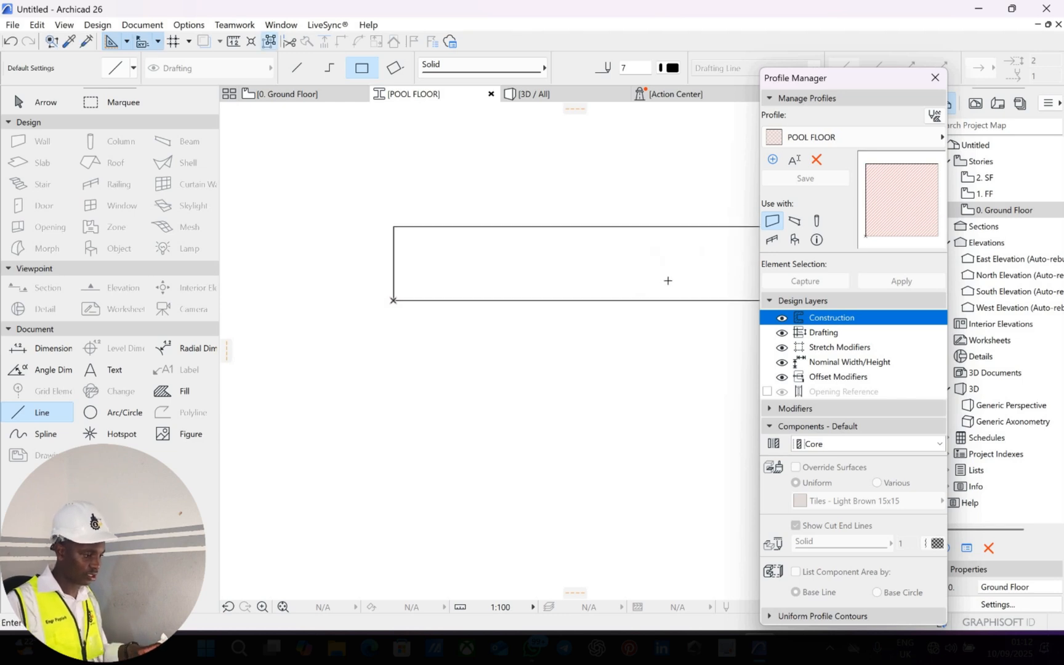
Delete the trial rectangle's two horizontal lines and select the remaining line.
scroll(641, 273, down, 3)
middle_drag(684, 265, 485, 264)
middle_drag(602, 269, 494, 252)
mouse_move(578, 245)
middle_down()
mouse_move(485, 258)
mouse_move(300, 229)
mouse_move(338, 253)
mouse_move(403, 248)
middle_up()
scroll(507, 256, up, 3)
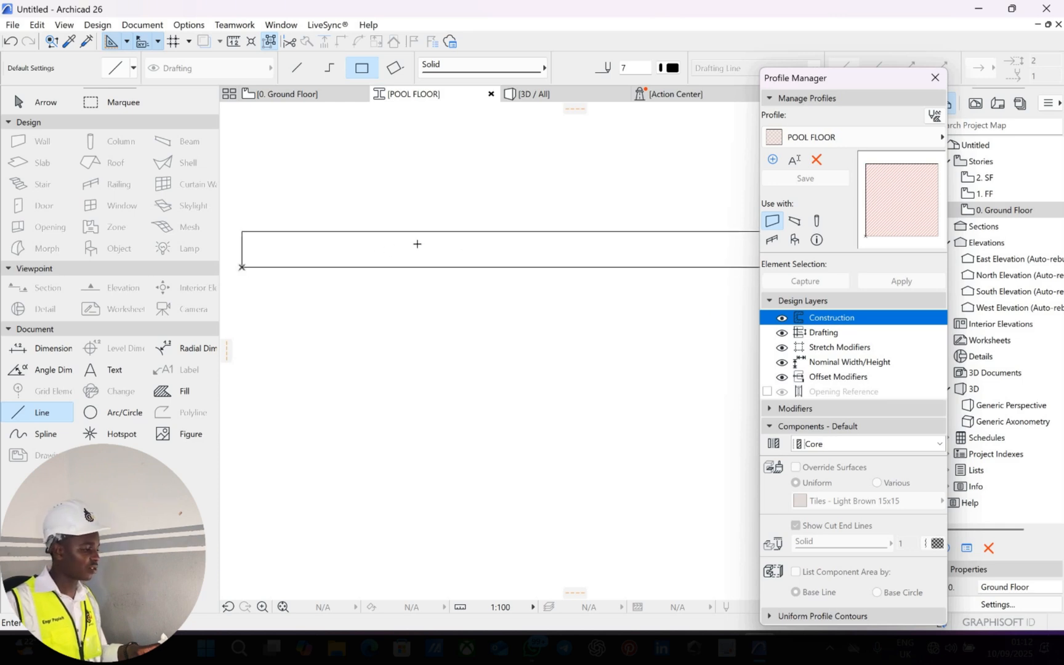
scroll(379, 236, up, 2)
middle_drag(232, 232, 357, 229)
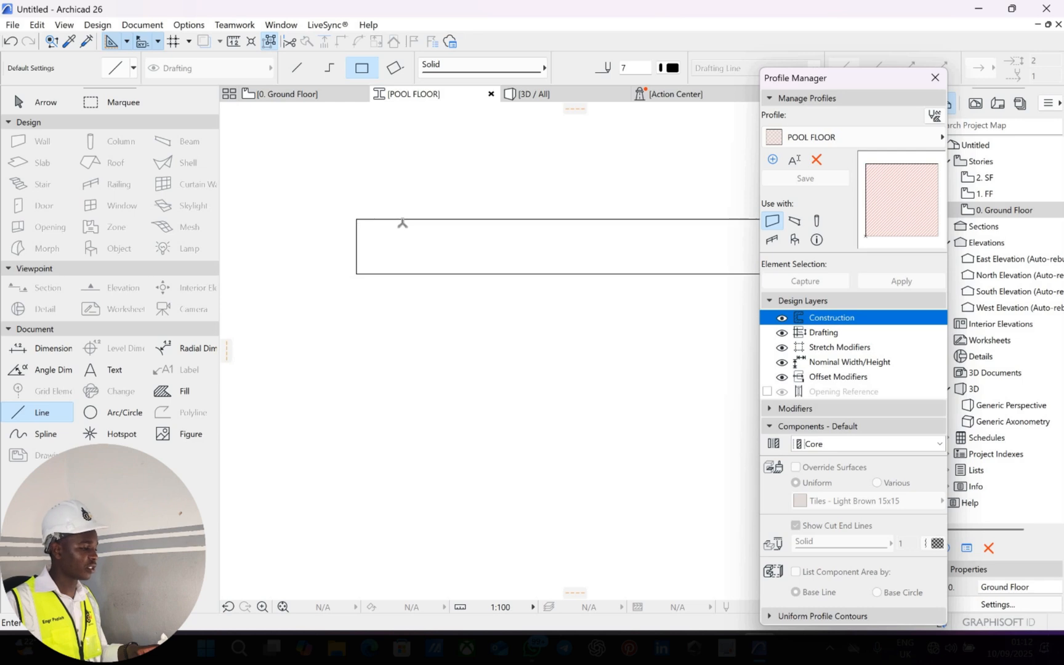
scroll(390, 227, up, 2)
middle_drag(413, 225, 408, 226)
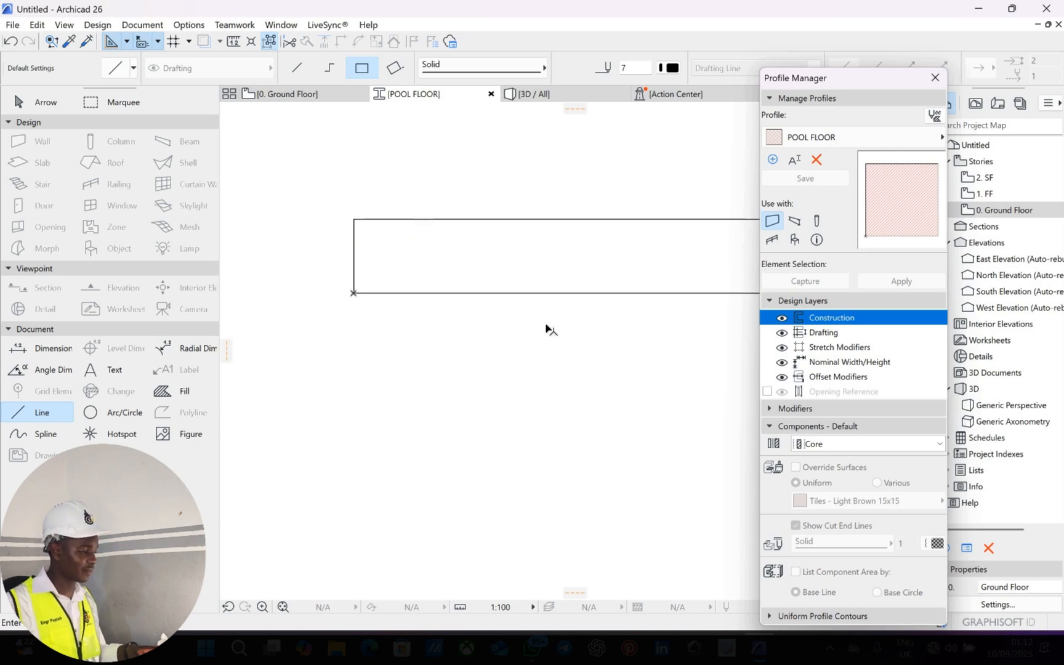
key(Escape)
drag(494, 189, 559, 370)
click(493, 188)
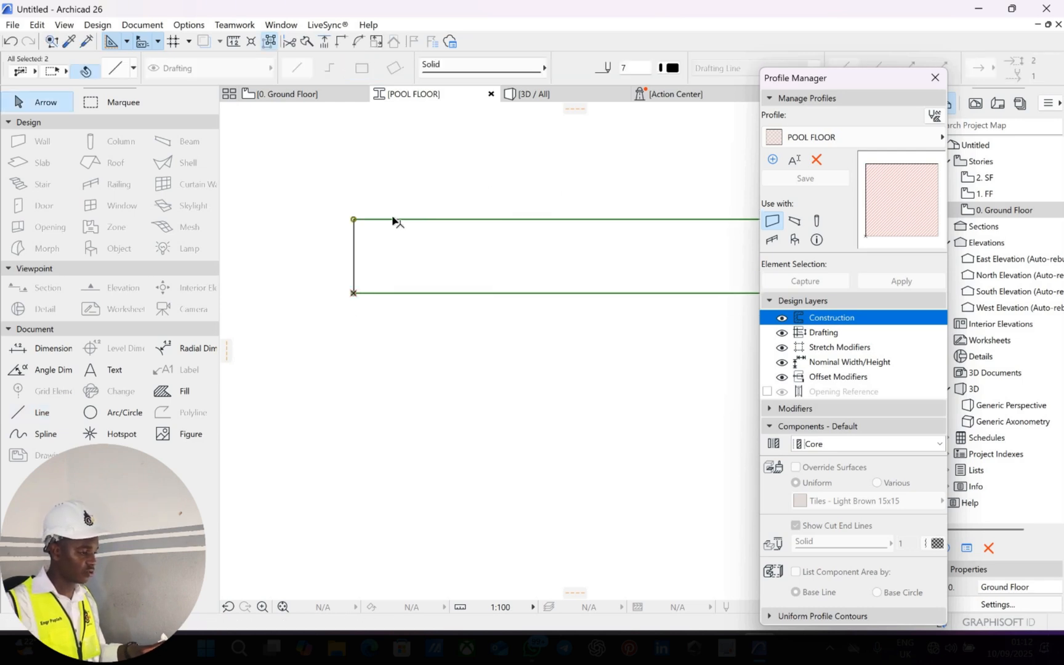
scroll(519, 219, down, 3)
middle_drag(665, 260, 538, 257)
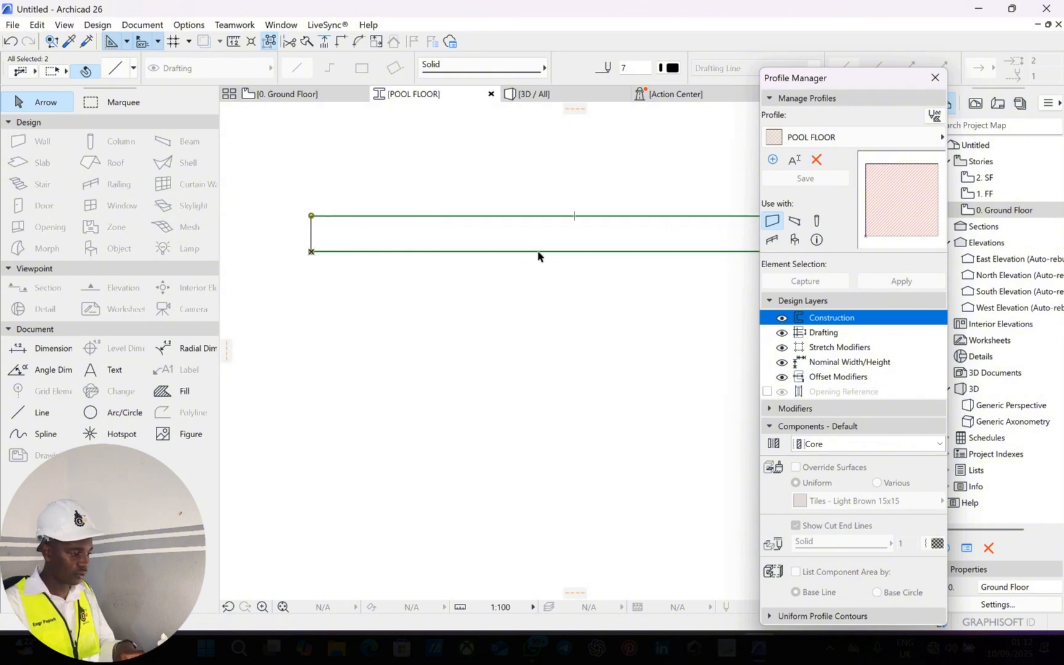
key(Delete)
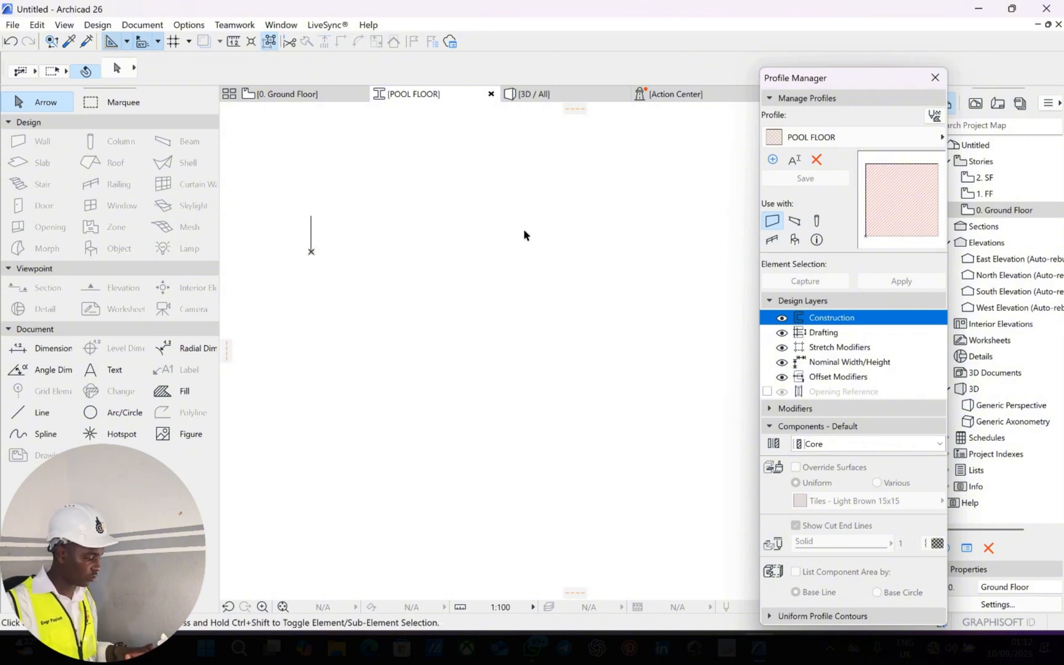
key(ctrl+a)
Delete the leftover line and draw a new 450 × 160 line rectangle from the origin.
key(Delete)
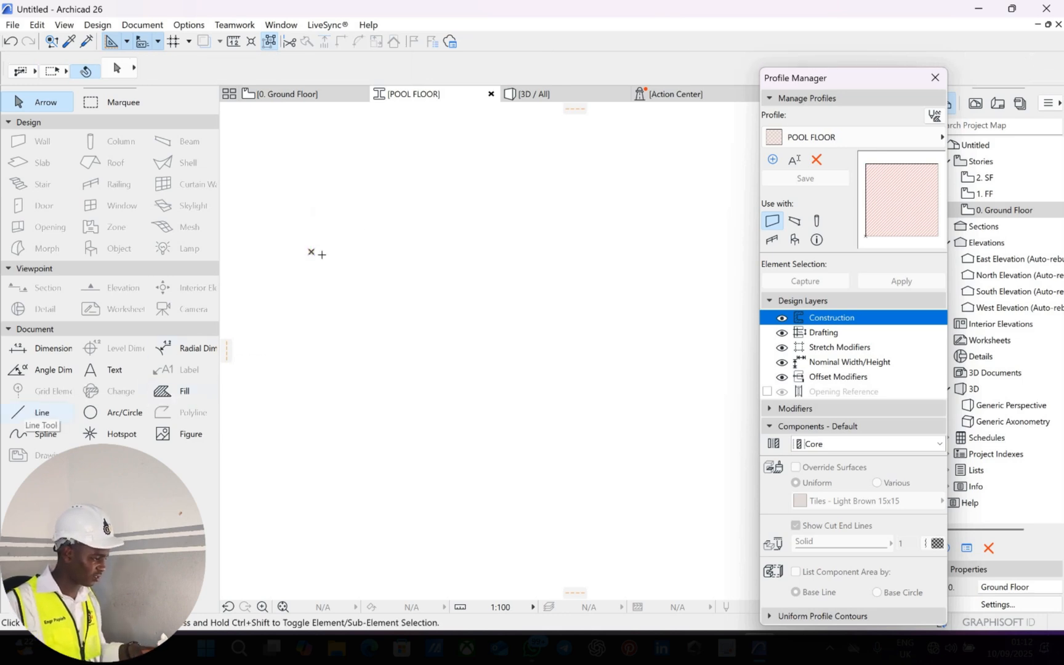
click(27, 413)
click(317, 260)
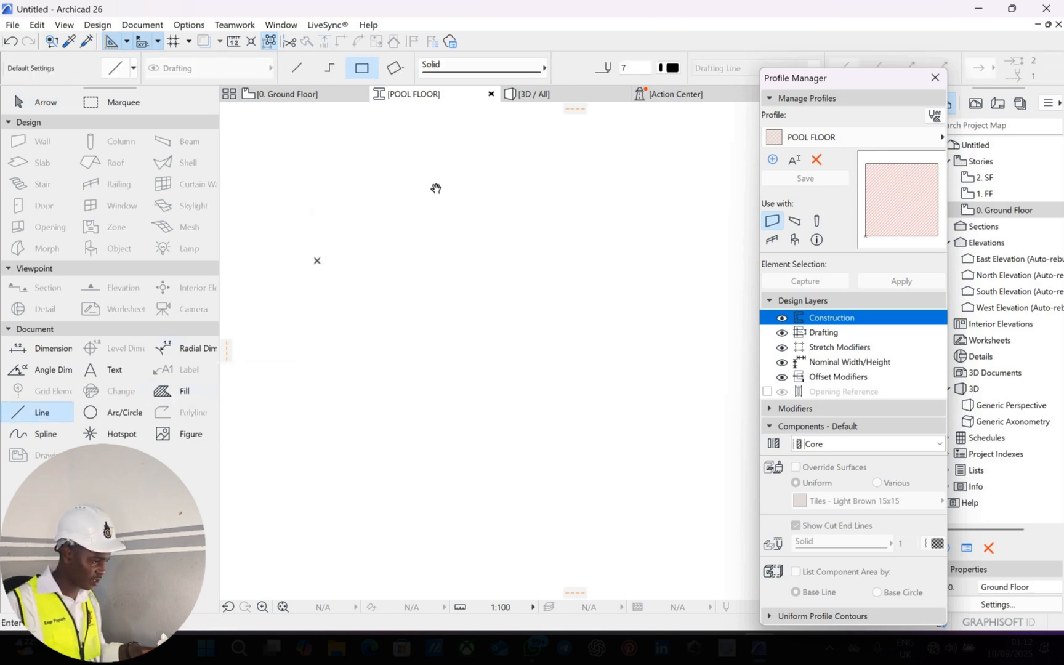
middle_drag(434, 190, 390, 306)
middle_drag(679, 230, 712, 237)
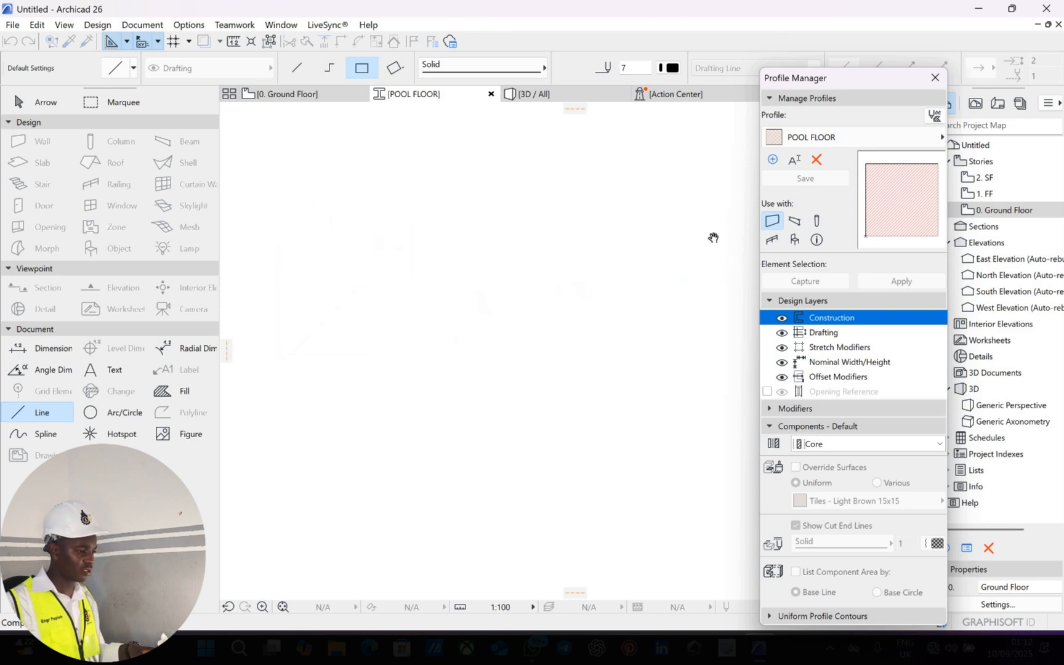
middle_drag(572, 240, 596, 249)
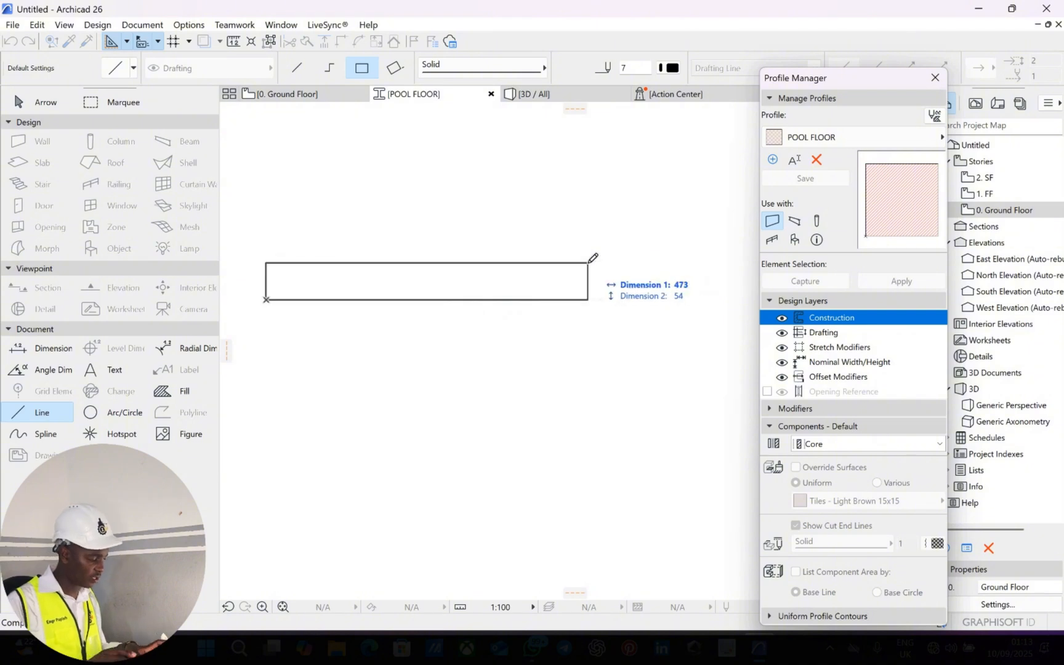
text(450)
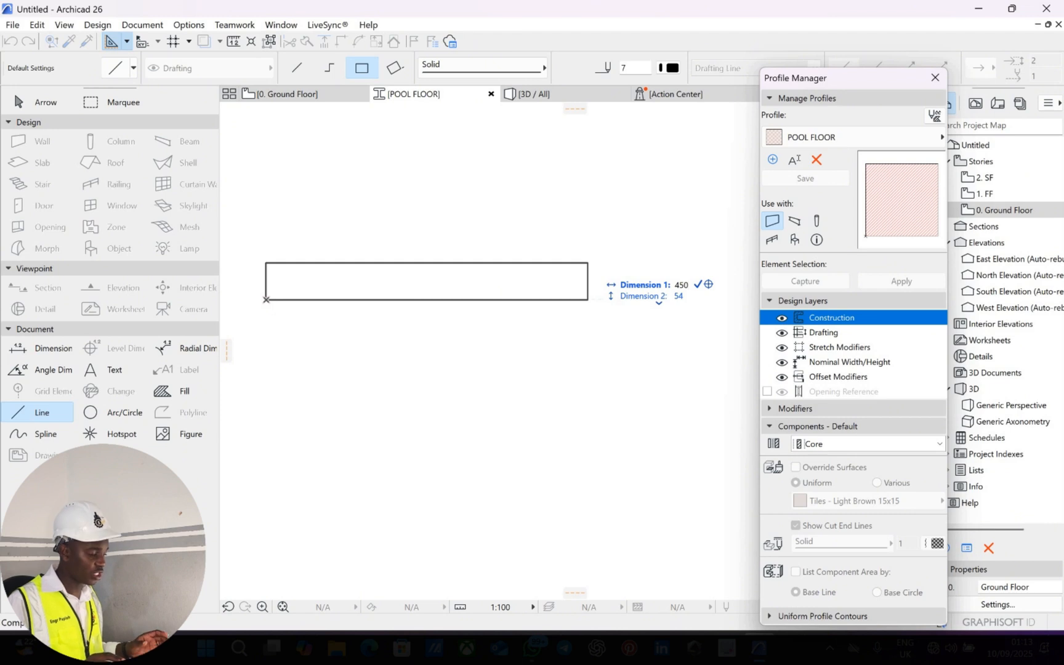
key(Tab)
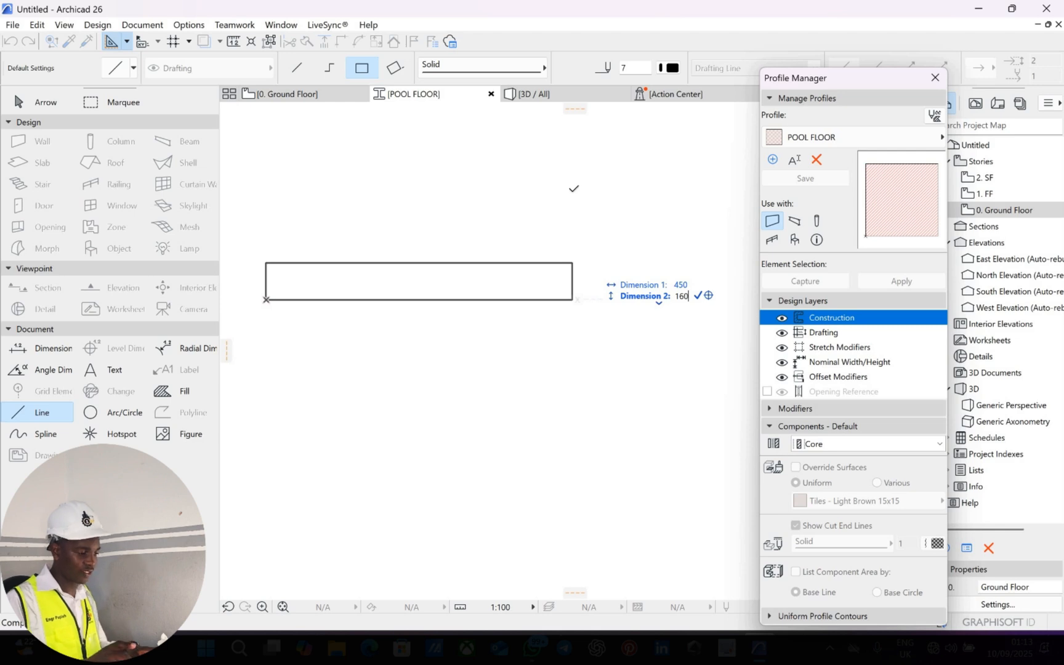
key(Return)
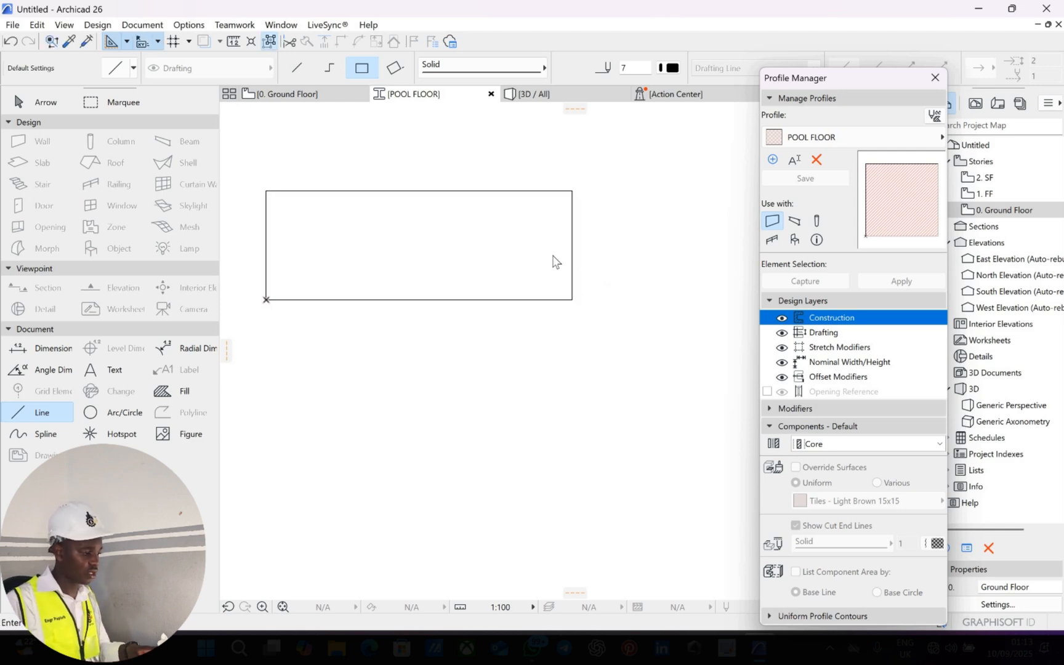
Zoom and pan onto the rectangle's left end and select its left edge line.
right_click(552, 255)
key(Escape)
key(Escape)
middle_drag(458, 249, 529, 259)
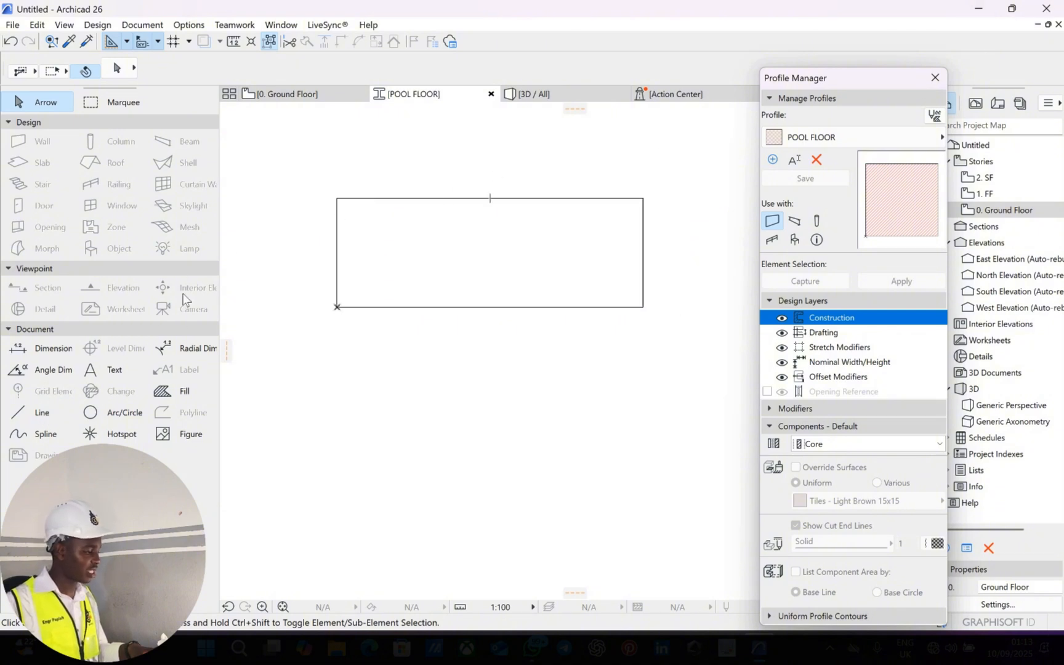
click(41, 412)
scroll(344, 235, up, 4)
mouse_move(344, 235)
middle_down()
mouse_move(356, 332)
mouse_move(330, 316)
middle_up()
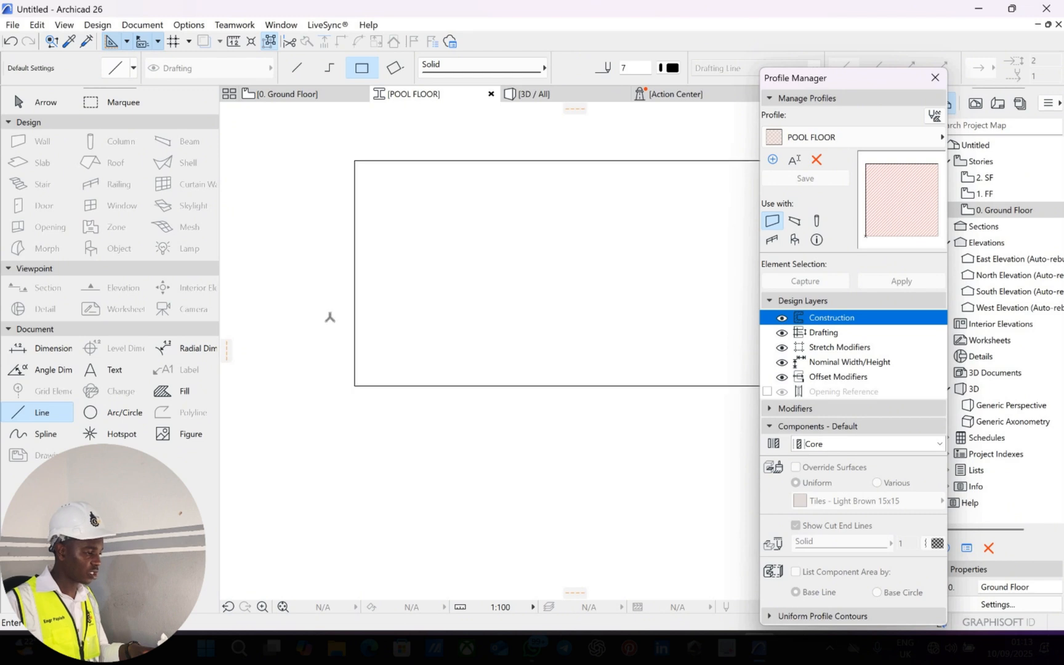
middle_drag(338, 219, 330, 272)
scroll(329, 265, up, 1)
key(Escape)
middle_drag(338, 313, 325, 258)
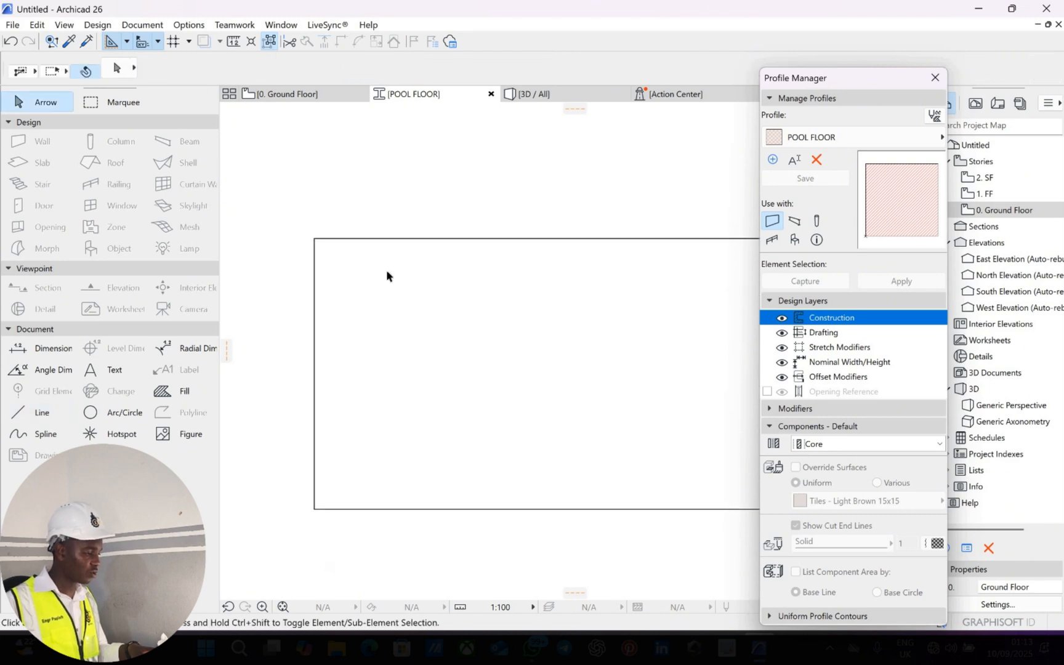
scroll(325, 258, down, 2)
click(319, 271)
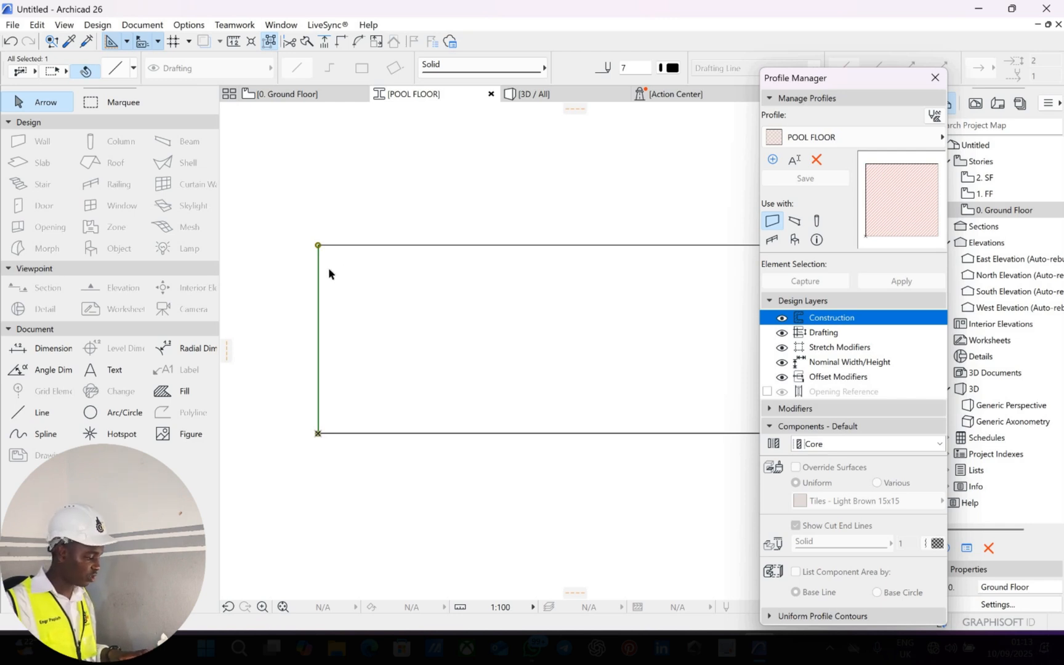
Offset-copy the left edge twice with Drag a Copy, each new vertical line 20 further right.
key(ctrl+shift+d)
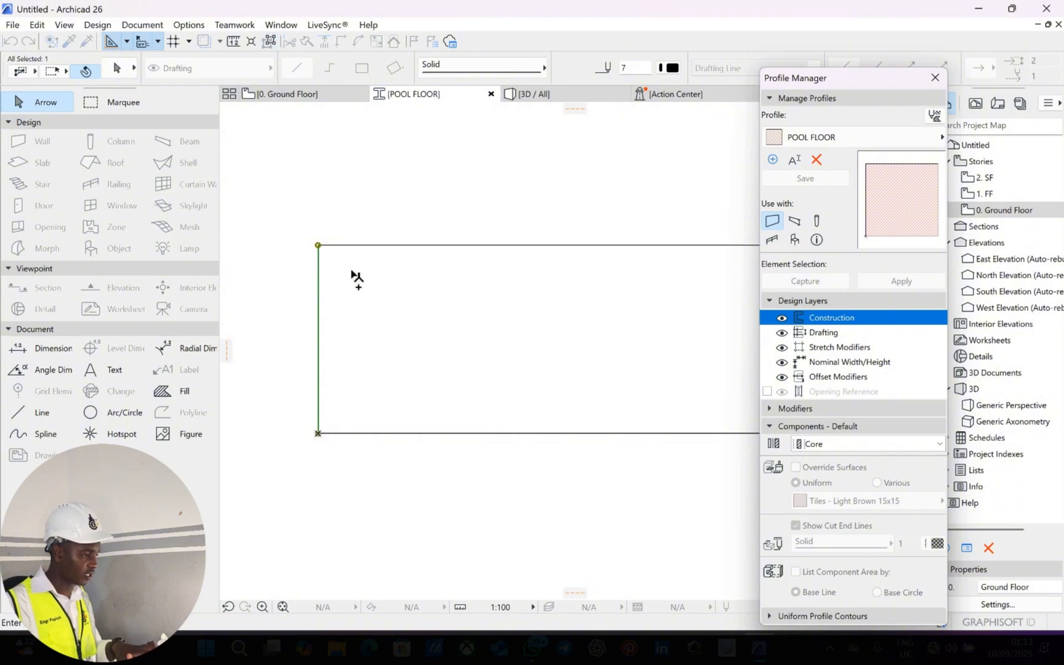
click(318, 267)
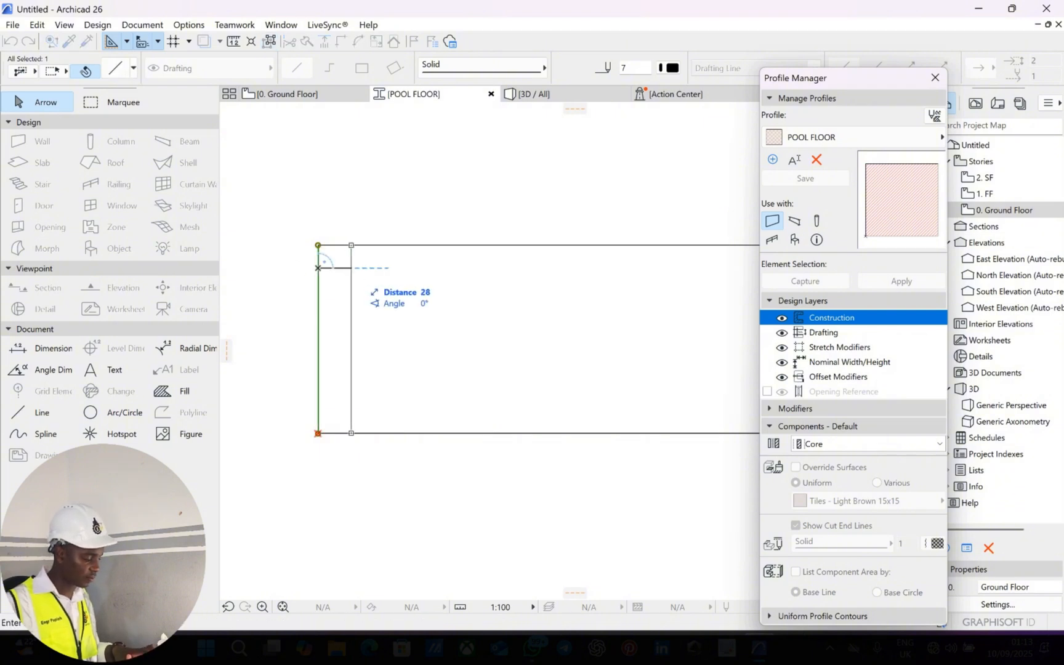
text(20)
key(Return)
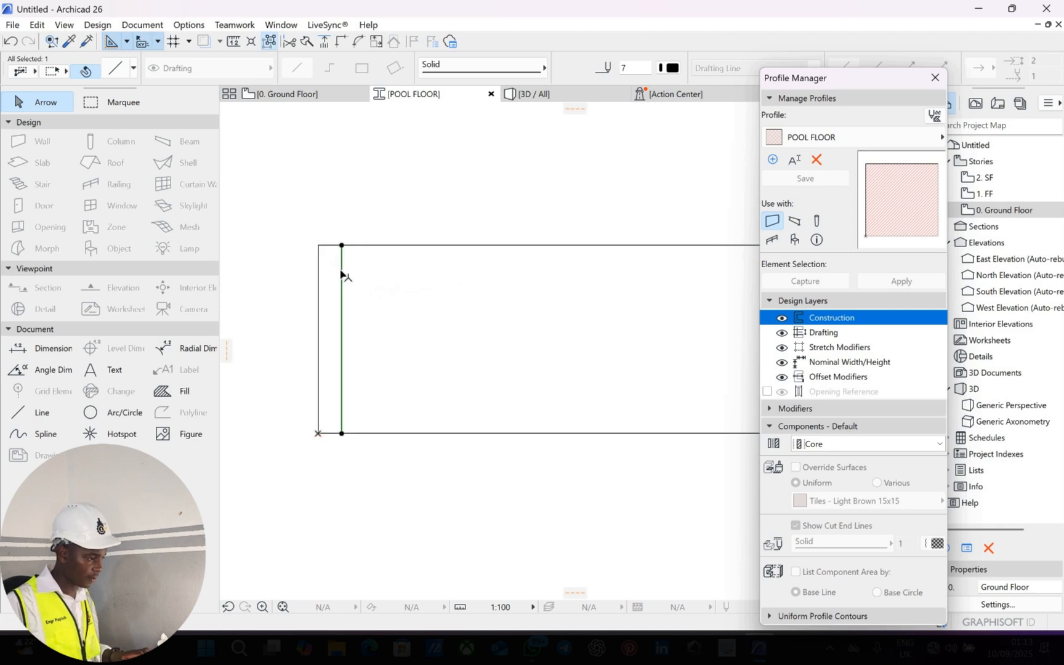
key(ctrl+shift+d)
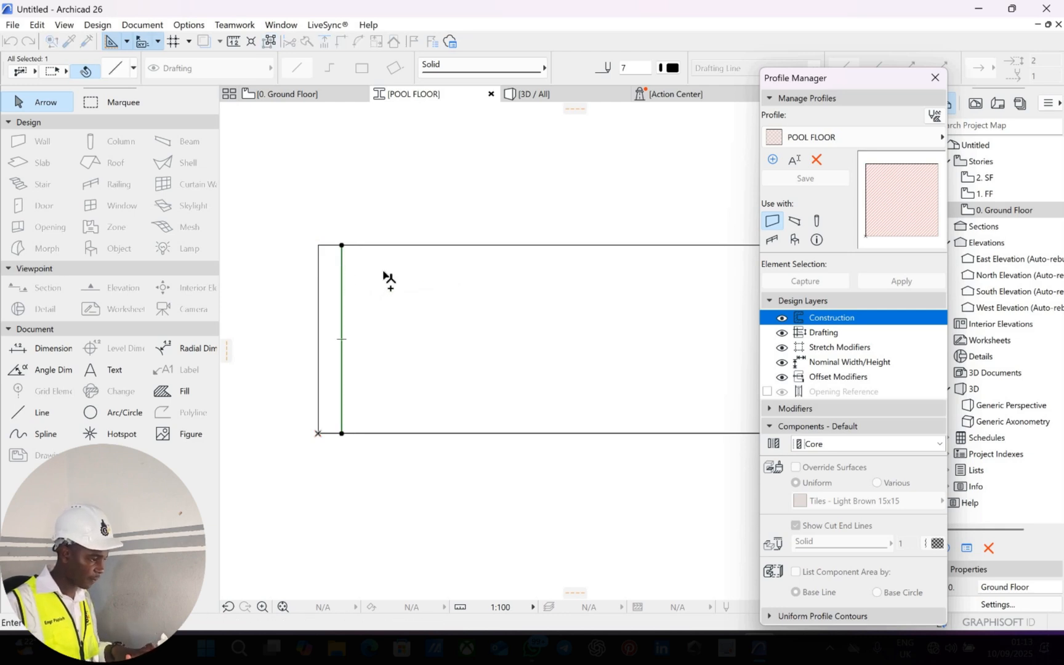
click(341, 268)
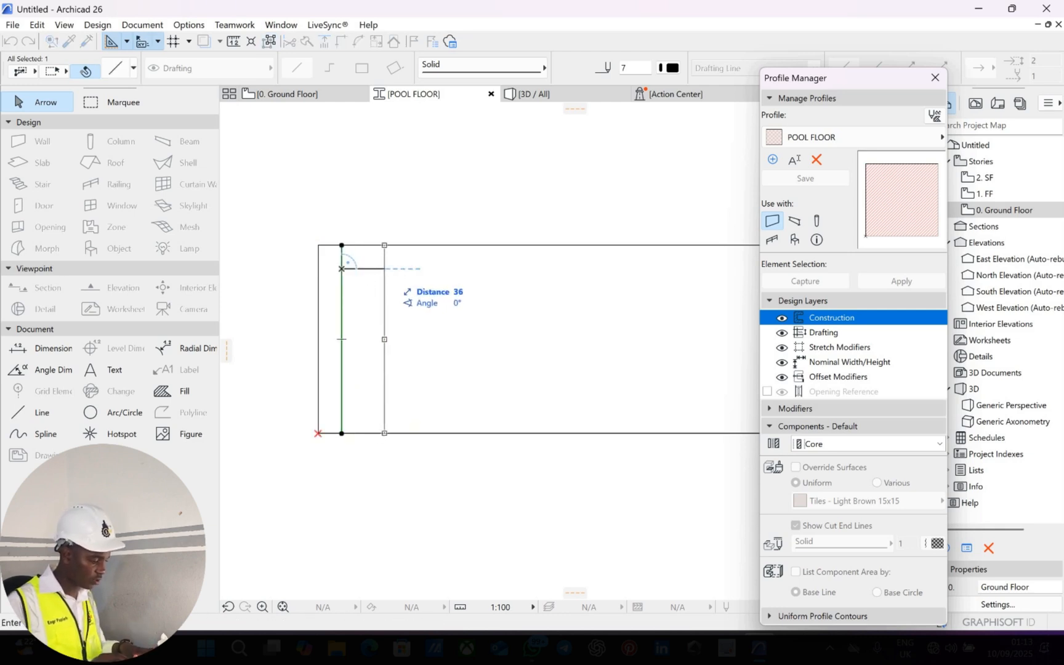
text(20)
key(Return)
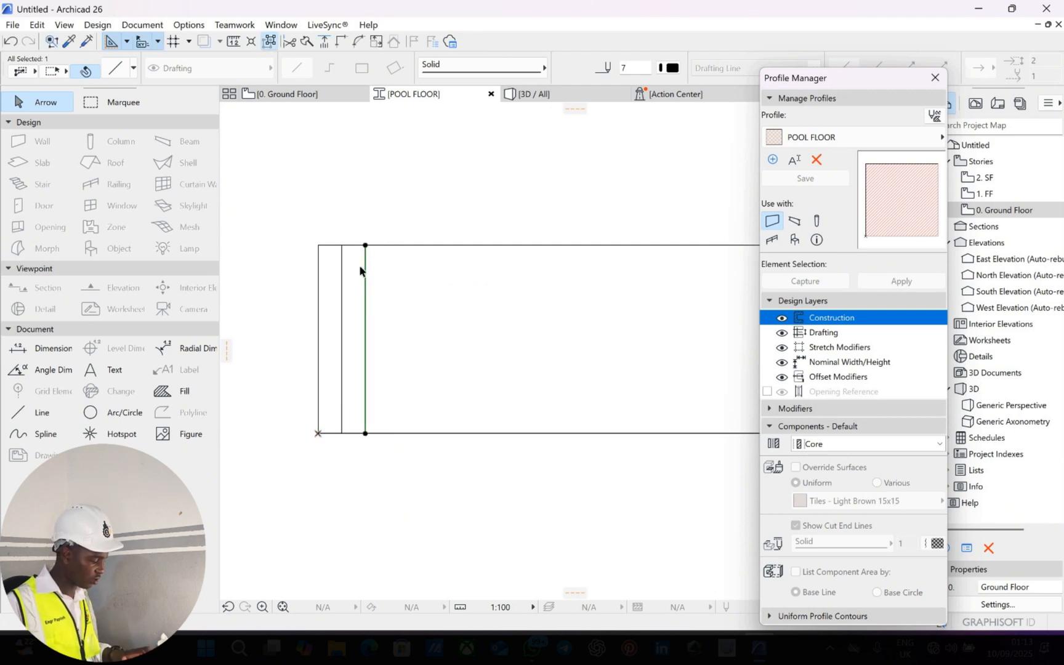
Add the third and fourth vertical lines at 20 spacing, then select the top edge.
key(ctrl+shift+d)
click(365, 266)
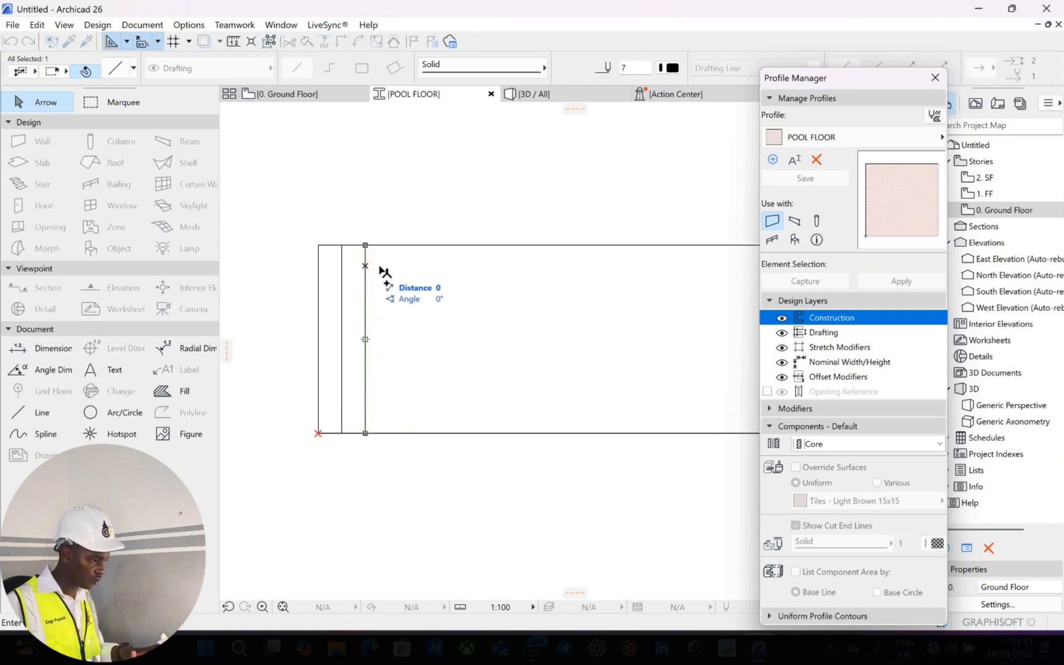
text(20)
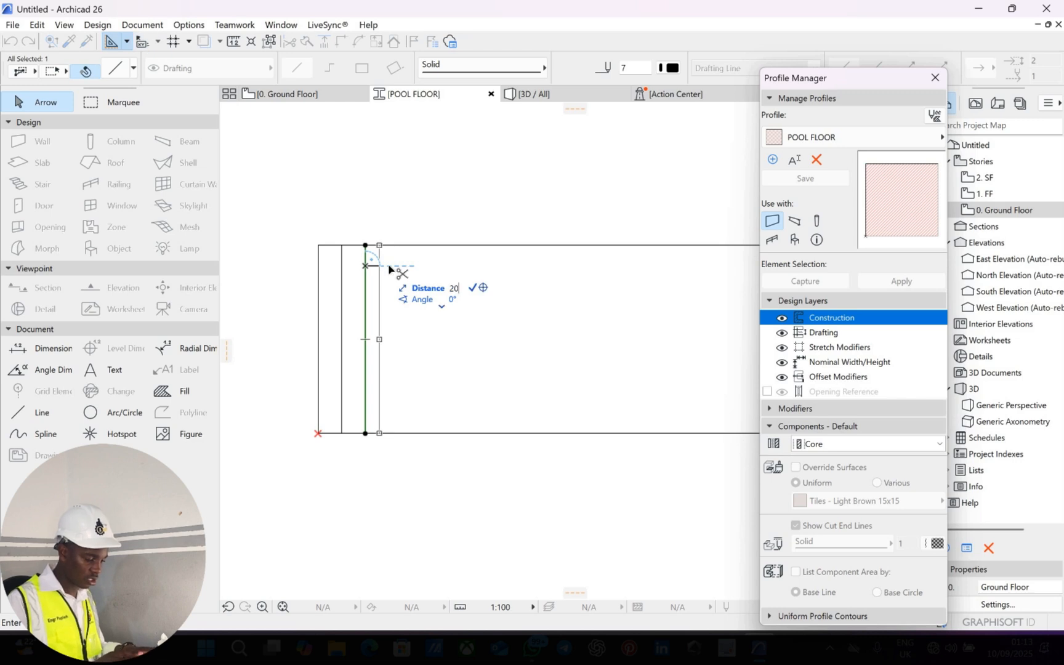
key(Return)
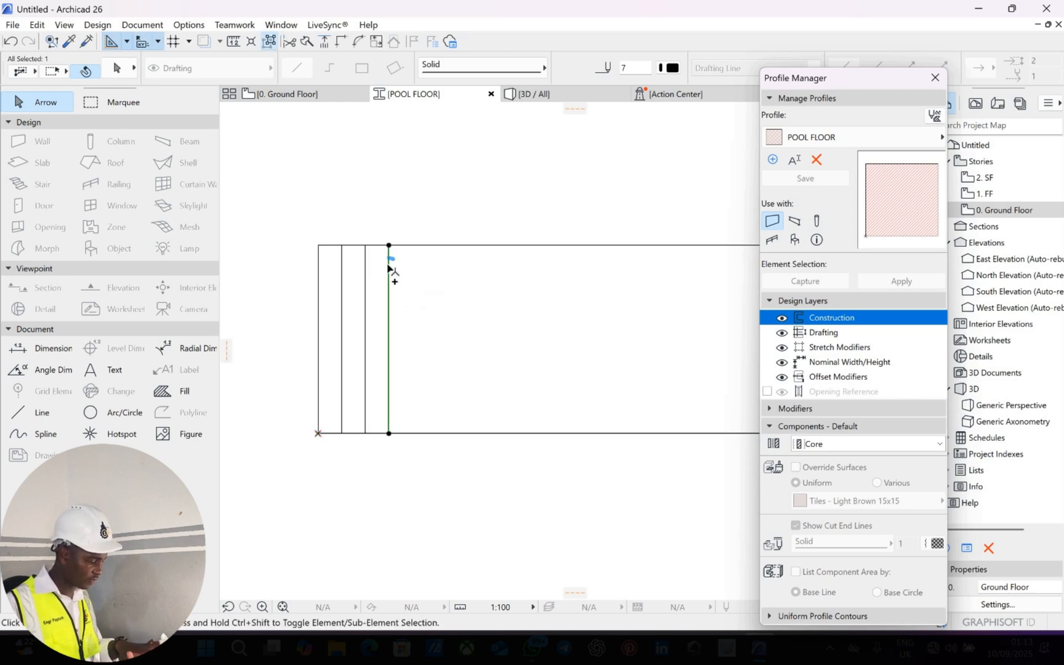
key(ctrl+shift+d)
click(388, 264)
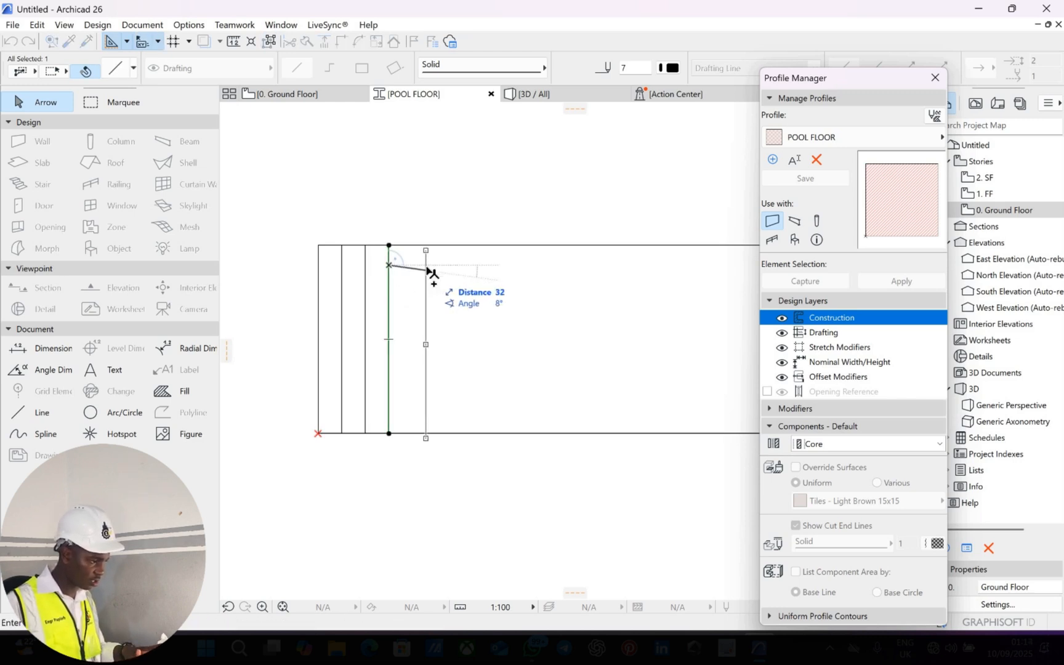
text(2)
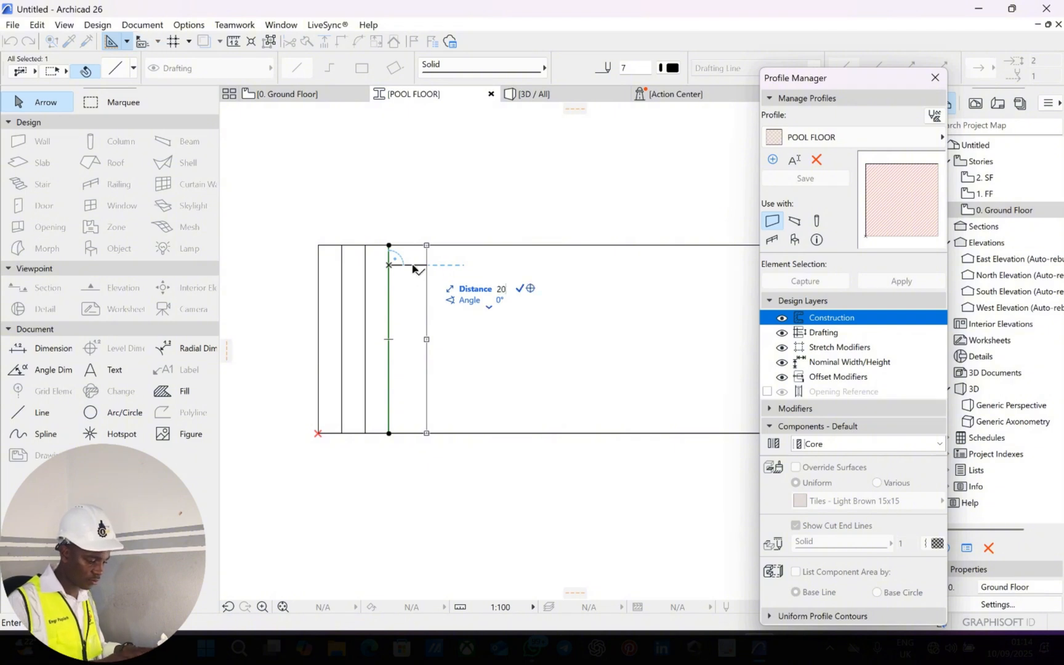
key(Return)
key(Escape)
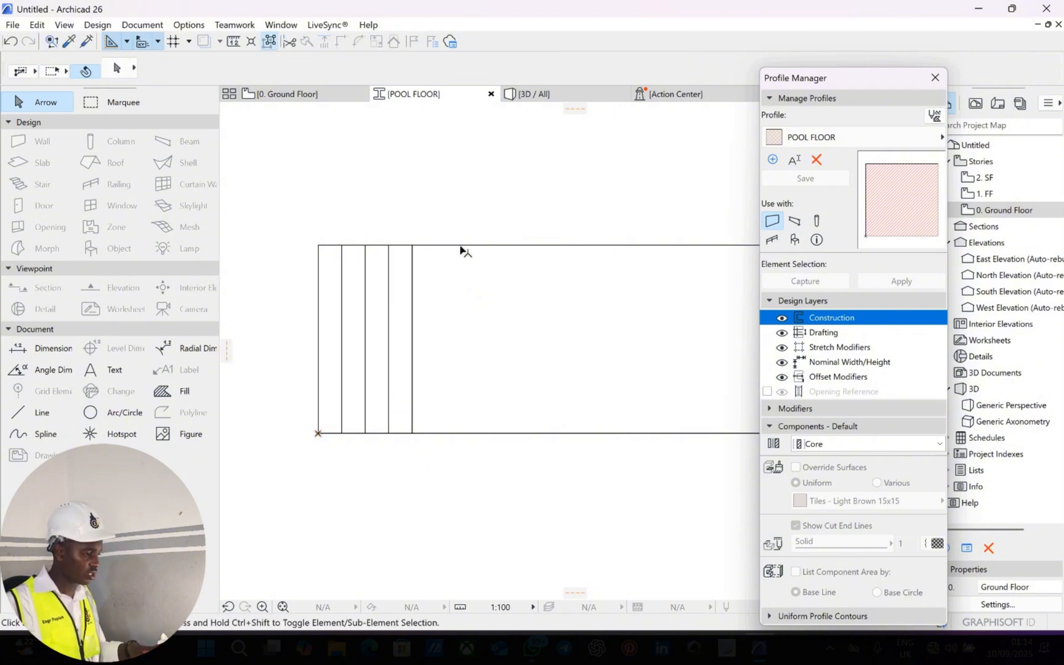
click(485, 275)
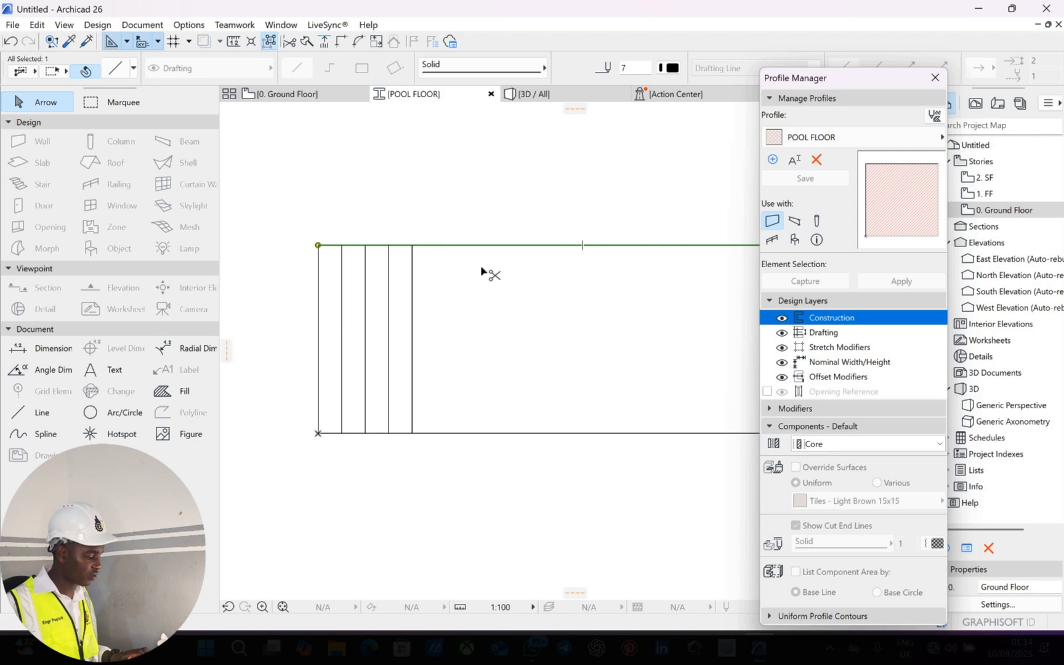
Offset-copy the top edge downward three times at 16 spacing to form horizontal lines.
key(ctrl+shift+d)
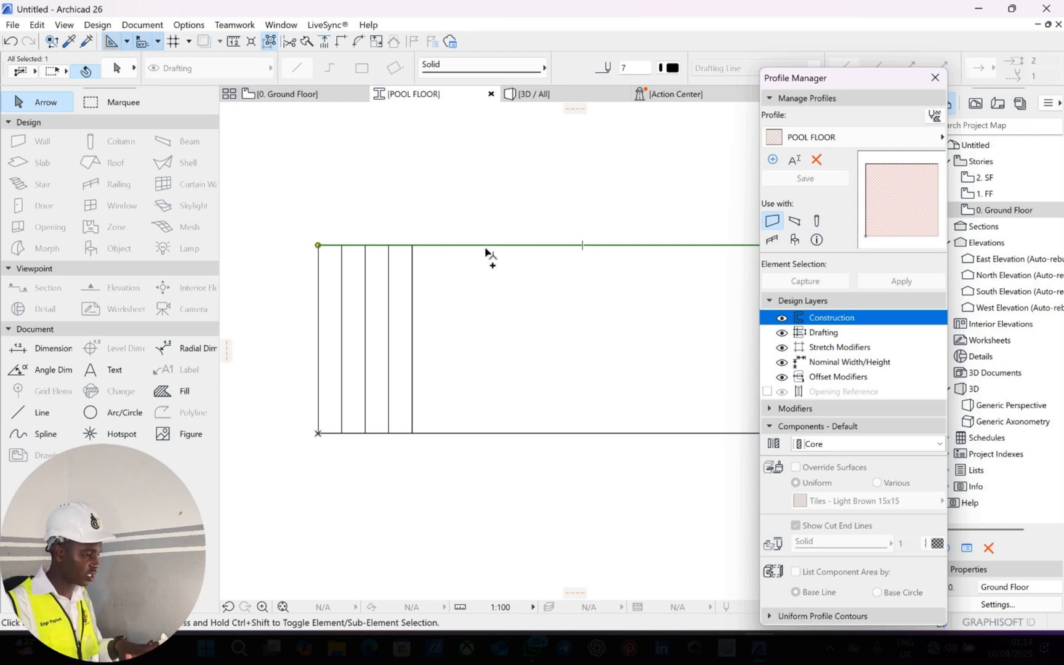
click(485, 245)
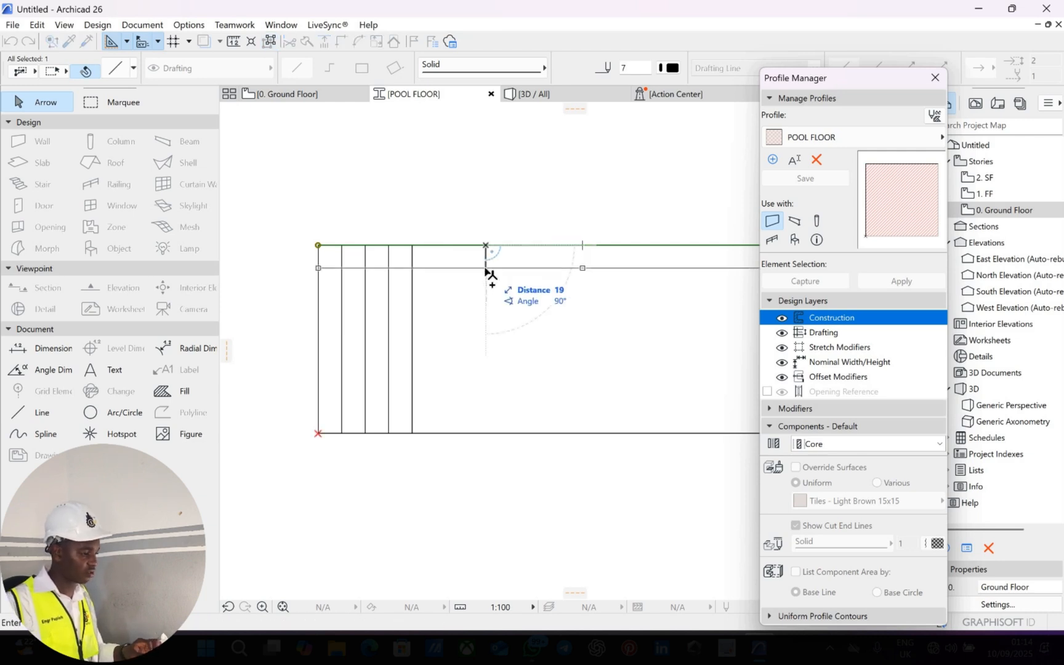
text(16)
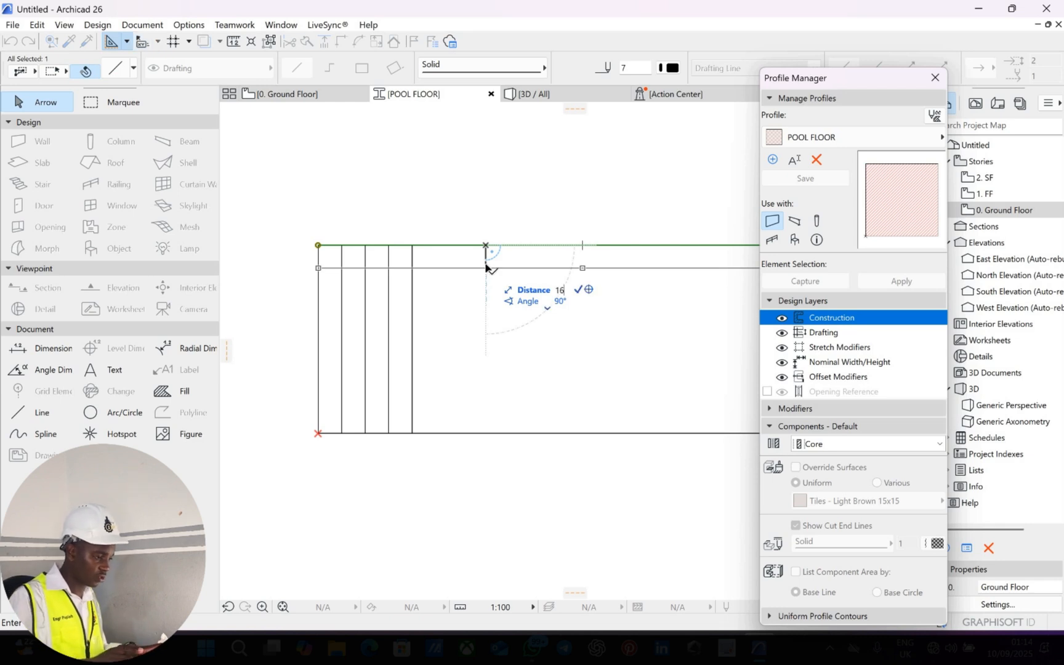
key(Return)
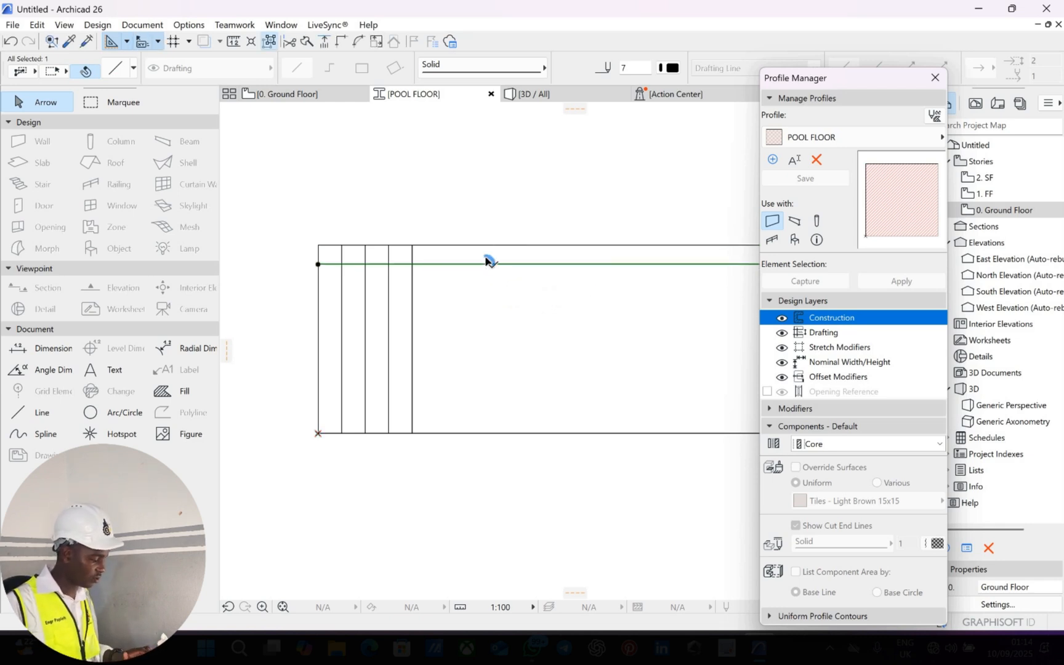
click(485, 264)
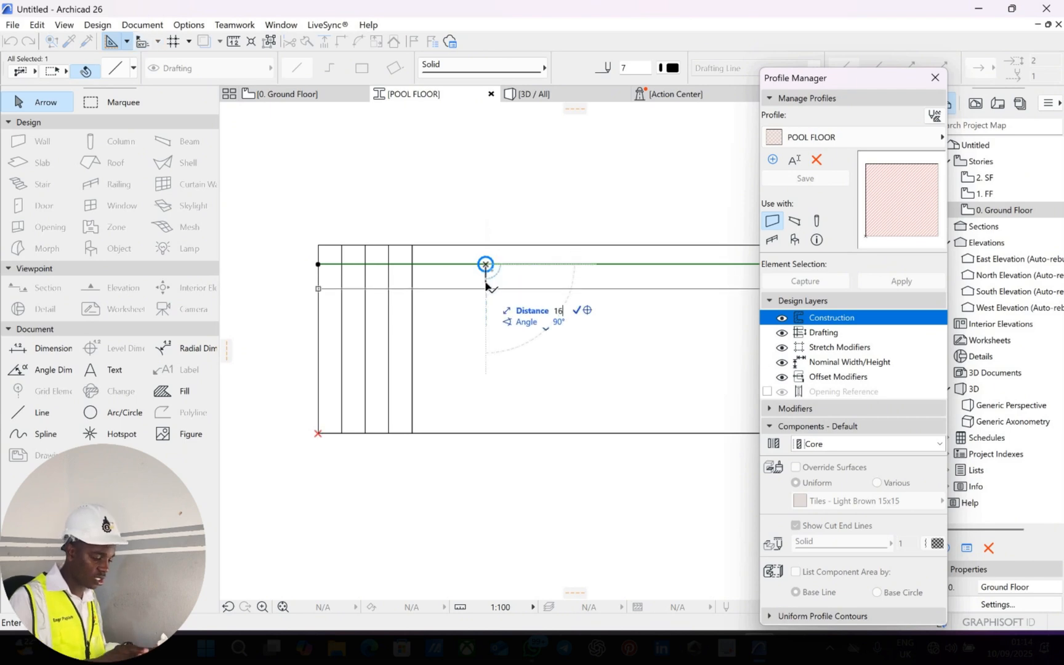
click(486, 282)
click(485, 282)
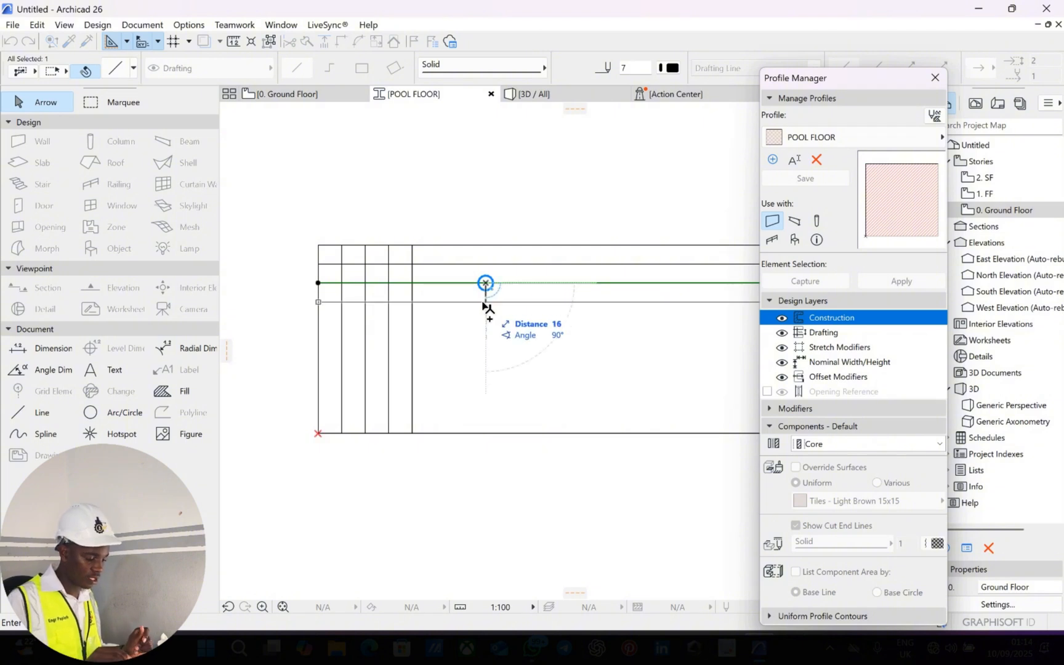
text(6)
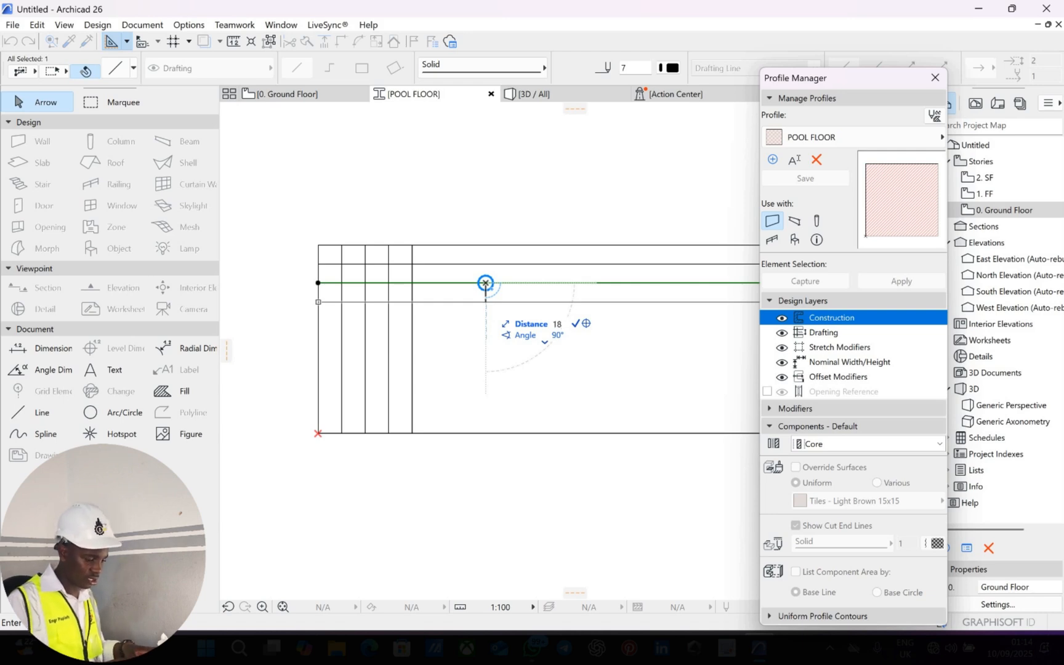
key(Return)
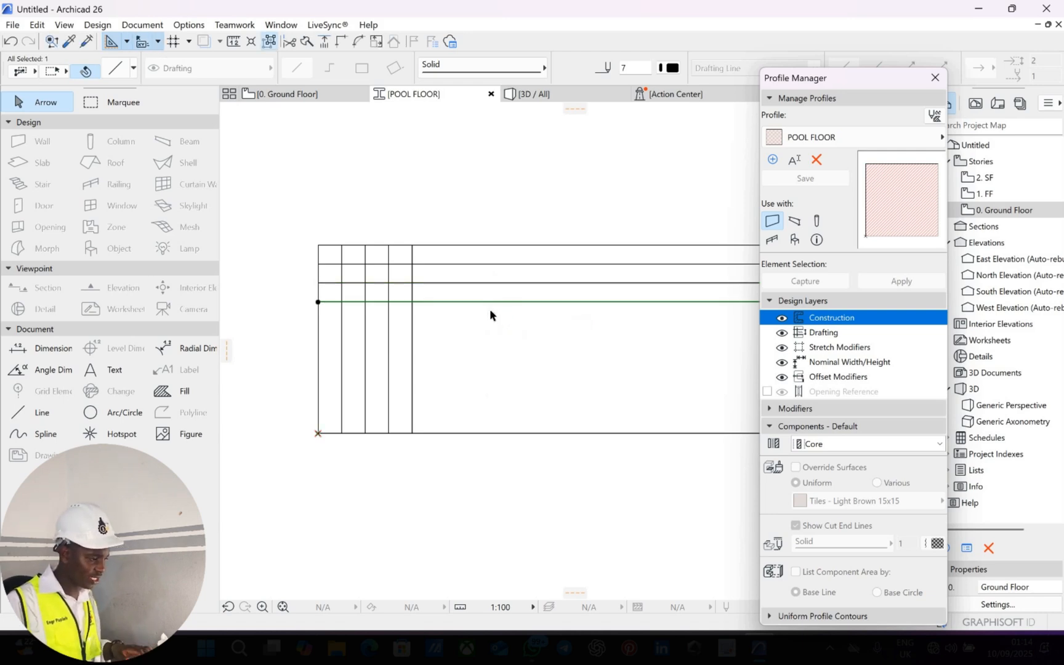
key(ctrl+shift+d)
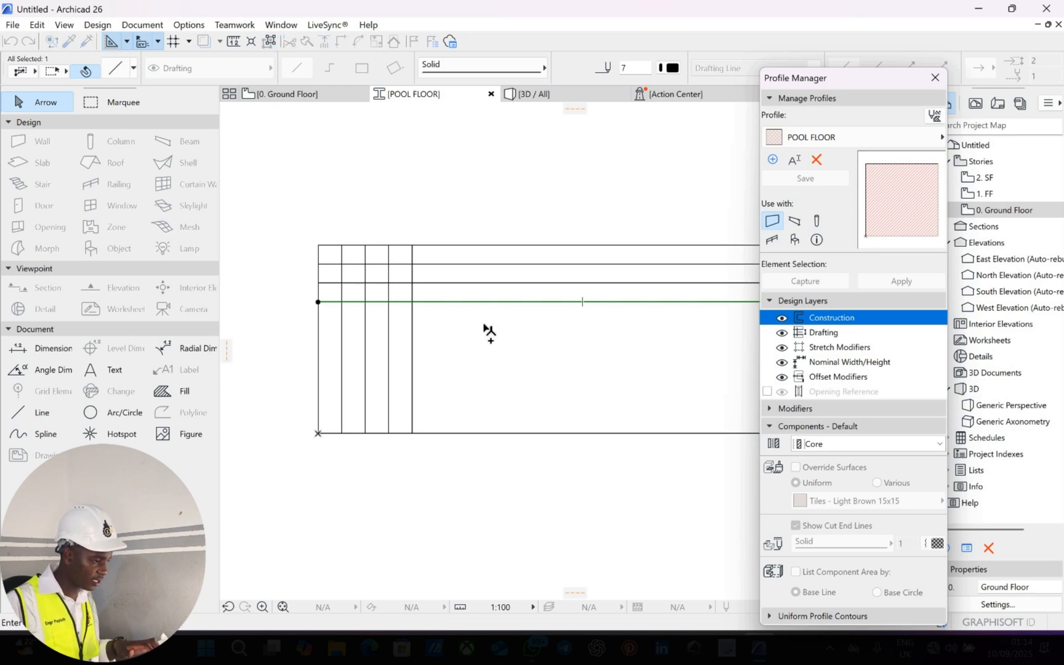